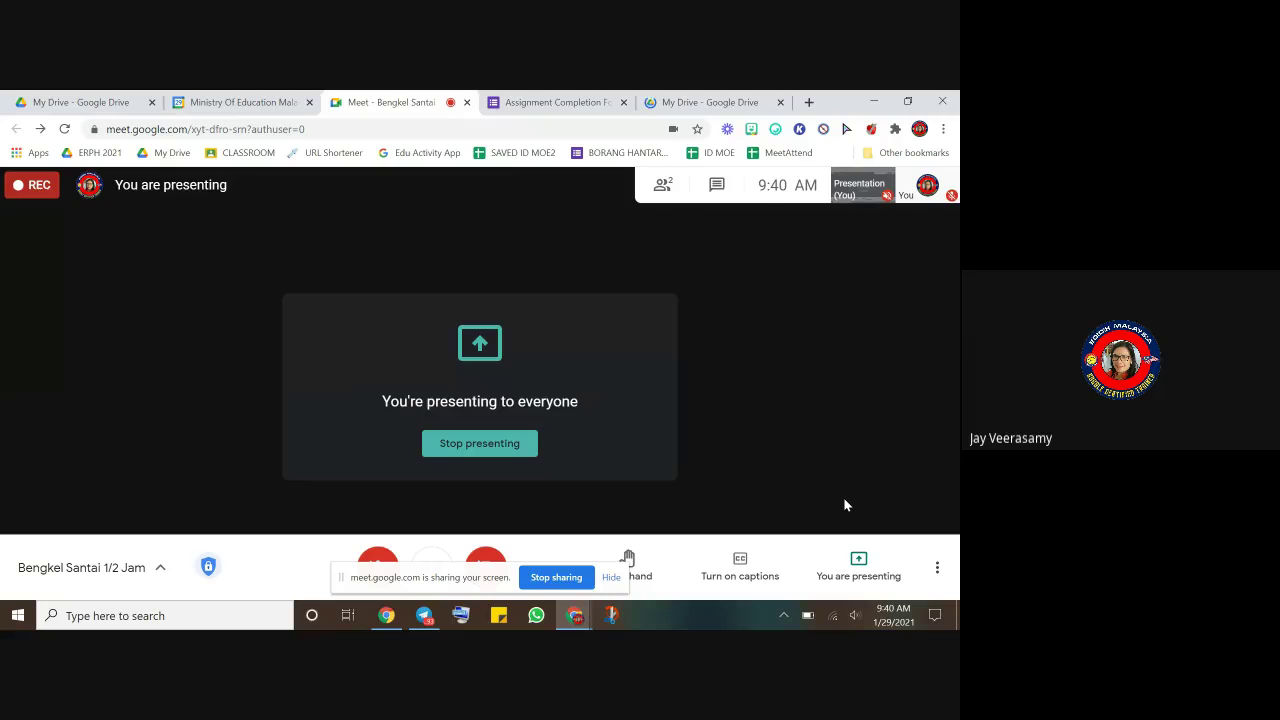
- Hide the screen-sharing notice and unmute the microphone in Google Meet
{"action": "left_click", "coordinate": [611, 578]}
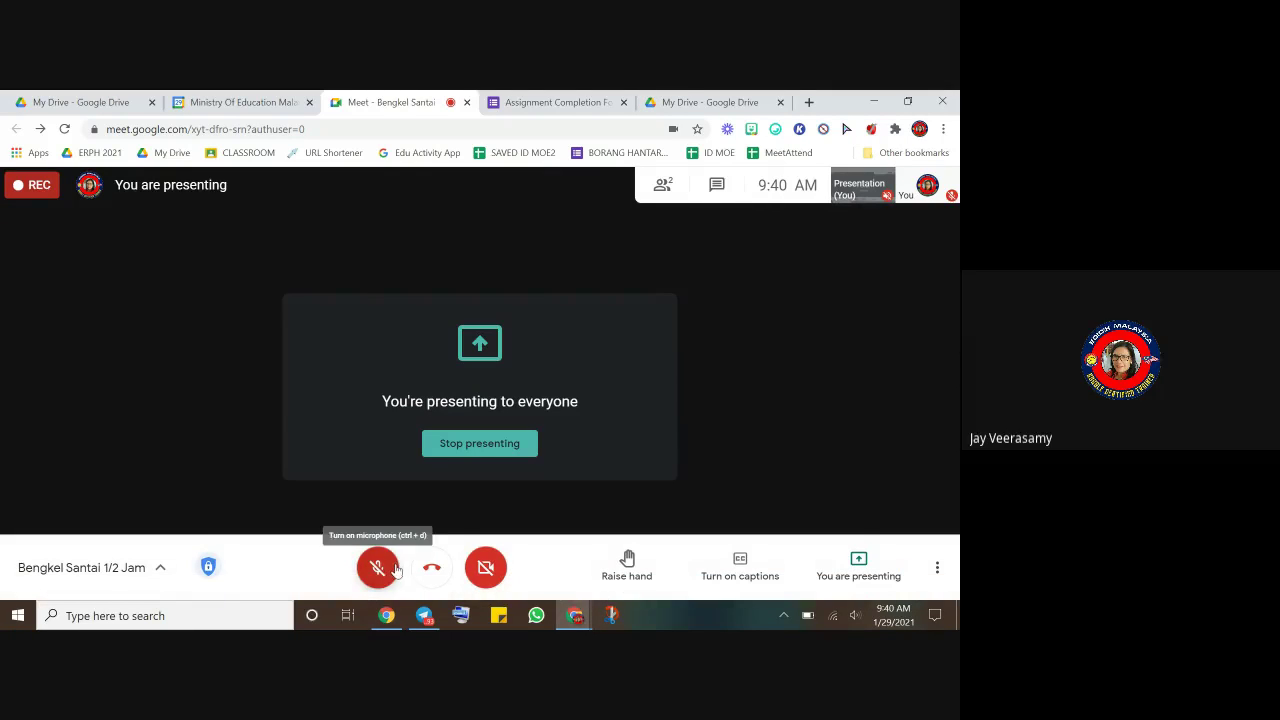
{"action": "left_click", "coordinate": [397, 571]}
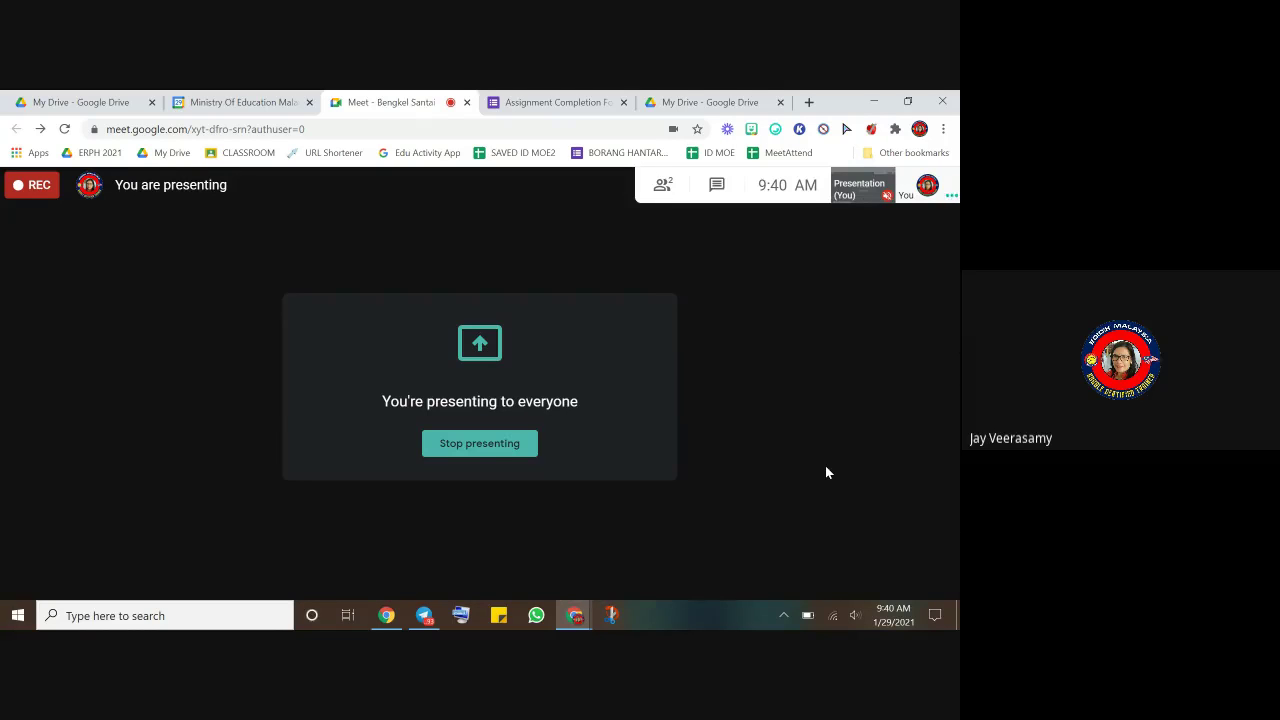
- Go to My Drive, then bring up the Google apps launcher scrolled down to Forms
{"action": "left_click", "coordinate": [685, 100]}
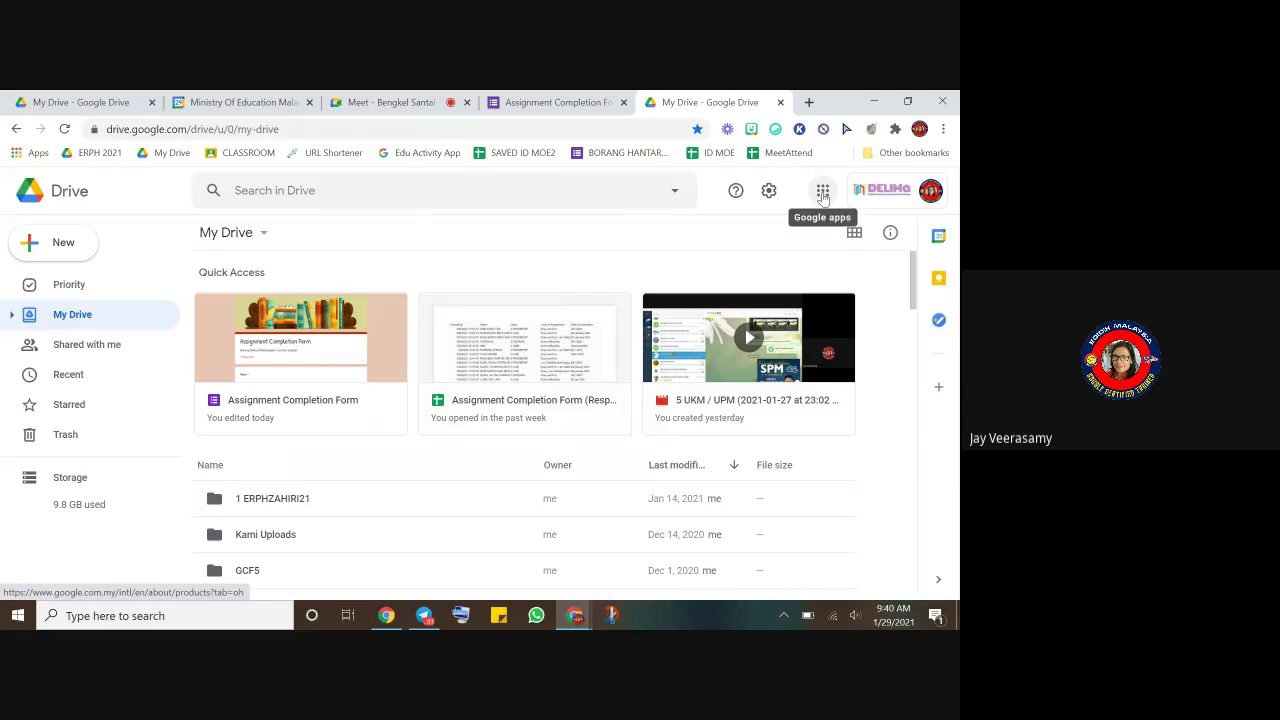
{"action": "left_click", "coordinate": [357, 128]}
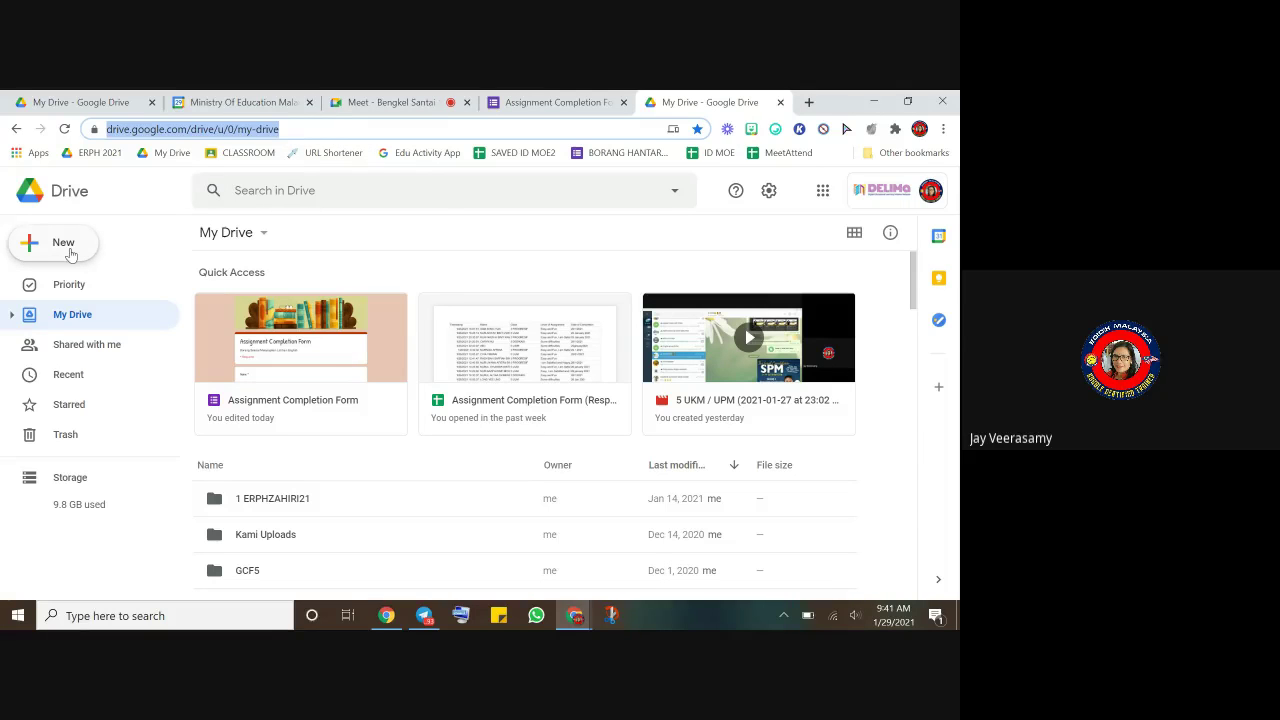
{"action": "left_click", "coordinate": [70, 250]}
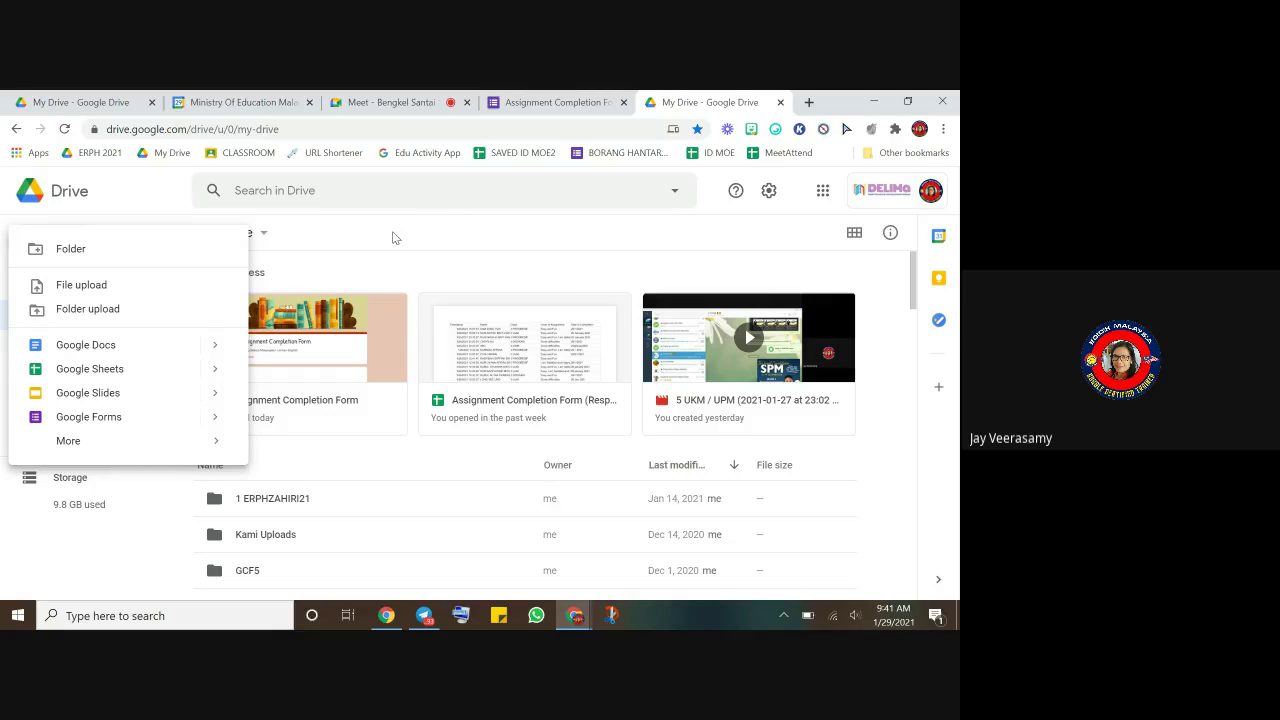
{"action": "left_click", "coordinate": [722, 209]}
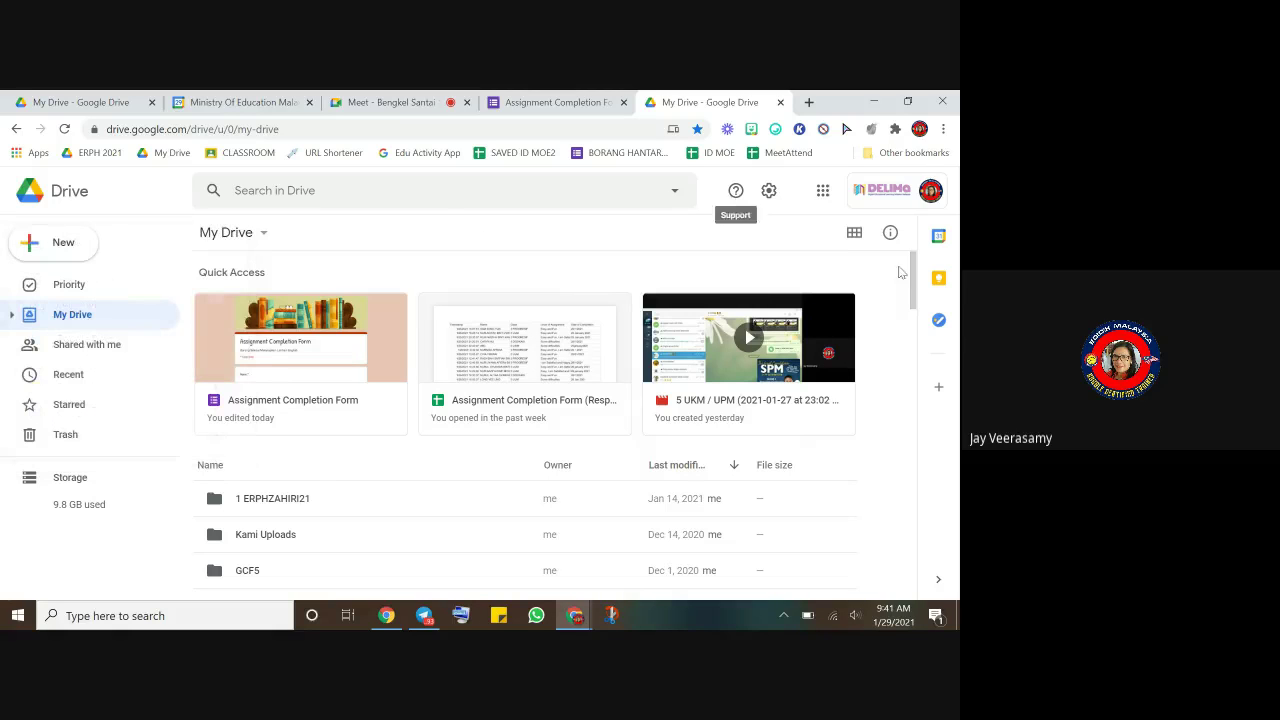
{"action": "left_click", "coordinate": [822, 194]}
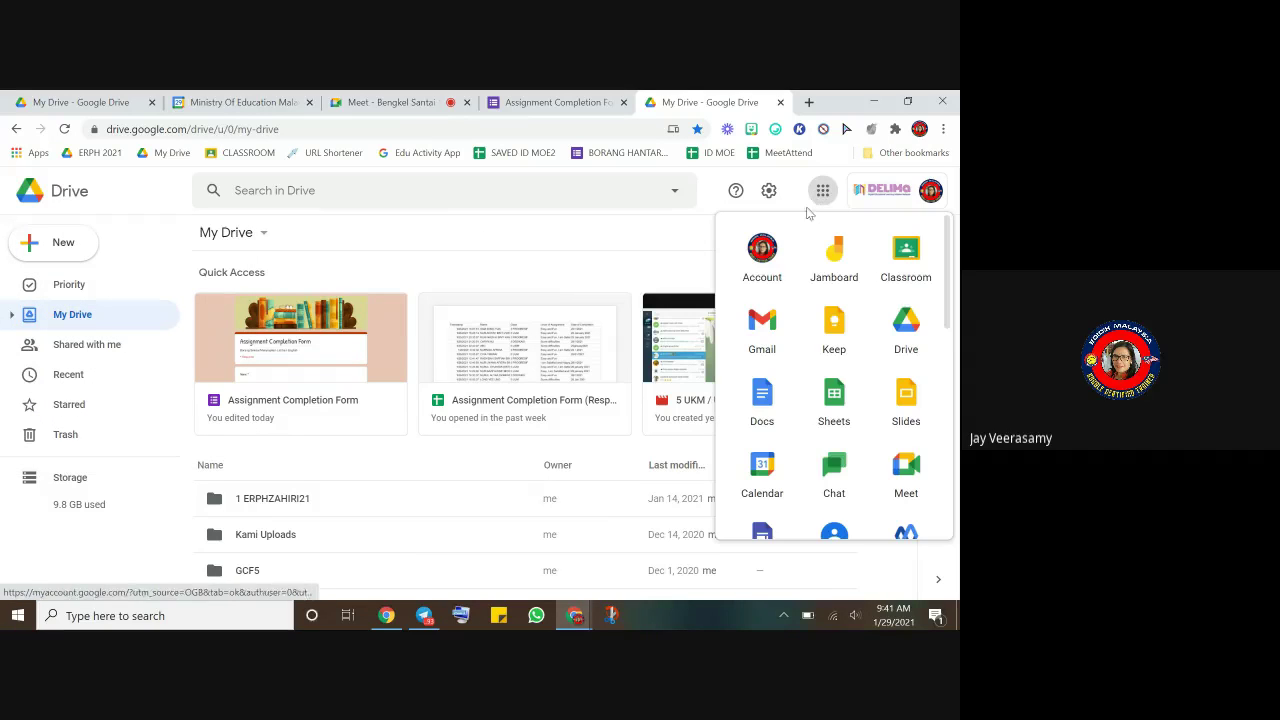
{"action": "scroll", "coordinate": [829, 405], "scroll_direction": "down", "scroll_amount": 3}
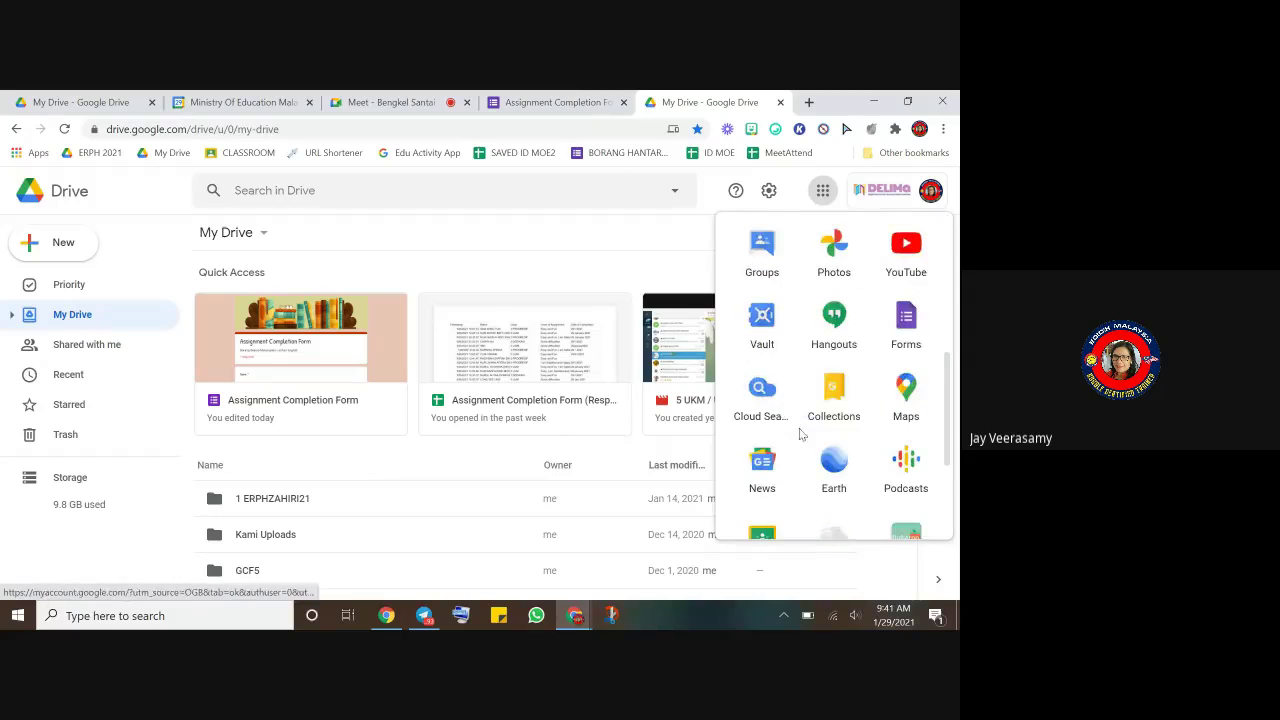
- Launch Google Forms from the apps list and create a Blank form
{"action": "left_click", "coordinate": [906, 320]}
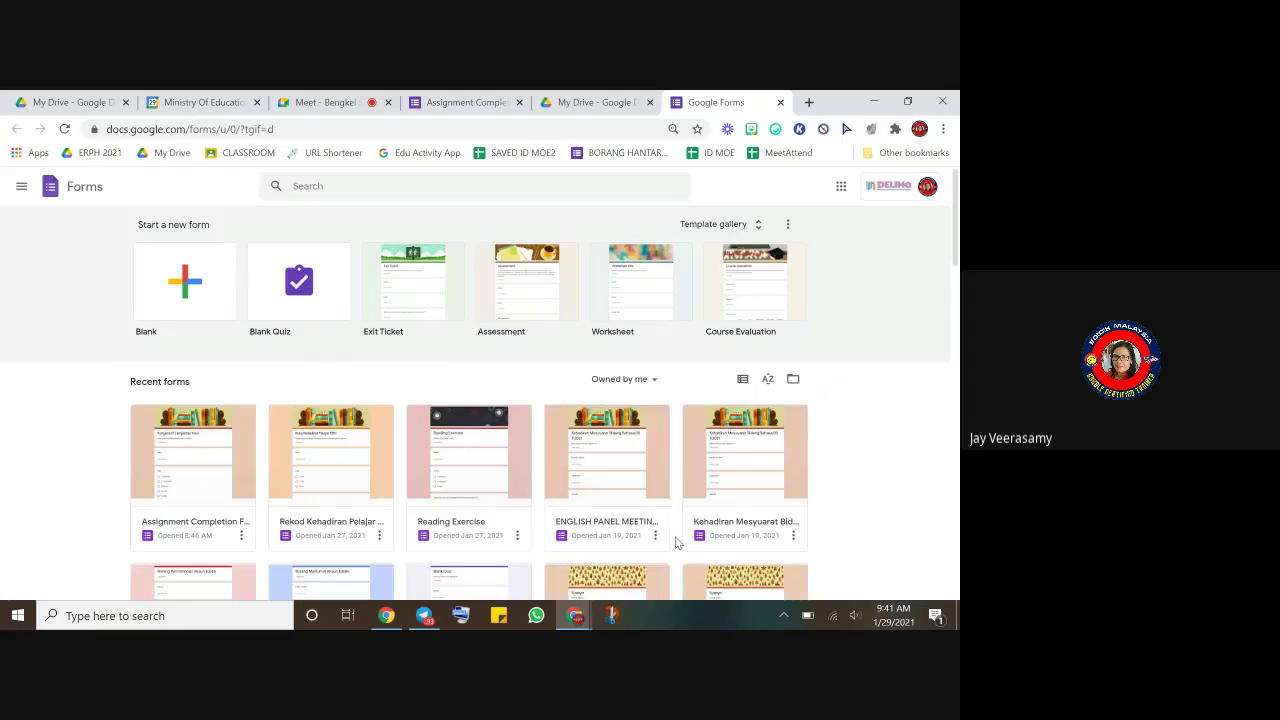
{"action": "scroll", "coordinate": [650, 526], "scroll_direction": "down", "scroll_amount": 3}
{"action": "scroll", "coordinate": [650, 526], "scroll_direction": "down", "scroll_amount": 5}
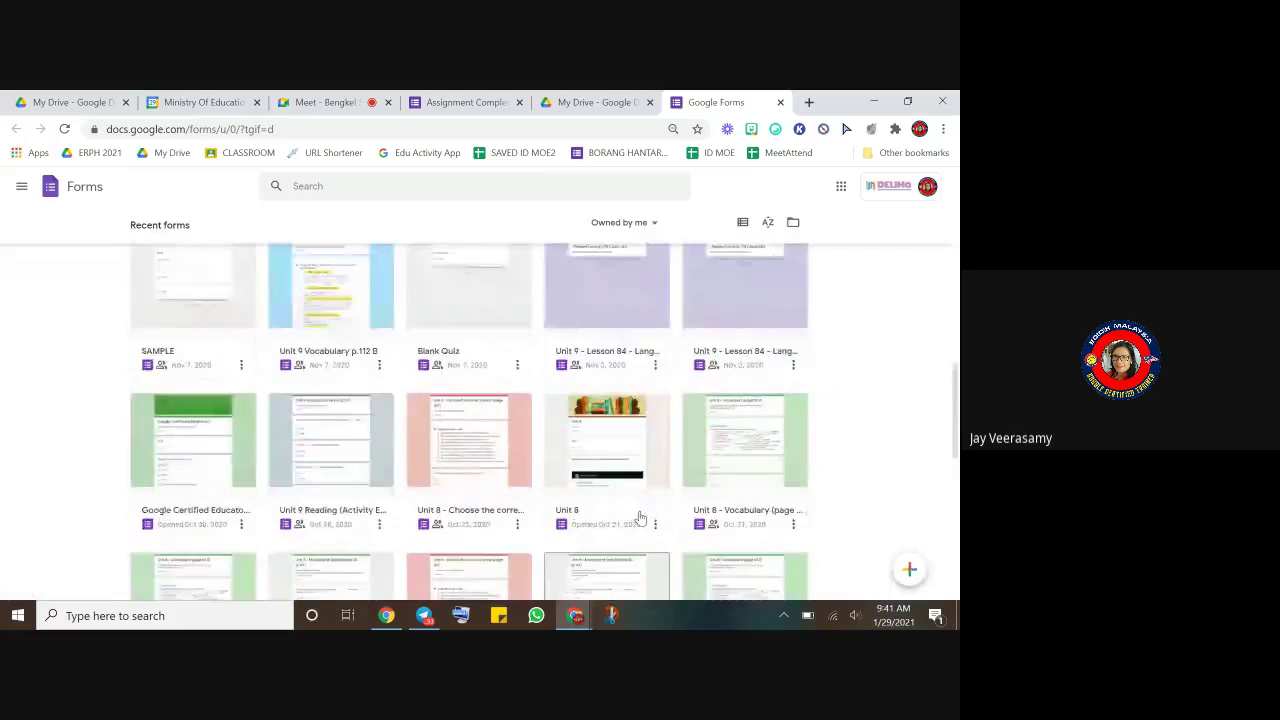
{"action": "scroll", "coordinate": [642, 515], "scroll_direction": "up", "scroll_amount": 10}
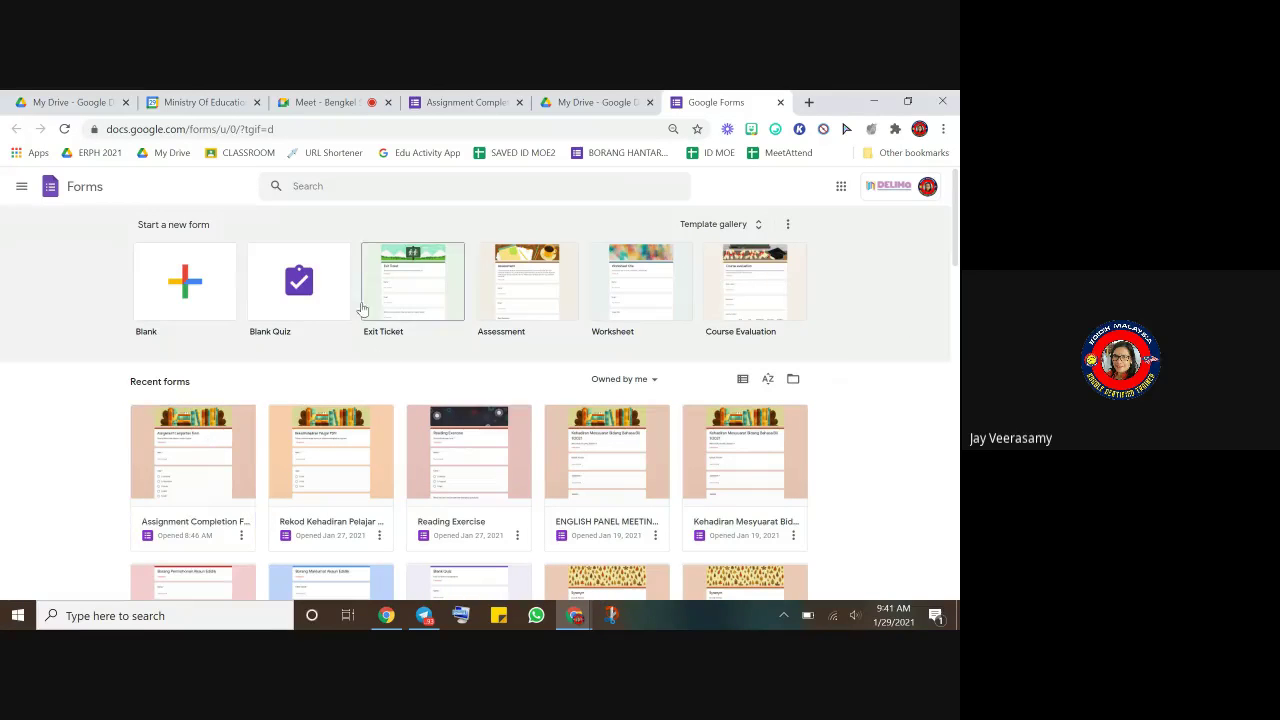
{"action": "left_click", "coordinate": [174, 299]}
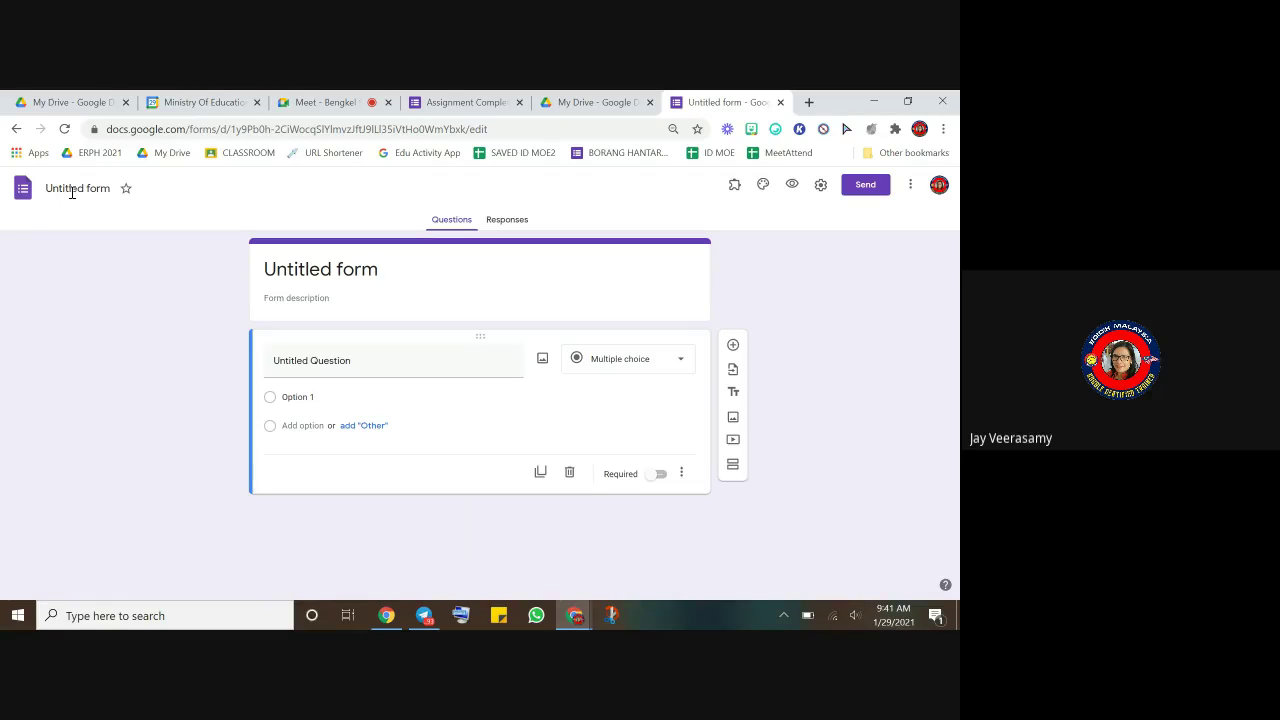
- Rename the Untitled form to 'LAPORAN pdpR' so the heading shows the same title
{"action": "left_click", "coordinate": [81, 187]}
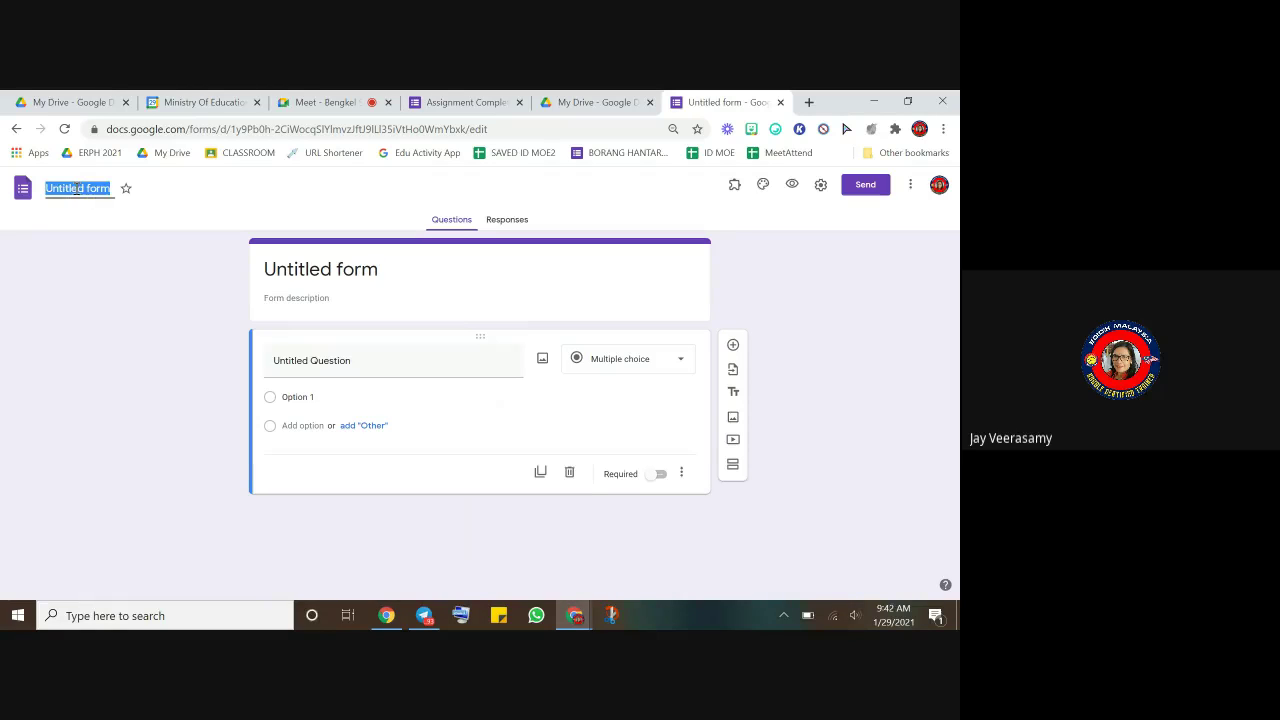
{"action": "left_click", "coordinate": [338, 268]}
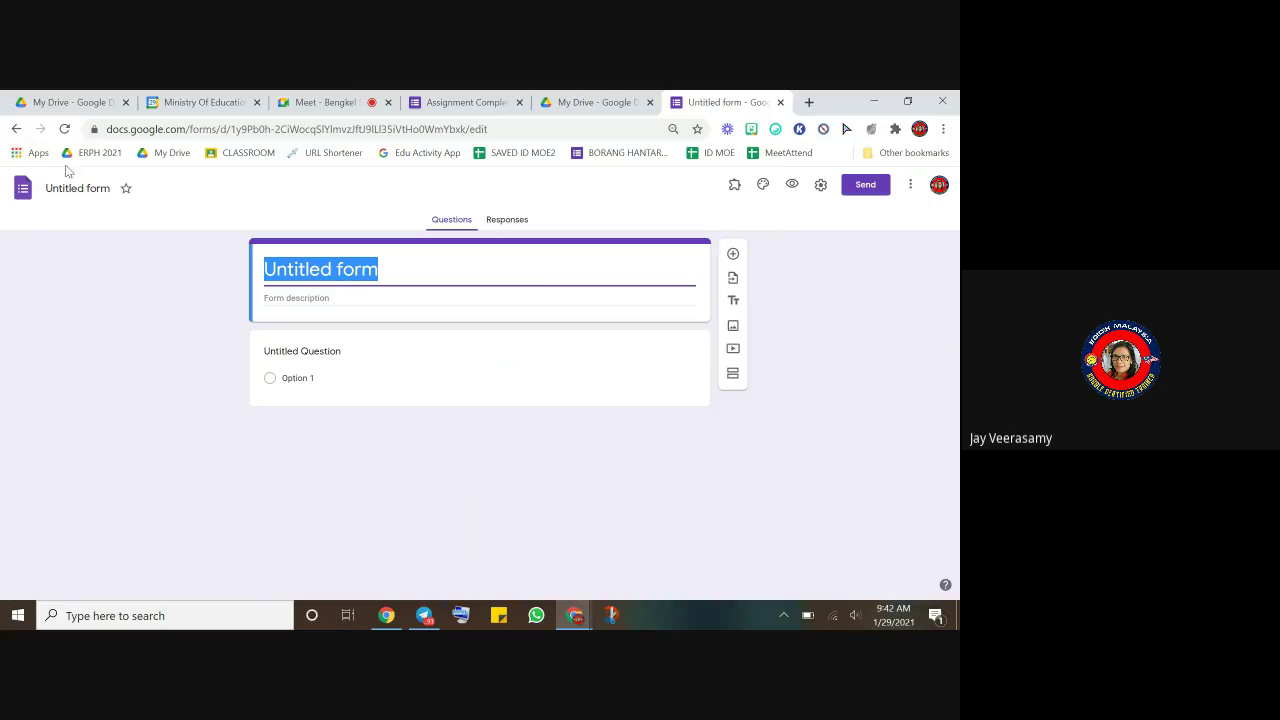
{"action": "left_click", "coordinate": [79, 188]}
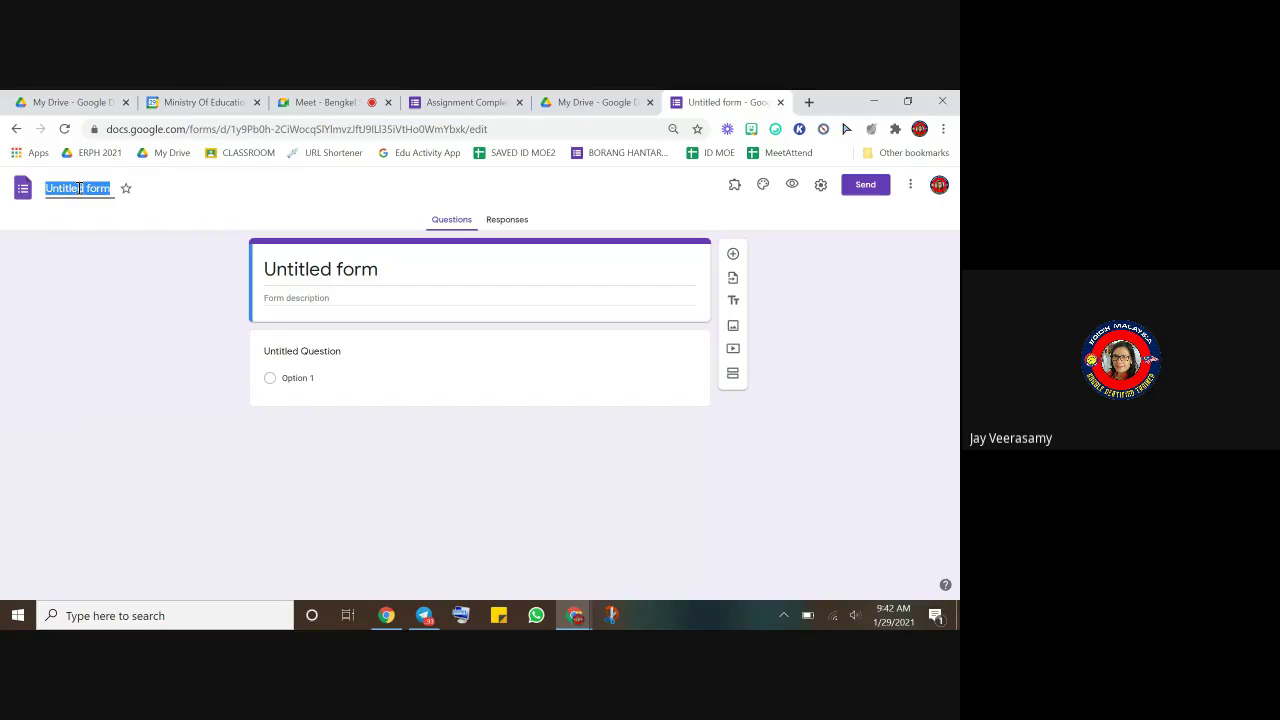
{"action": "type", "text": "LAPORAN"}
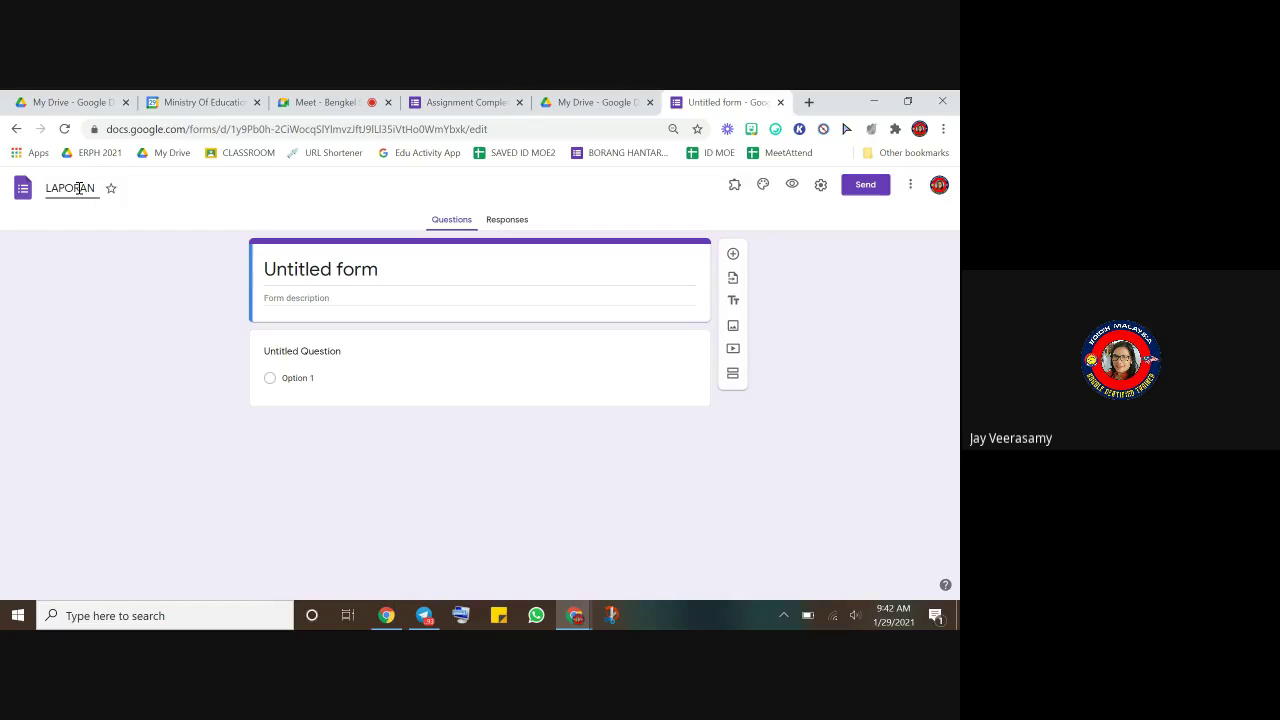
{"action": "type", "text": " pdpR"}
{"action": "left_click", "coordinate": [333, 271]}
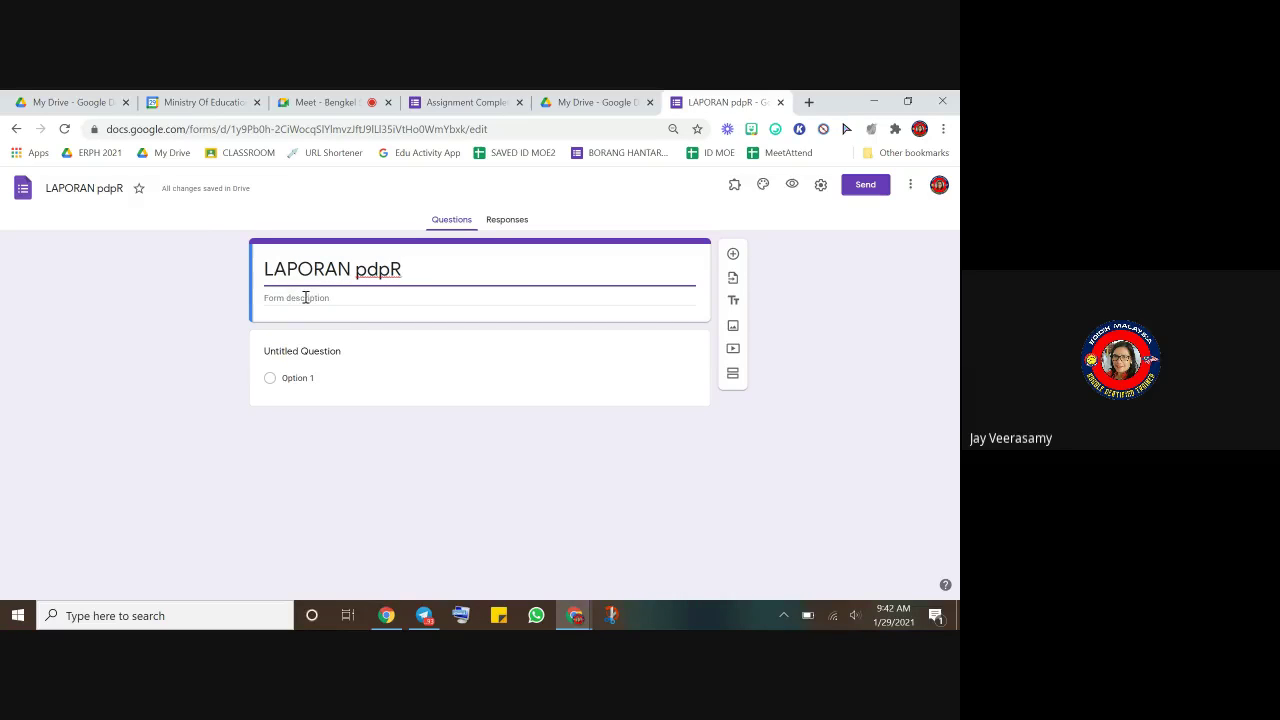
{"action": "left_click", "coordinate": [292, 295]}
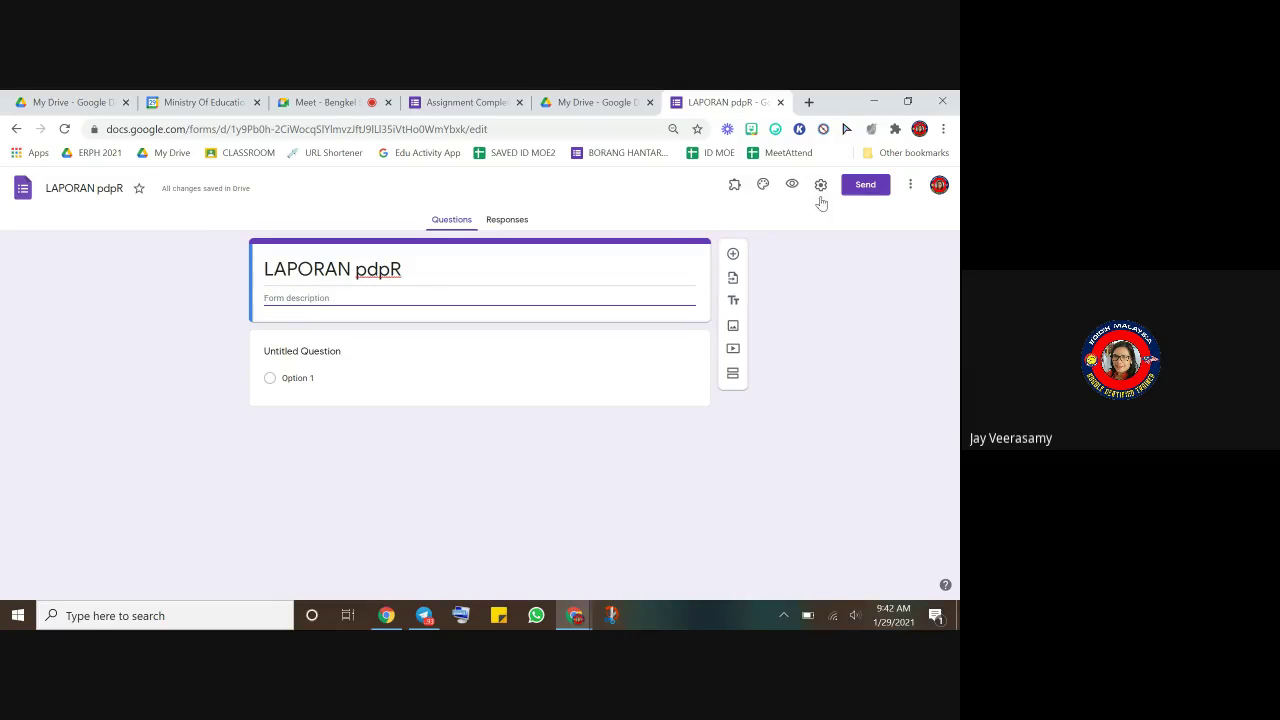
- Insert the paintbrushes photo as the form's header image
{"action": "left_click", "coordinate": [763, 187]}
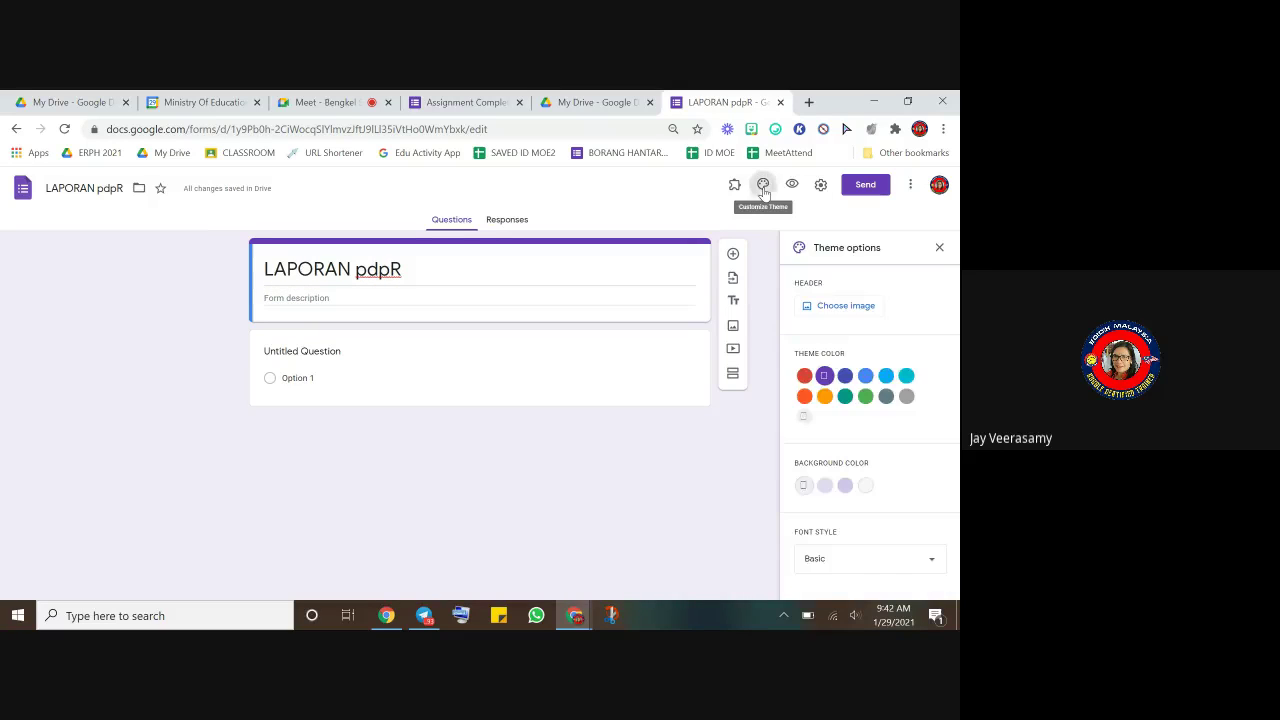
{"action": "left_click", "coordinate": [834, 314]}
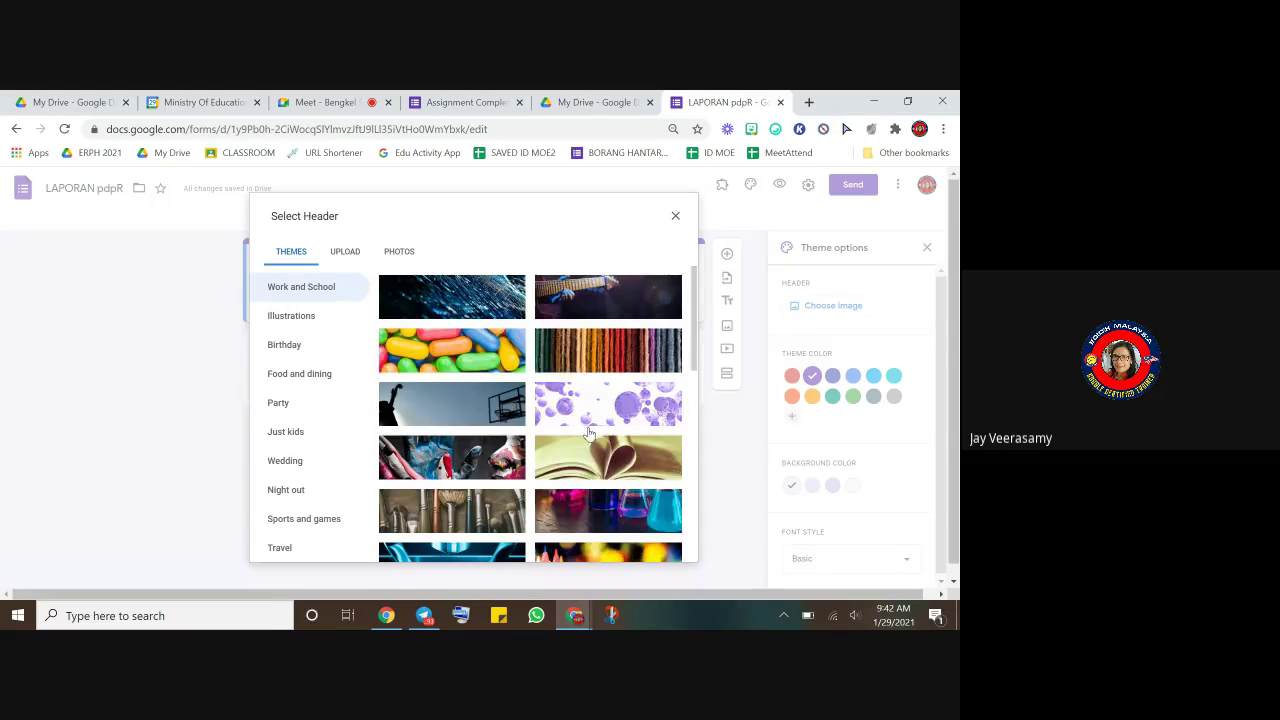
{"action": "left_click", "coordinate": [12, 101]}
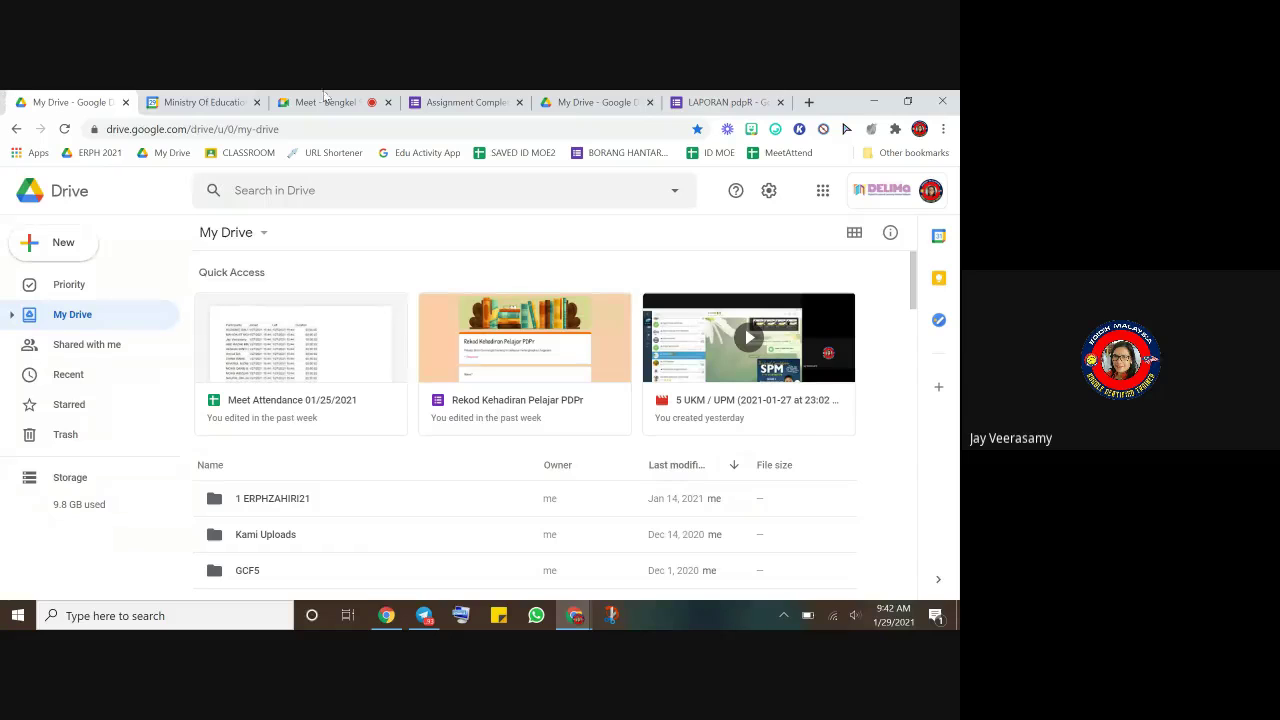
{"action": "left_click", "coordinate": [725, 102]}
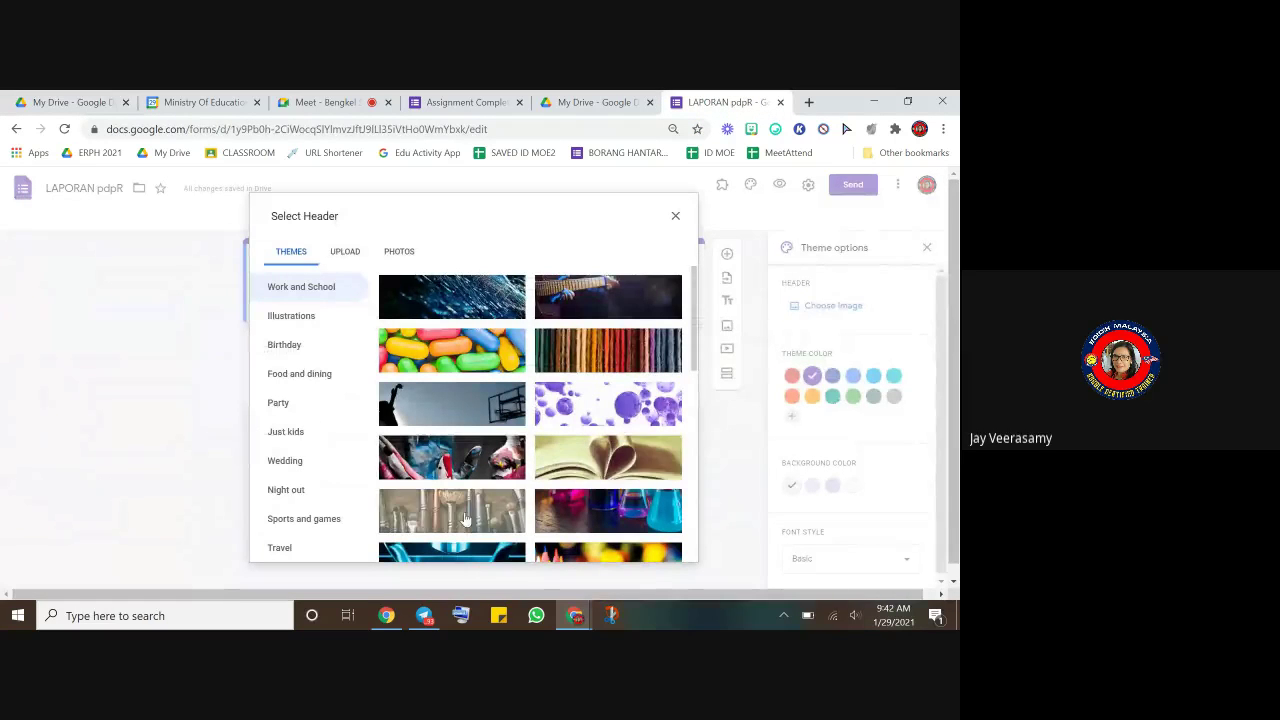
{"action": "left_click", "coordinate": [463, 520]}
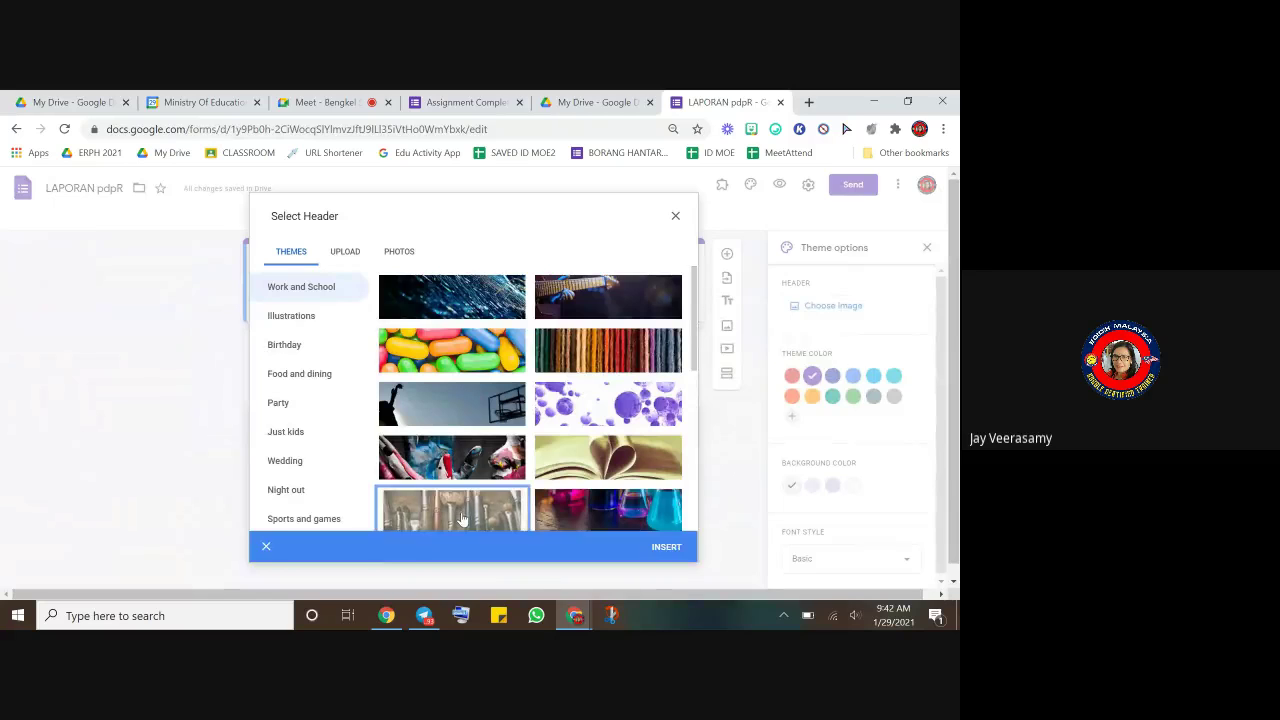
{"action": "left_click", "coordinate": [658, 549]}
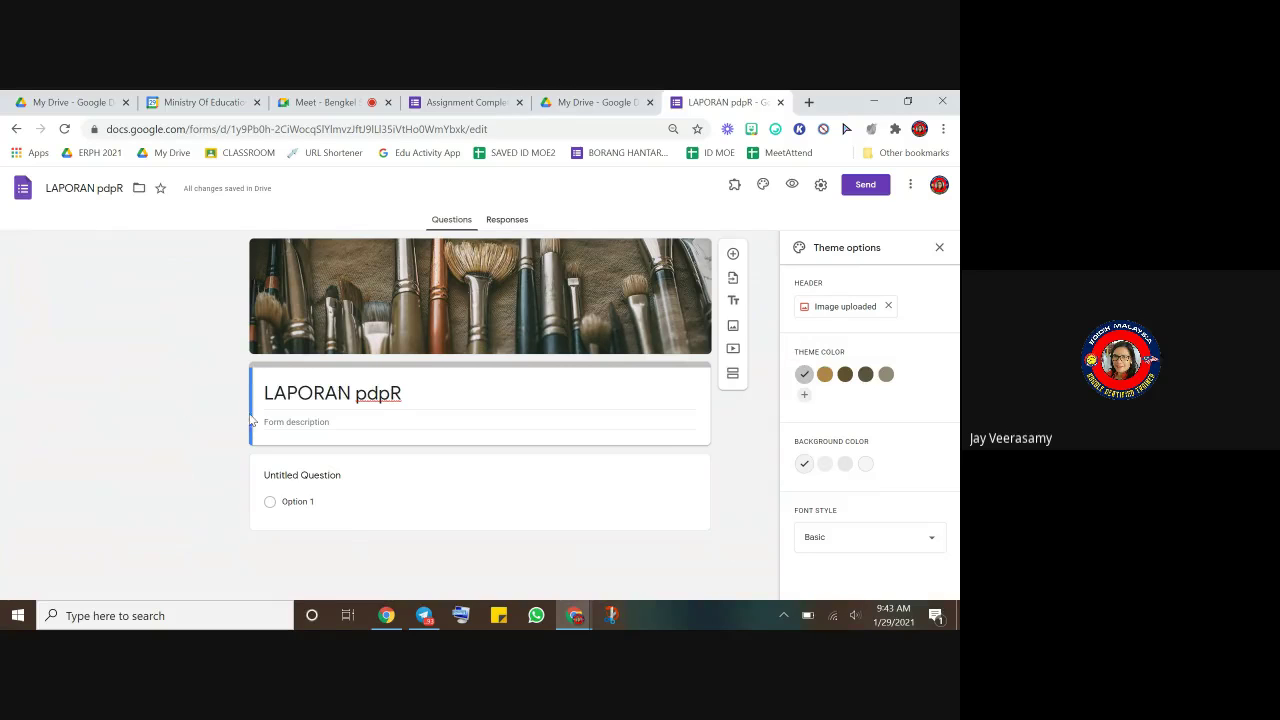
- Set a grey-olive theme colour and darker grey background, keeping the Basic font style
{"action": "left_click", "coordinate": [826, 378]}
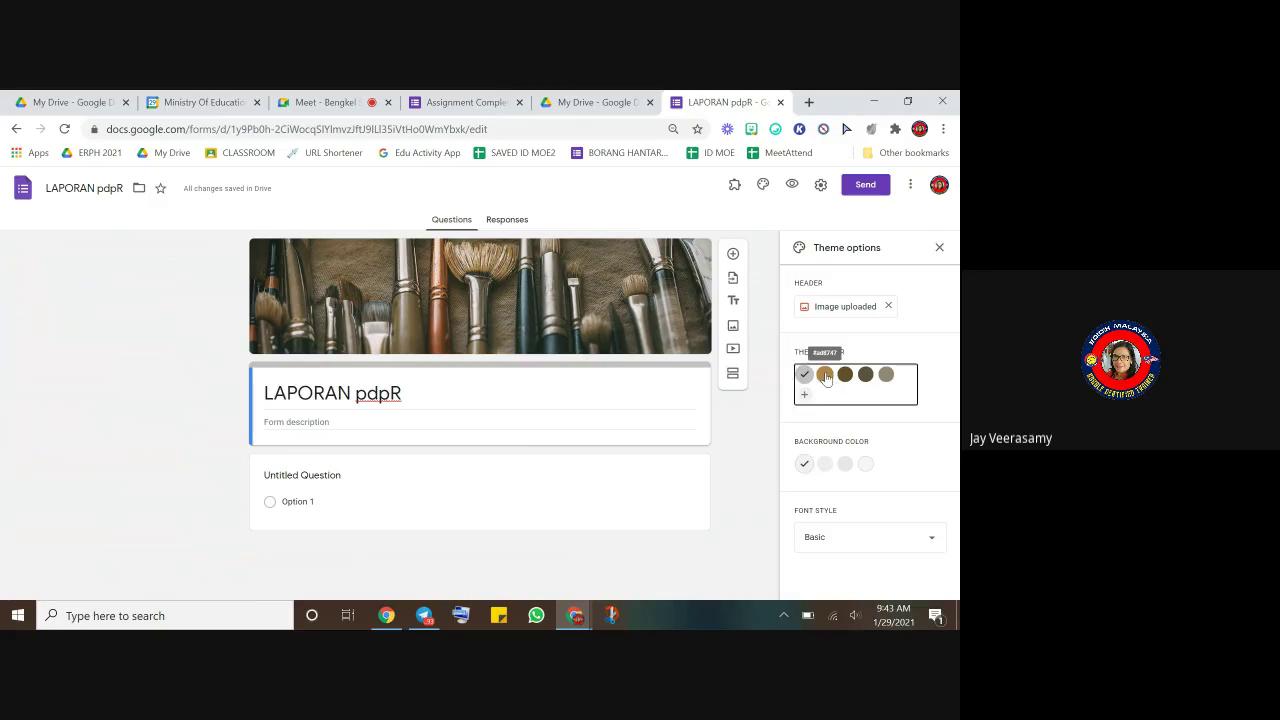
{"action": "left_click", "coordinate": [845, 375]}
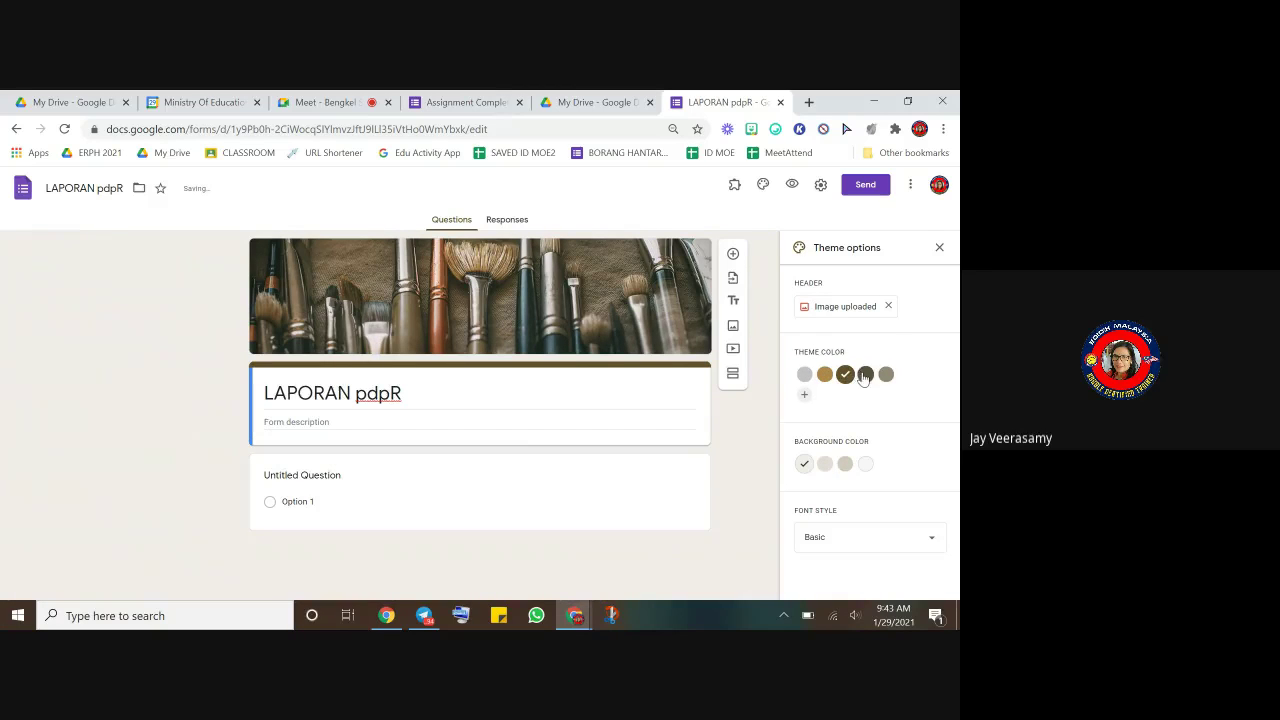
{"action": "left_click", "coordinate": [886, 374]}
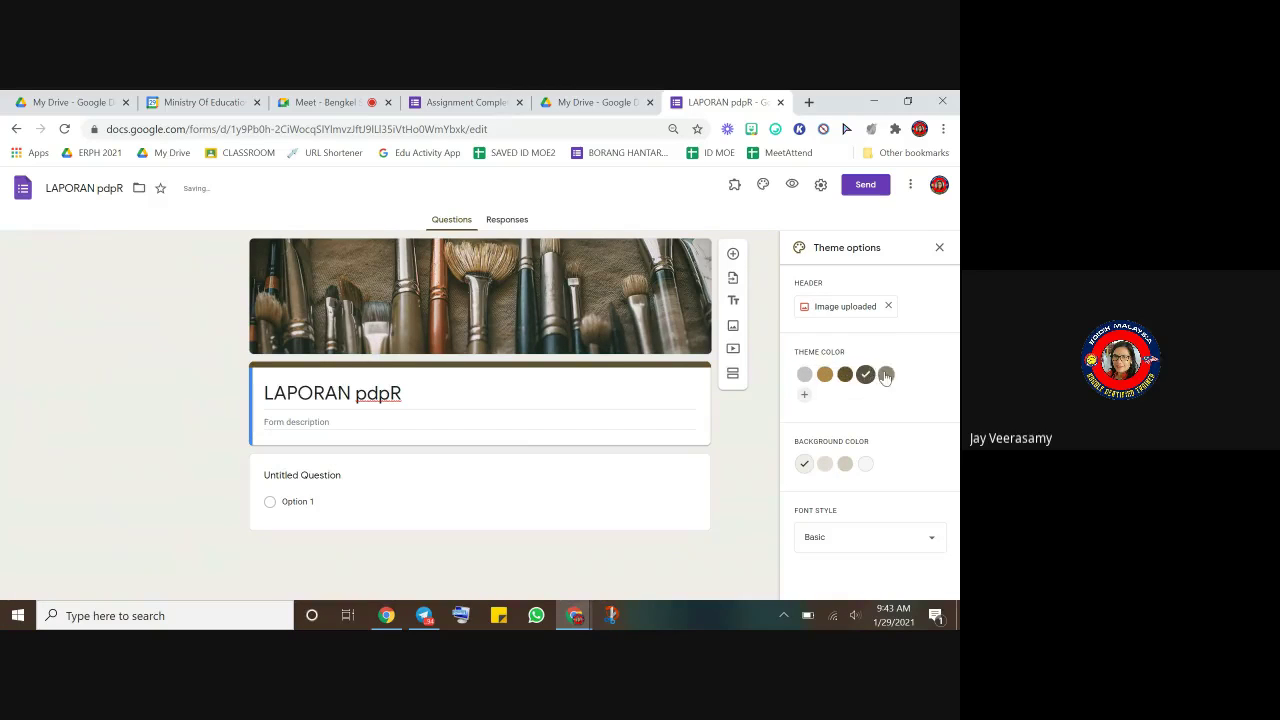
{"action": "left_click", "coordinate": [845, 464]}
{"action": "left_click_drag", "start_coordinate": [873, 472], "coordinate": [809, 441]}
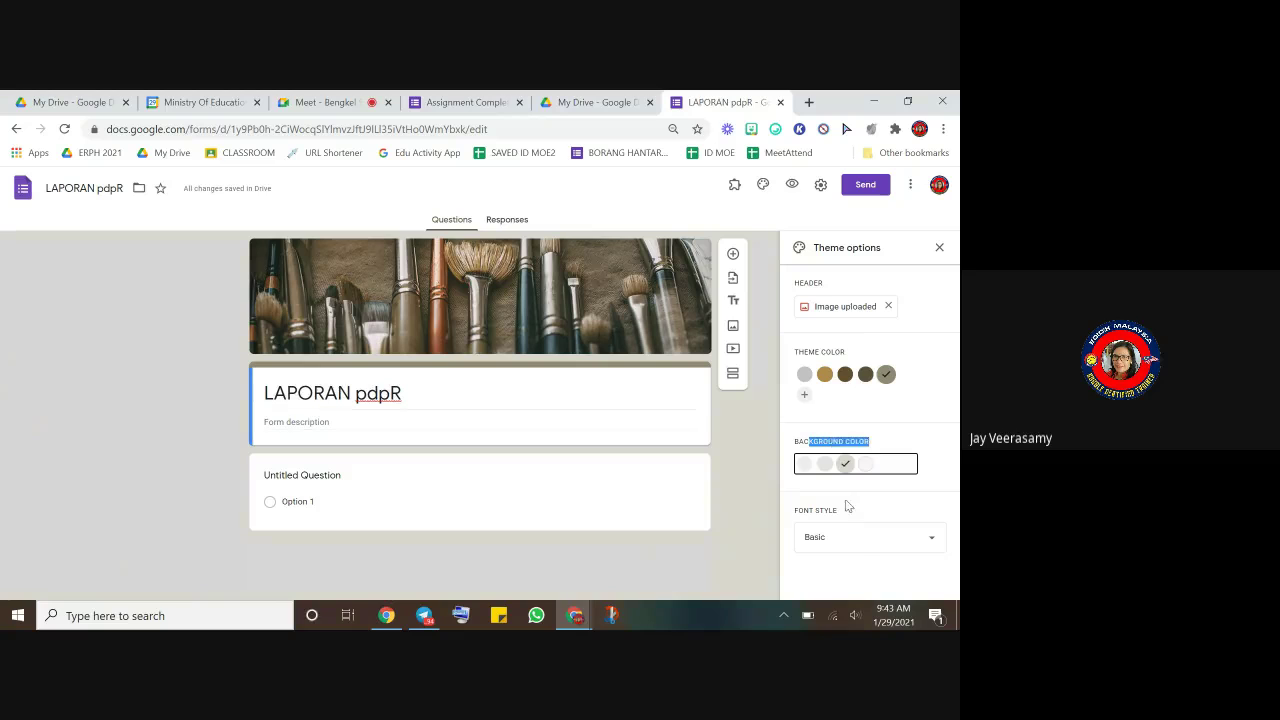
{"action": "left_click", "coordinate": [929, 538]}
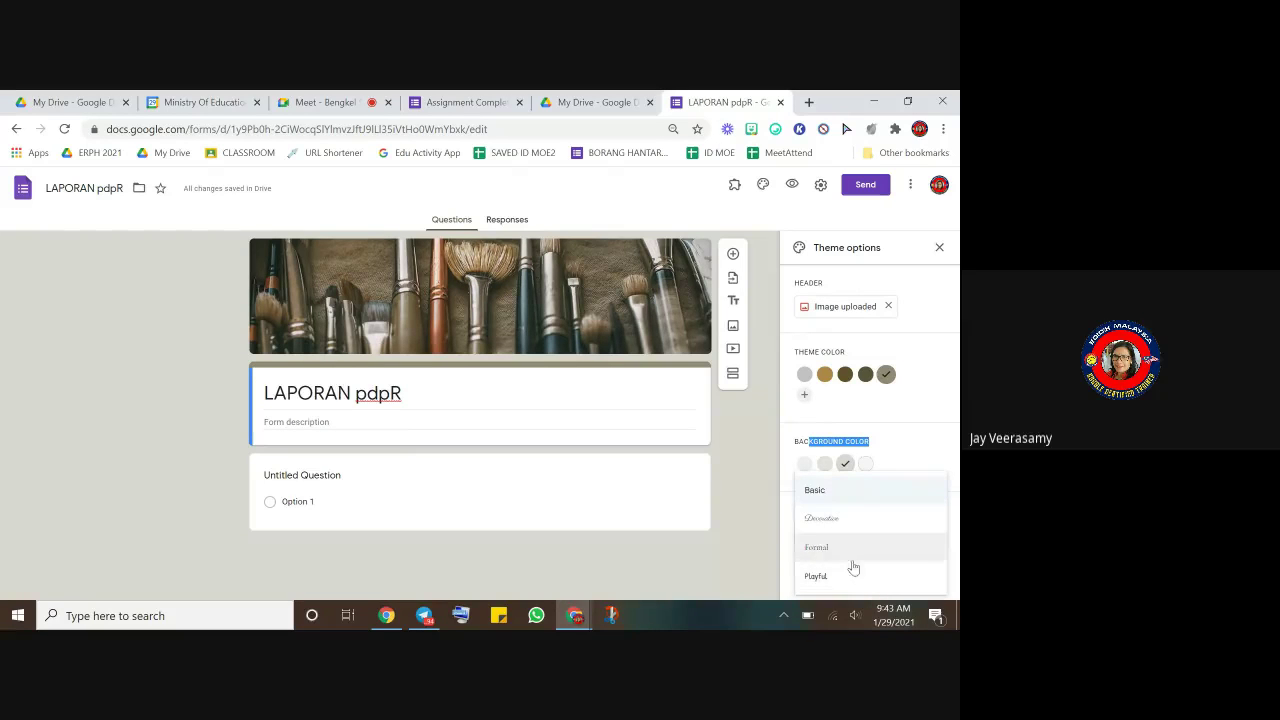
{"action": "left_click", "coordinate": [742, 445]}
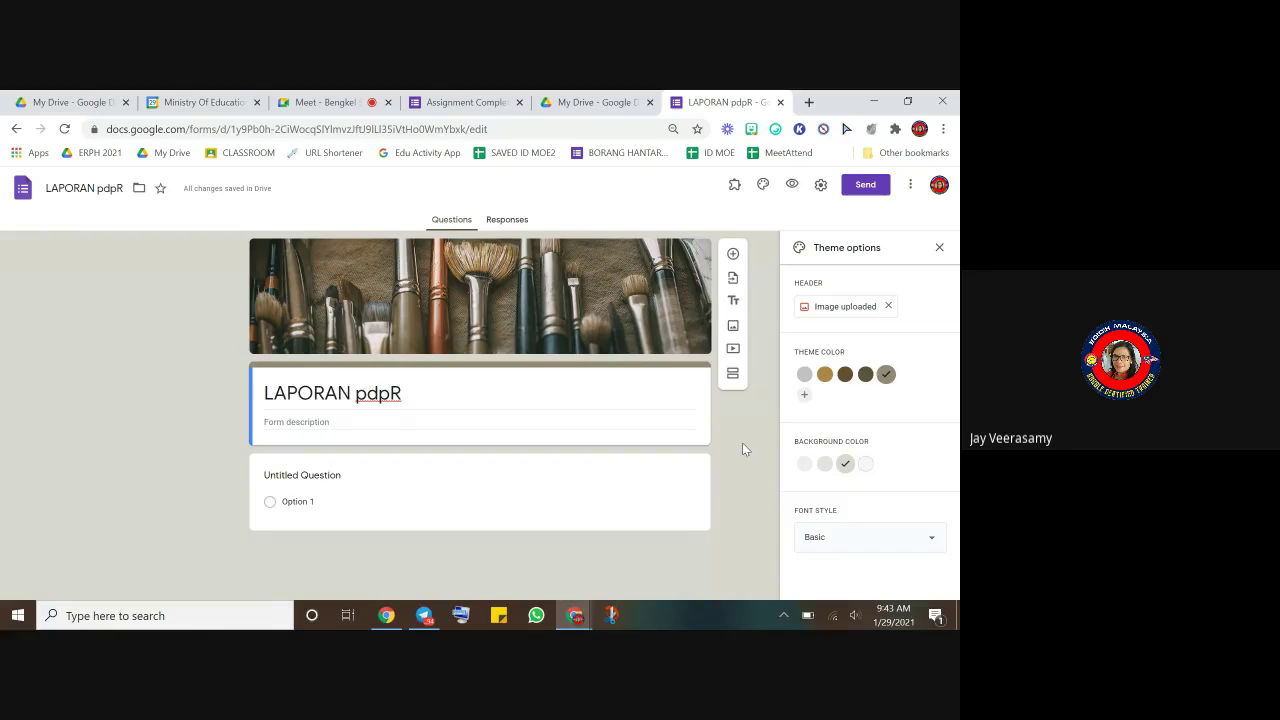
{"action": "left_click", "coordinate": [939, 247]}
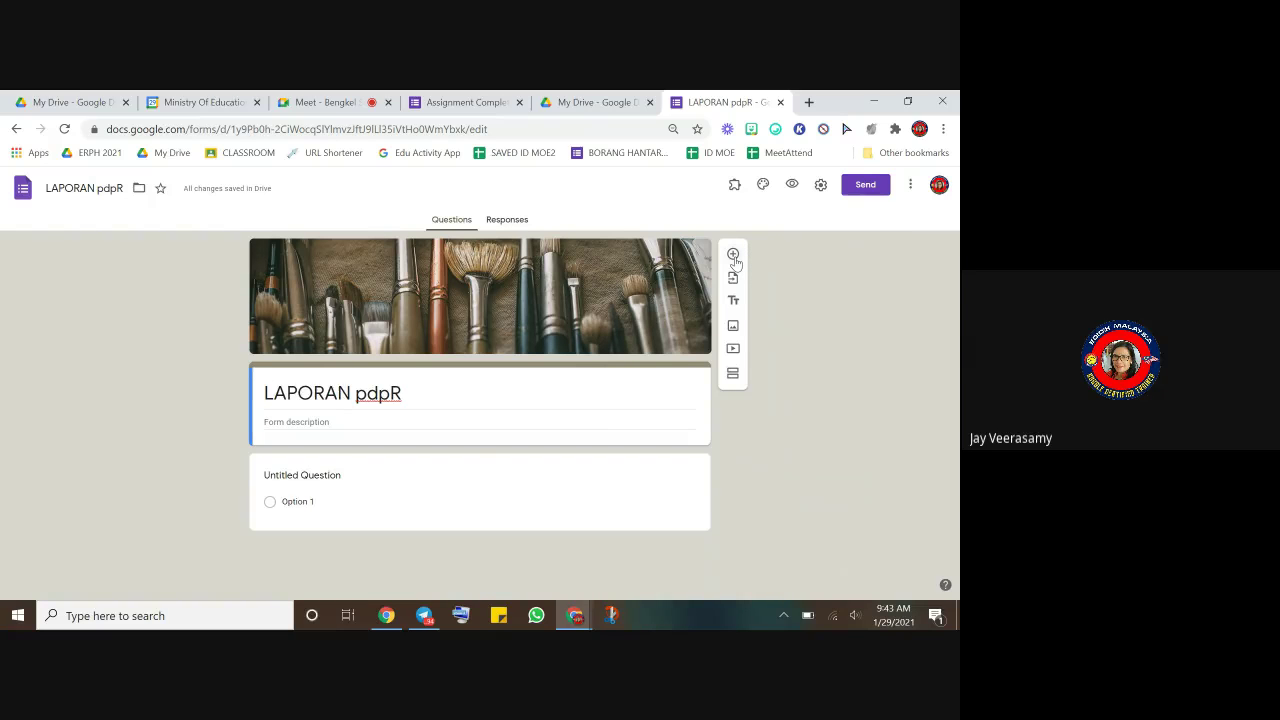
- Add a second blank question below the first, leaving its type as Multiple choice
{"action": "left_click", "coordinate": [733, 256]}
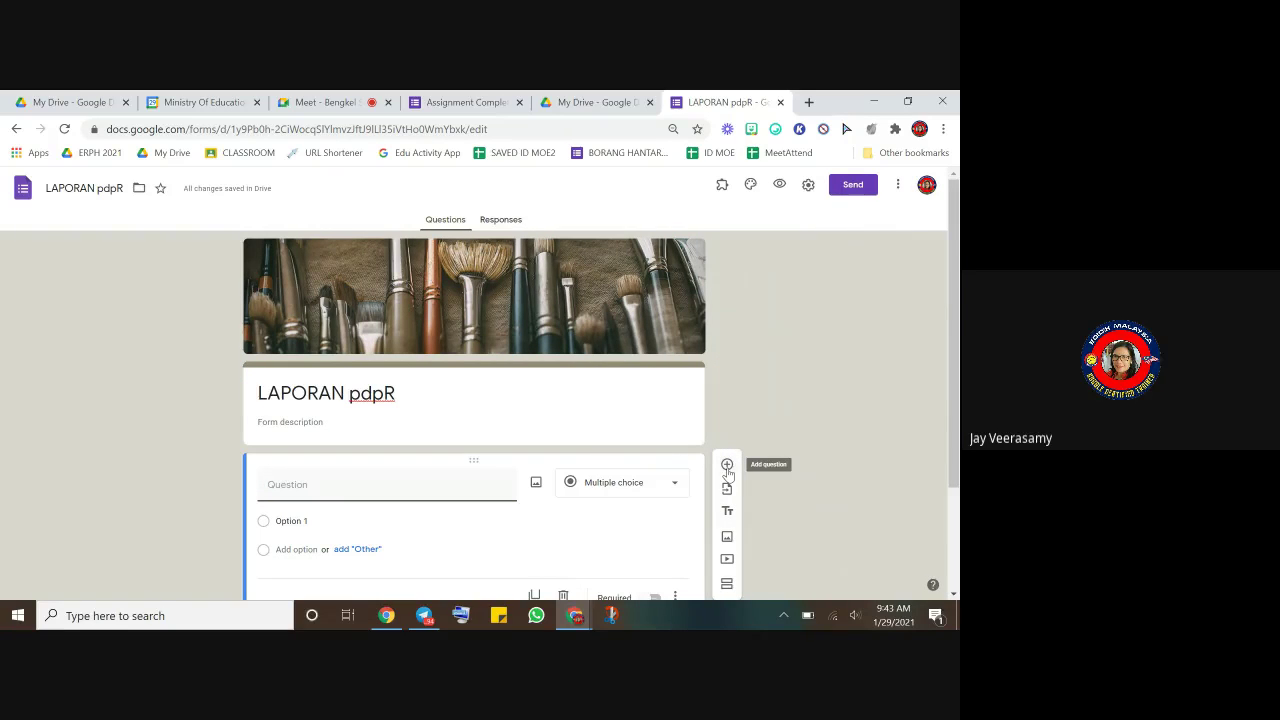
{"action": "left_click", "coordinate": [727, 466]}
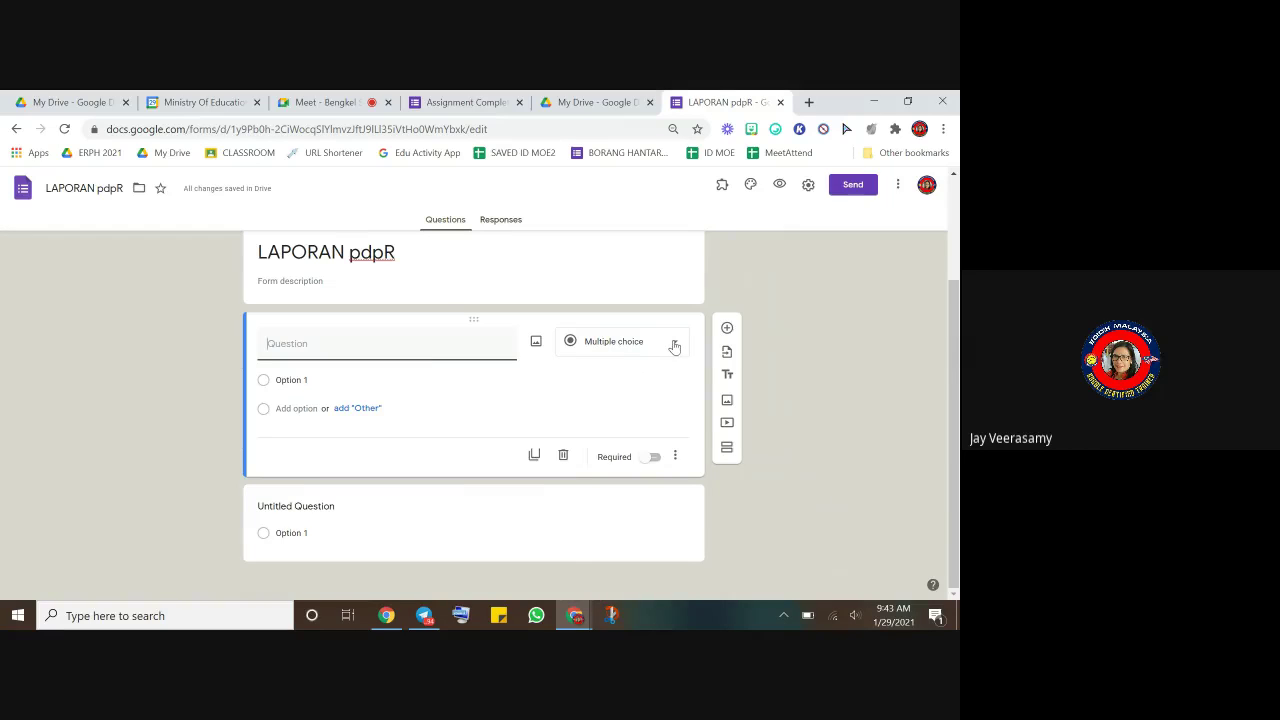
{"action": "left_click", "coordinate": [675, 345]}
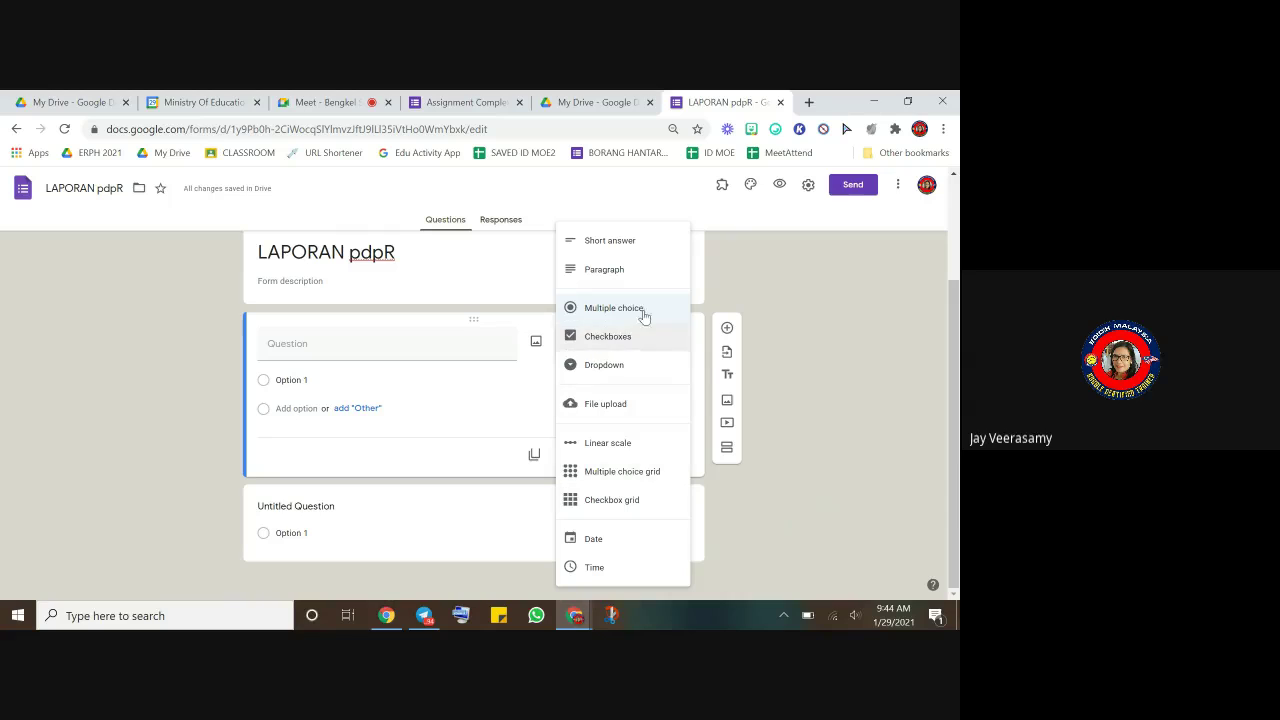
{"action": "left_click", "coordinate": [755, 297]}
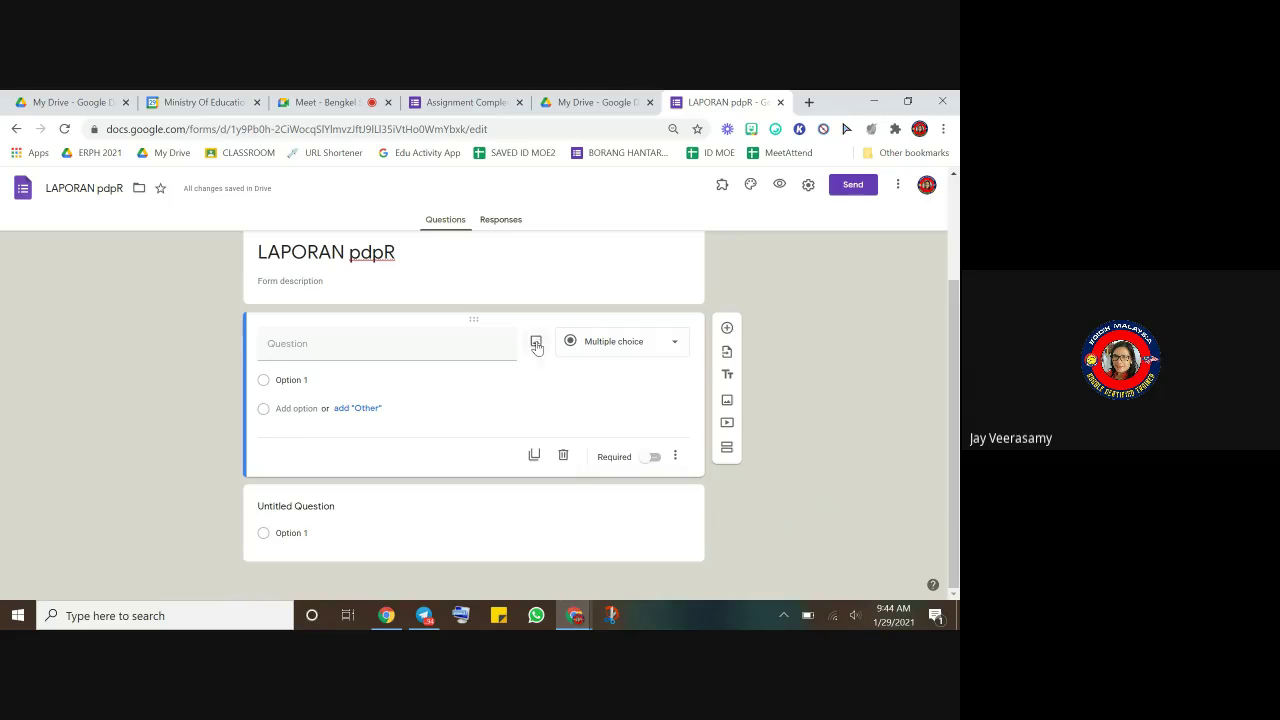
- Upload the READ1 'Meet the ancestors' image into the first question
{"action": "left_click", "coordinate": [537, 345]}
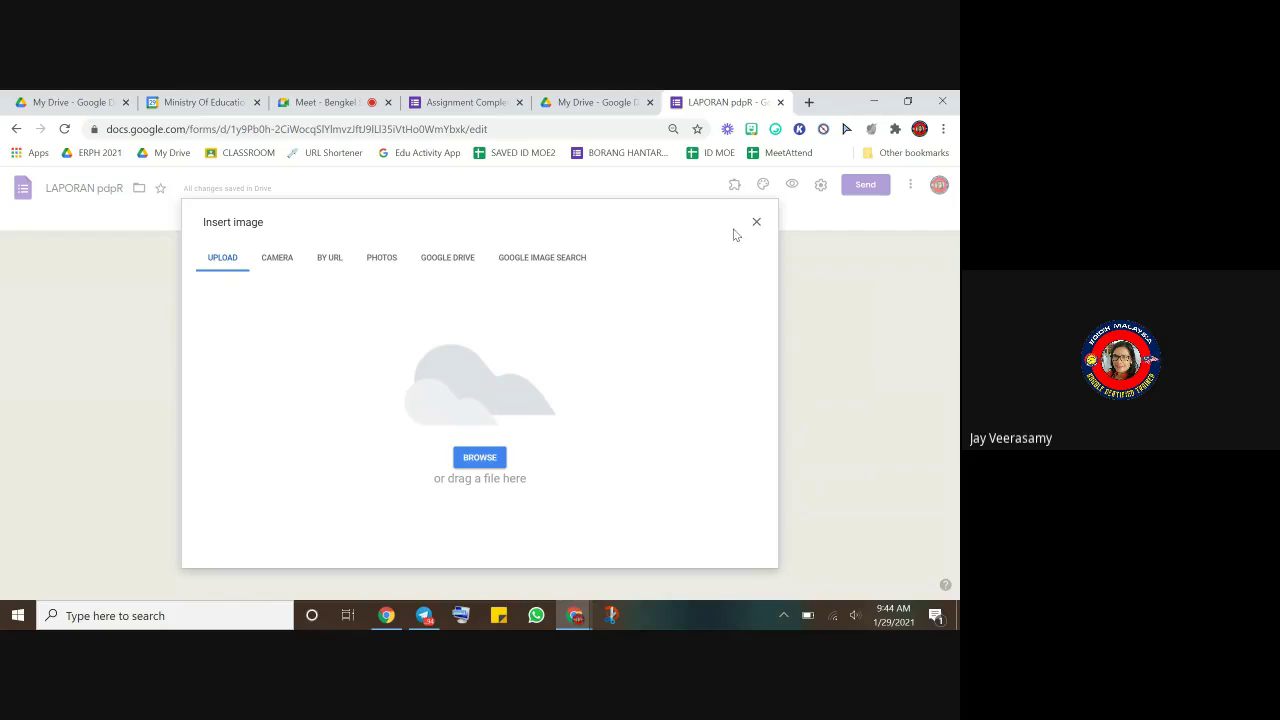
{"action": "left_click", "coordinate": [754, 223]}
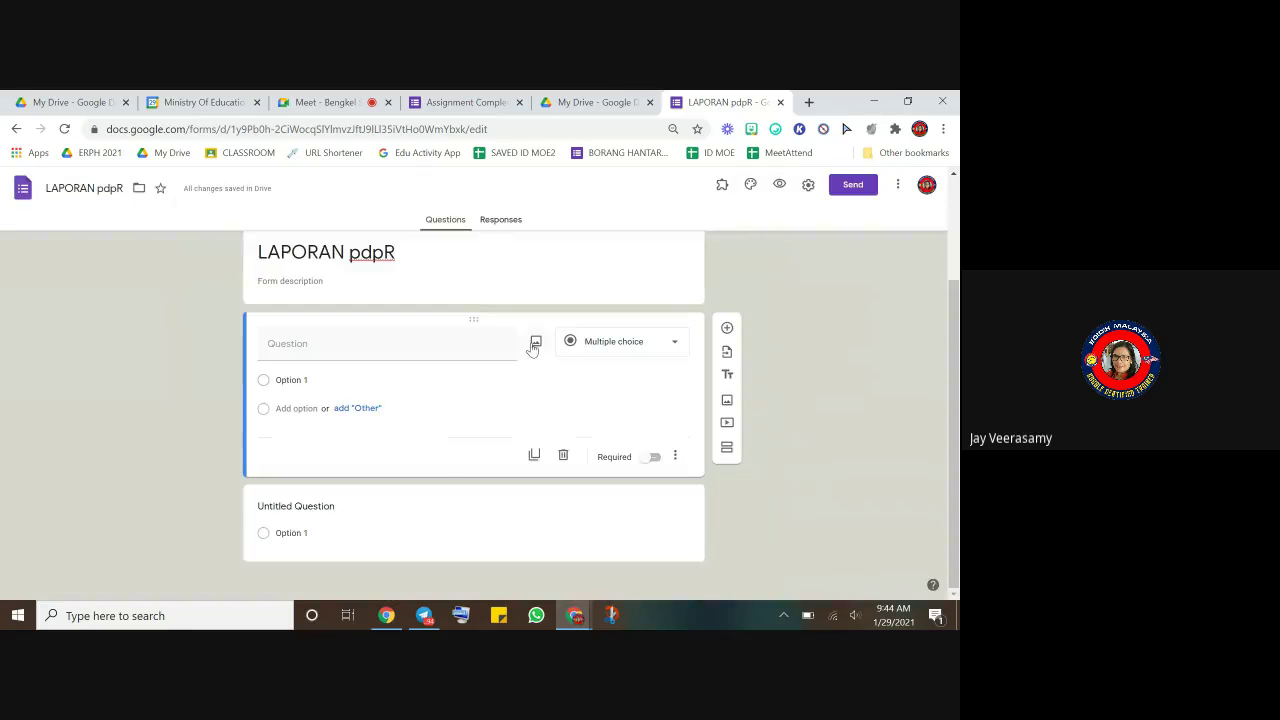
{"action": "left_click", "coordinate": [535, 345]}
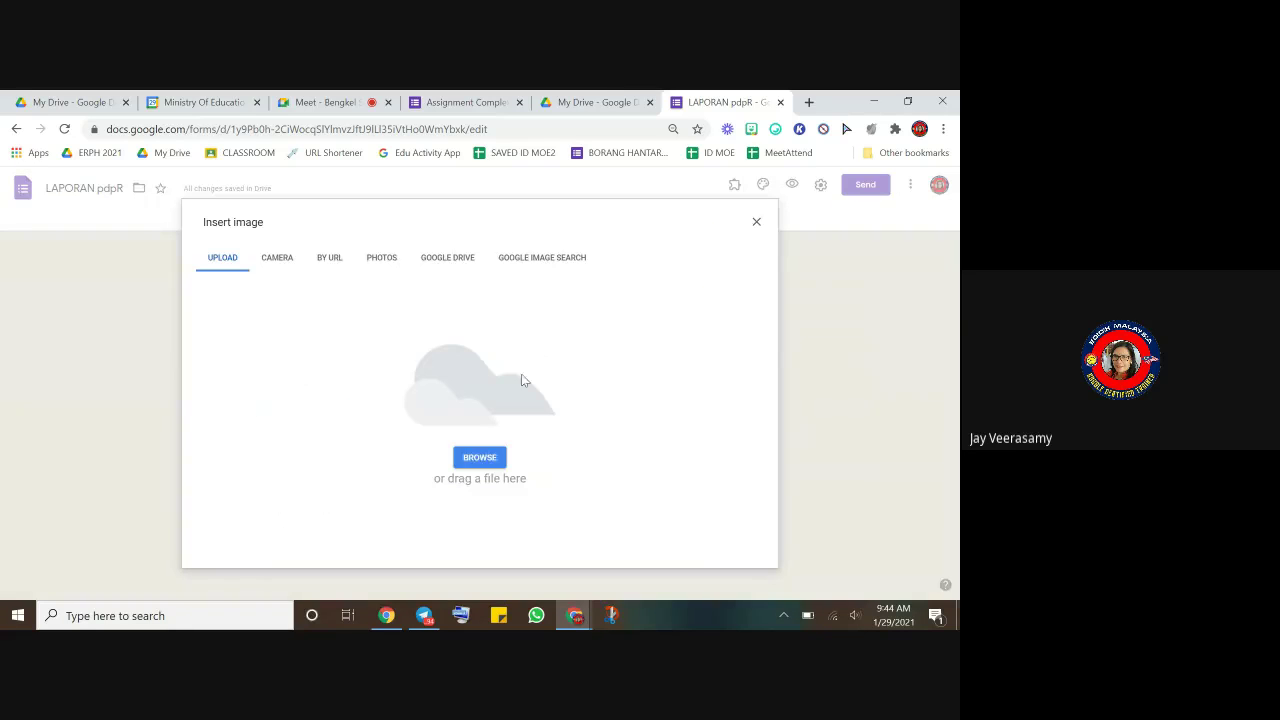
{"action": "left_click", "coordinate": [489, 465]}
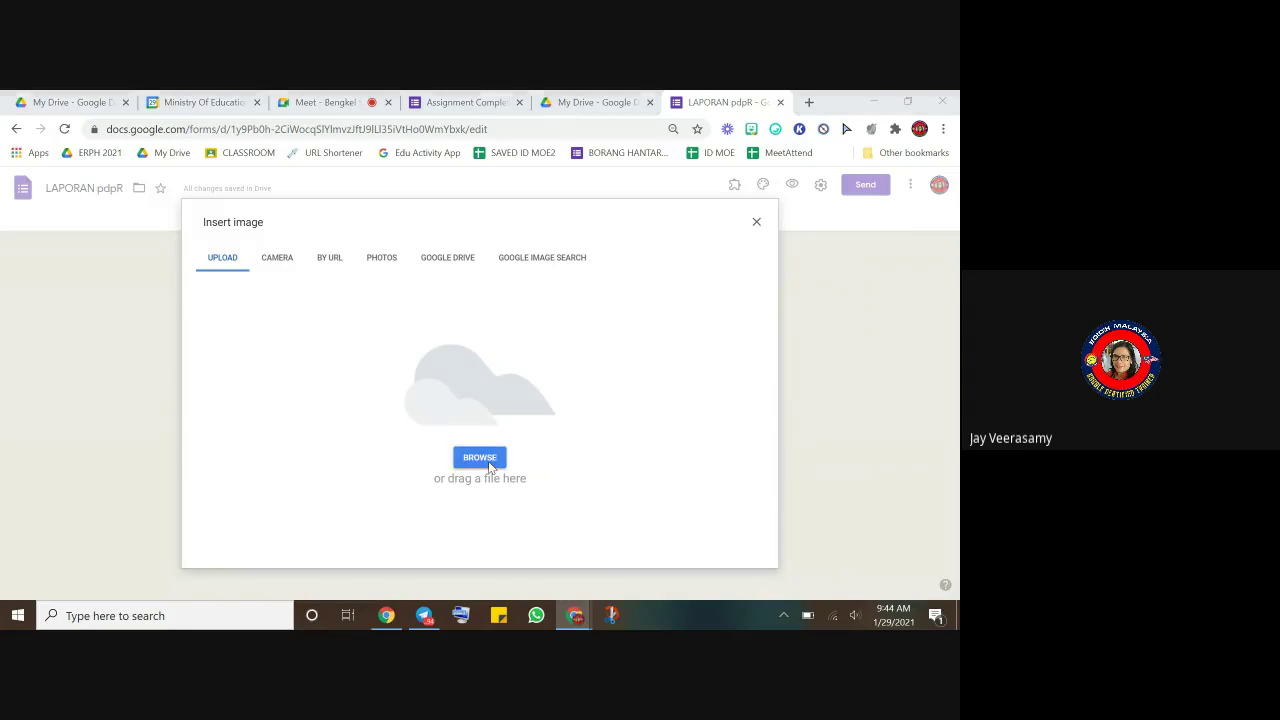
{"action": "left_click", "coordinate": [290, 332]}
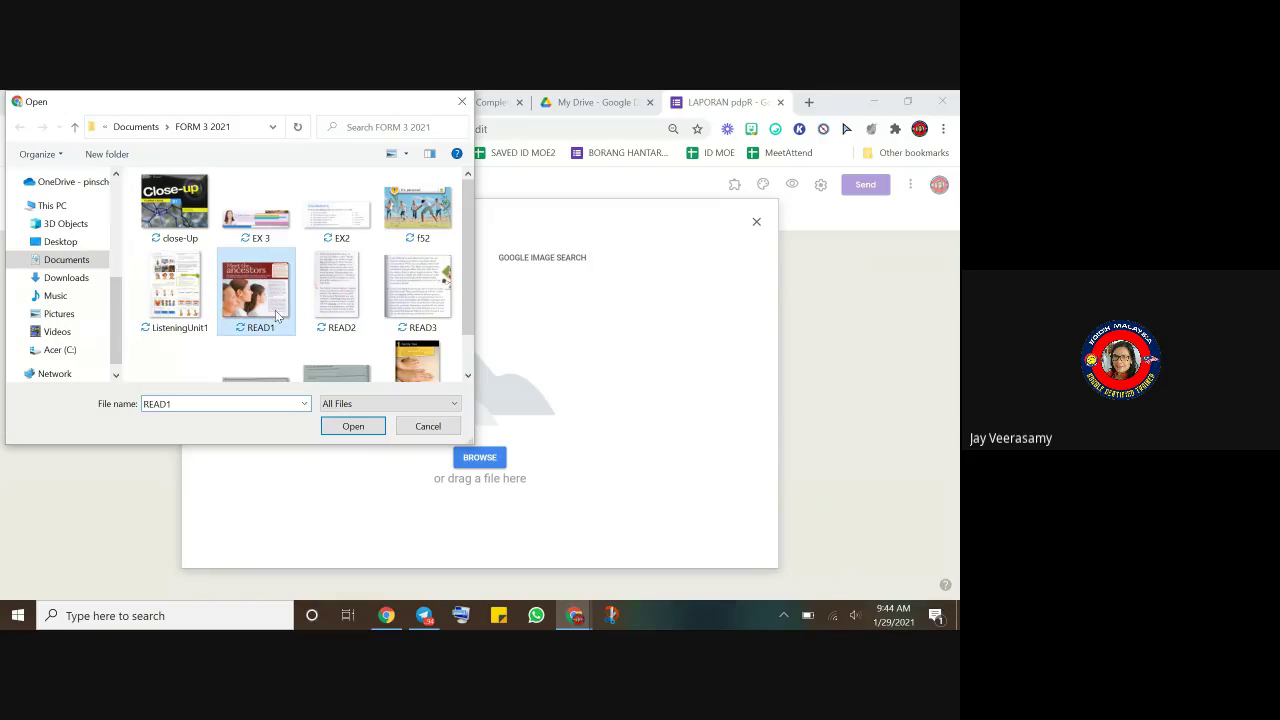
{"action": "left_click", "coordinate": [353, 428]}
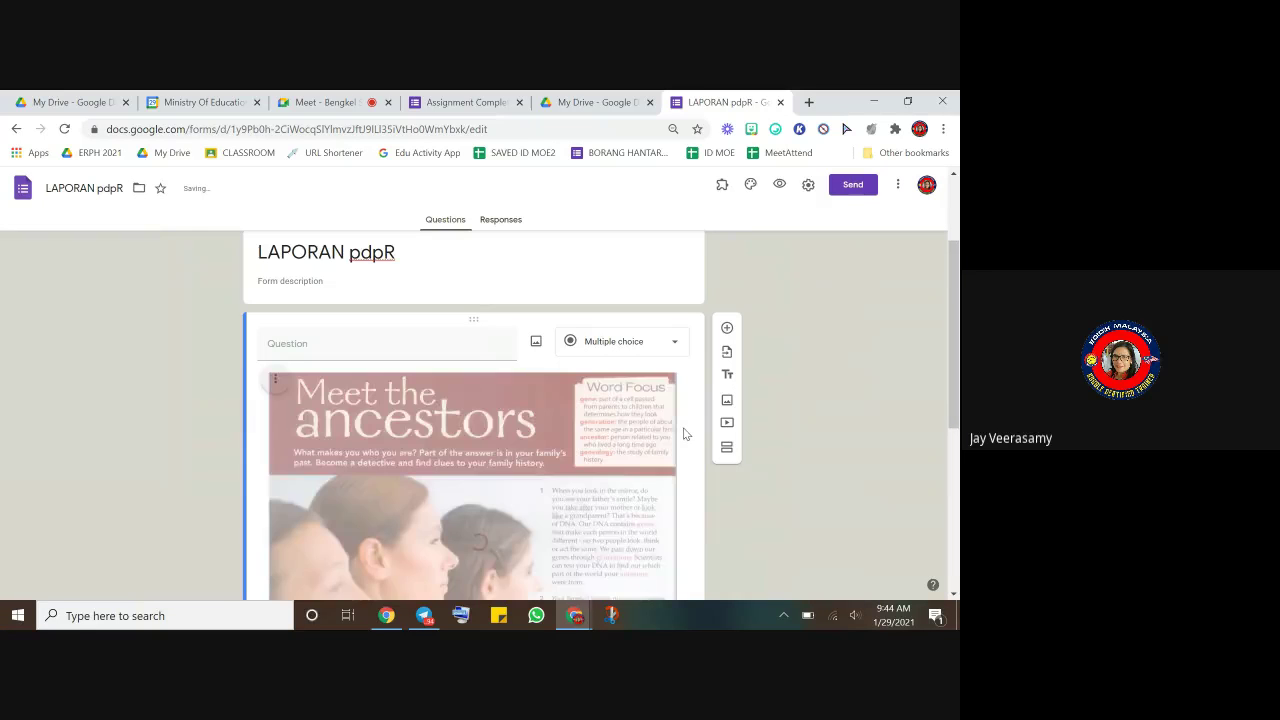
{"action": "scroll", "coordinate": [511, 460], "scroll_direction": "down", "scroll_amount": 5}
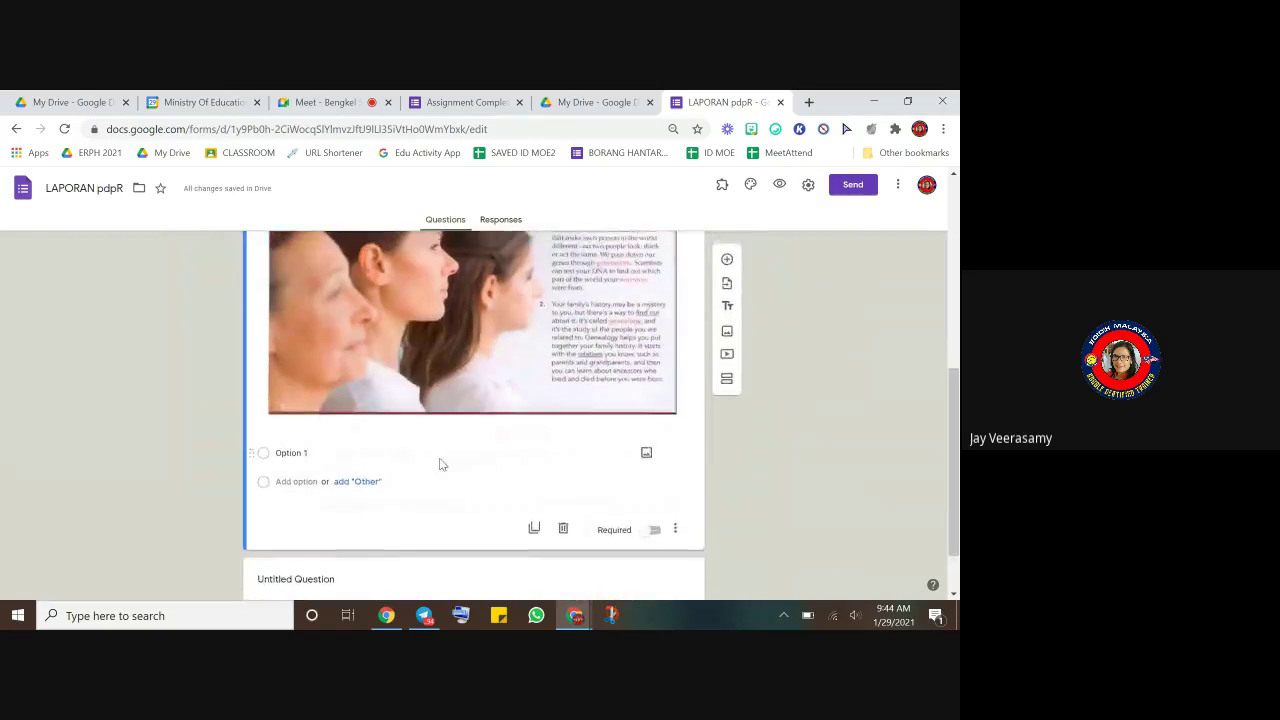
{"action": "scroll", "coordinate": [440, 465], "scroll_direction": "up", "scroll_amount": 4}
{"action": "scroll", "coordinate": [447, 480], "scroll_direction": "down", "scroll_amount": 2}
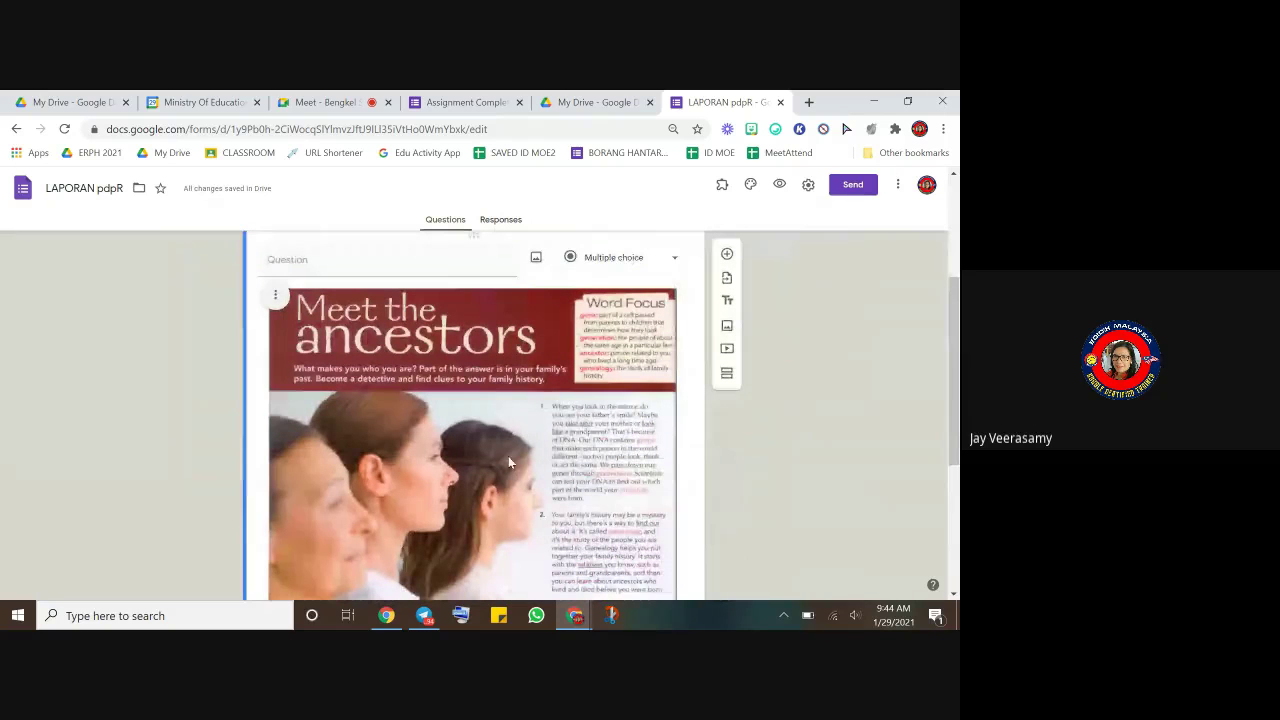
{"action": "scroll", "coordinate": [530, 430], "scroll_direction": "down", "scroll_amount": 2}
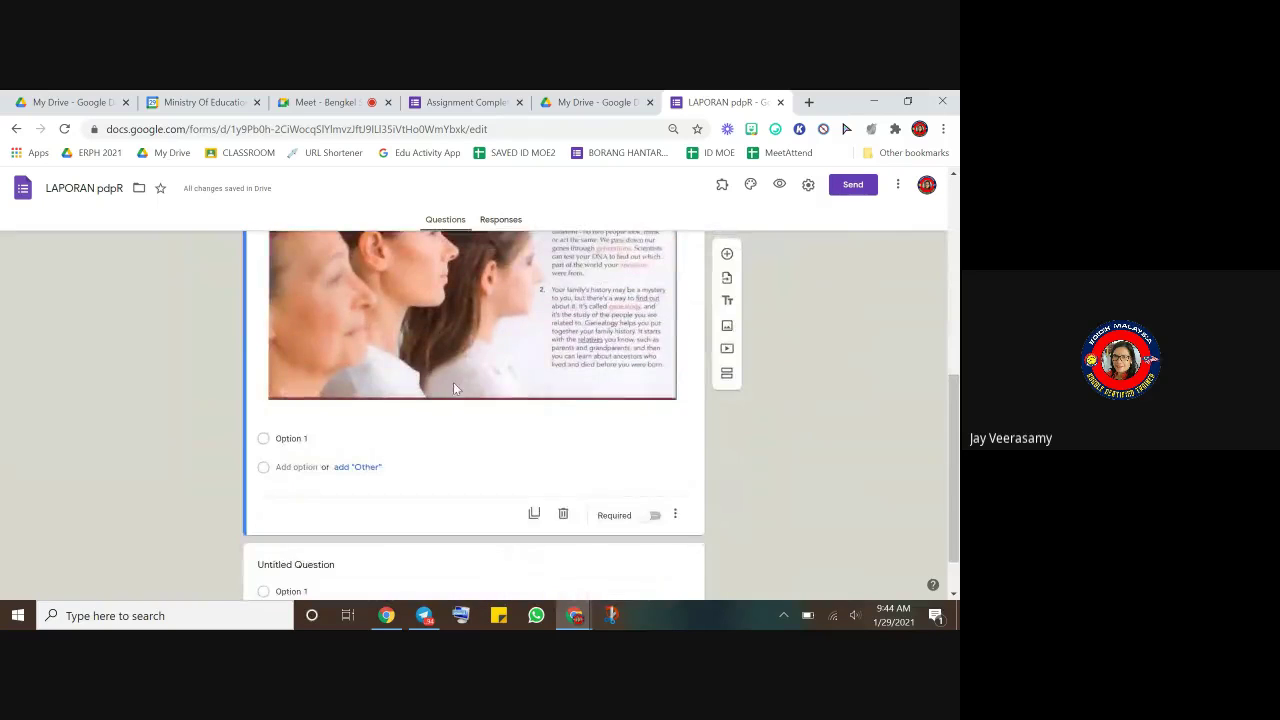
{"action": "scroll", "coordinate": [447, 375], "scroll_direction": "up", "scroll_amount": 2}
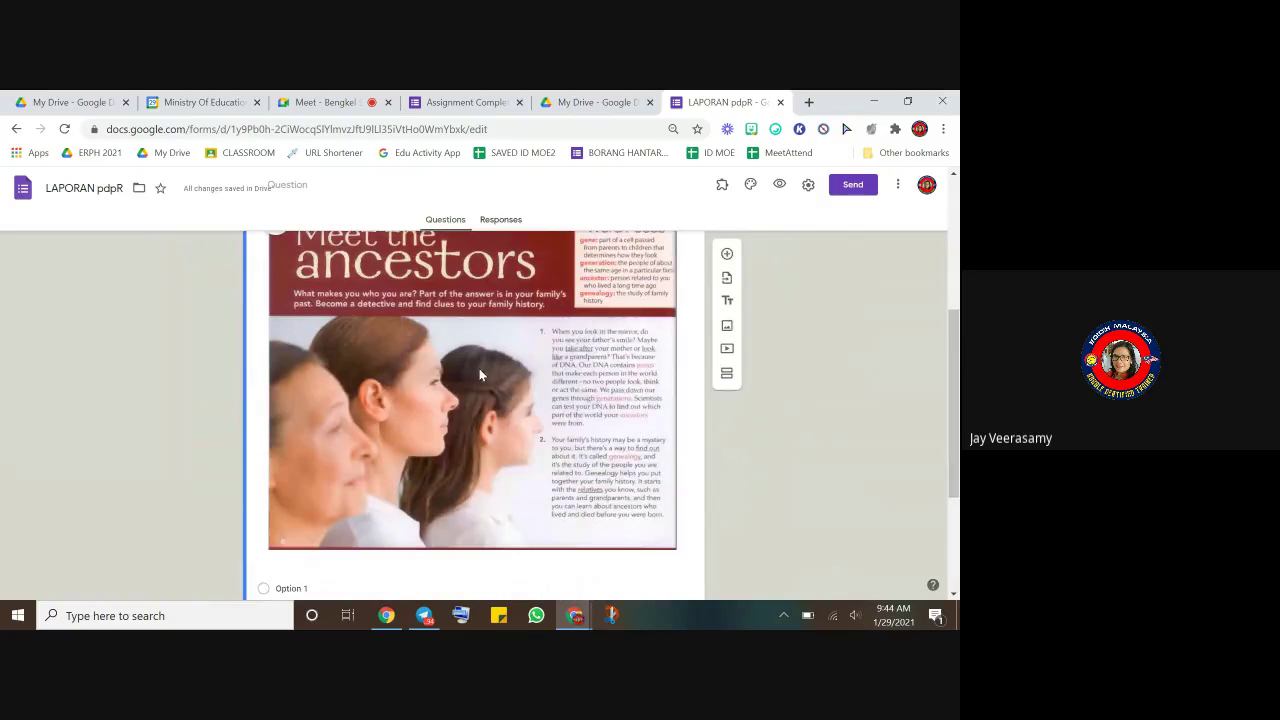
{"action": "scroll", "coordinate": [479, 368], "scroll_direction": "down", "scroll_amount": 1}
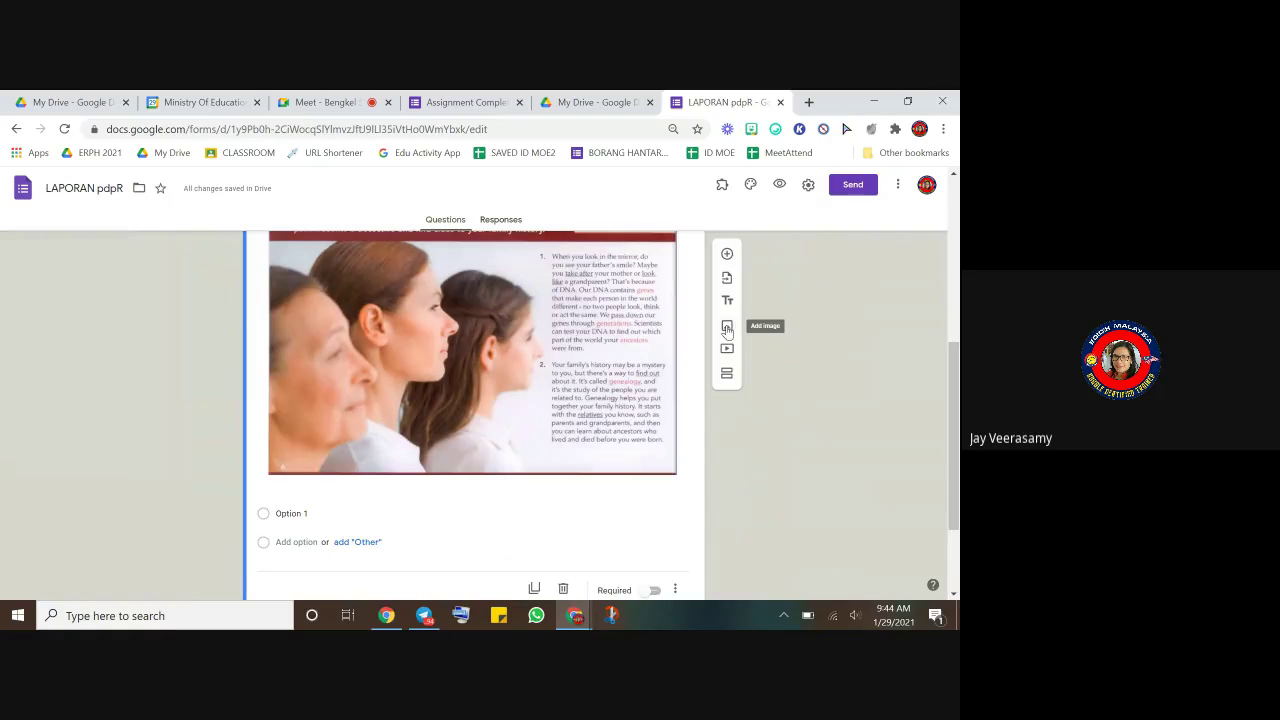
{"action": "scroll", "coordinate": [628, 434], "scroll_direction": "down", "scroll_amount": 2}
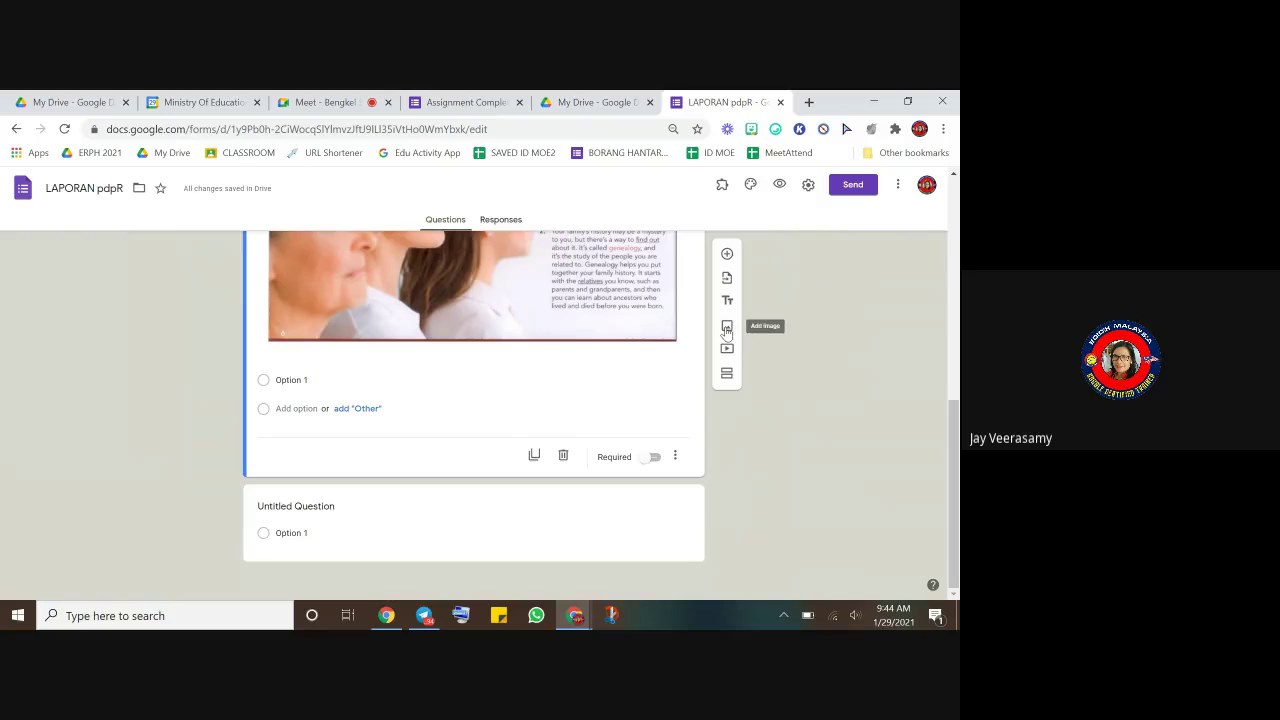
- Add a standalone image item and upload the f52 picture from the FORM 3 2021 folder
{"action": "left_click", "coordinate": [727, 328]}
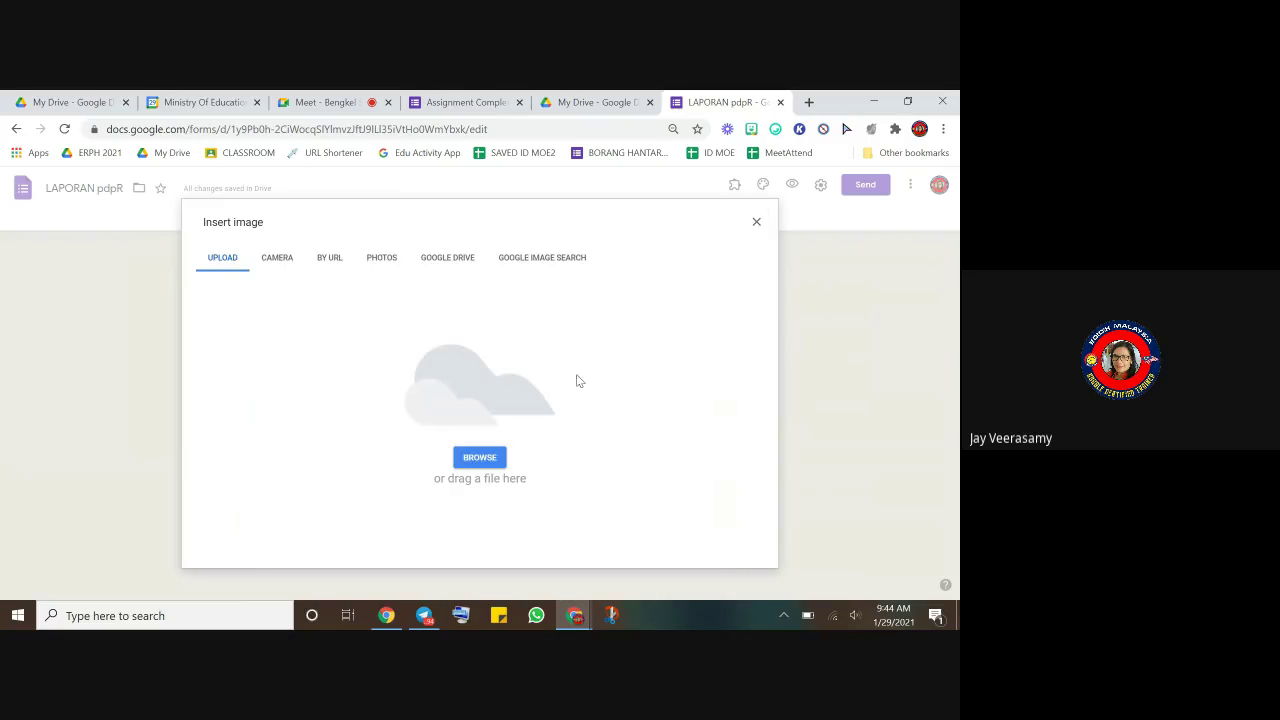
{"action": "left_click", "coordinate": [474, 459]}
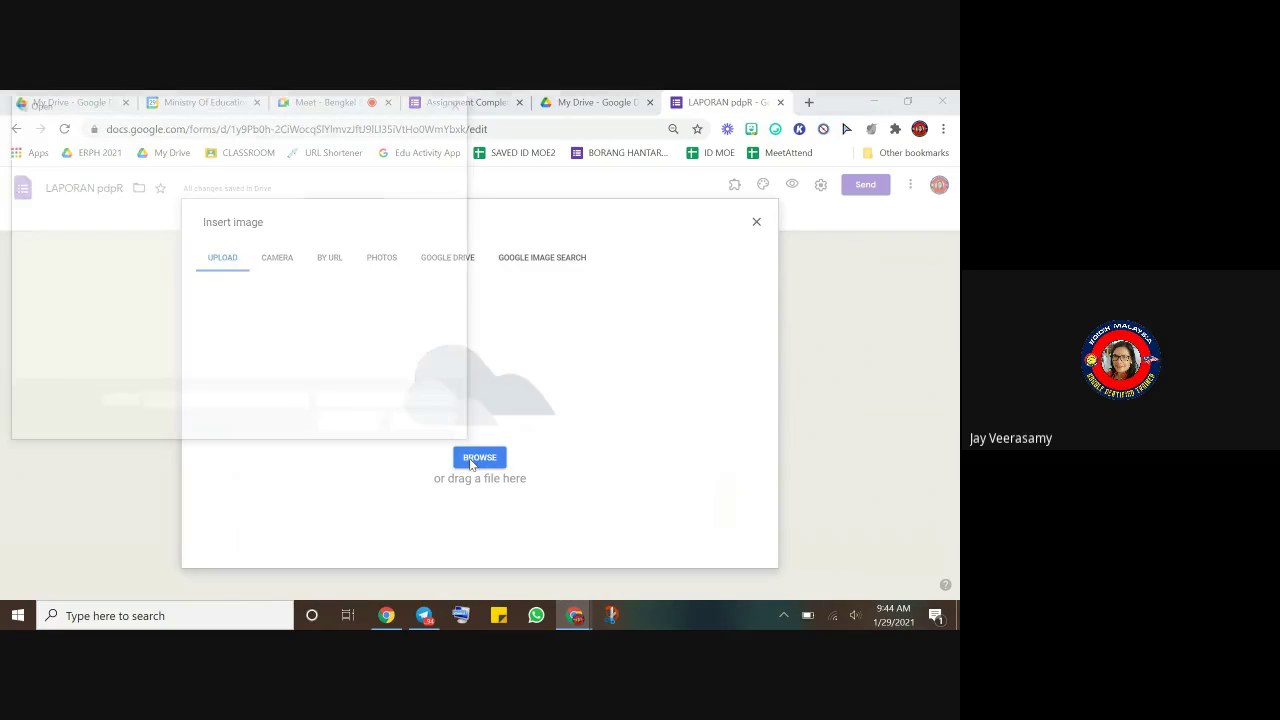
{"action": "left_click", "coordinate": [240, 316]}
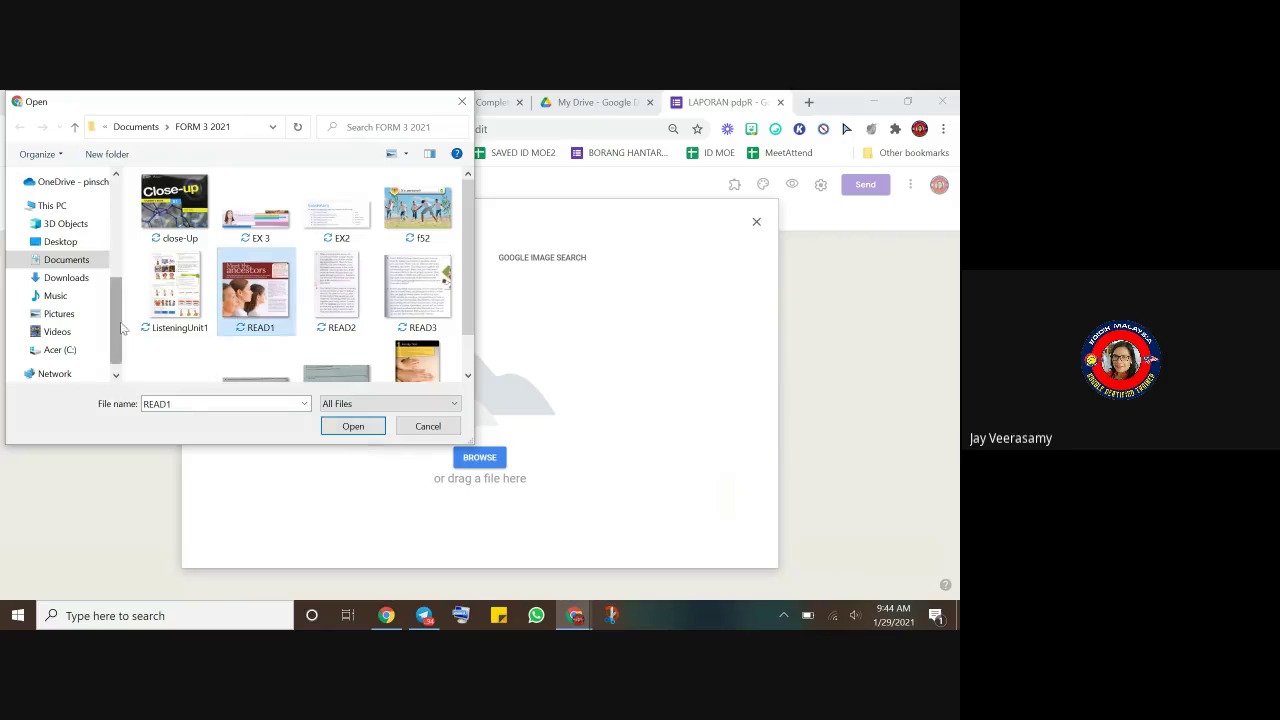
{"action": "left_click", "coordinate": [175, 295]}
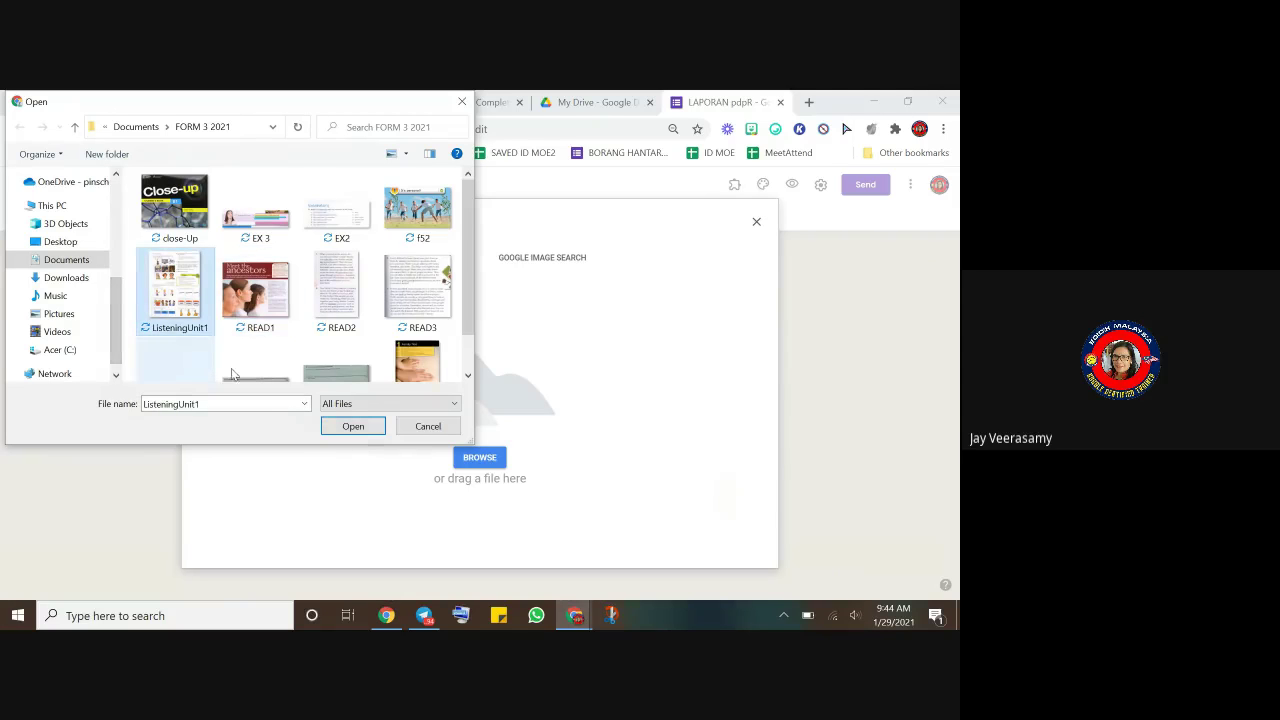
{"action": "left_click", "coordinate": [417, 368]}
{"action": "left_click", "coordinate": [437, 190]}
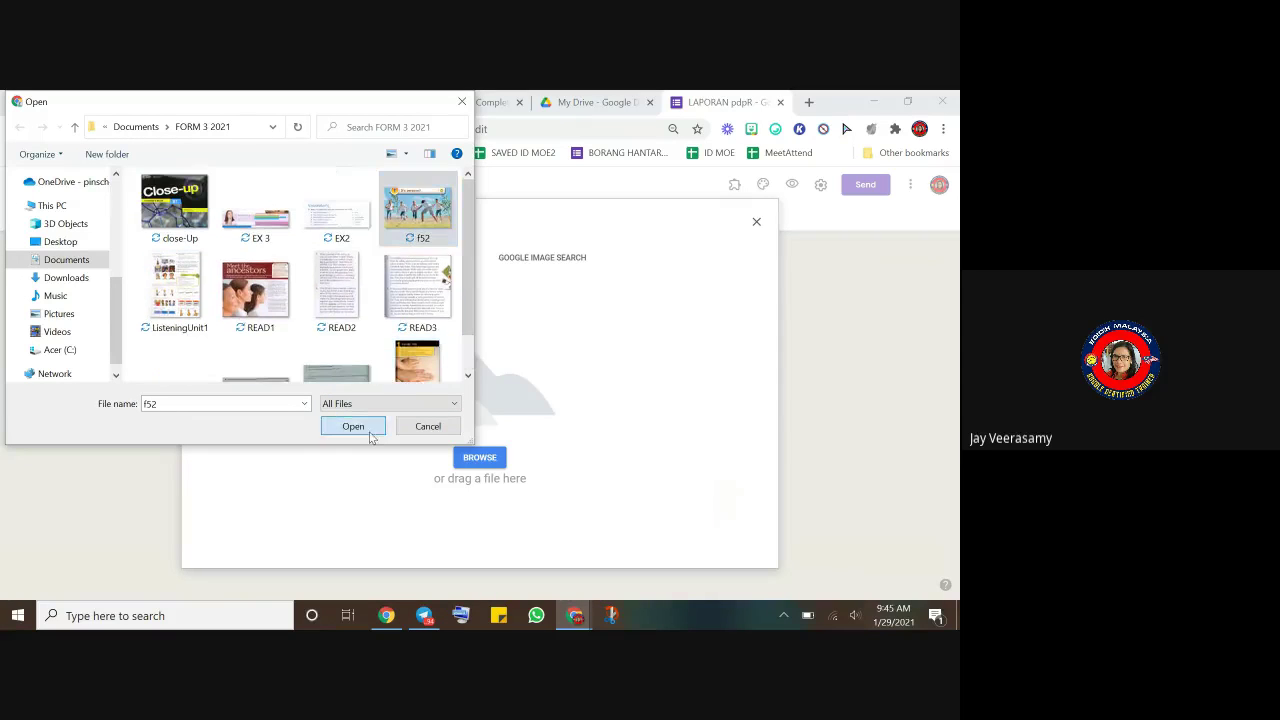
{"action": "left_click", "coordinate": [370, 428]}
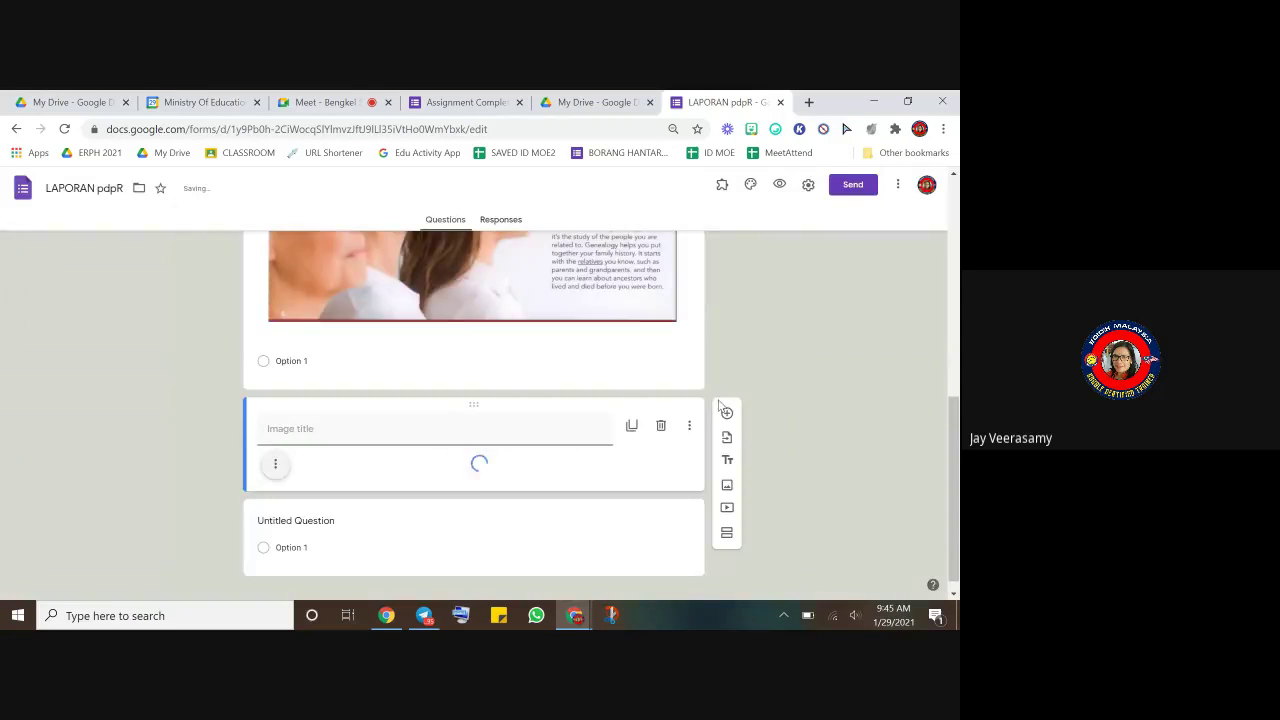
{"action": "scroll", "coordinate": [509, 547], "scroll_direction": "down", "scroll_amount": 2}
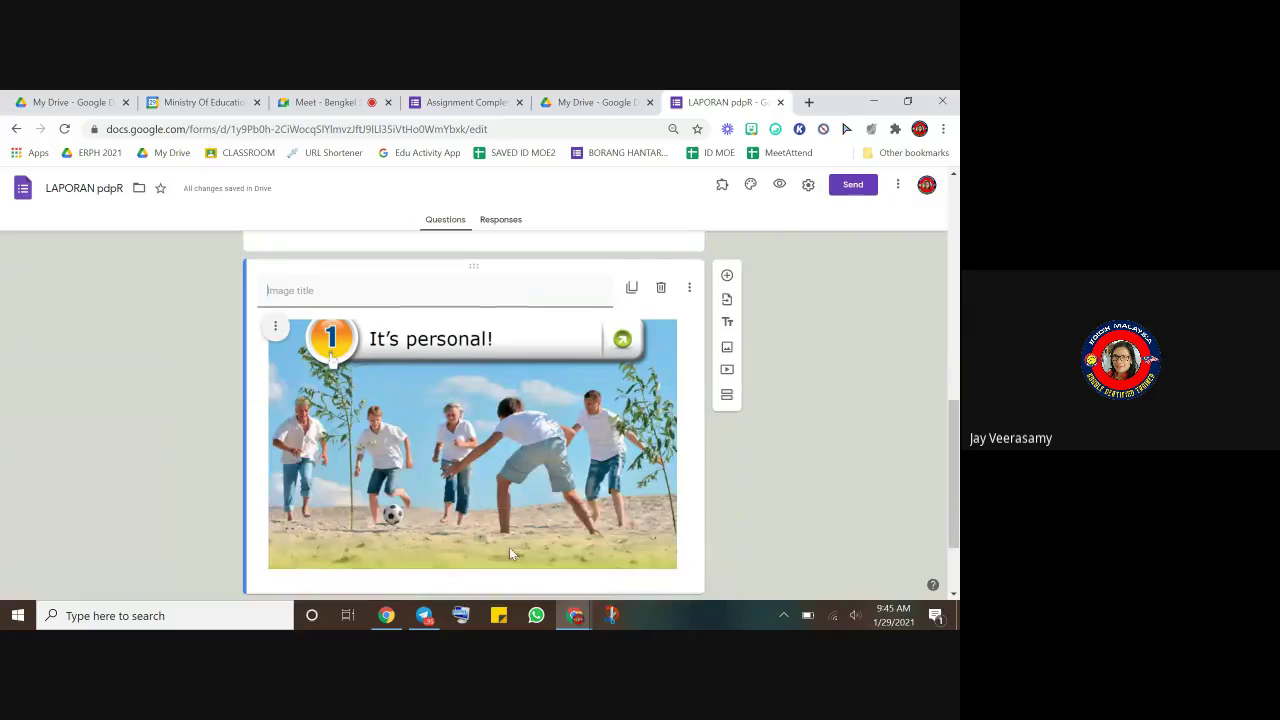
{"action": "scroll", "coordinate": [508, 550], "scroll_direction": "down", "scroll_amount": 1}
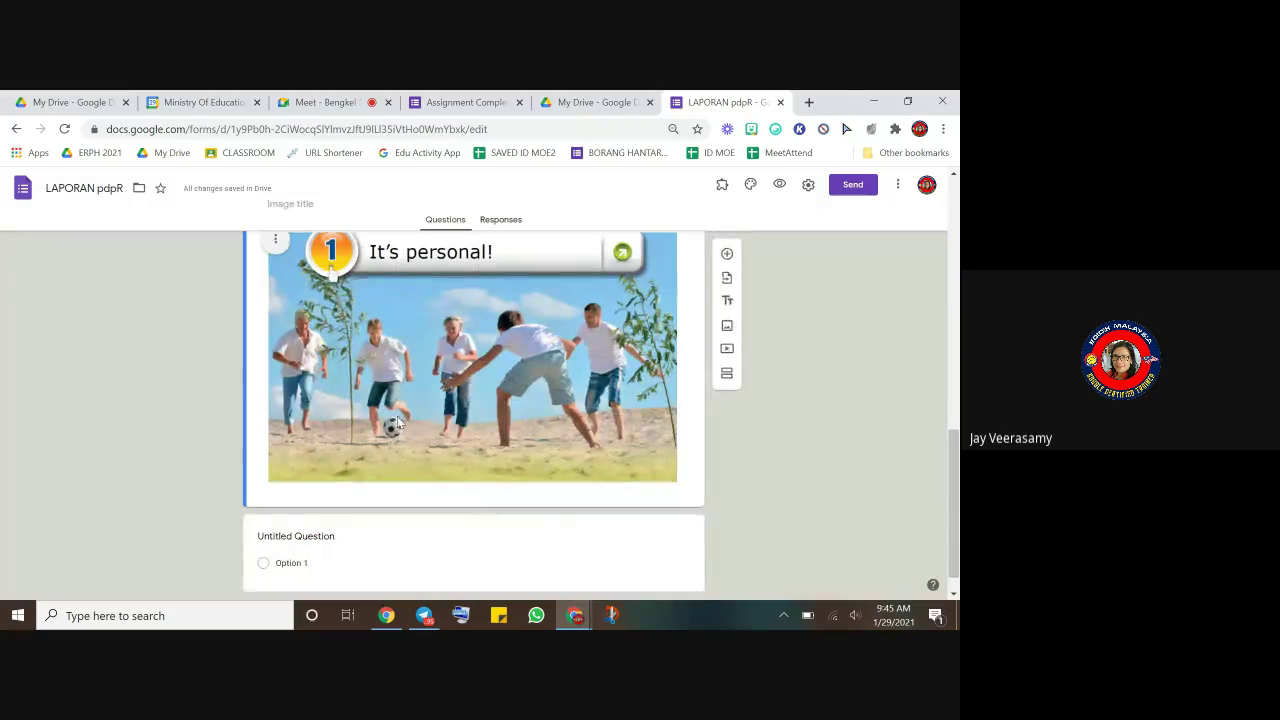
{"action": "scroll", "coordinate": [365, 408], "scroll_direction": "up", "scroll_amount": 2}
{"action": "scroll", "coordinate": [300, 405], "scroll_direction": "down", "scroll_amount": 2}
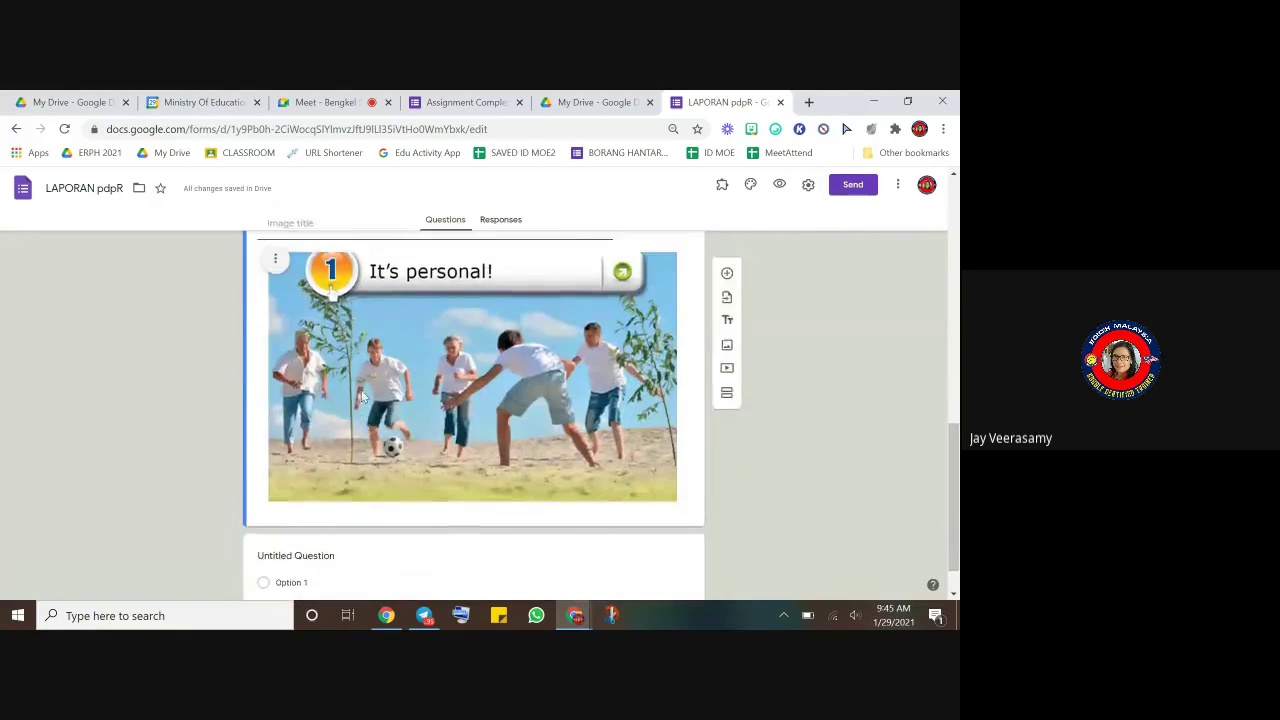
{"action": "scroll", "coordinate": [218, 399], "scroll_direction": "up", "scroll_amount": 2}
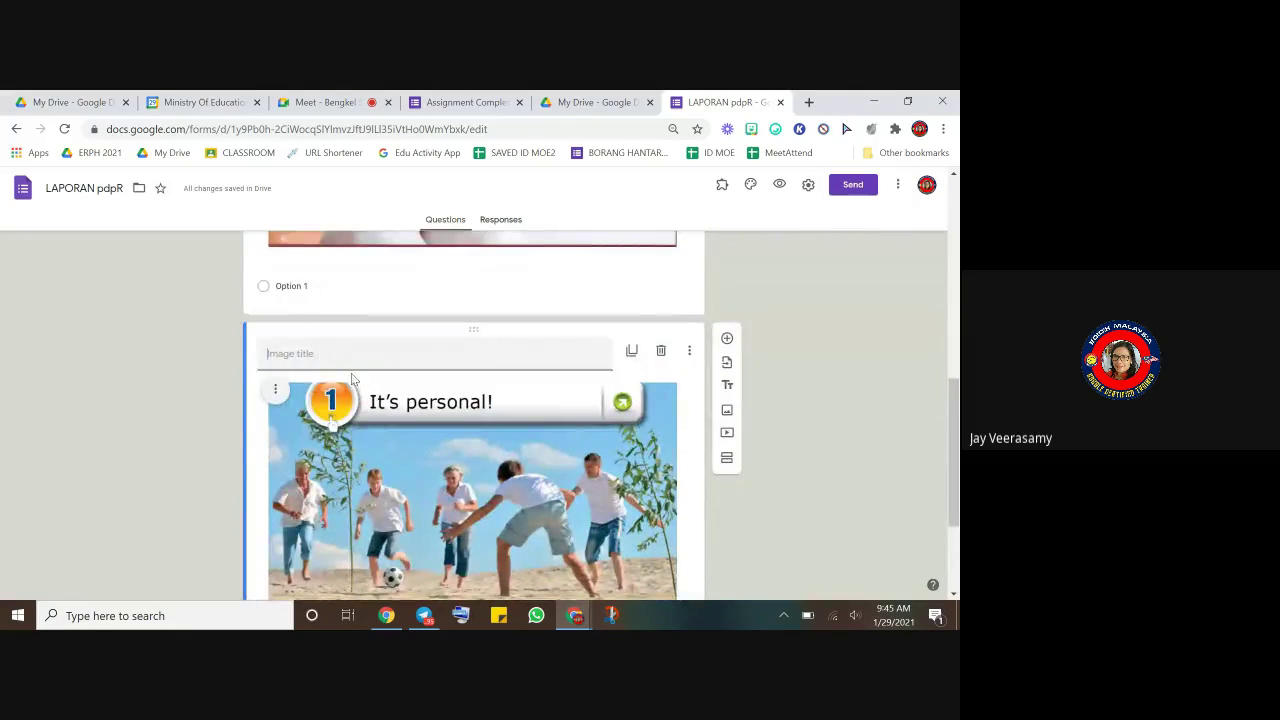
{"action": "scroll", "coordinate": [511, 445], "scroll_direction": "down", "scroll_amount": 2}
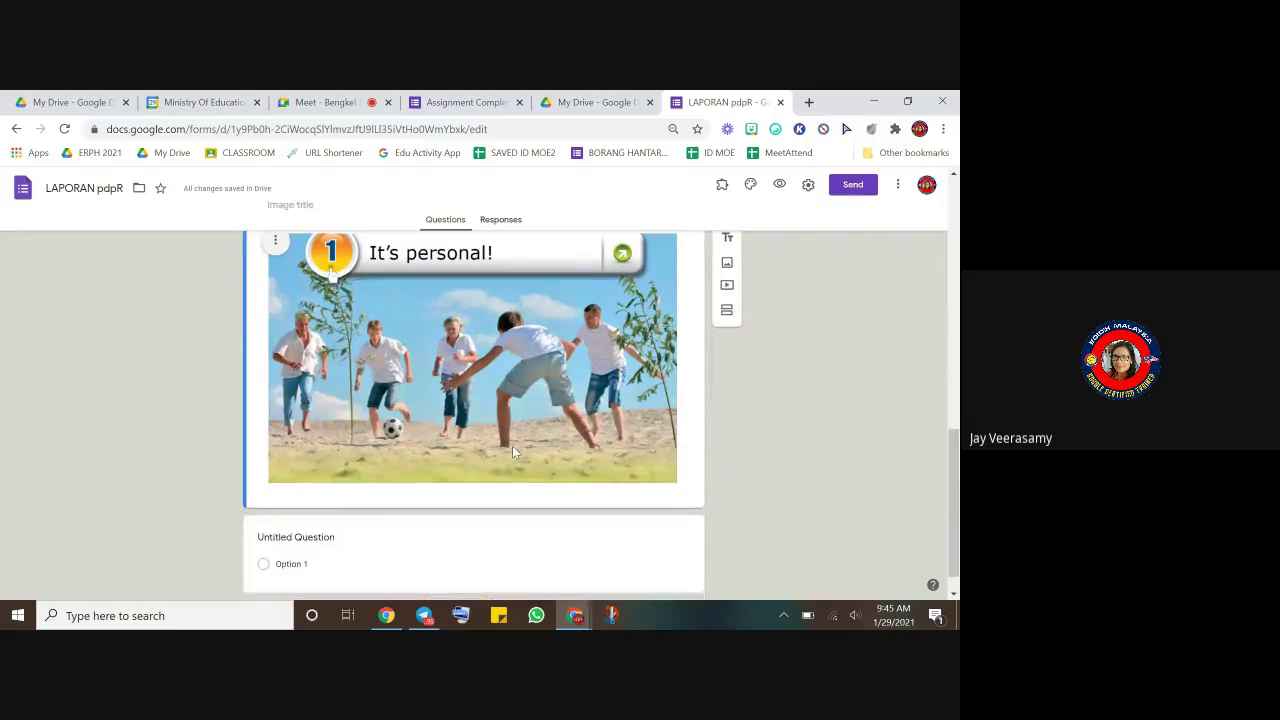
{"action": "left_click", "coordinate": [340, 566]}
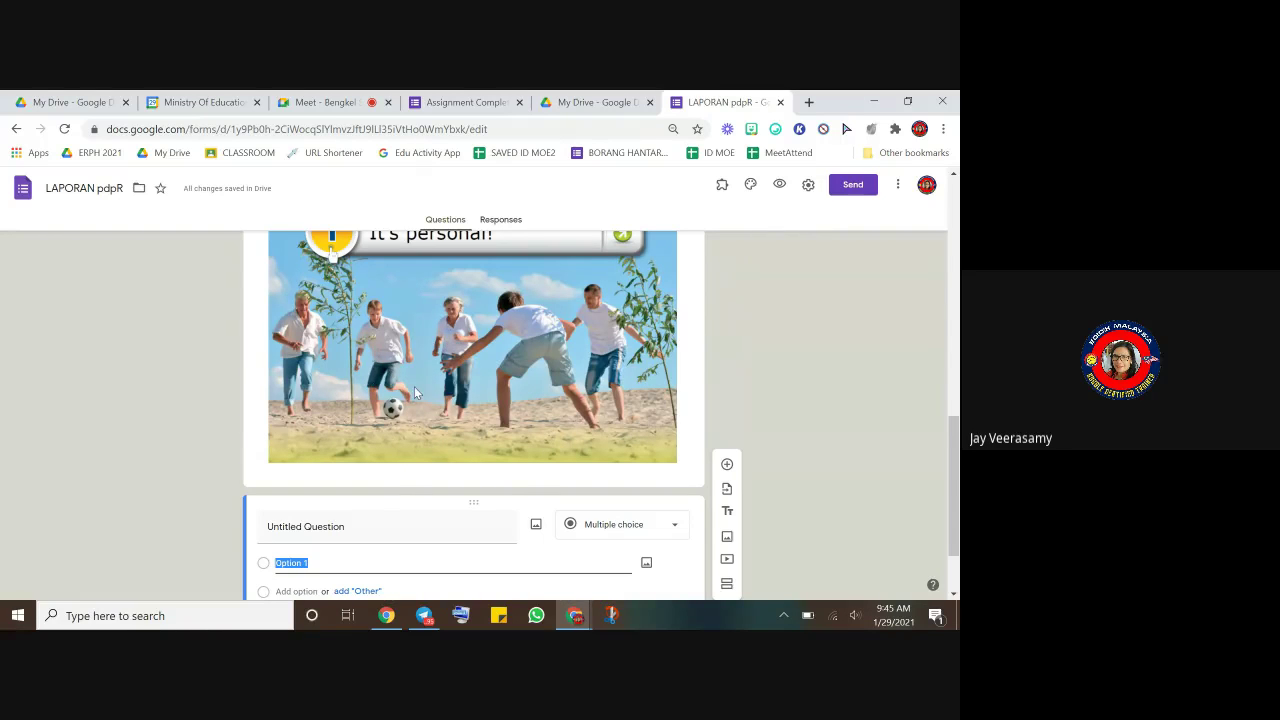
{"action": "scroll", "coordinate": [415, 384], "scroll_direction": "up", "scroll_amount": 5}
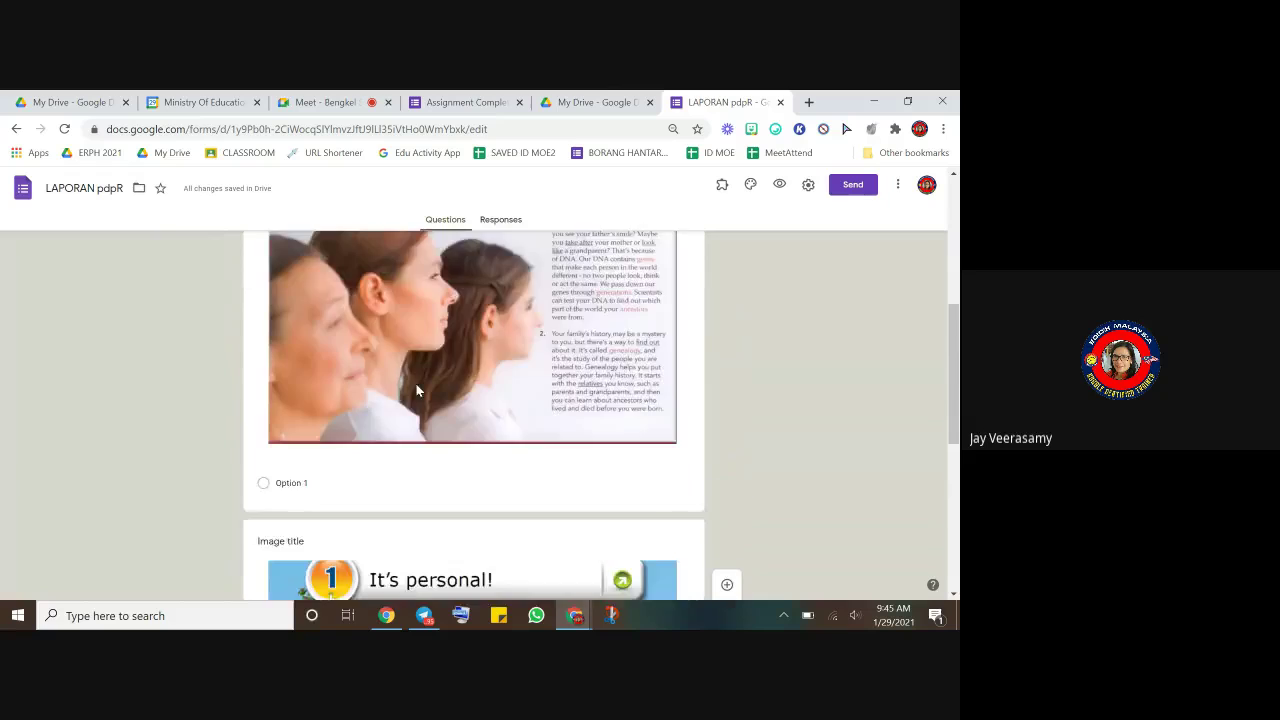
{"action": "scroll", "coordinate": [417, 384], "scroll_direction": "up", "scroll_amount": 1}
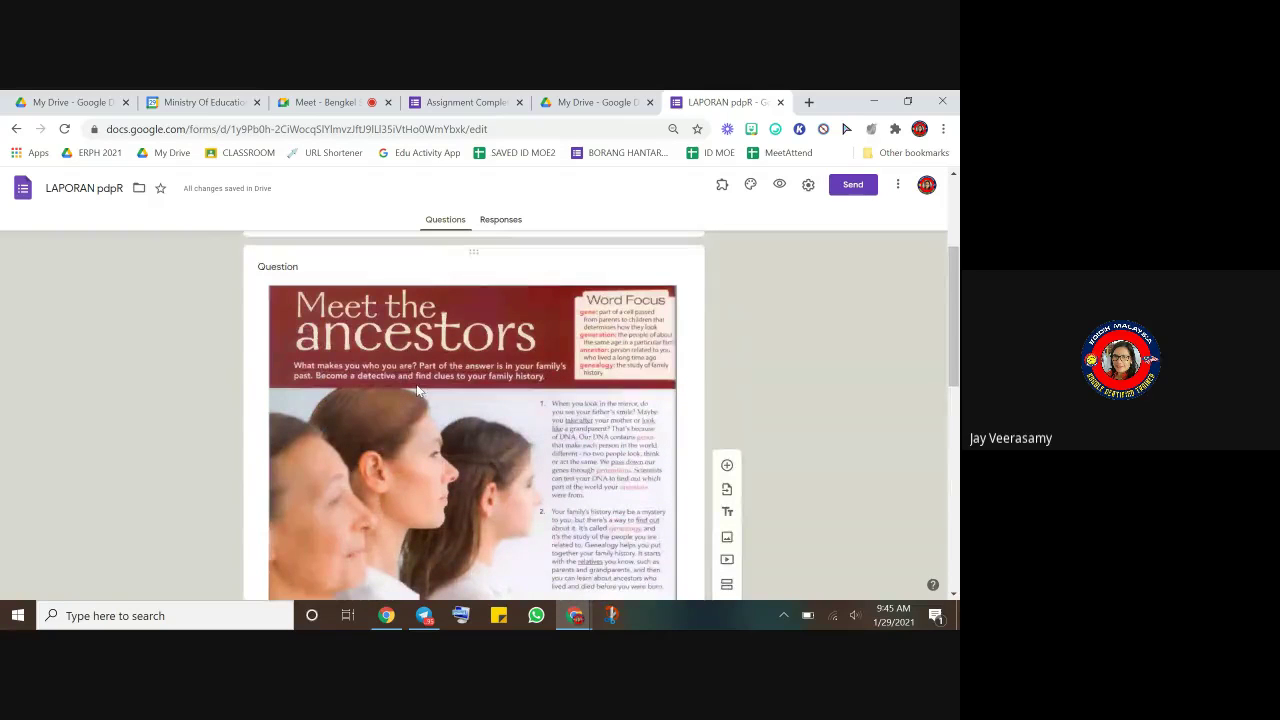
{"action": "scroll", "coordinate": [418, 390], "scroll_direction": "down", "scroll_amount": 1}
{"action": "scroll", "coordinate": [421, 389], "scroll_direction": "up", "scroll_amount": 1}
{"action": "scroll", "coordinate": [421, 387], "scroll_direction": "down", "scroll_amount": 3}
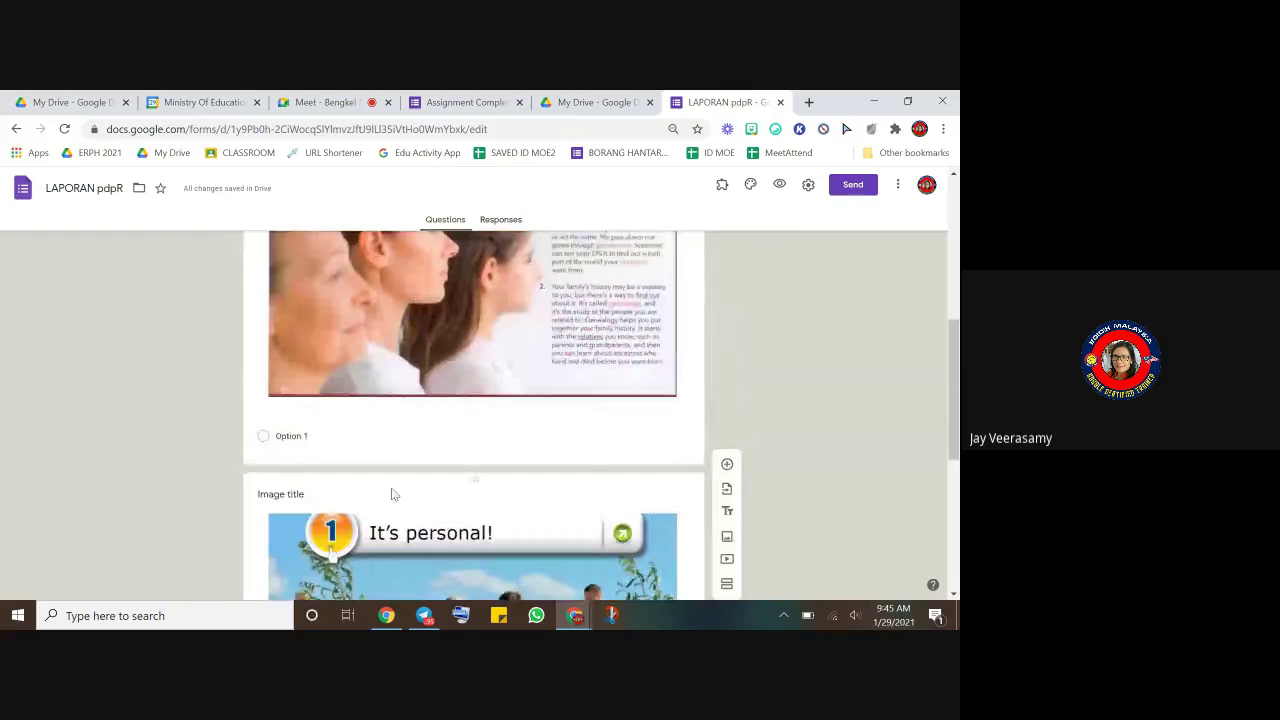
{"action": "scroll", "coordinate": [471, 334], "scroll_direction": "up", "scroll_amount": 6}
{"action": "left_click", "coordinate": [346, 417]}
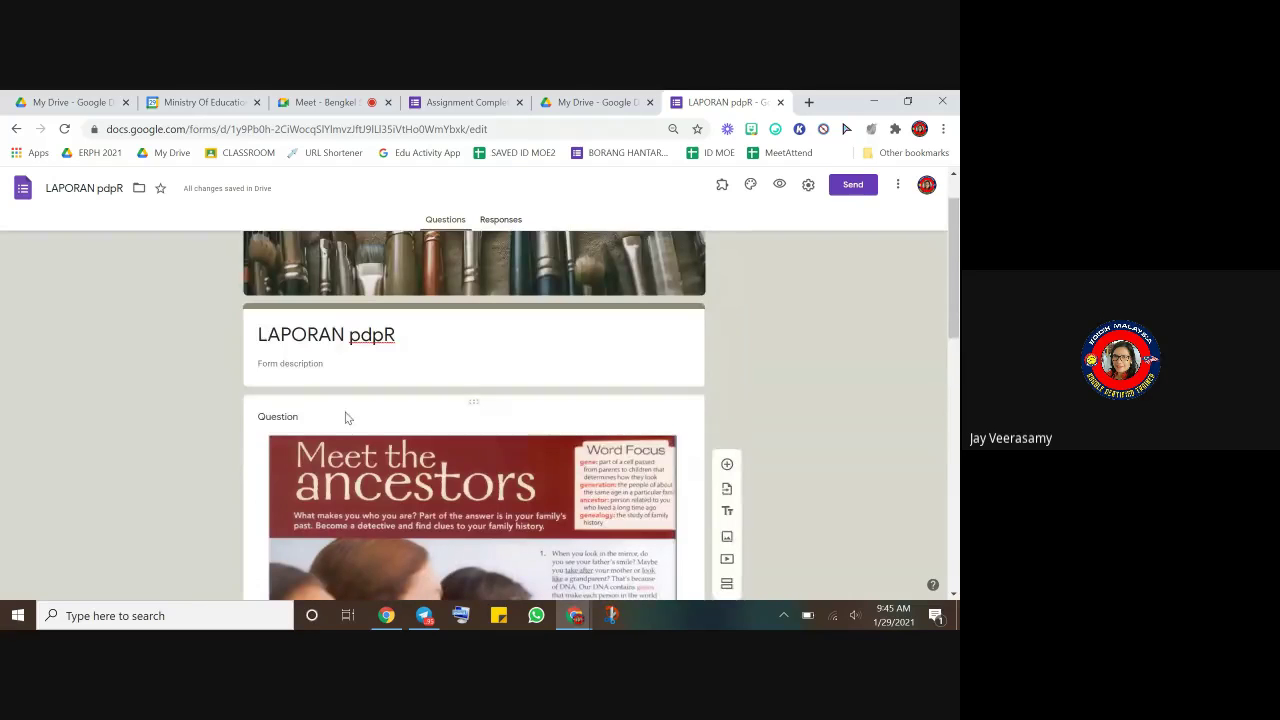
{"action": "scroll", "coordinate": [343, 430], "scroll_direction": "down", "scroll_amount": 3}
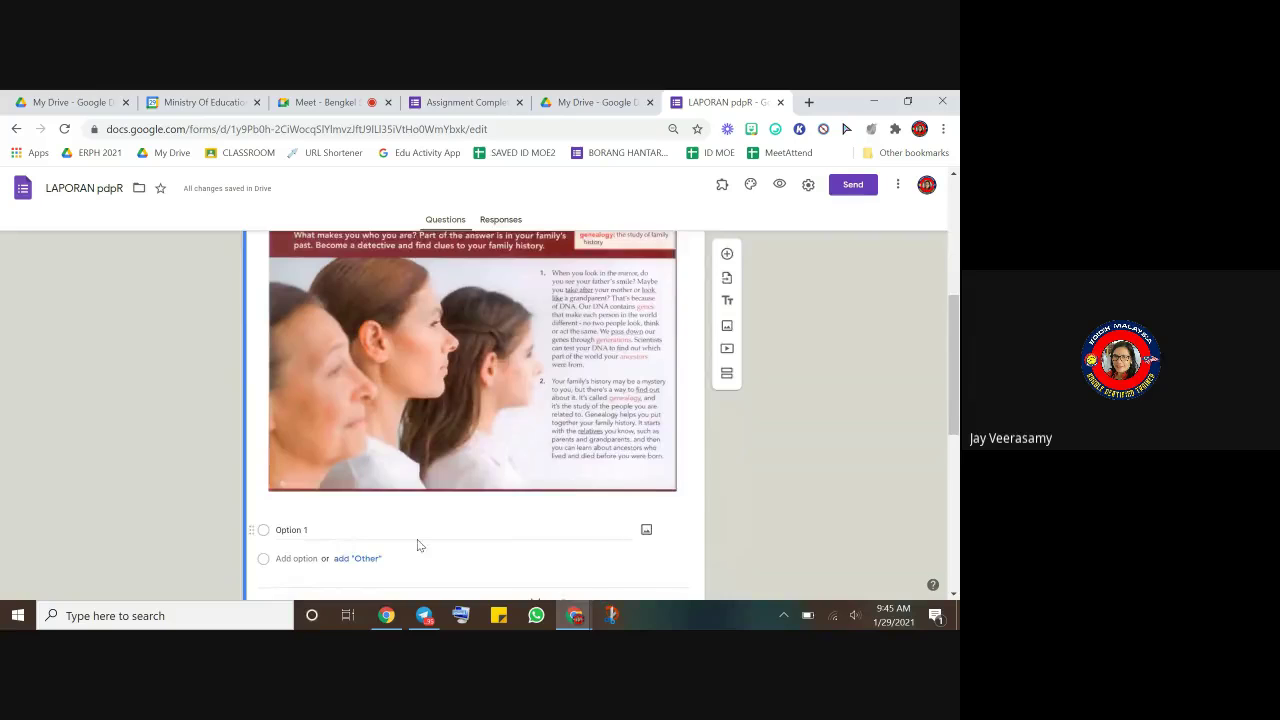
{"action": "scroll", "coordinate": [435, 554], "scroll_direction": "down", "scroll_amount": 4}
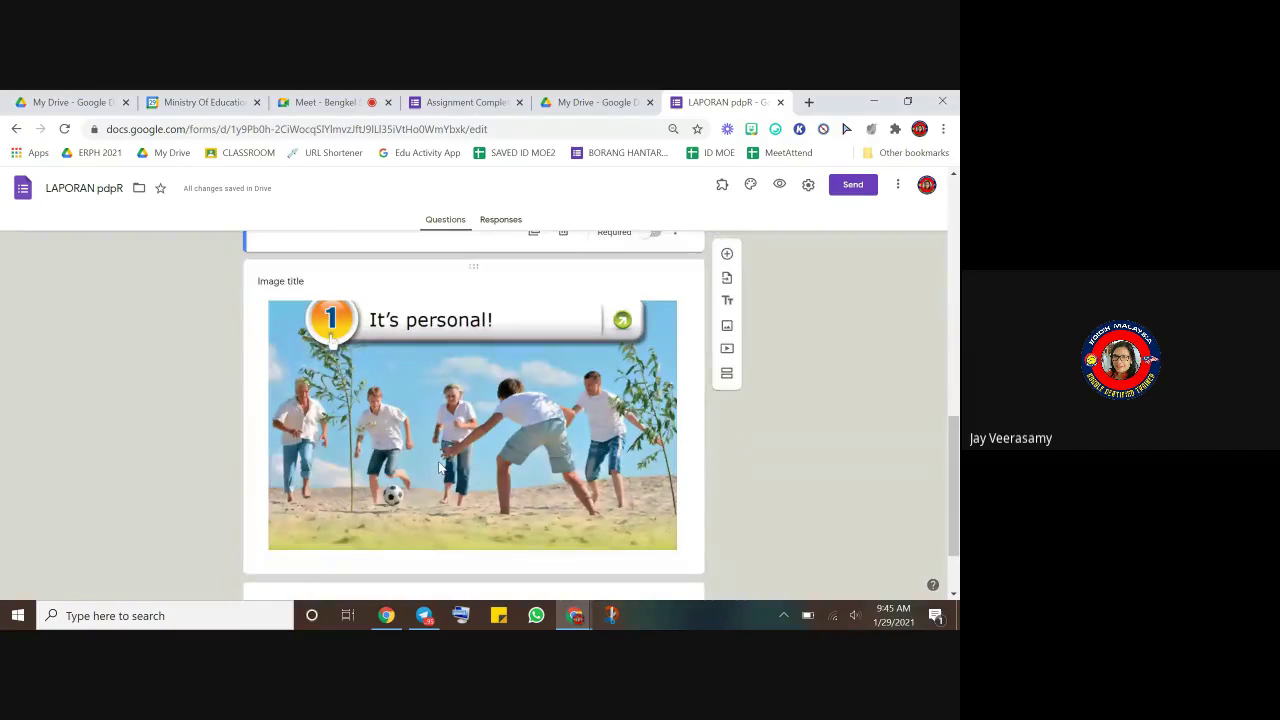
{"action": "scroll", "coordinate": [546, 564], "scroll_direction": "down", "scroll_amount": 2}
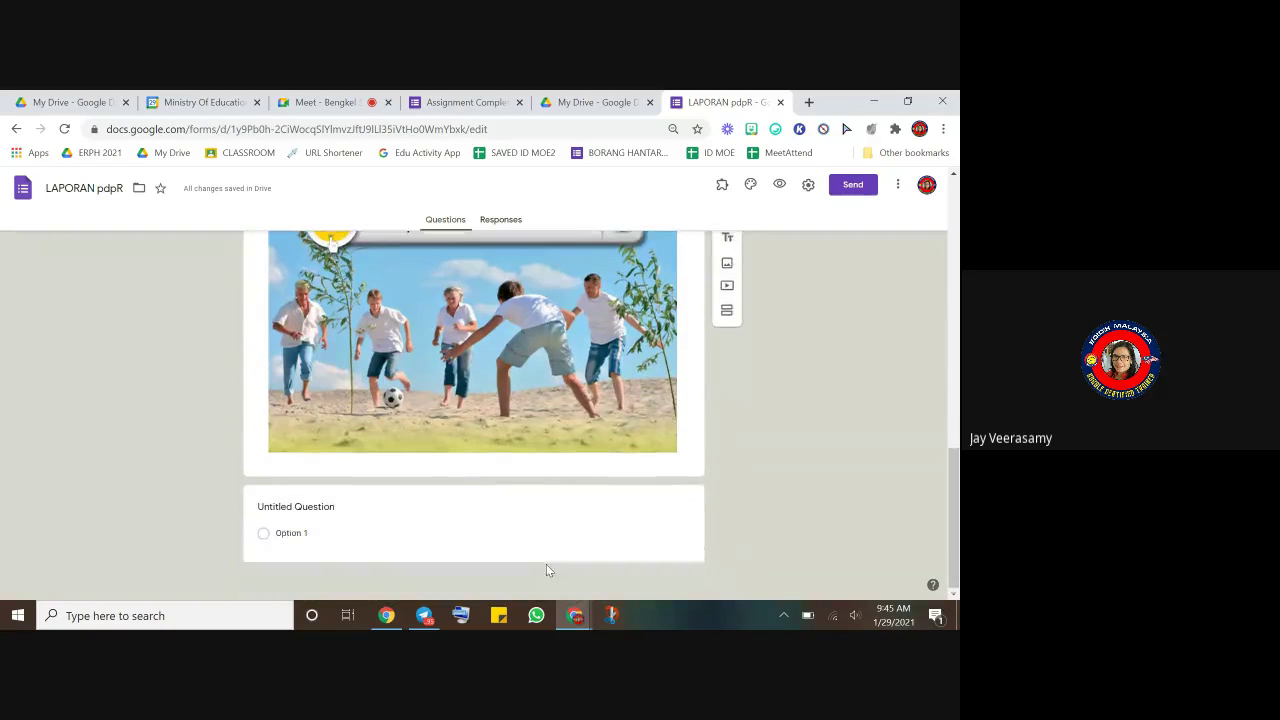
{"action": "scroll", "coordinate": [533, 510], "scroll_direction": "up", "scroll_amount": 10}
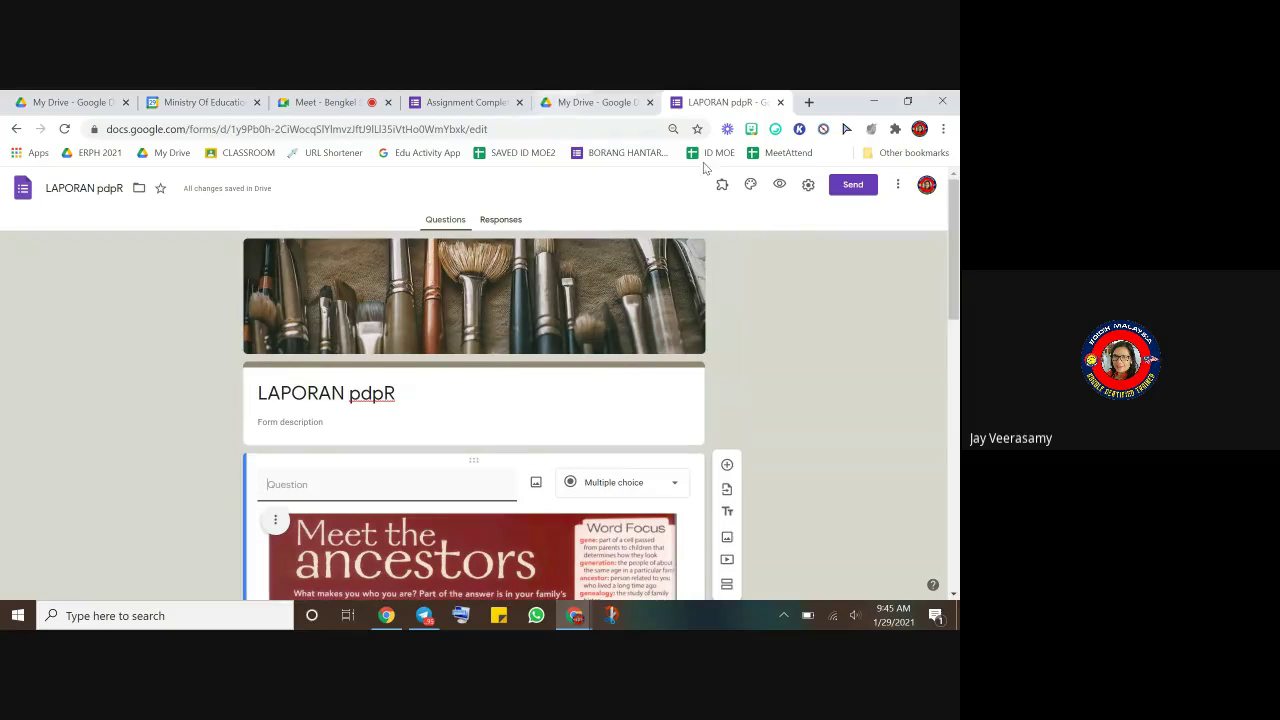
{"action": "left_click", "coordinate": [783, 185]}
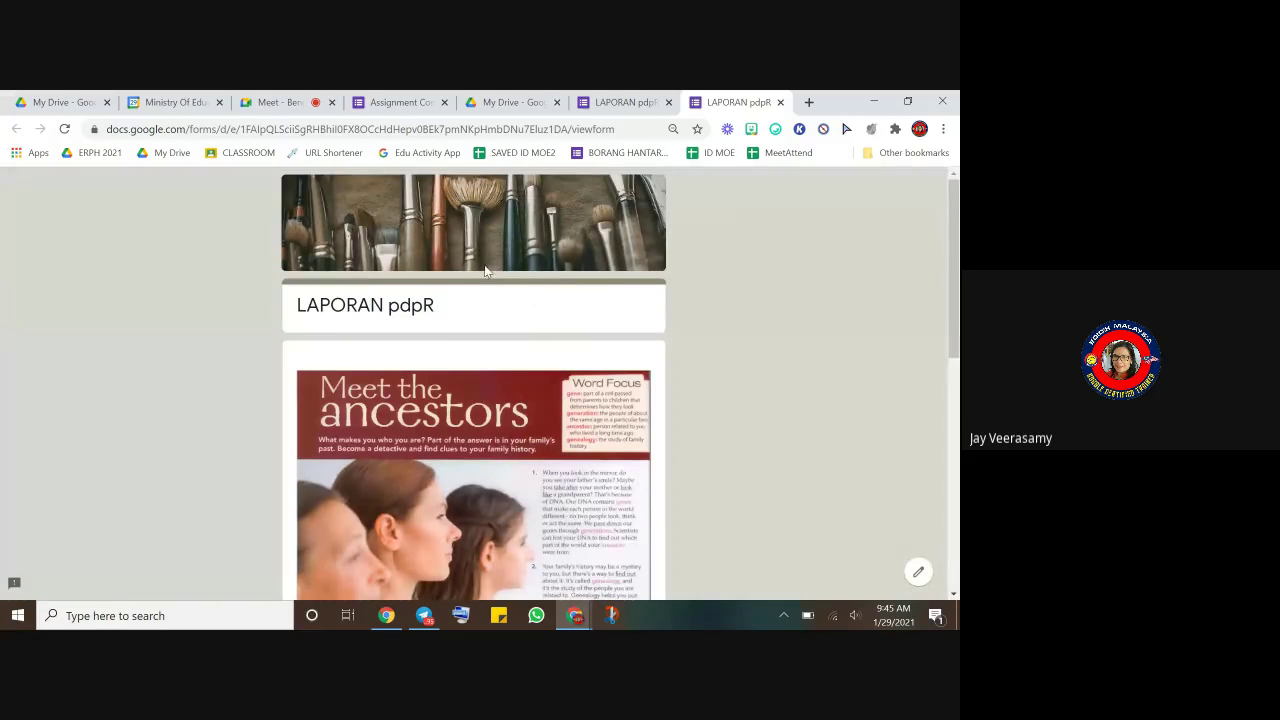
{"action": "scroll", "coordinate": [485, 271], "scroll_direction": "down", "scroll_amount": 10}
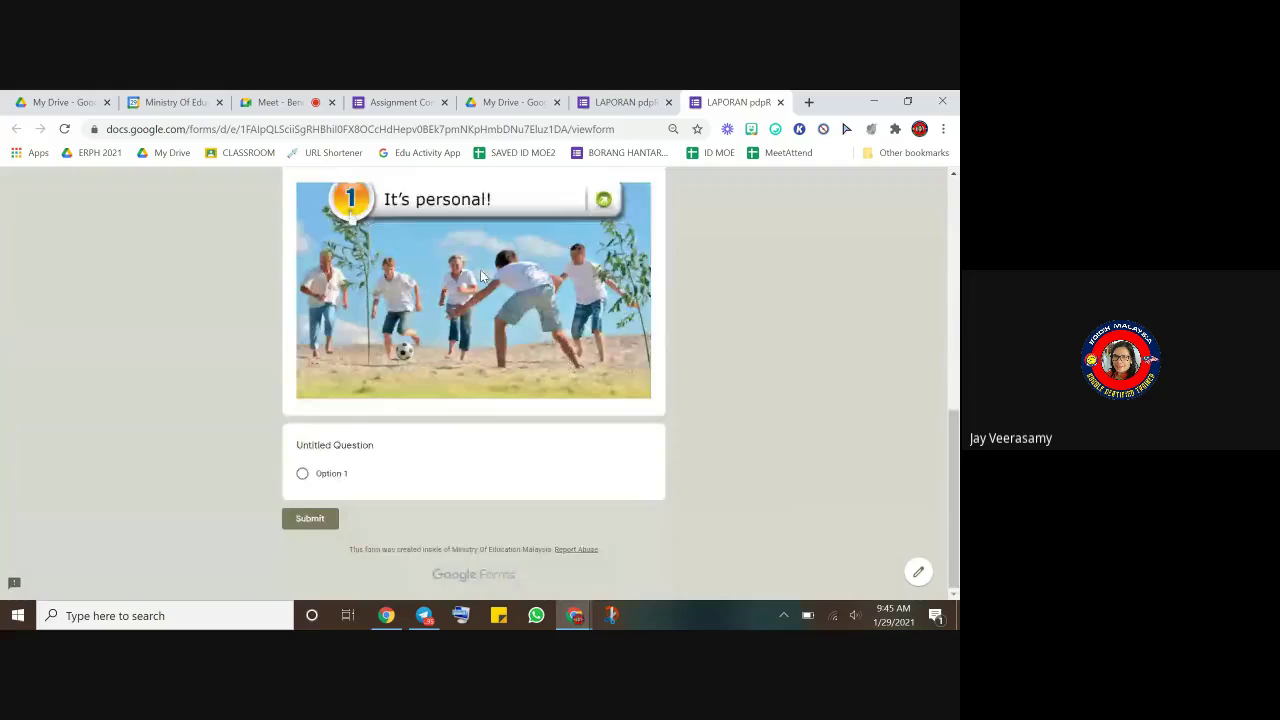
{"action": "scroll", "coordinate": [480, 269], "scroll_direction": "up", "scroll_amount": 10}
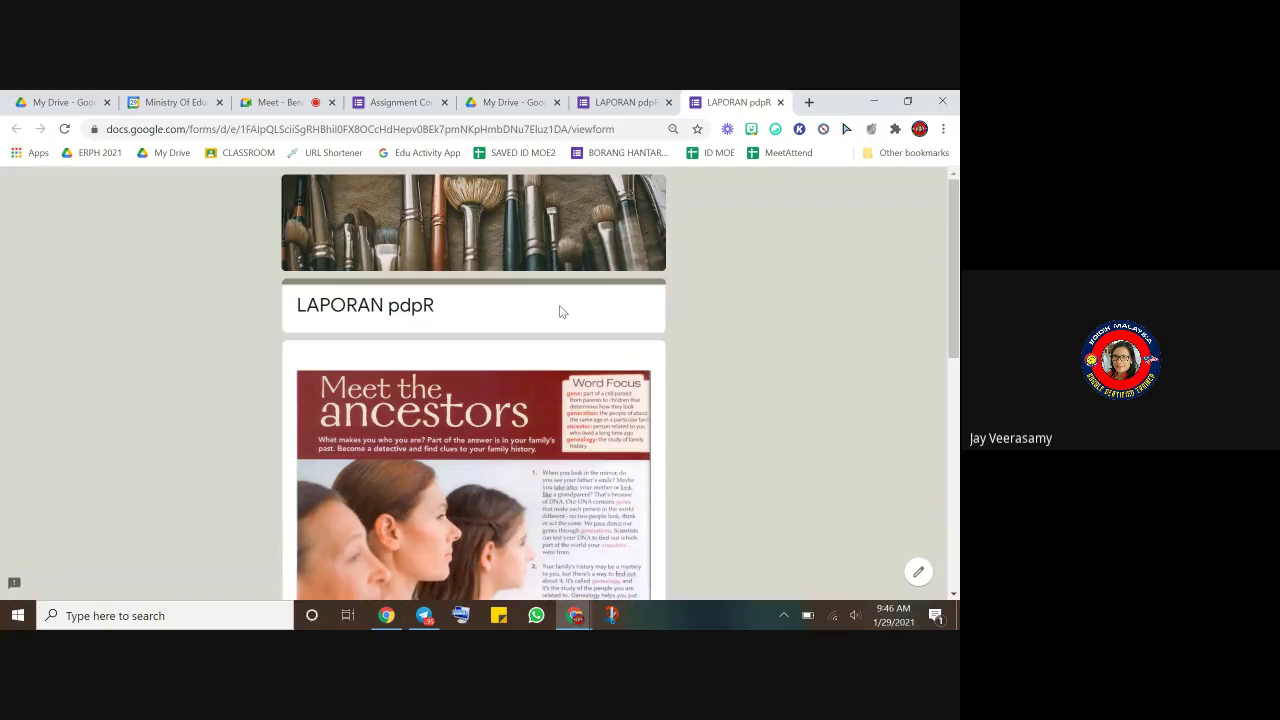
{"action": "left_click", "coordinate": [780, 102]}
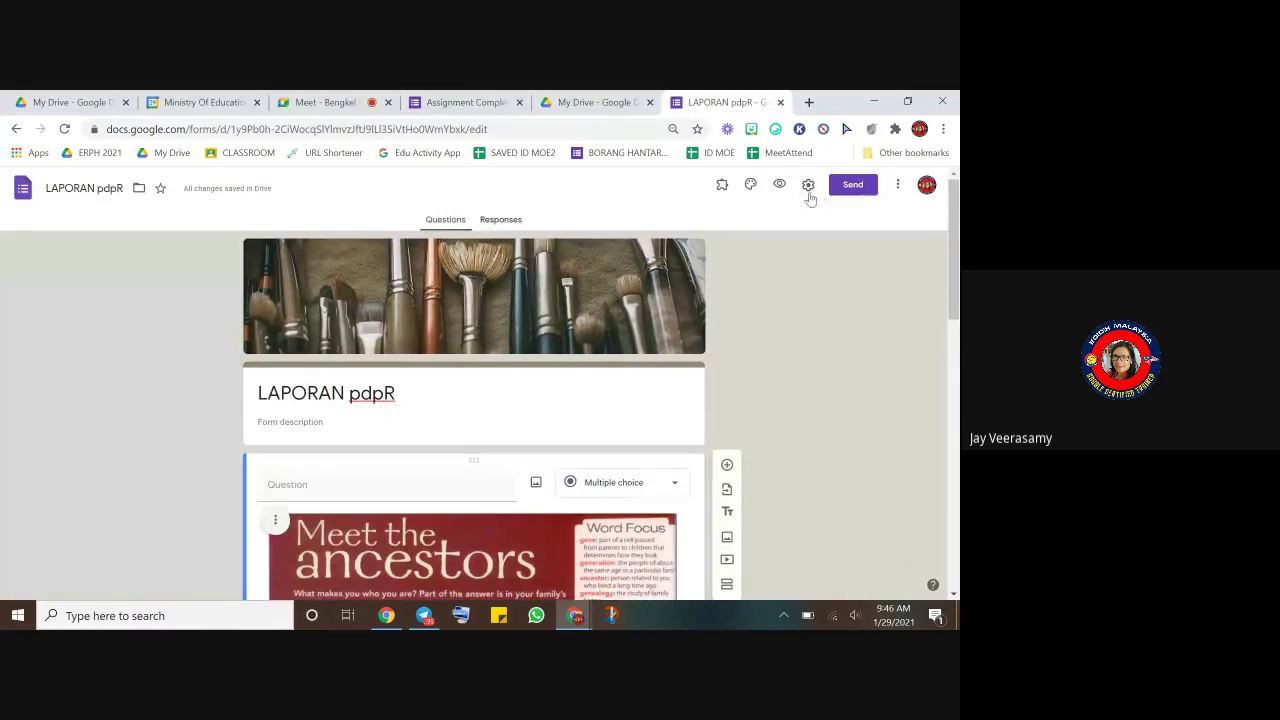
- In Settings, turn off restricting responses to Ministry of Education Malaysia users
{"action": "left_click", "coordinate": [809, 190]}
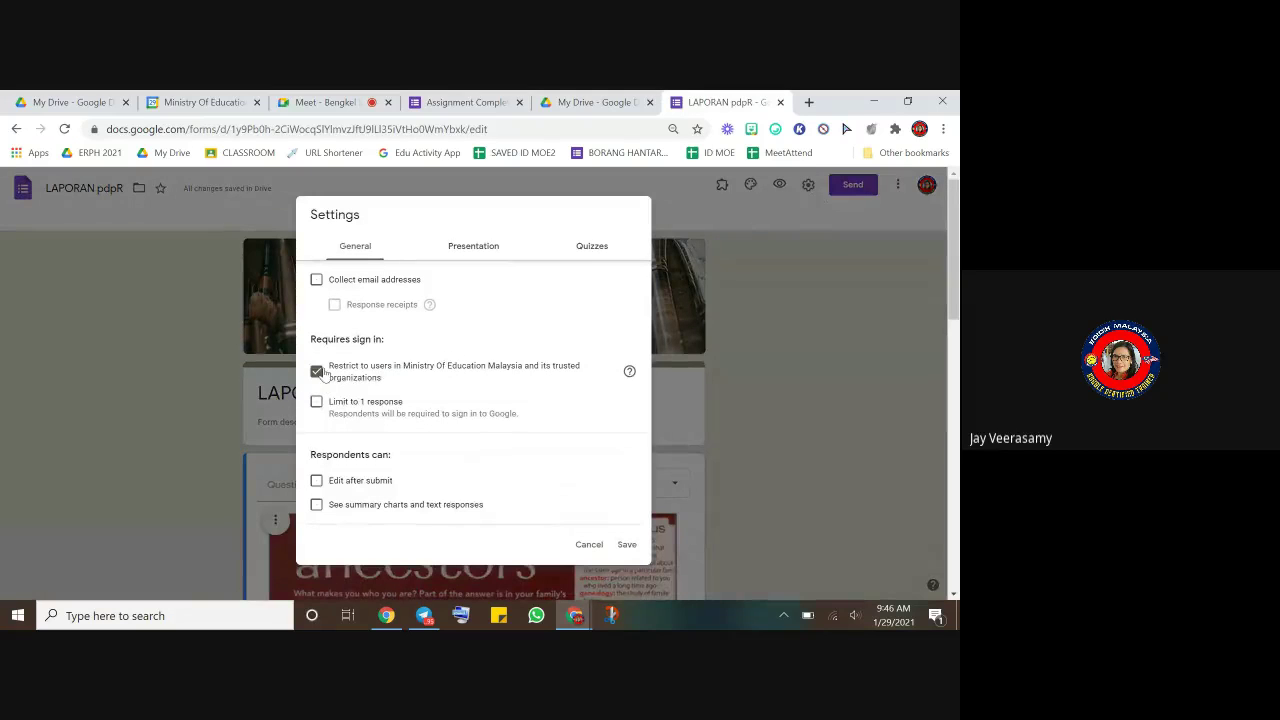
{"action": "left_click", "coordinate": [317, 281]}
{"action": "left_click", "coordinate": [317, 282]}
{"action": "left_click", "coordinate": [316, 372]}
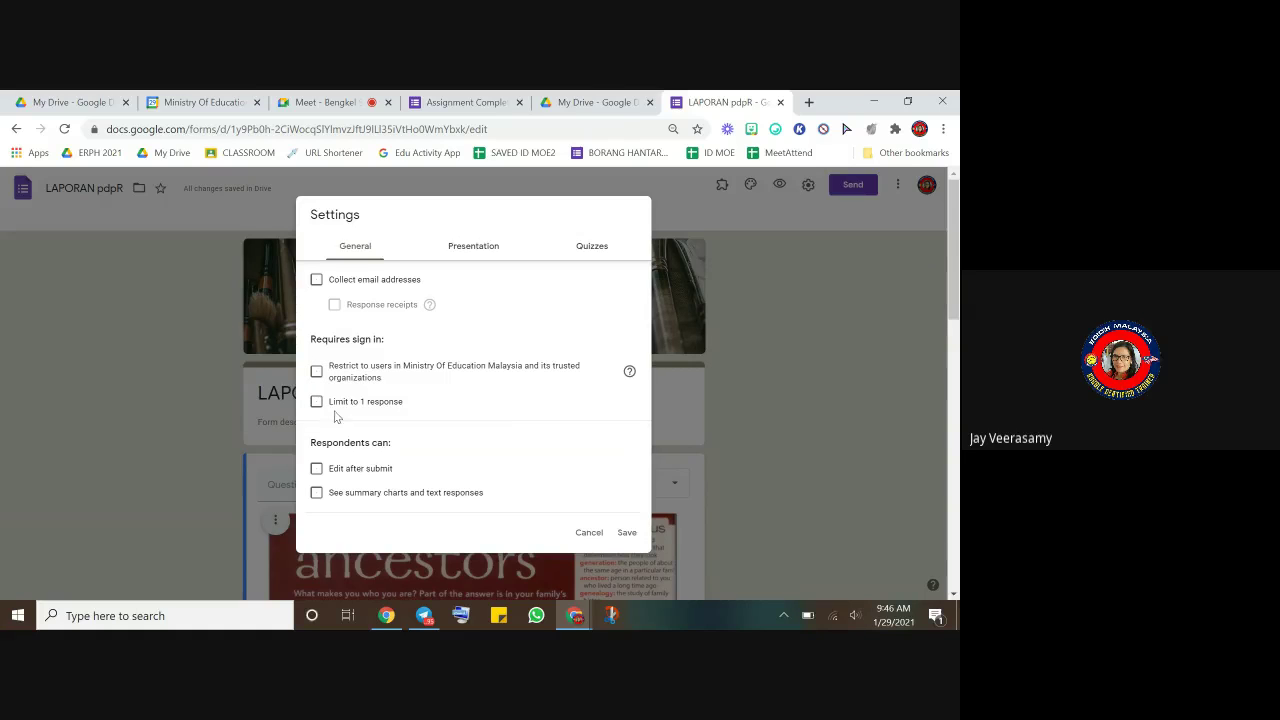
{"action": "left_click", "coordinate": [316, 403]}
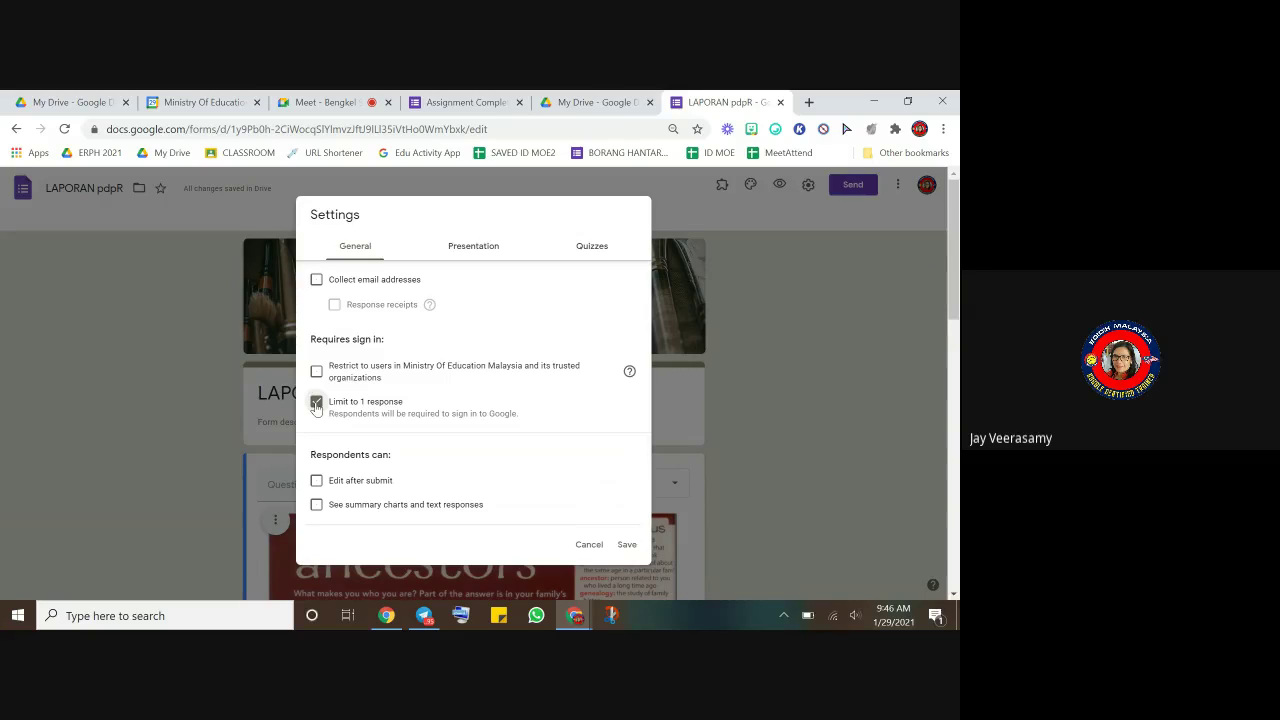
{"action": "left_click", "coordinate": [316, 402]}
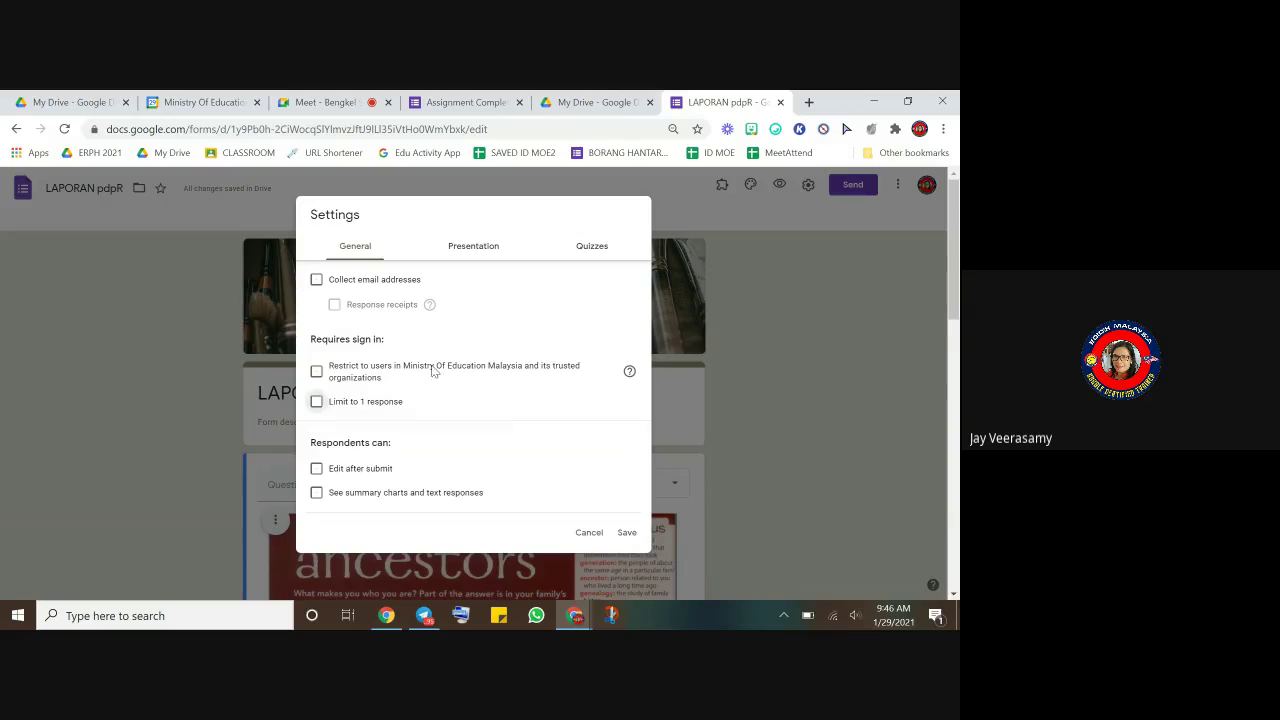
- Hide the submit-another-response link, set the confirmation message to TERIMA KASIH, and save
{"action": "left_click", "coordinate": [467, 252]}
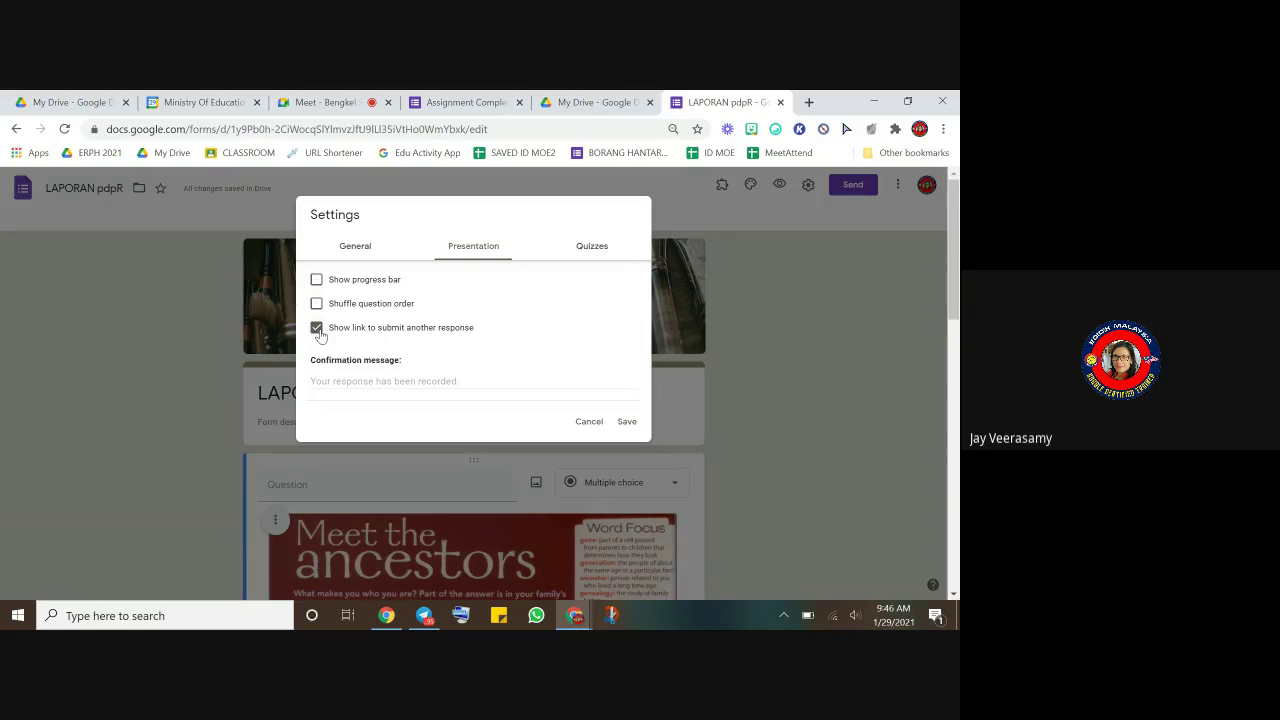
{"action": "left_click", "coordinate": [318, 333]}
{"action": "left_click", "coordinate": [352, 385]}
{"action": "type", "text": "TH"}
{"action": "left_click", "coordinate": [624, 421]}
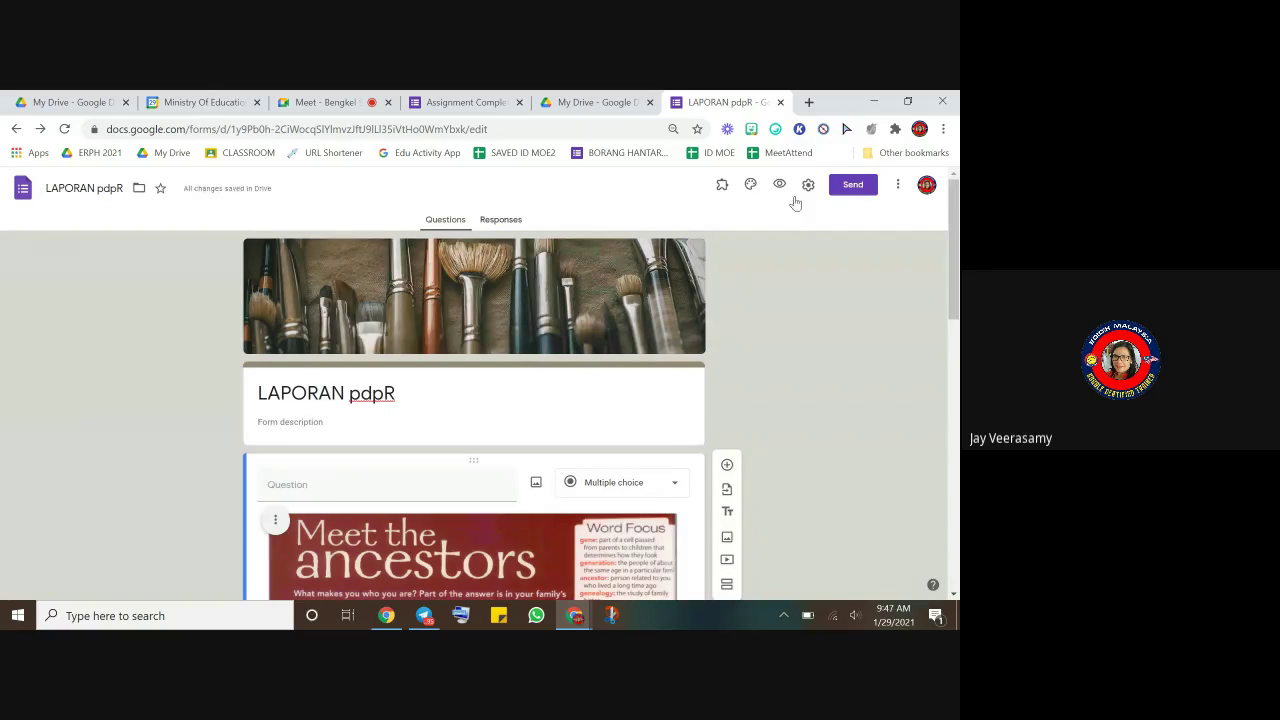
- Close Settings unchanged and open the Send form dialog with subject LAPORAN pdpR
{"action": "left_click", "coordinate": [808, 186]}
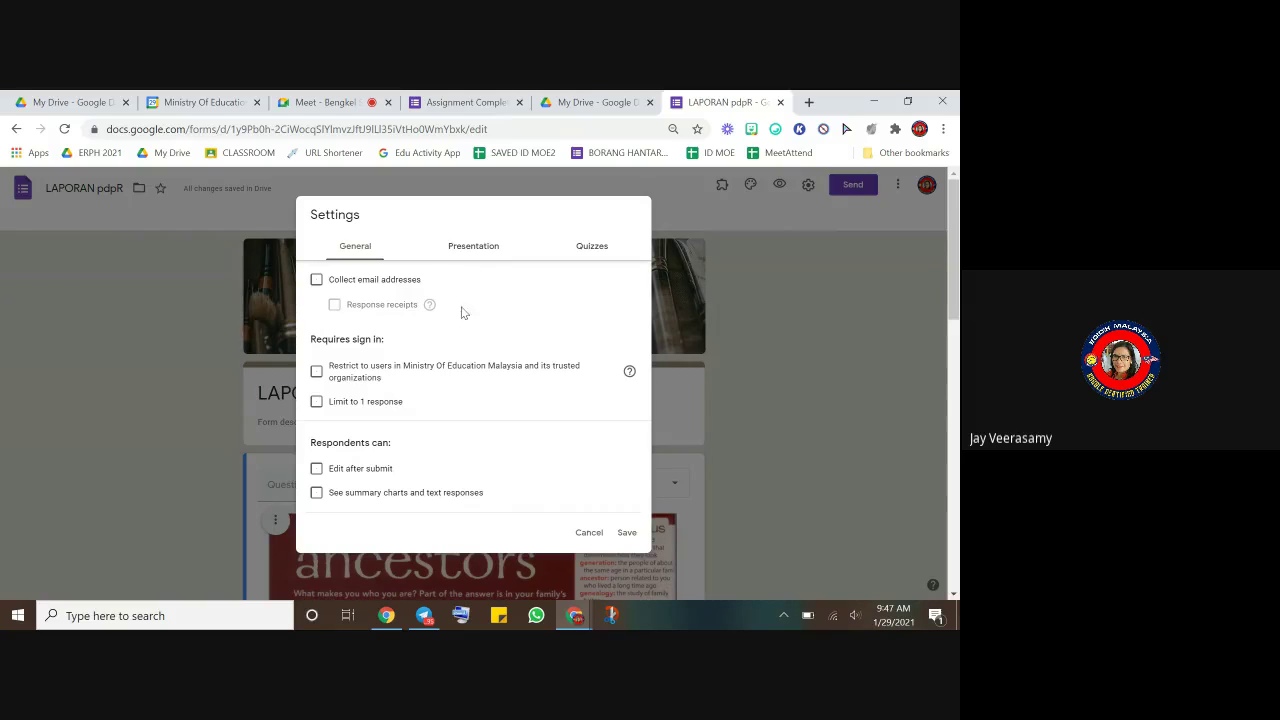
{"action": "left_click", "coordinate": [626, 532]}
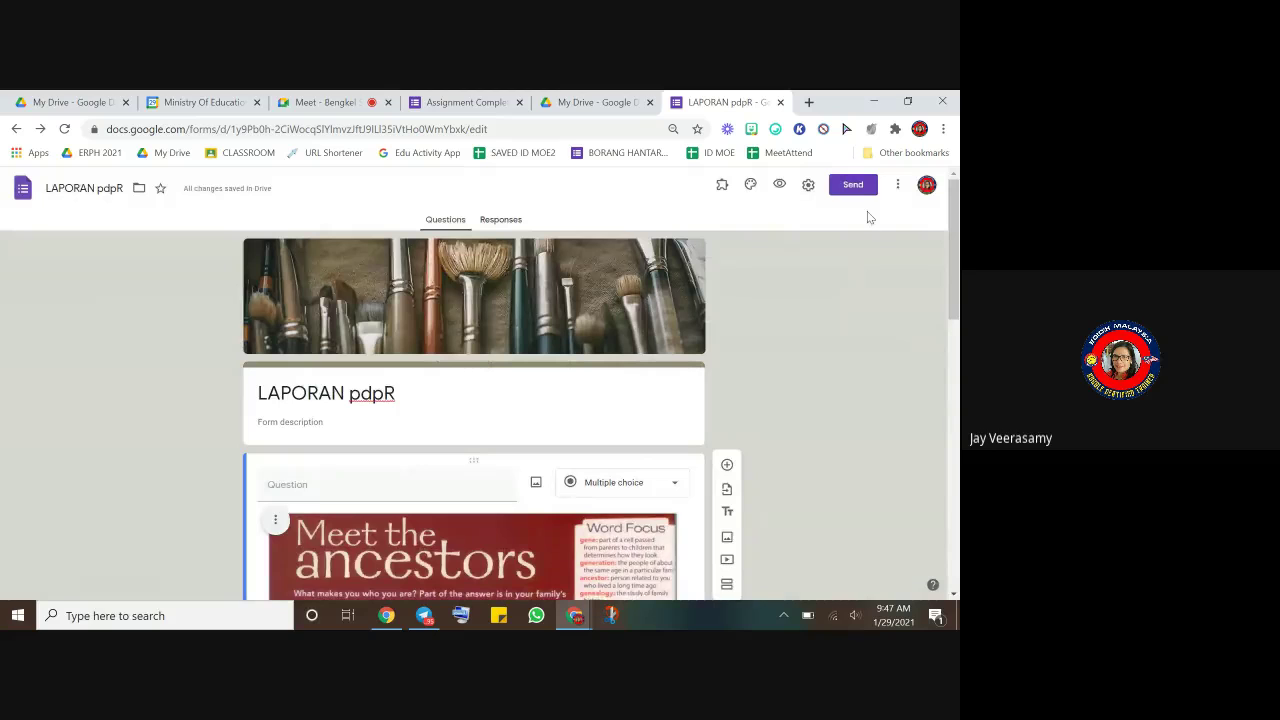
{"action": "left_click", "coordinate": [852, 187]}
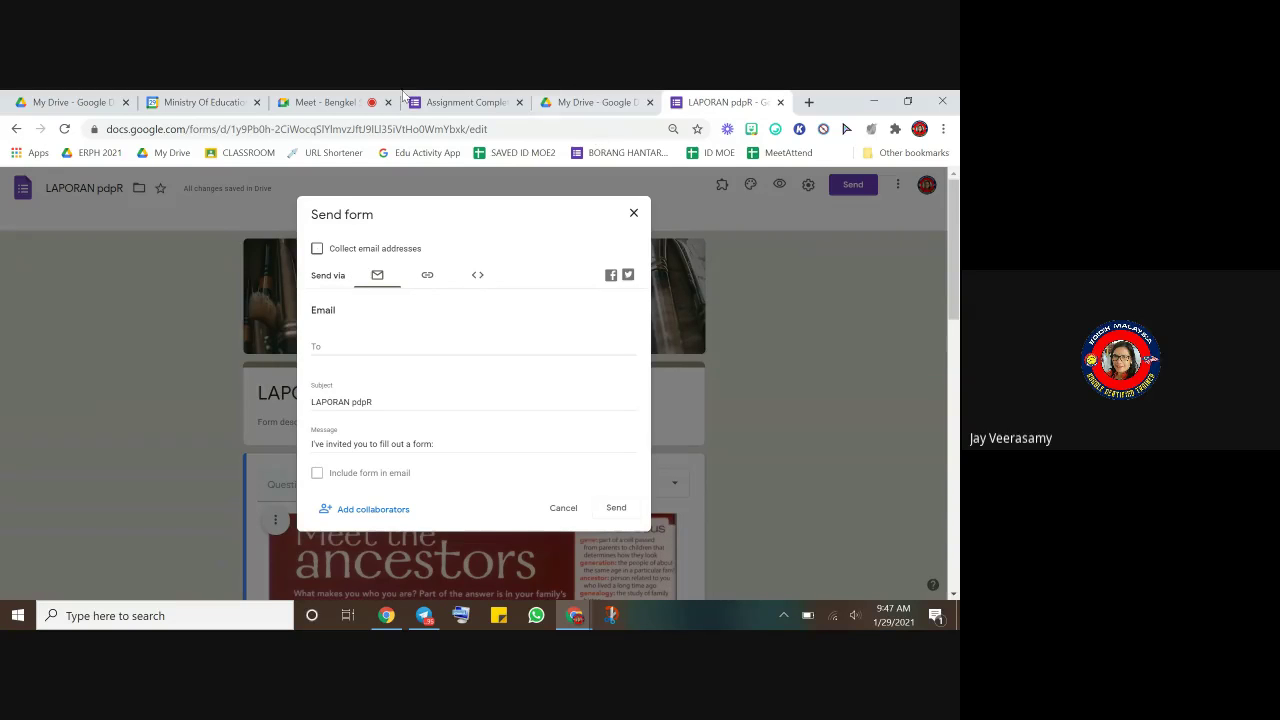
- Admit the waiting participant into the video meeting, then go back to the form
{"action": "left_click", "coordinate": [326, 102]}
{"action": "left_click", "coordinate": [637, 275]}
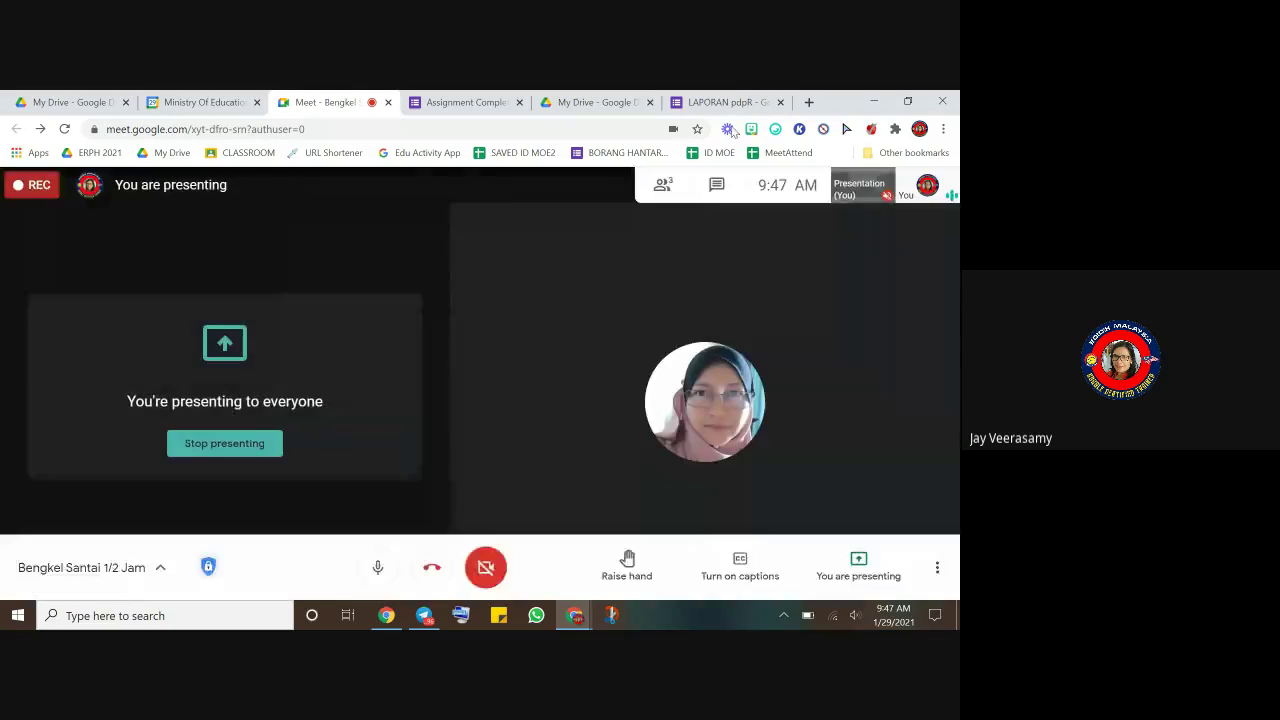
{"action": "left_click", "coordinate": [720, 102]}
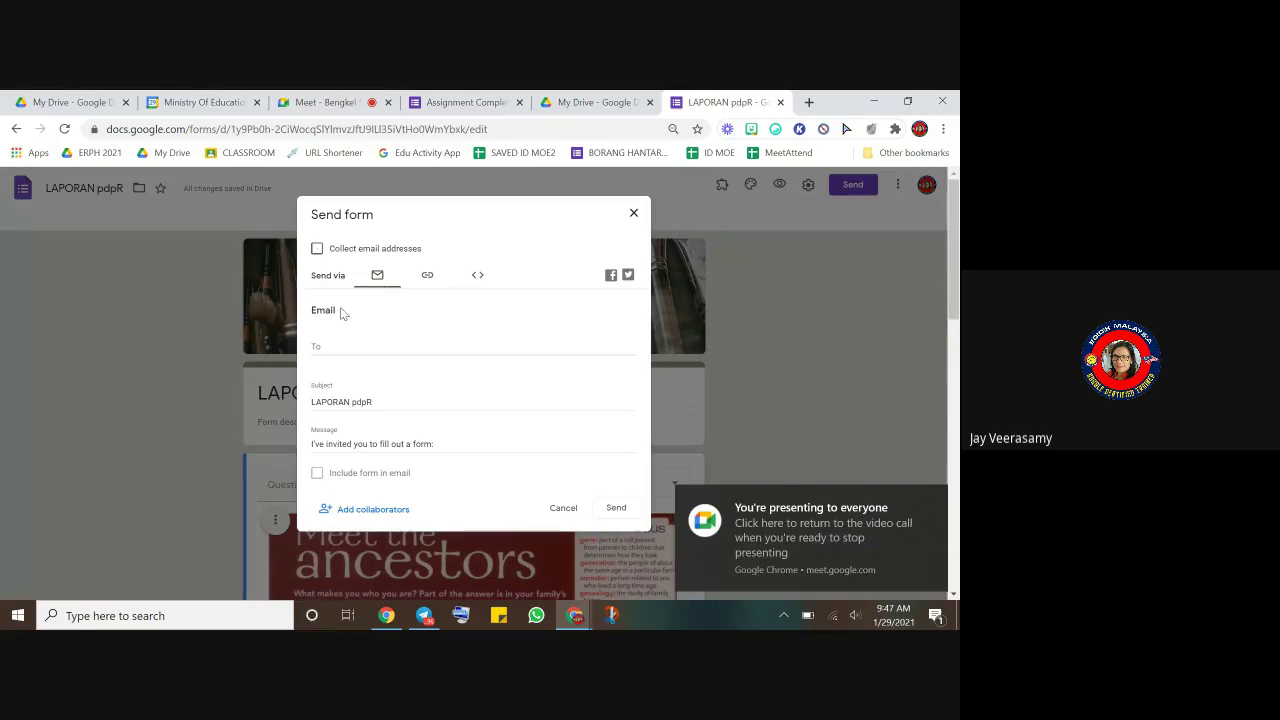
- Copy the LAPORAN pdpR form's shareable link from the Send form dialog
{"action": "left_click", "coordinate": [316, 346]}
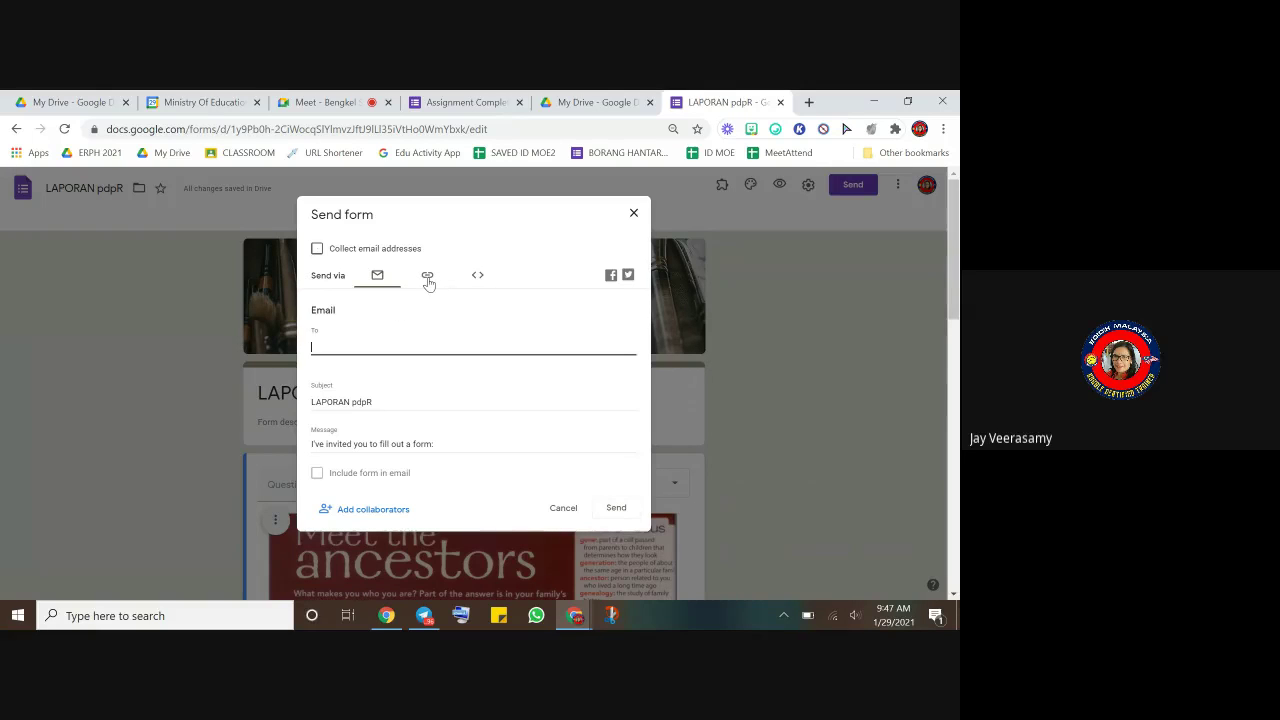
{"action": "left_click", "coordinate": [428, 279]}
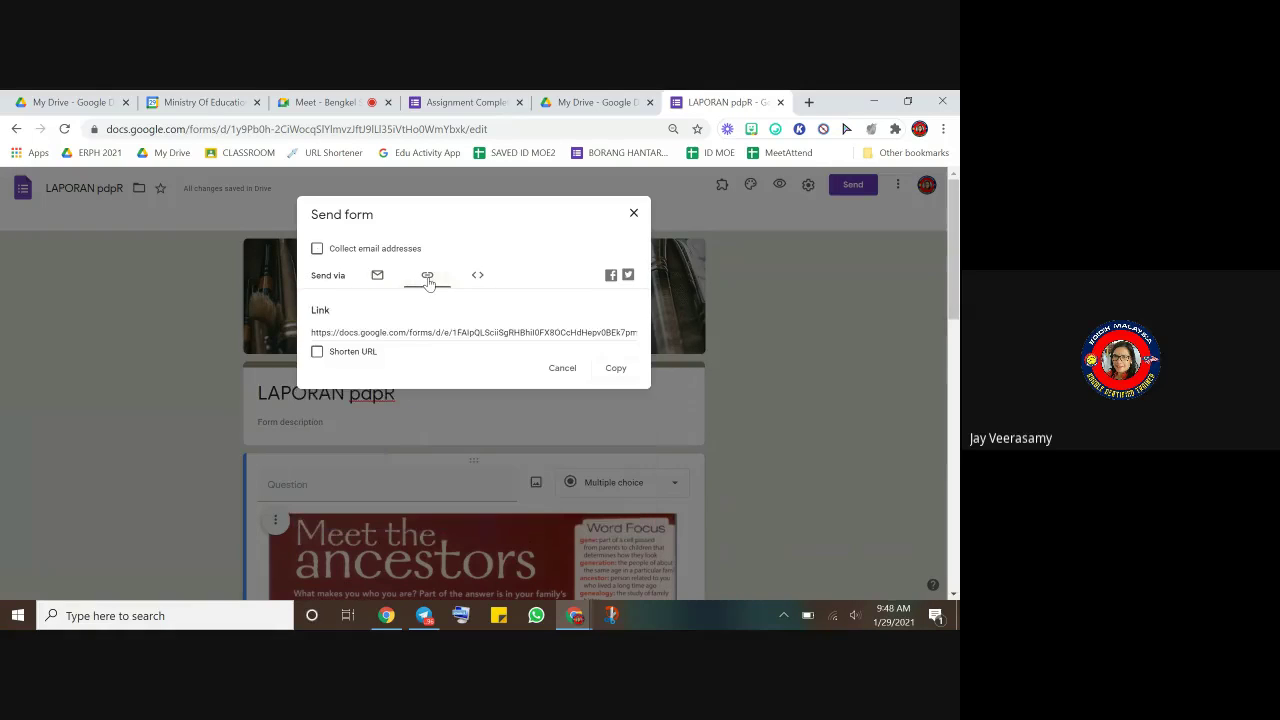
{"action": "left_click", "coordinate": [616, 372]}
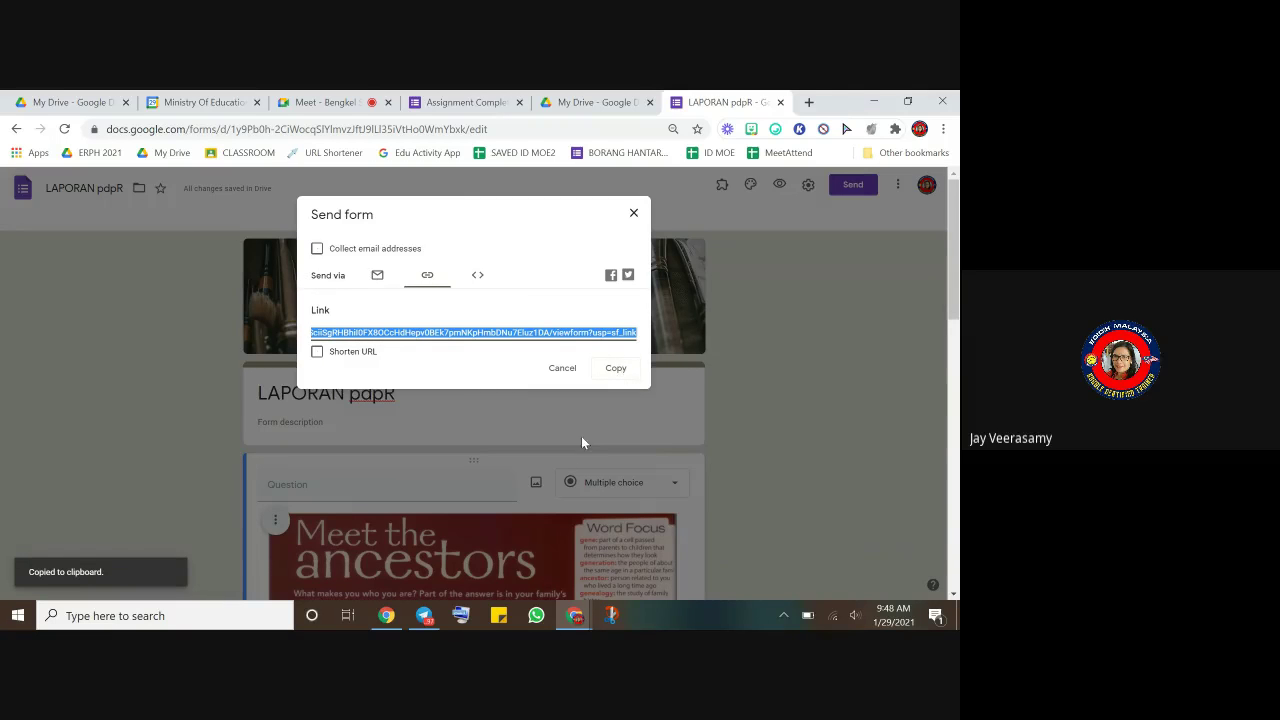
{"action": "left_click", "coordinate": [424, 615]}
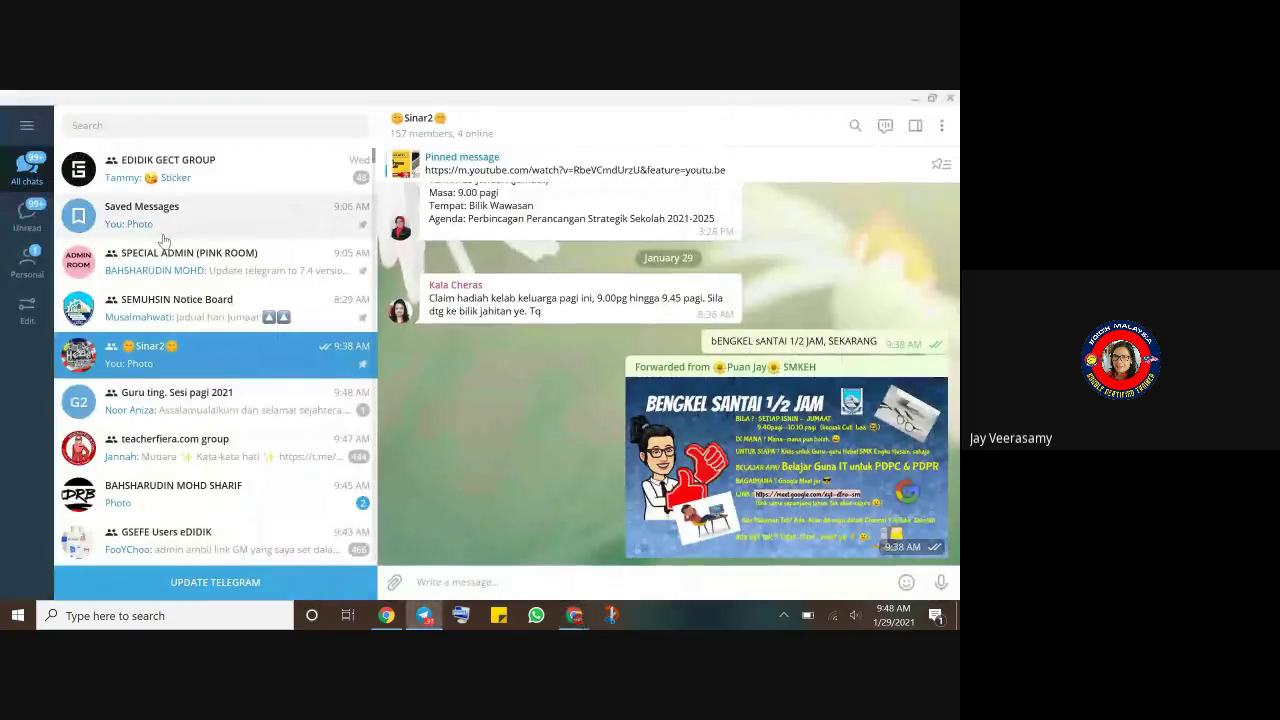
- Paste the form link into Telegram's Saved Messages chat and send it
{"action": "left_click", "coordinate": [200, 212]}
{"action": "right_click", "coordinate": [578, 582]}
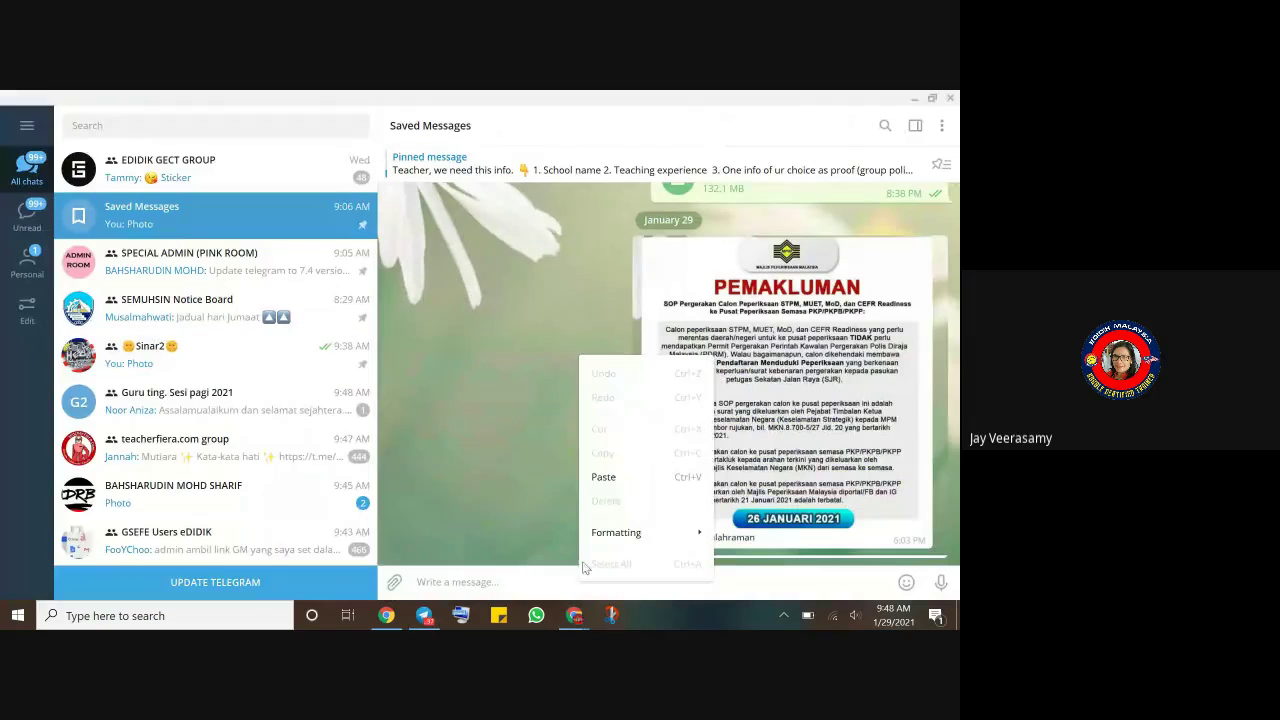
{"action": "left_click", "coordinate": [608, 477]}
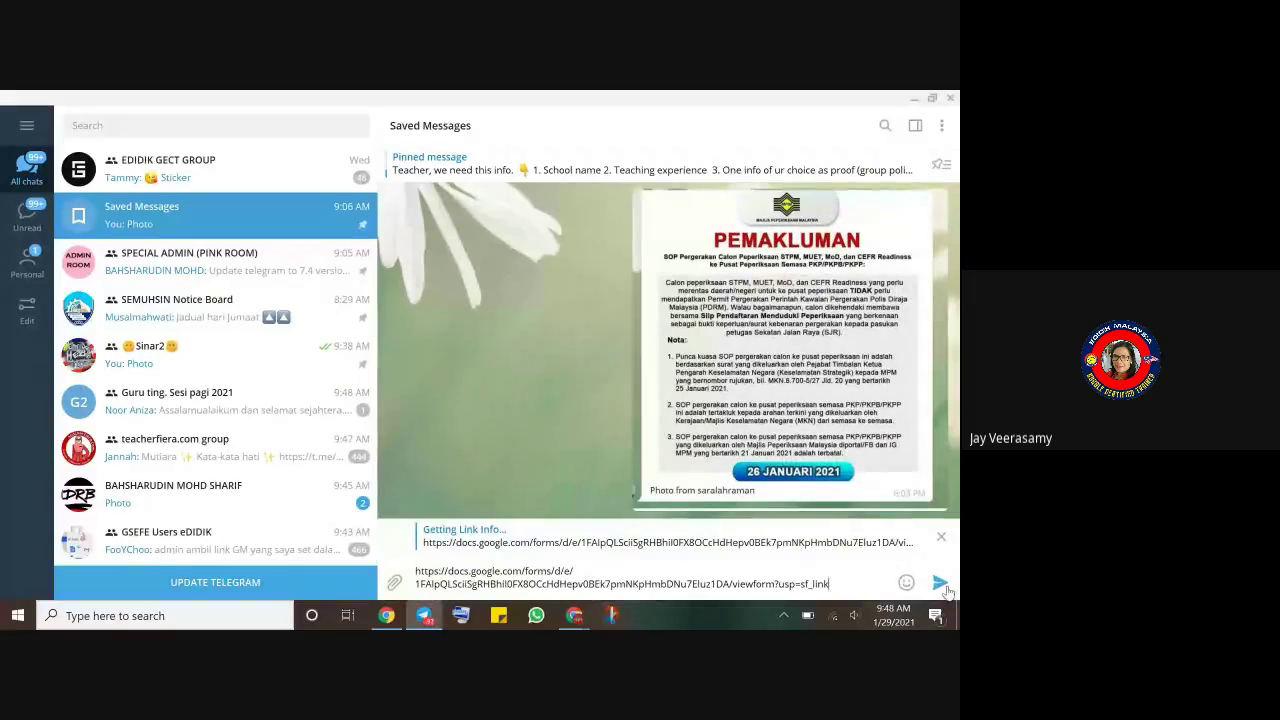
{"action": "left_click", "coordinate": [940, 585]}
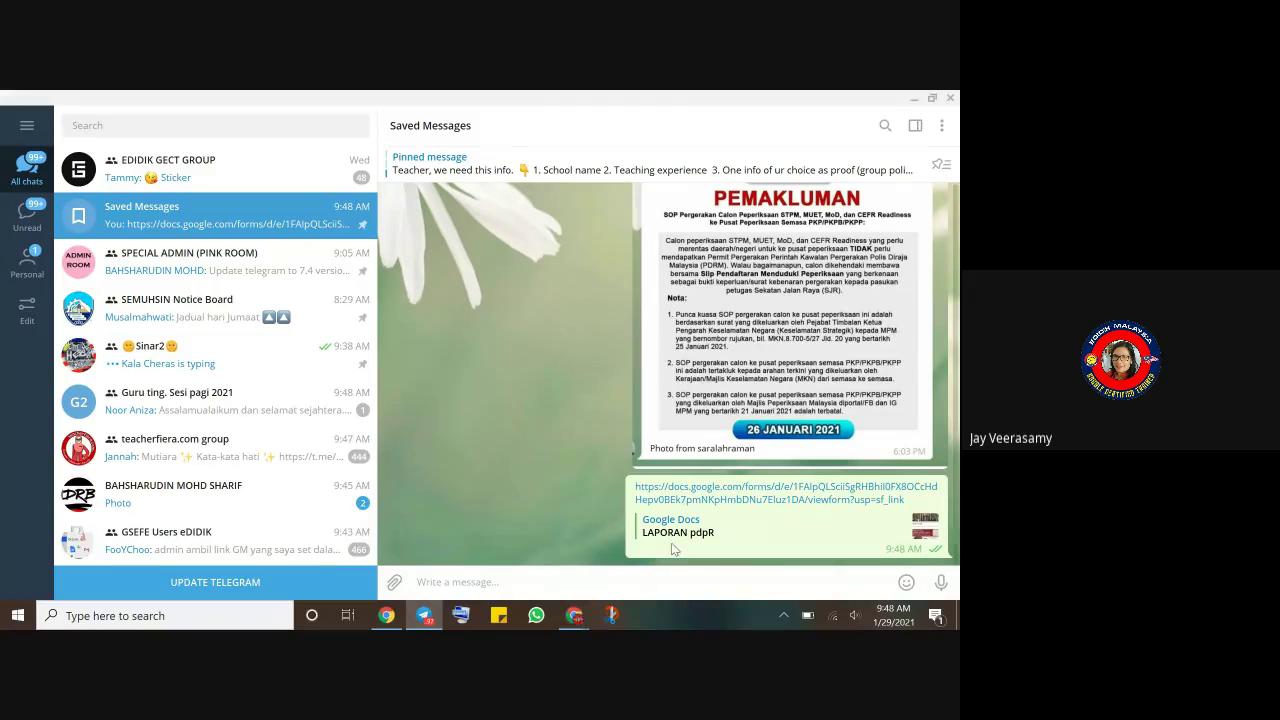
{"action": "mouse_move", "coordinate": [567, 620]}
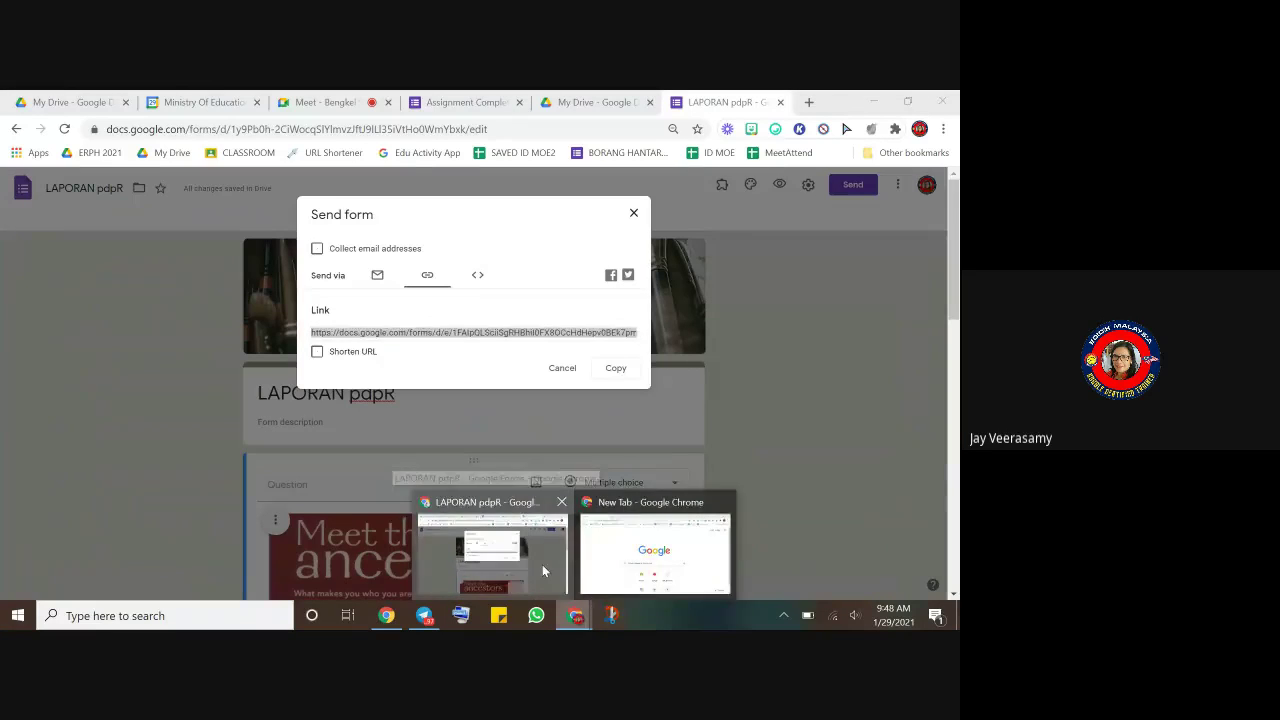
{"action": "left_click", "coordinate": [542, 570]}
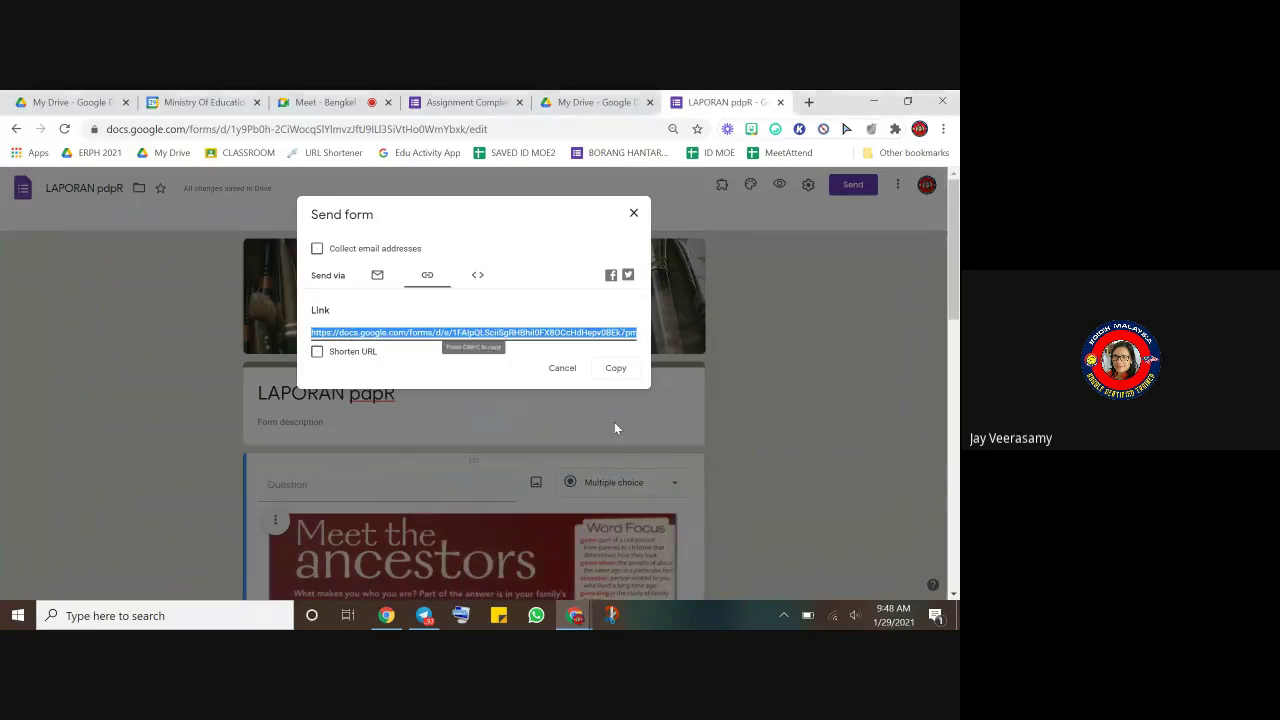
- Copy the form link again, close the Send form dialog and open a new browser tab
{"action": "left_click", "coordinate": [605, 370]}
{"action": "left_click", "coordinate": [605, 370]}
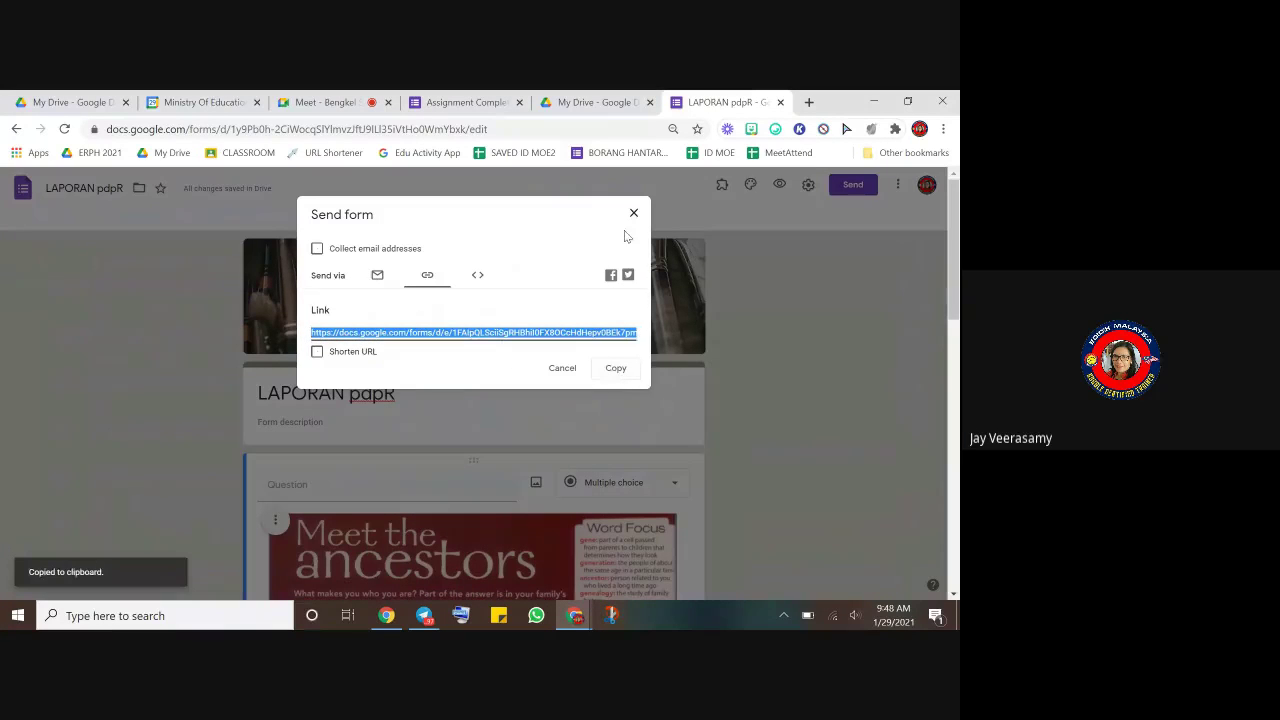
{"action": "left_click", "coordinate": [631, 214]}
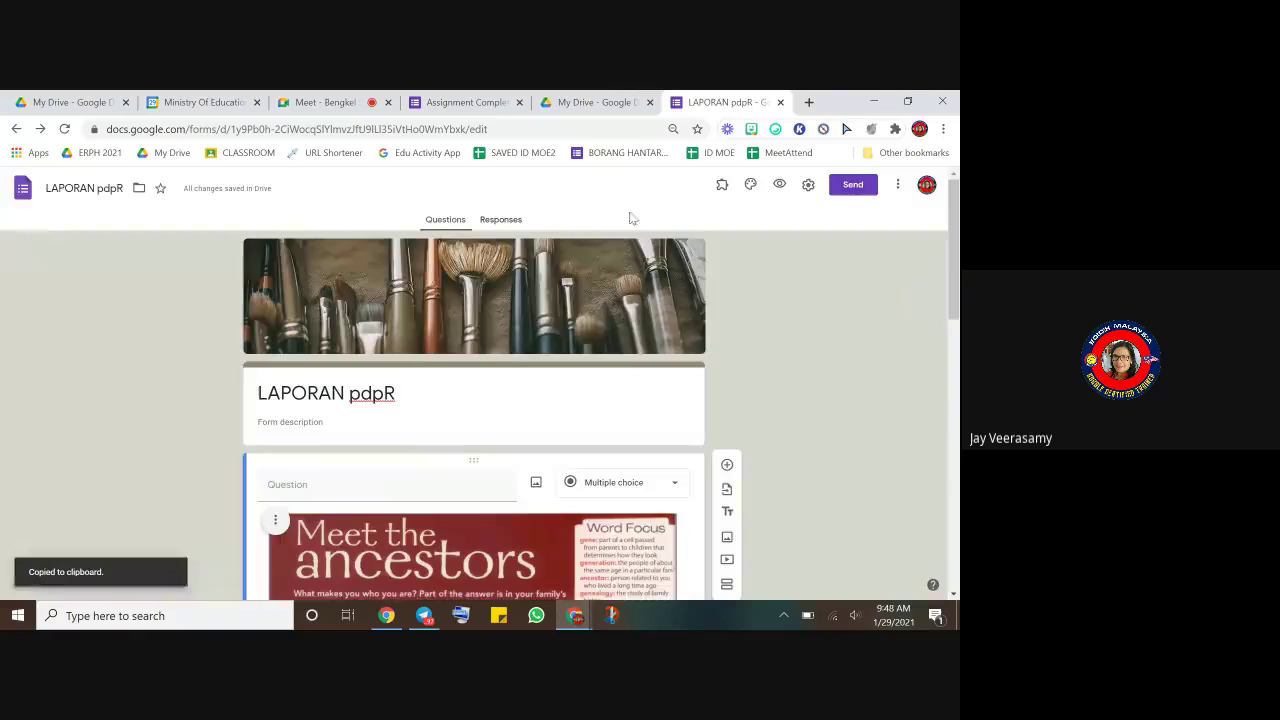
{"action": "left_click", "coordinate": [809, 102]}
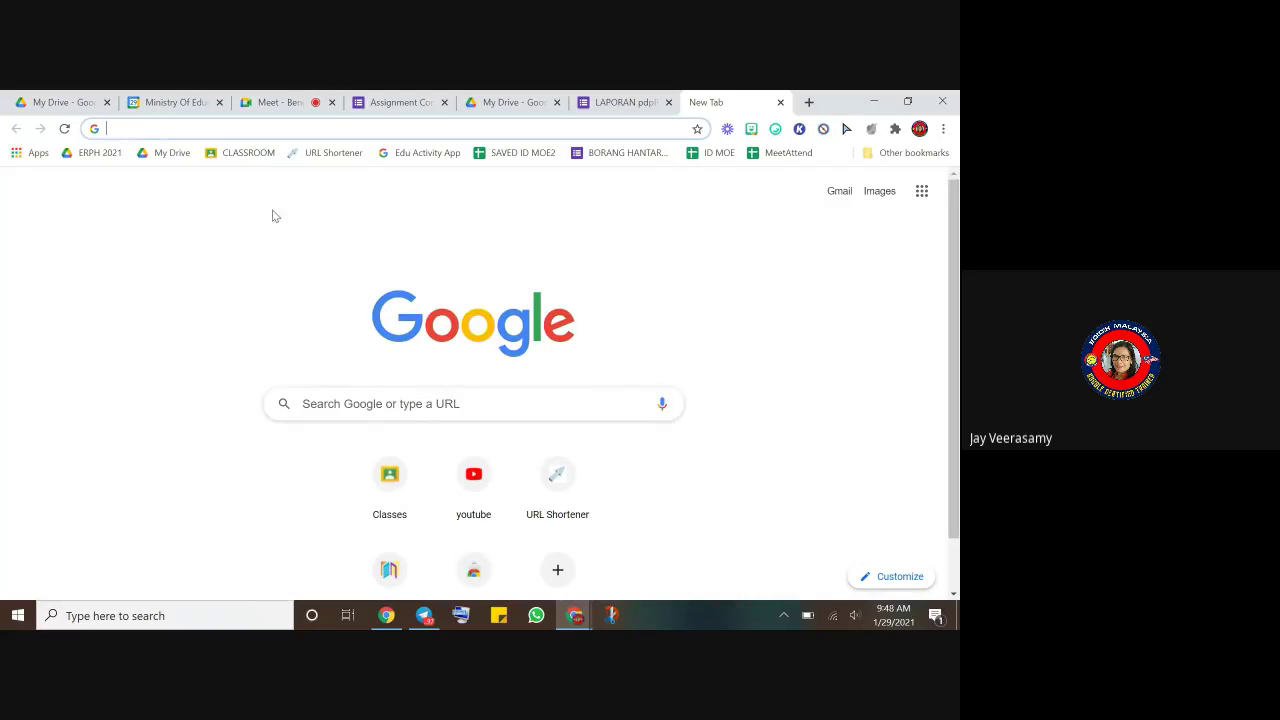
- Open the gg.gg URL shortener and paste the long form link into it
{"action": "left_click", "coordinate": [576, 521]}
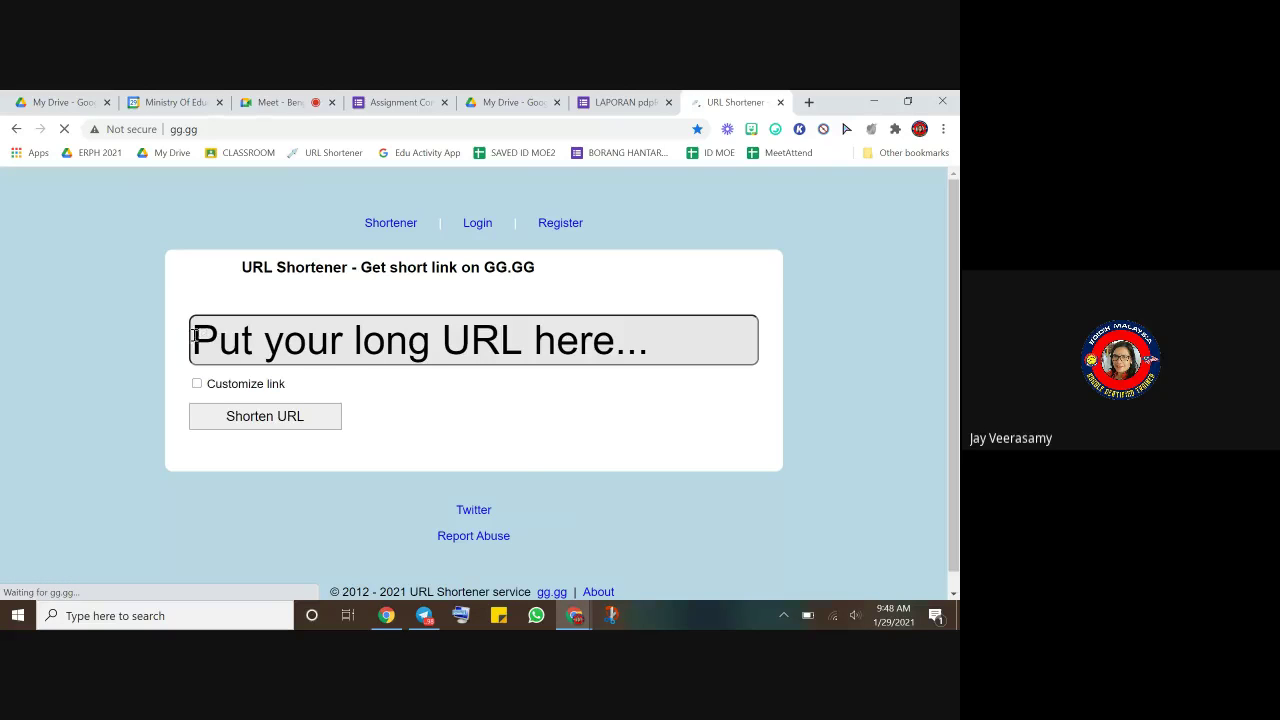
{"action": "left_click", "coordinate": [195, 335]}
{"action": "right_click", "coordinate": [195, 335]}
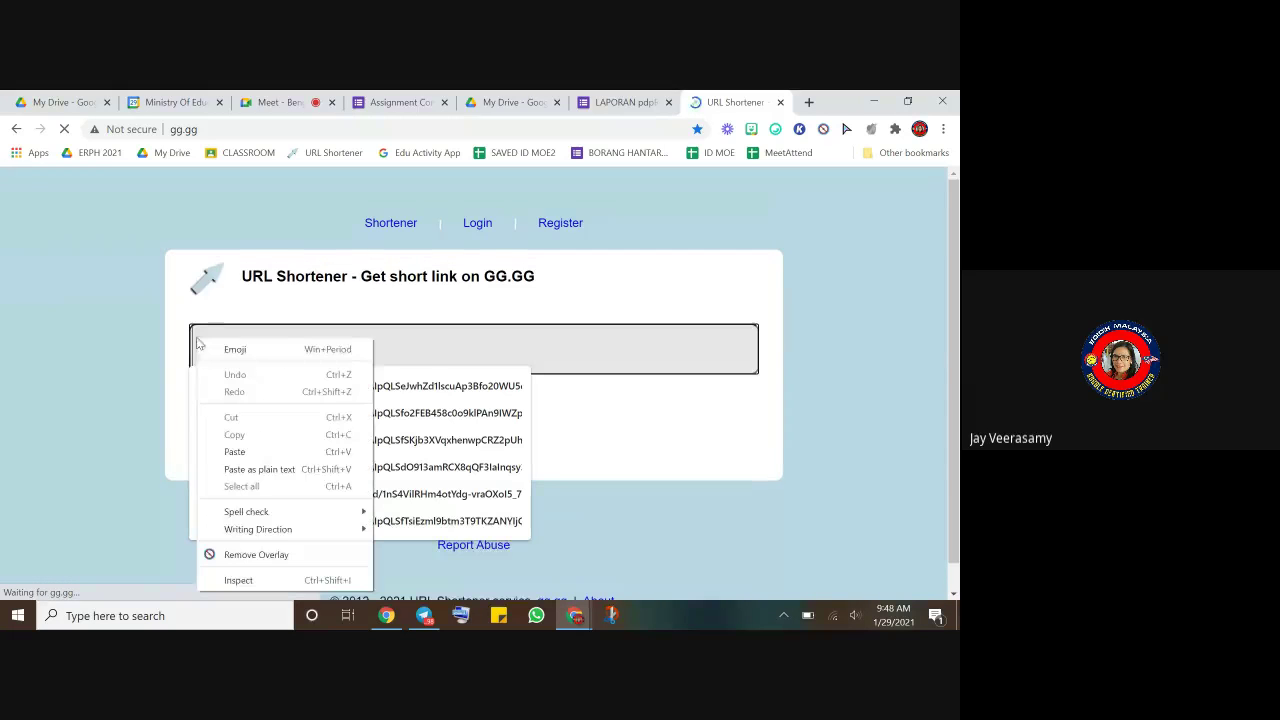
{"action": "left_click", "coordinate": [260, 452]}
{"action": "left_click", "coordinate": [614, 471]}
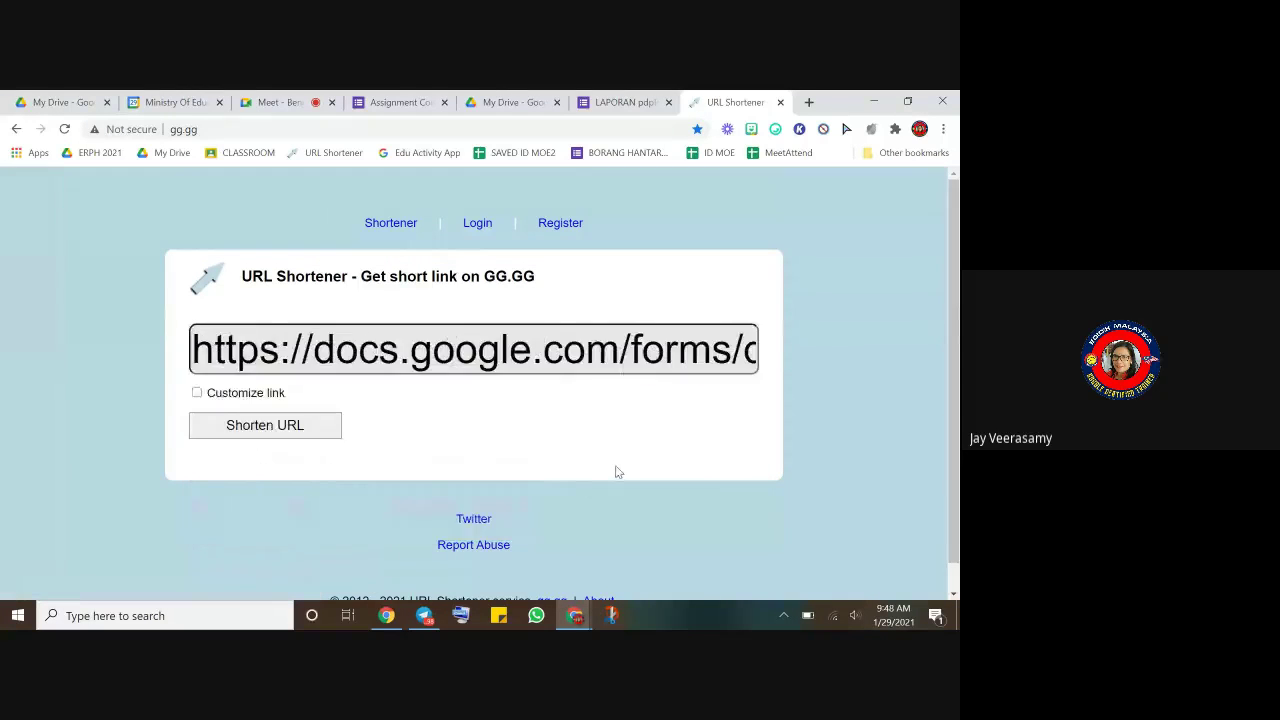
{"action": "left_click", "coordinate": [197, 394]}
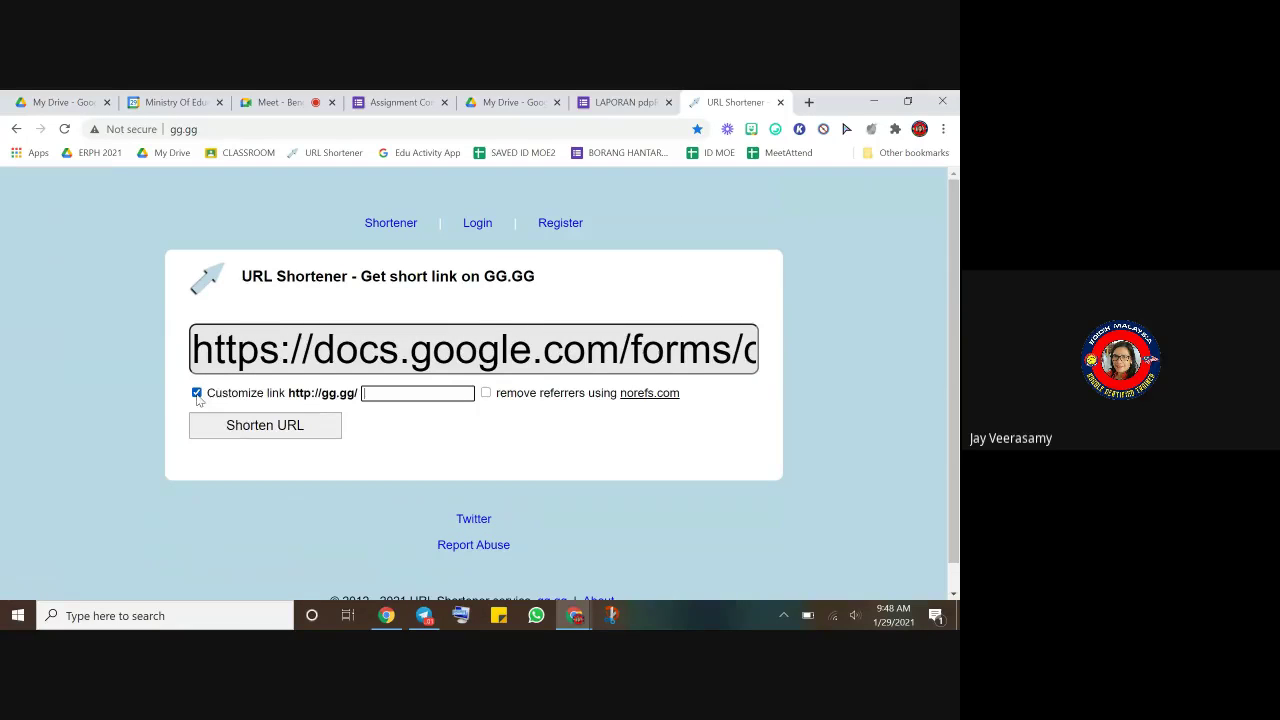
{"action": "left_click", "coordinate": [409, 400]}
{"action": "left_click", "coordinate": [289, 428]}
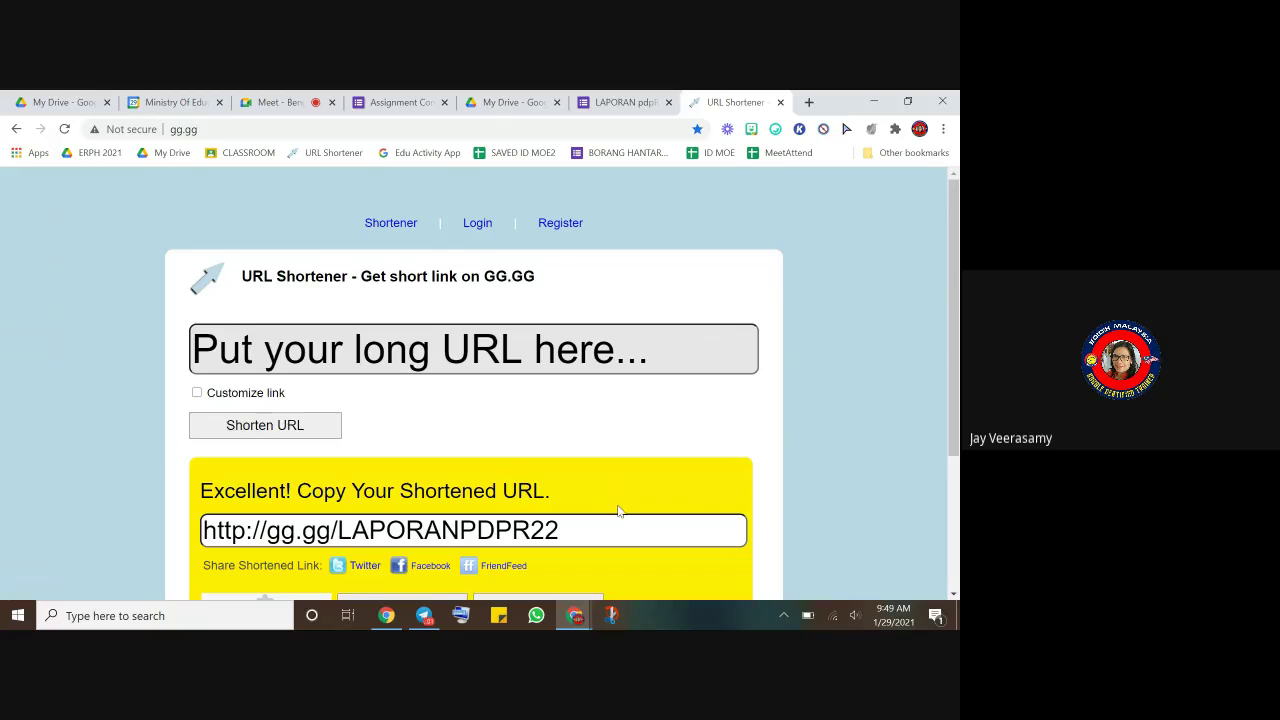
{"action": "left_click_drag", "start_coordinate": [576, 530], "coordinate": [168, 532]}
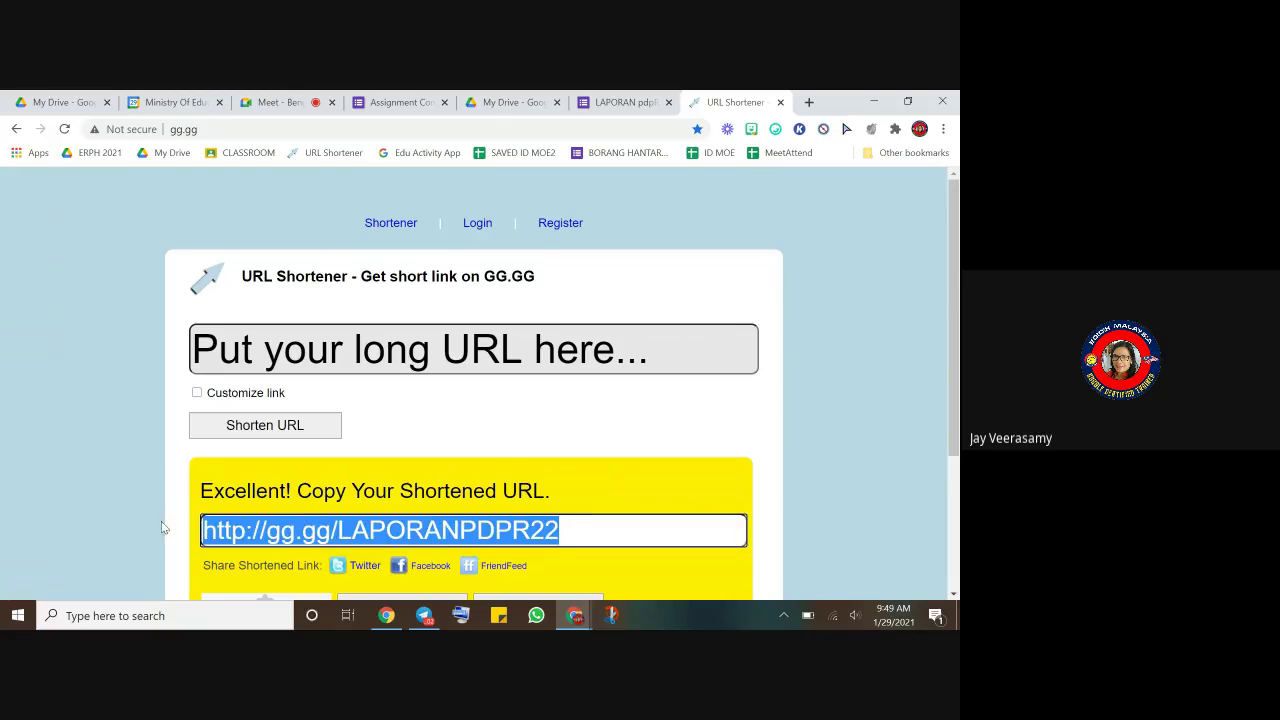
{"action": "right_click", "coordinate": [274, 532]}
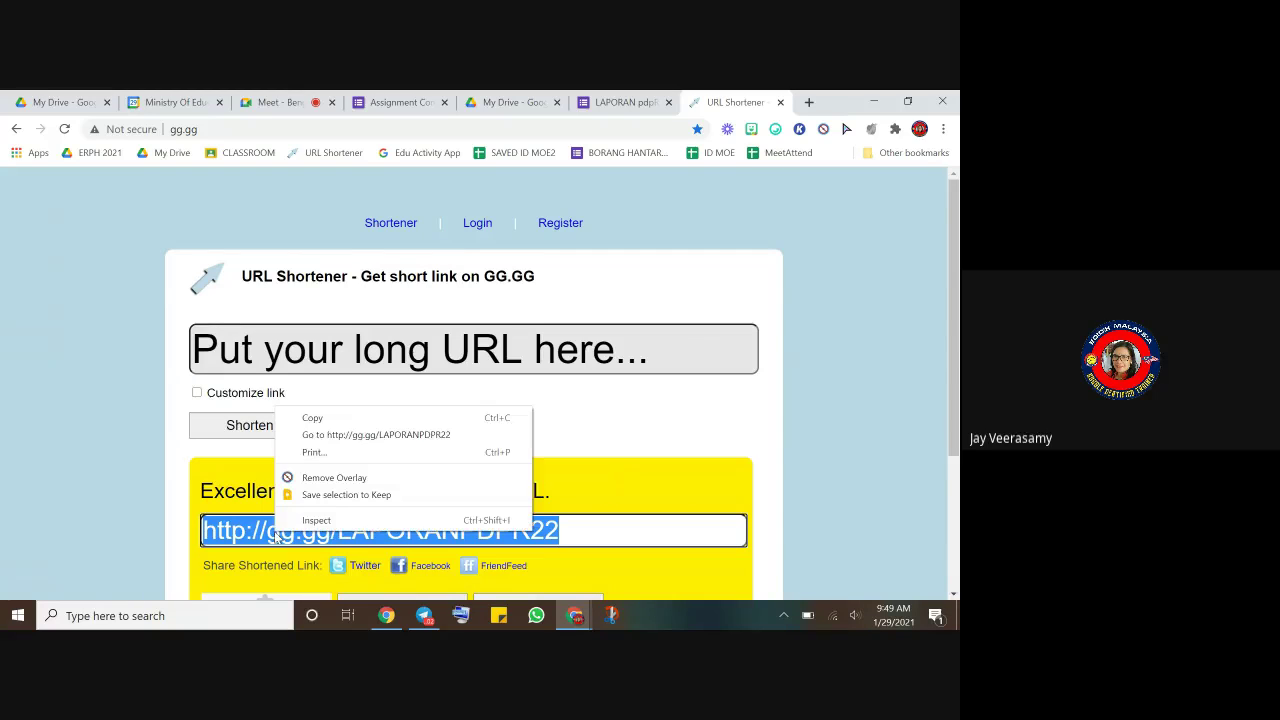
{"action": "left_click", "coordinate": [312, 425]}
{"action": "left_click", "coordinate": [424, 615]}
{"action": "right_click", "coordinate": [493, 568]}
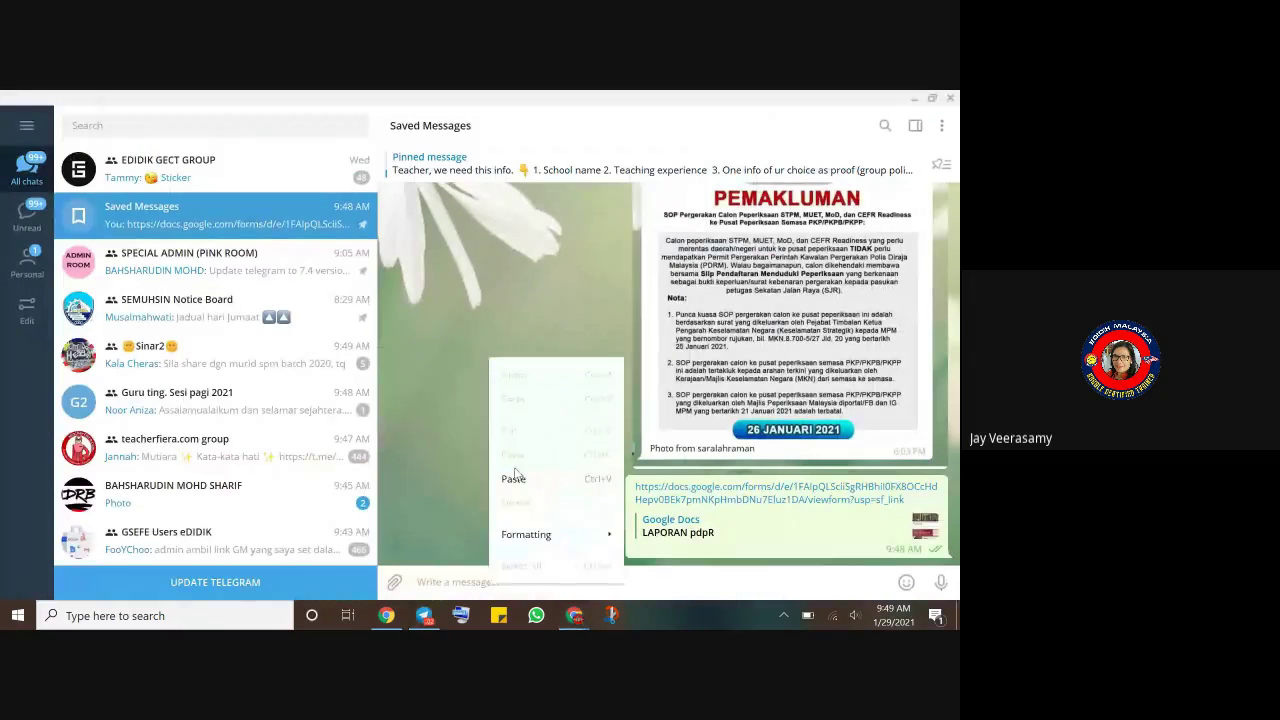
{"action": "left_click", "coordinate": [513, 479]}
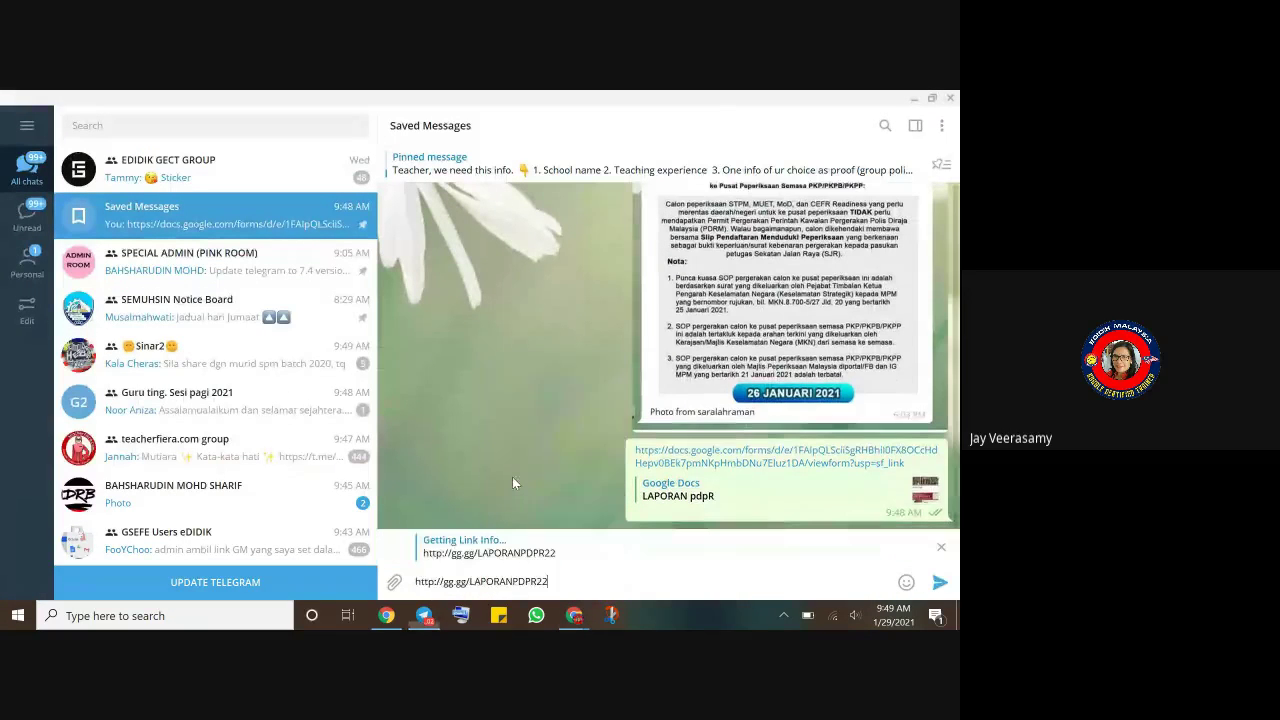
{"action": "left_click", "coordinate": [940, 582]}
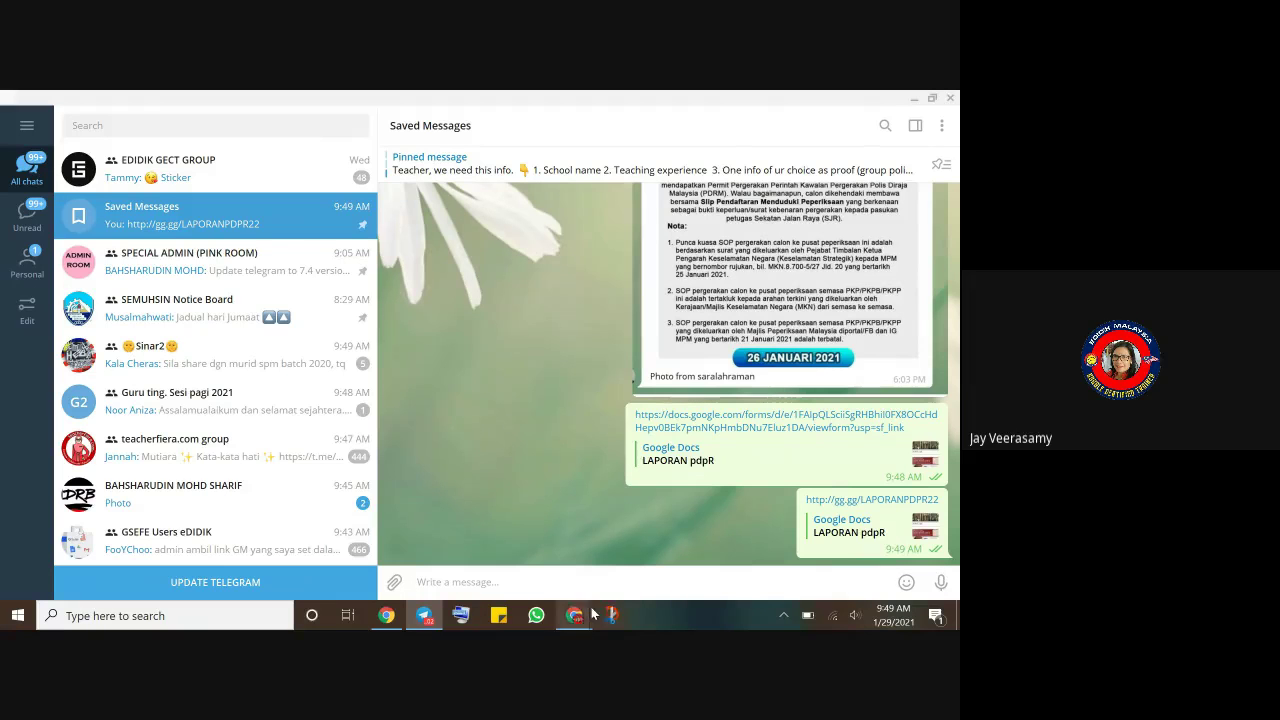
- Close the gg.gg shortener tab to get back to the LAPORAN pdpR editor
{"action": "mouse_move", "coordinate": [574, 621]}
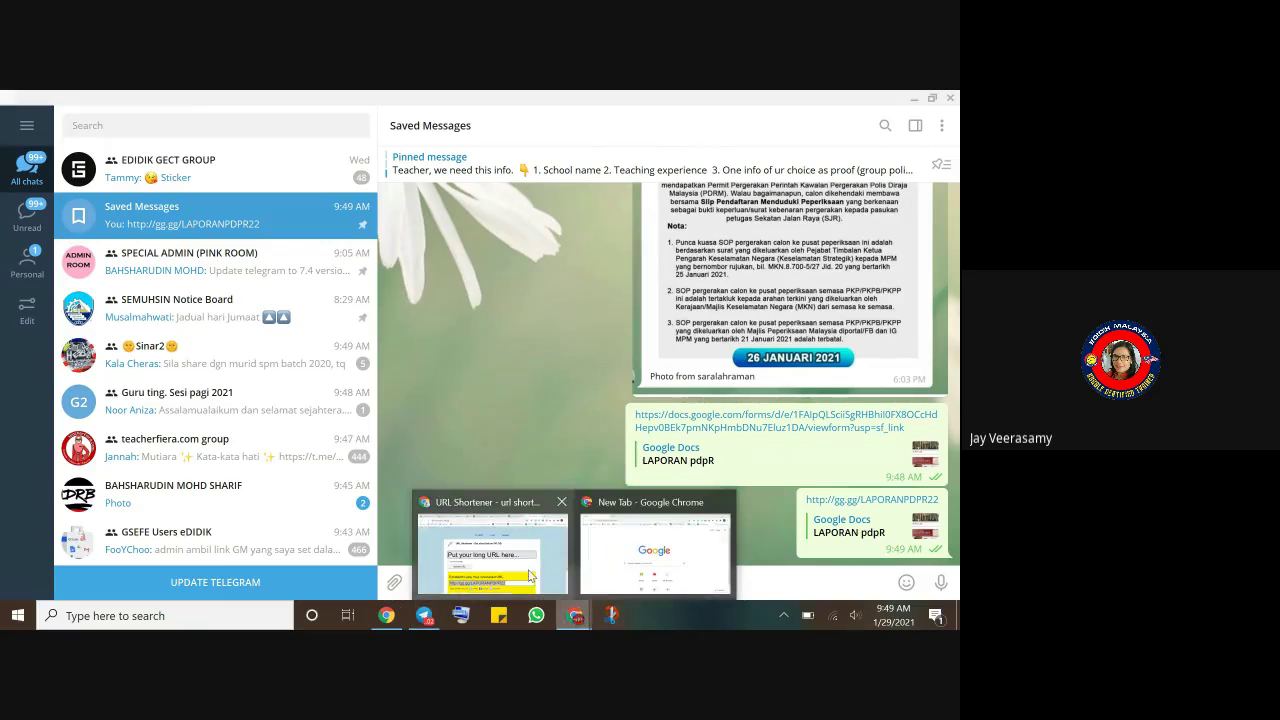
{"action": "left_click", "coordinate": [545, 576]}
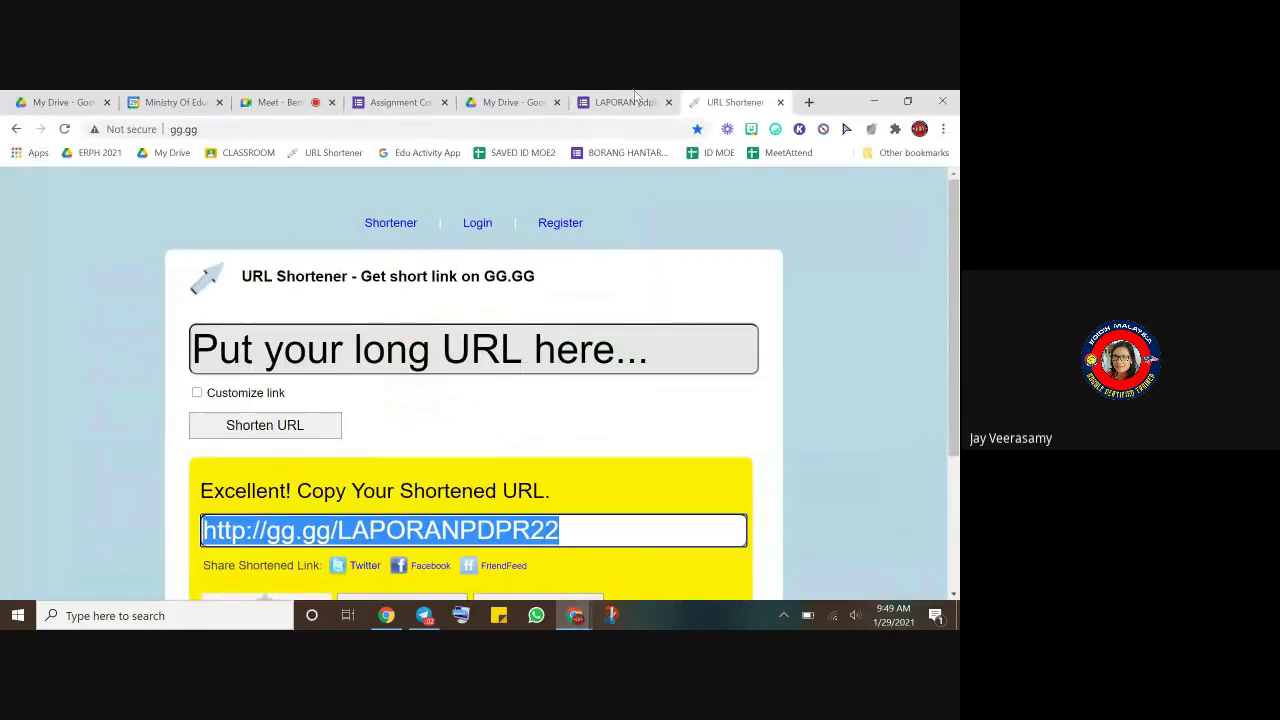
{"action": "left_click", "coordinate": [780, 102]}
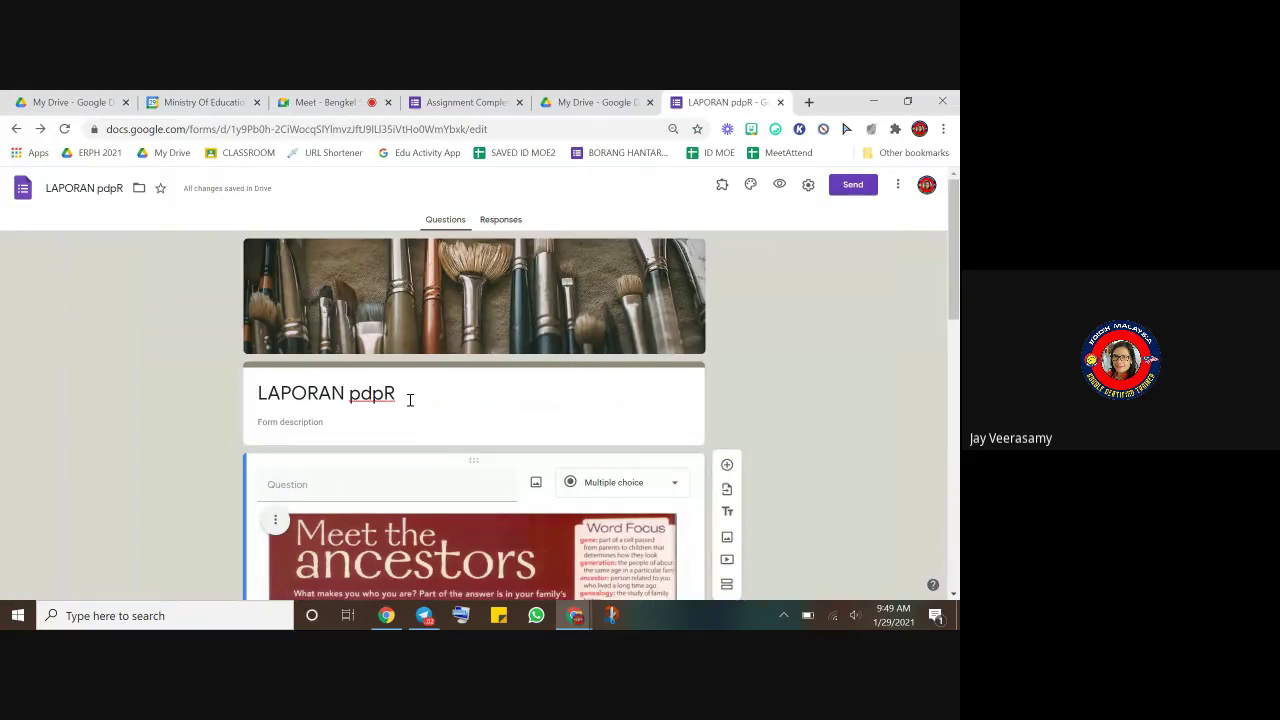
{"action": "scroll", "coordinate": [409, 400], "scroll_direction": "down", "scroll_amount": 1}
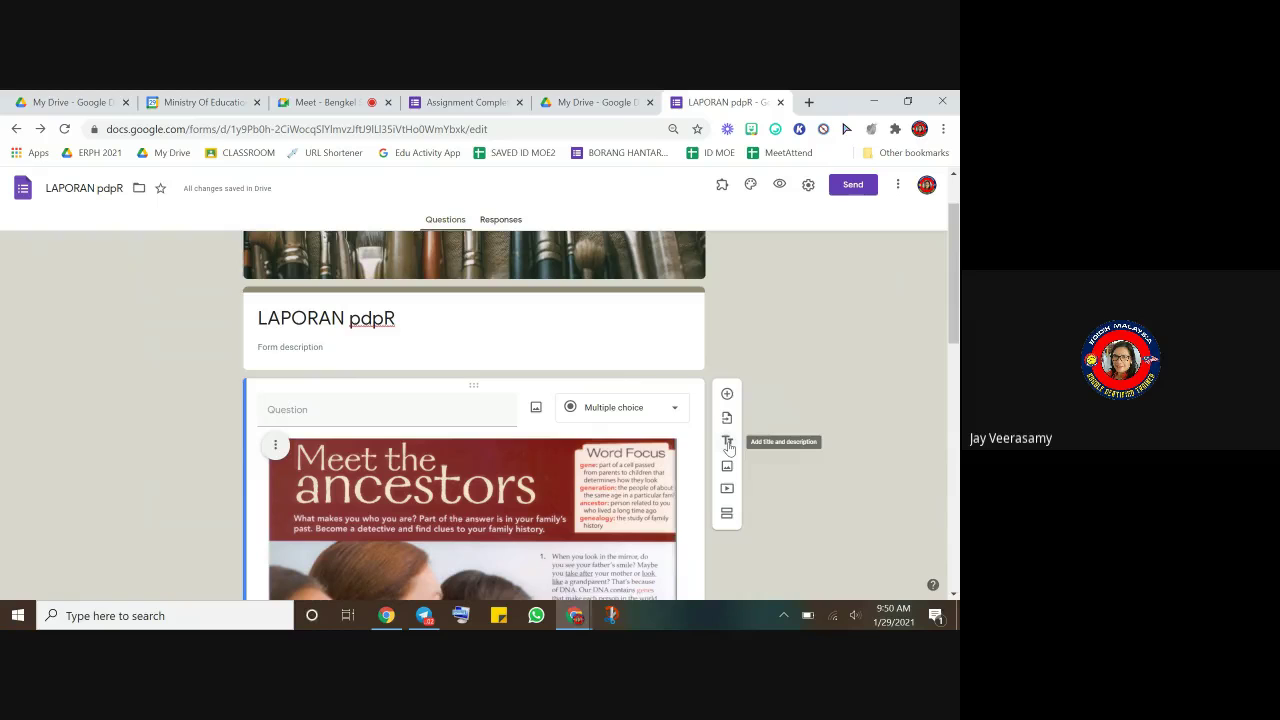
- Add a title and description block and place it below the last question
{"action": "left_click", "coordinate": [728, 441]}
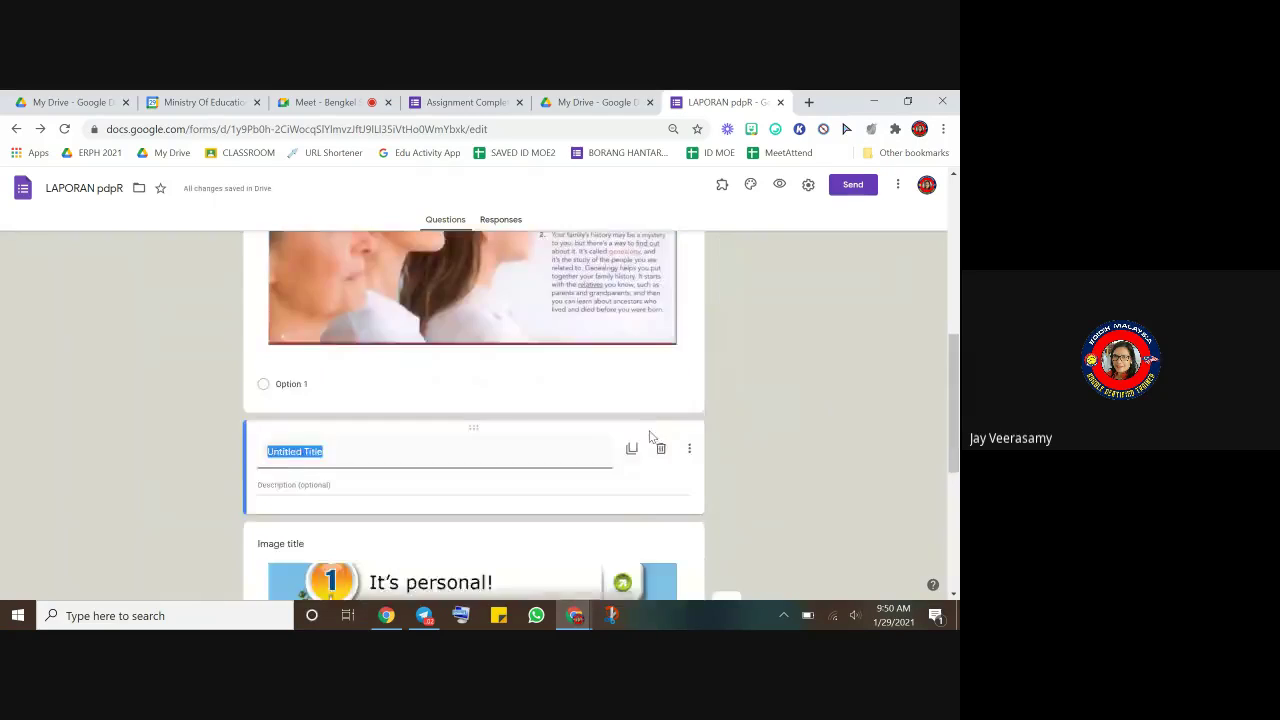
{"action": "scroll", "coordinate": [650, 437], "scroll_direction": "down", "scroll_amount": 1}
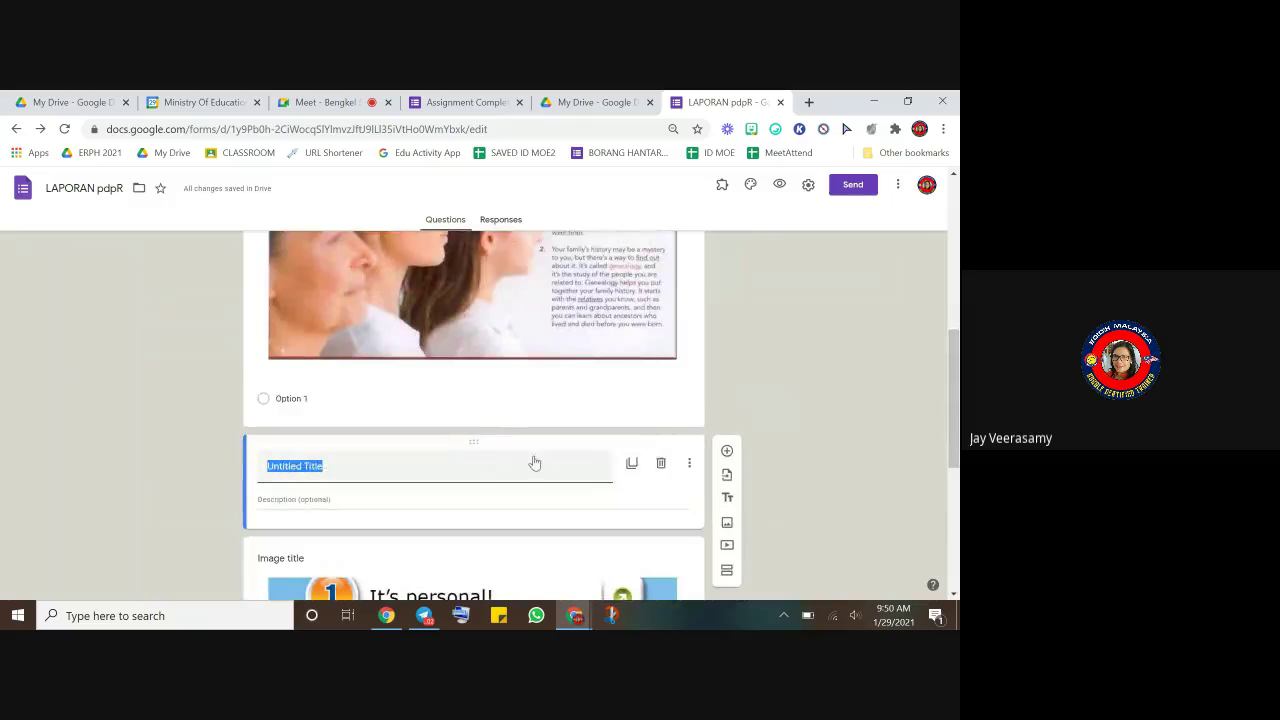
{"action": "left_click_drag", "start_coordinate": [525, 443], "coordinate": [531, 471]}
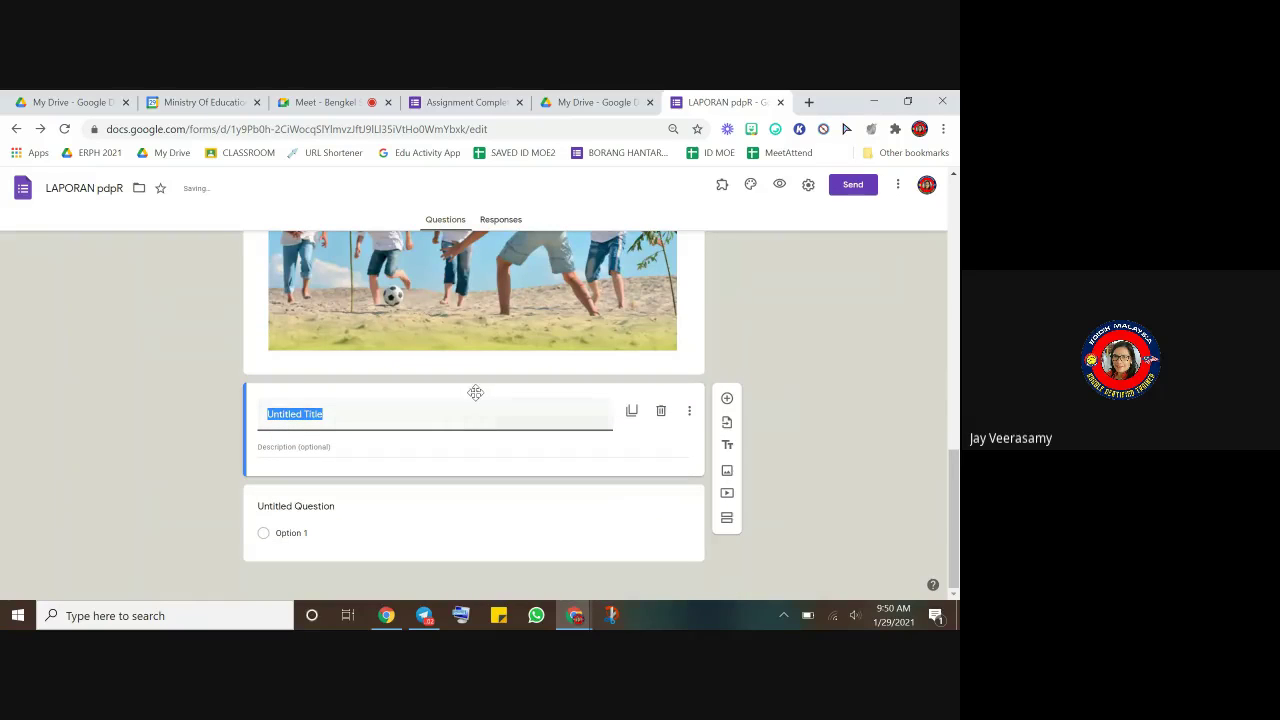
{"action": "left_click_drag", "start_coordinate": [475, 392], "coordinate": [469, 511]}
{"action": "left_click_drag", "start_coordinate": [461, 584], "coordinate": [477, 390]}
{"action": "left_click", "coordinate": [400, 435]}
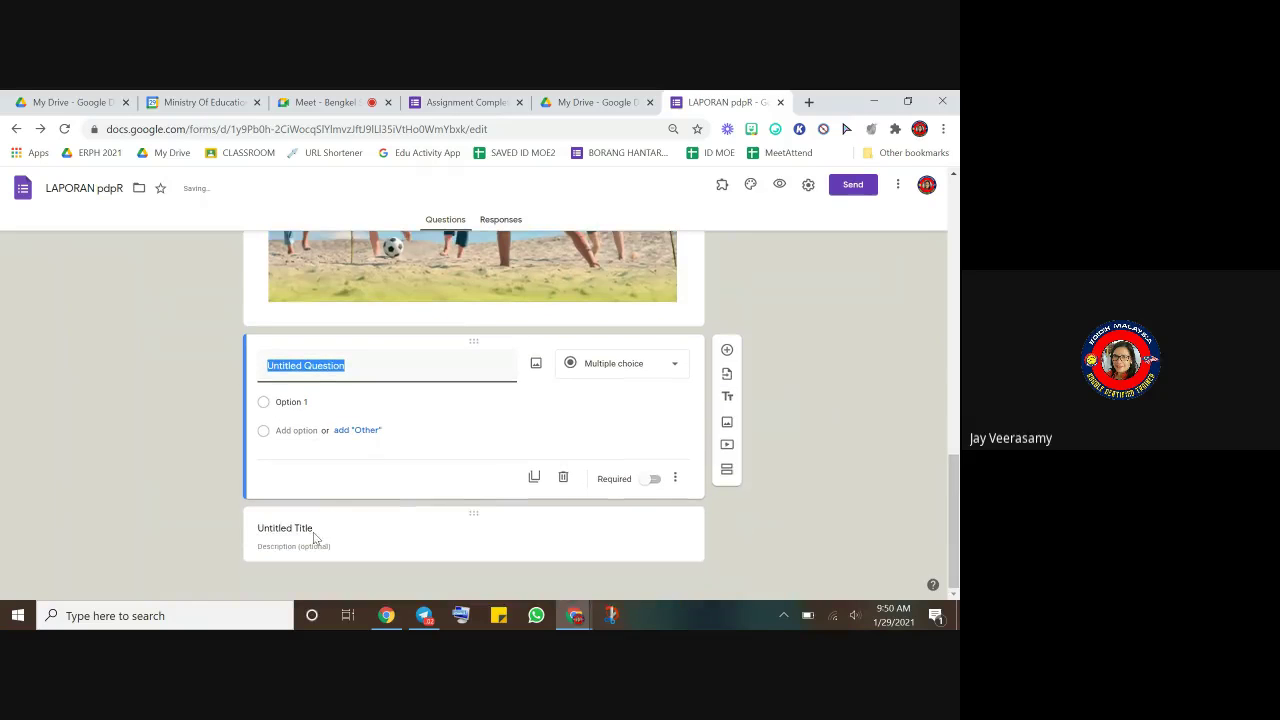
- Title the block 'TERIMA KASIH KERANA ANDA BERJAYA MEMBUAT GOOGLE FORM BARU', then add another blank title block
{"action": "left_click", "coordinate": [308, 535]}
{"action": "left_click", "coordinate": [355, 505]}
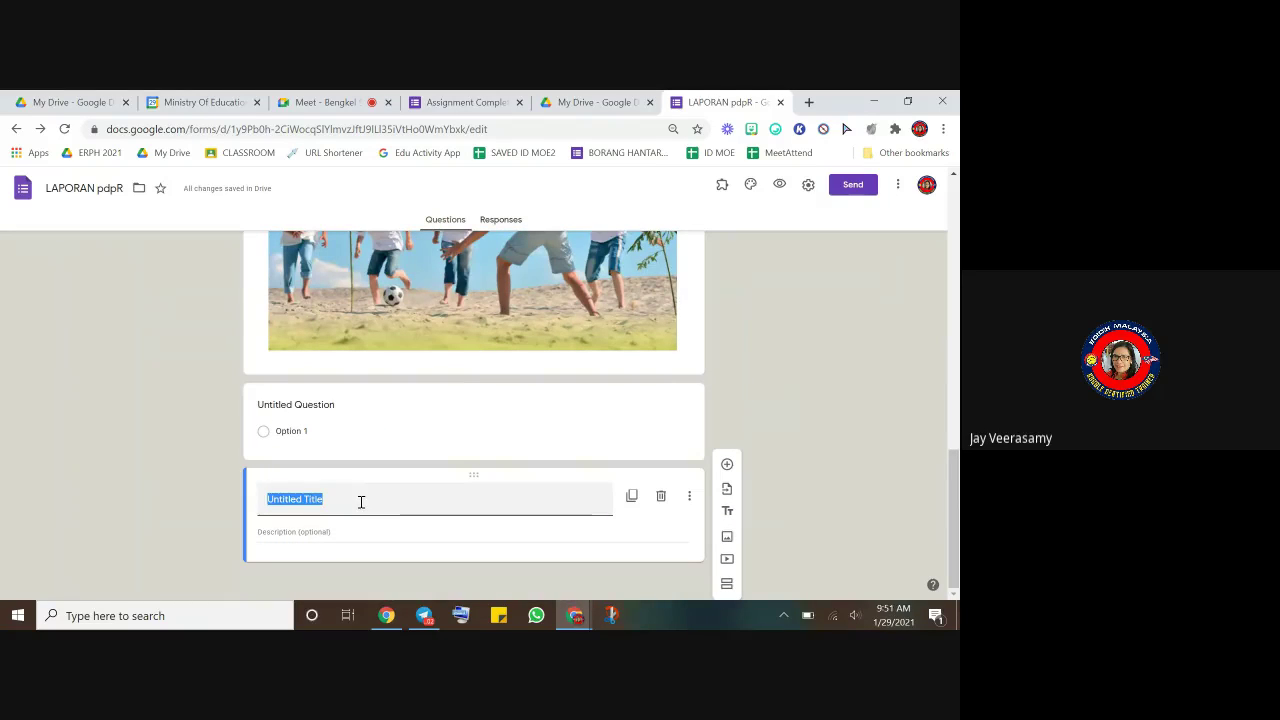
{"action": "key", "text": "Caps_Lock"}
{"action": "type", "text": "te"}
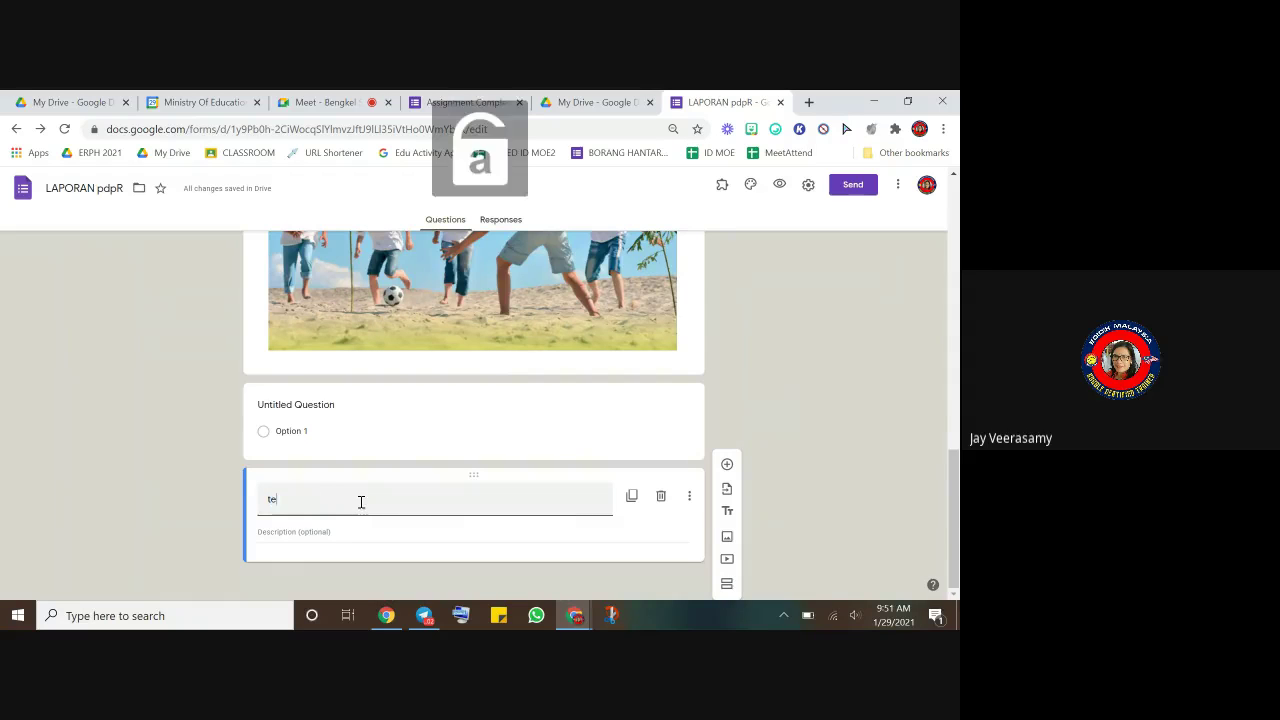
{"action": "type", "text": "r"}
{"action": "key", "text": "BackSpace"}
{"action": "key", "text": "Caps_Lock"}
{"action": "type", "text": "TERIMA KASIH KERA"}
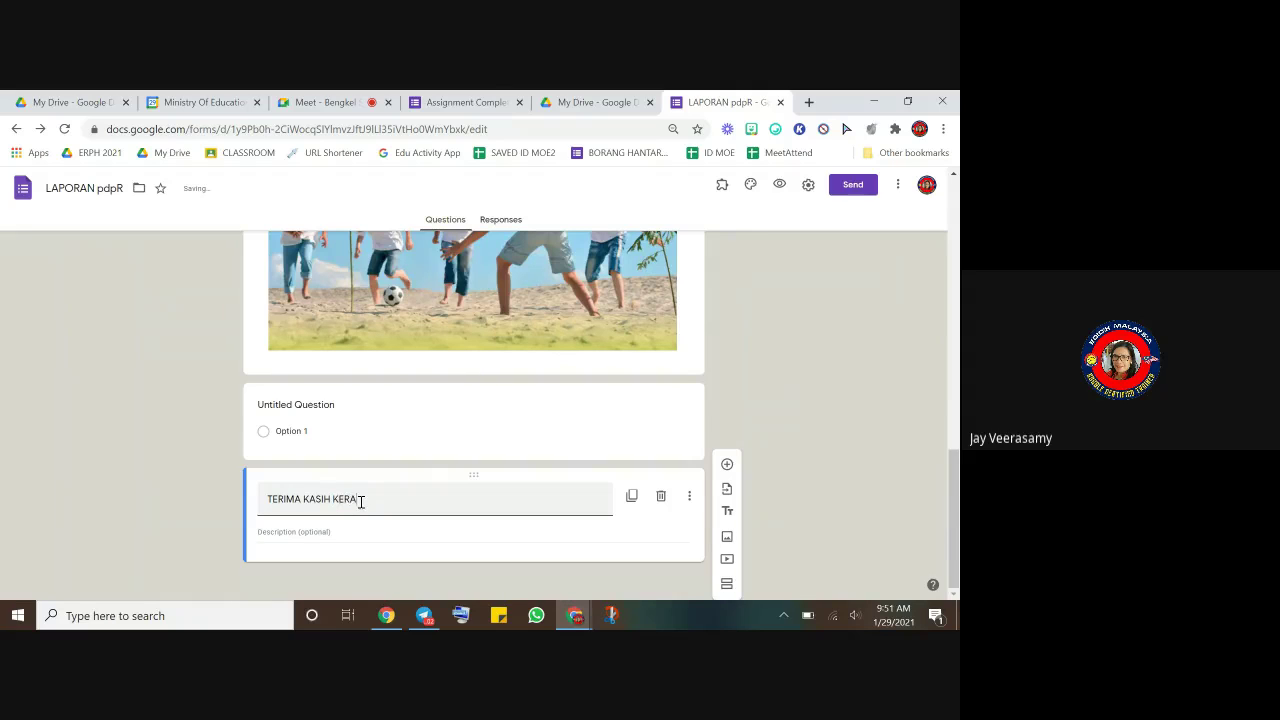
{"action": "type", "text": "NA ANDA BERJAYA MEMBUAT G"}
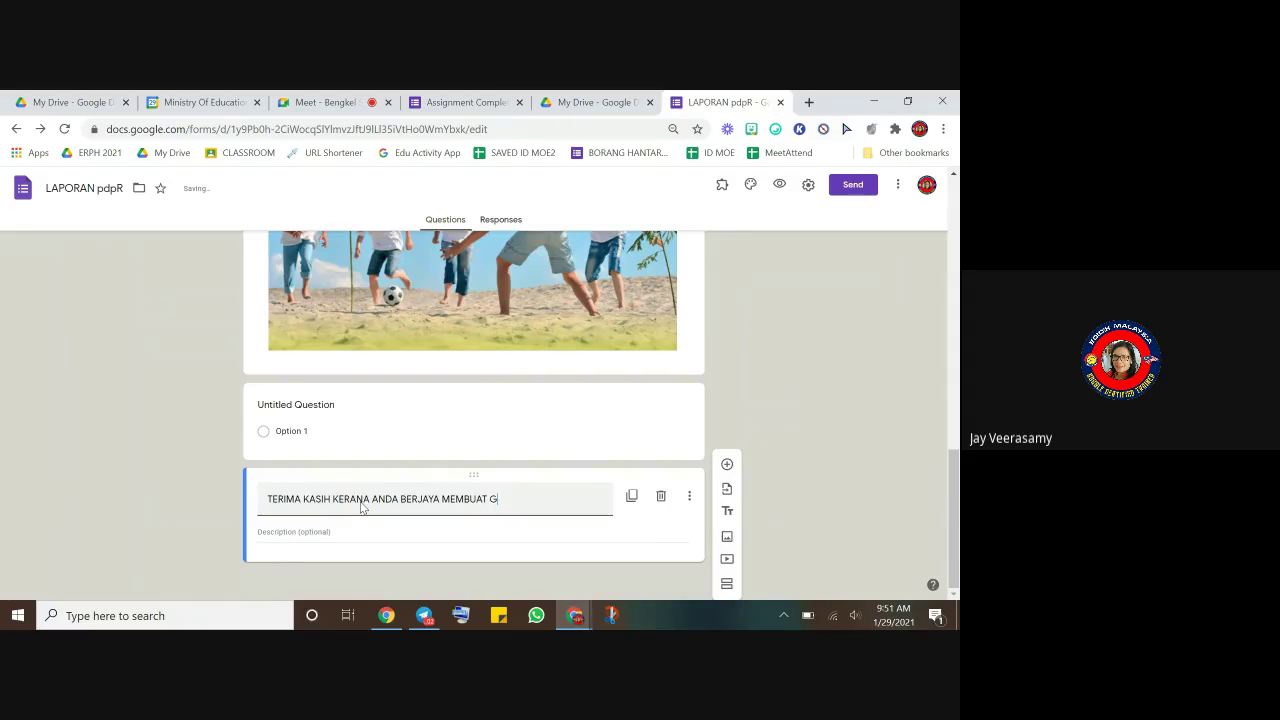
{"action": "type", "text": "OOGLE FORM BARU"}
{"action": "left_click", "coordinate": [668, 532]}
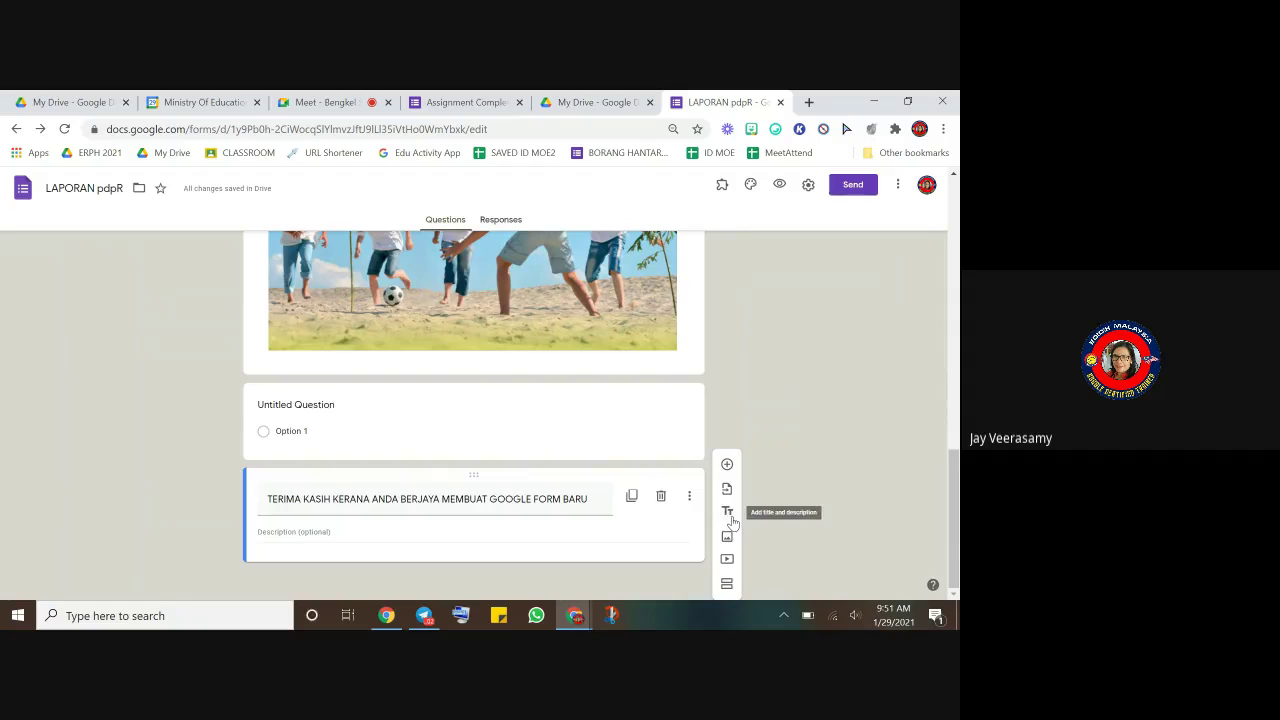
{"action": "left_click", "coordinate": [728, 514]}
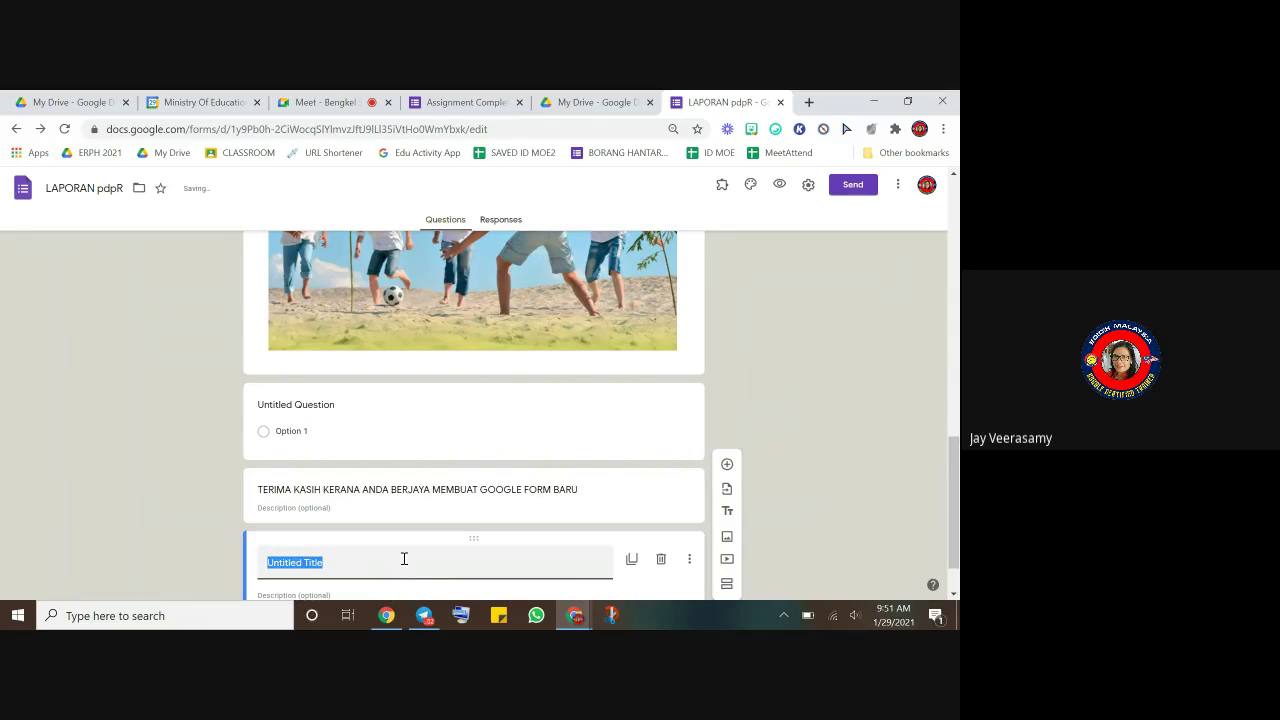
{"action": "left_click", "coordinate": [816, 452]}
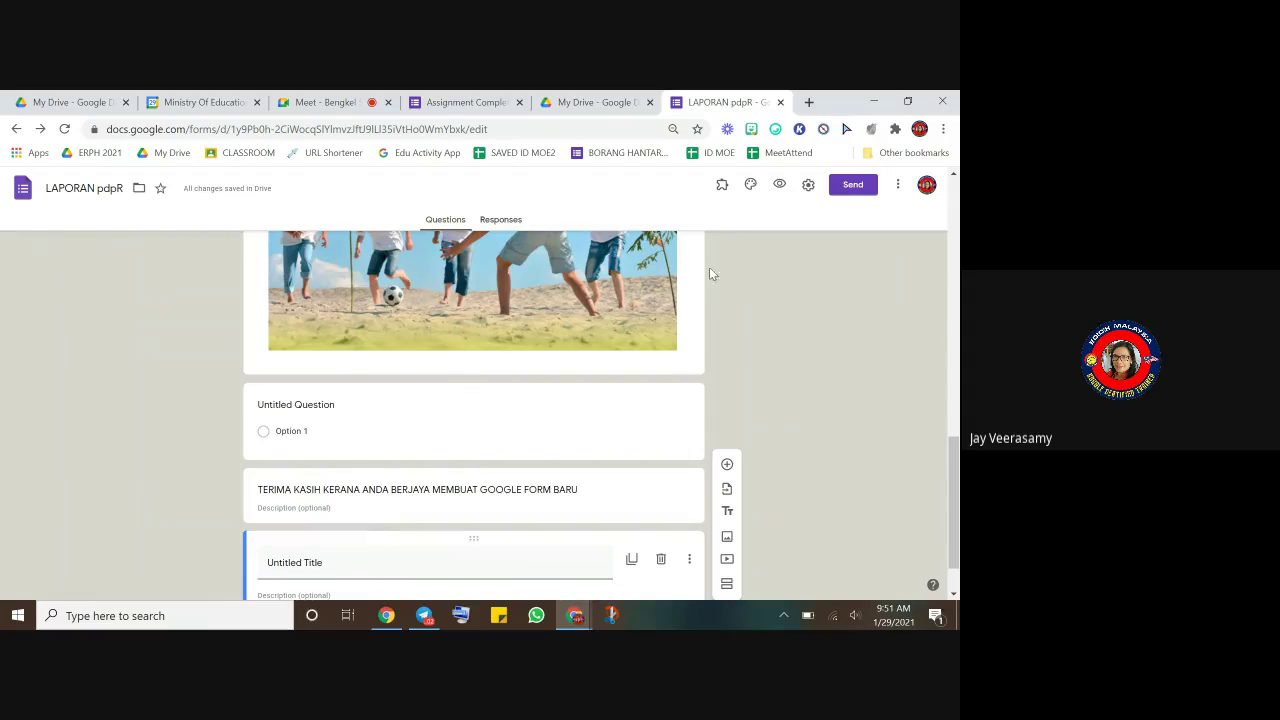
{"action": "left_click", "coordinate": [780, 187]}
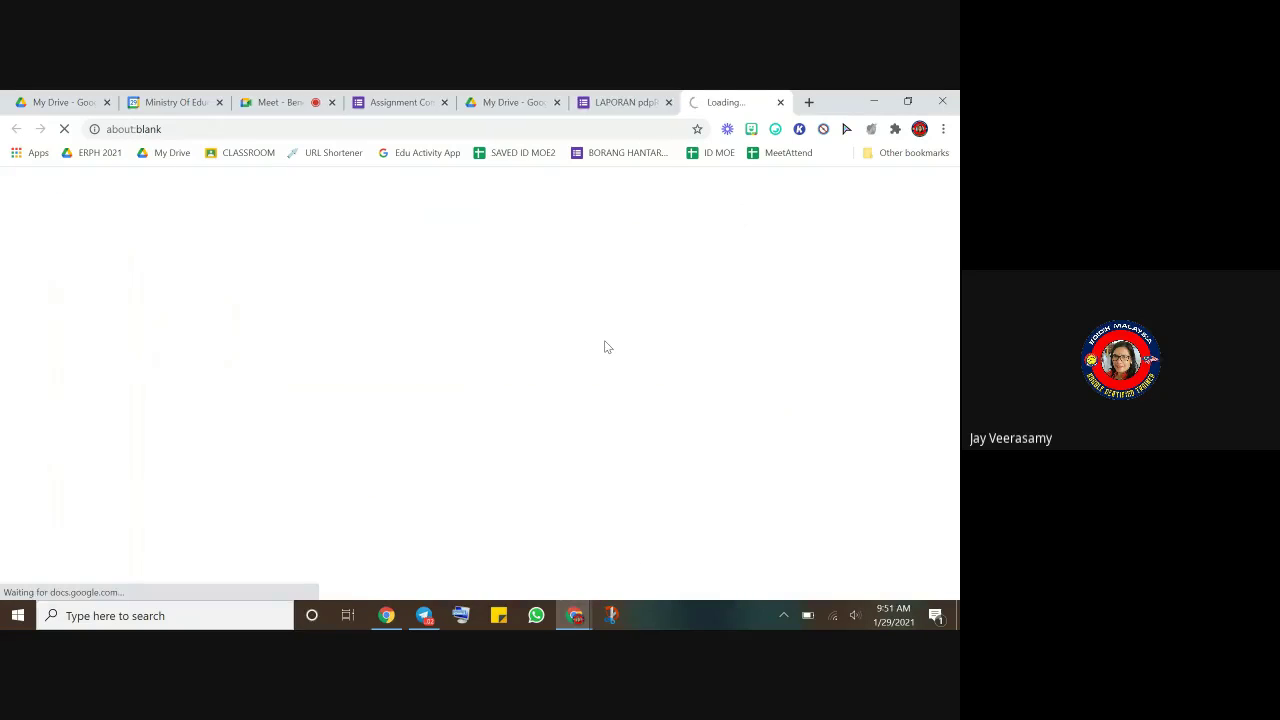
{"action": "scroll", "coordinate": [596, 400], "scroll_direction": "down", "scroll_amount": 15}
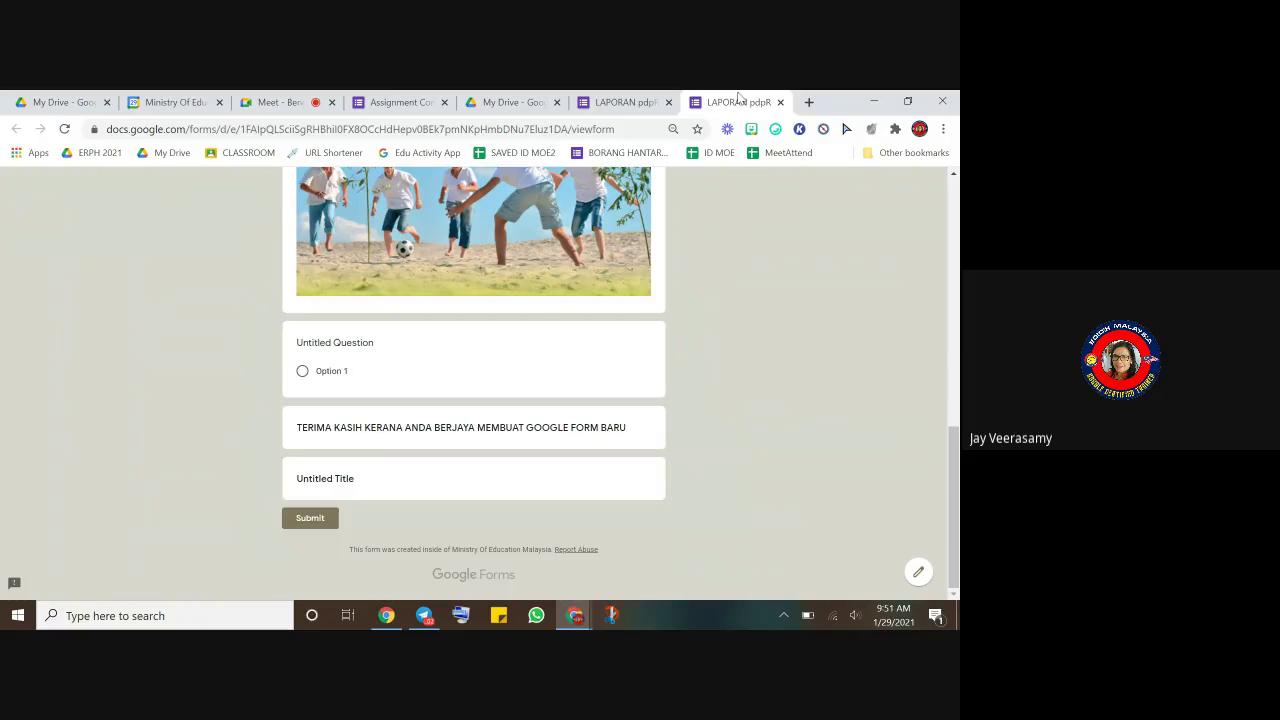
{"action": "left_click", "coordinate": [780, 102]}
{"action": "scroll", "coordinate": [590, 440], "scroll_direction": "down", "scroll_amount": 1}
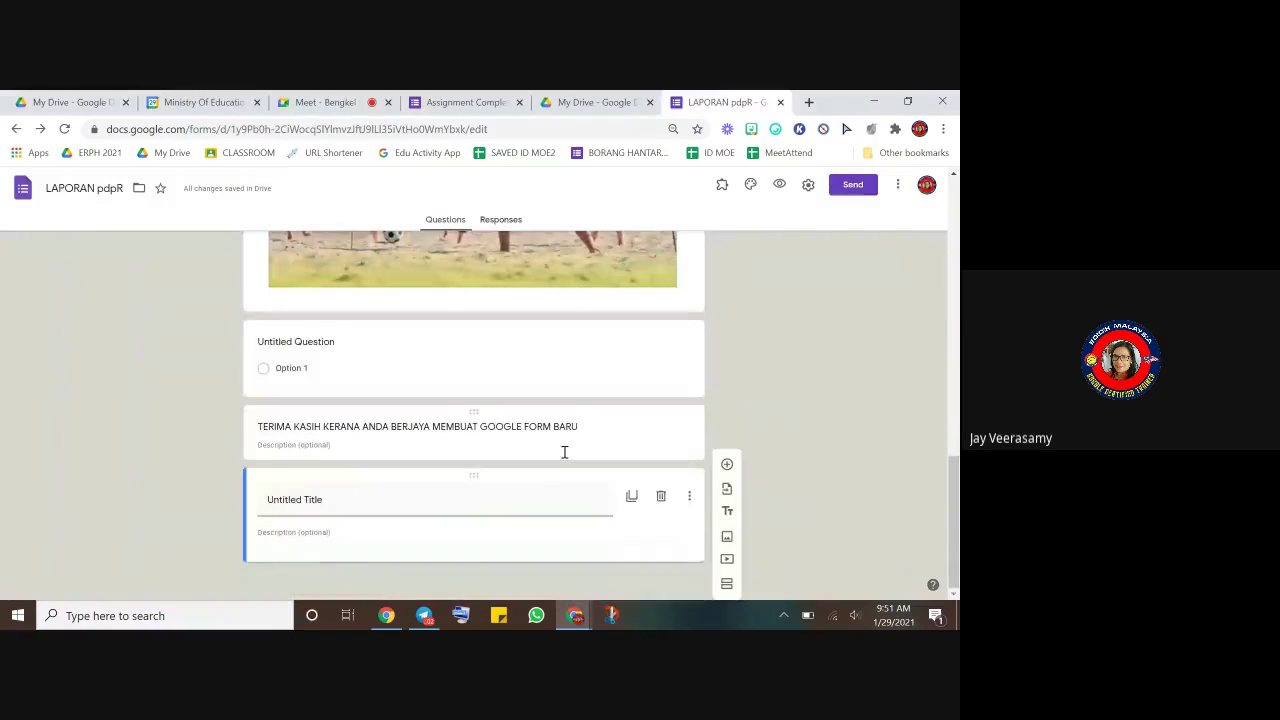
- Check the LAPORAN pdpR form's Responses tab
{"action": "scroll", "coordinate": [566, 453], "scroll_direction": "up", "scroll_amount": 15}
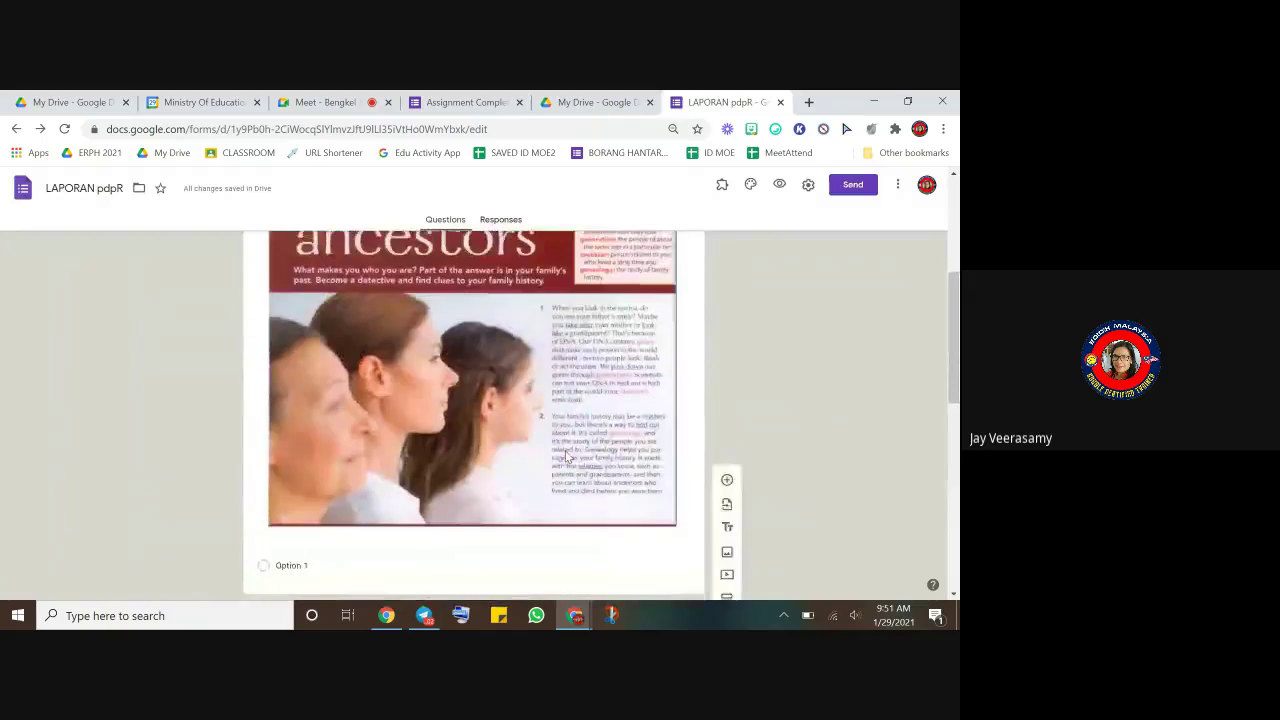
{"action": "left_click", "coordinate": [500, 224]}
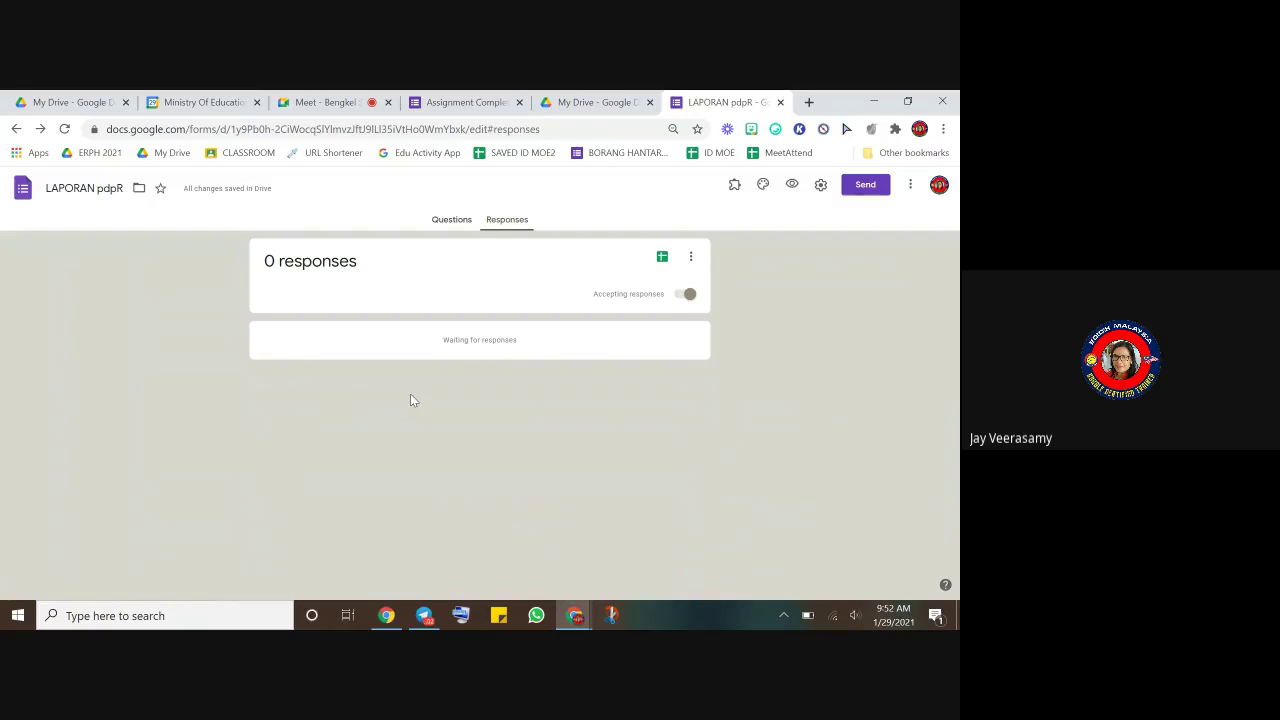
{"action": "left_click", "coordinate": [325, 102]}
- Open the Assignment Completion Form's responses and its linked Sheets spreadsheet
{"action": "left_click", "coordinate": [443, 104]}
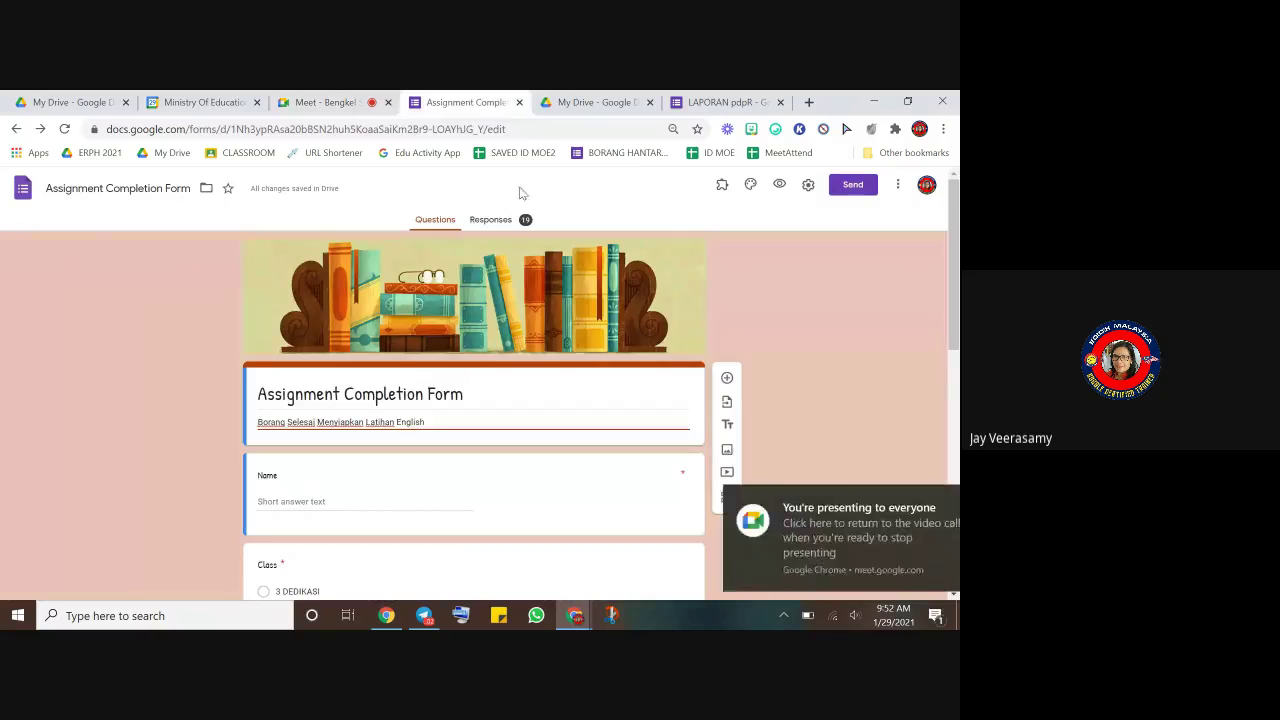
{"action": "left_click", "coordinate": [491, 220]}
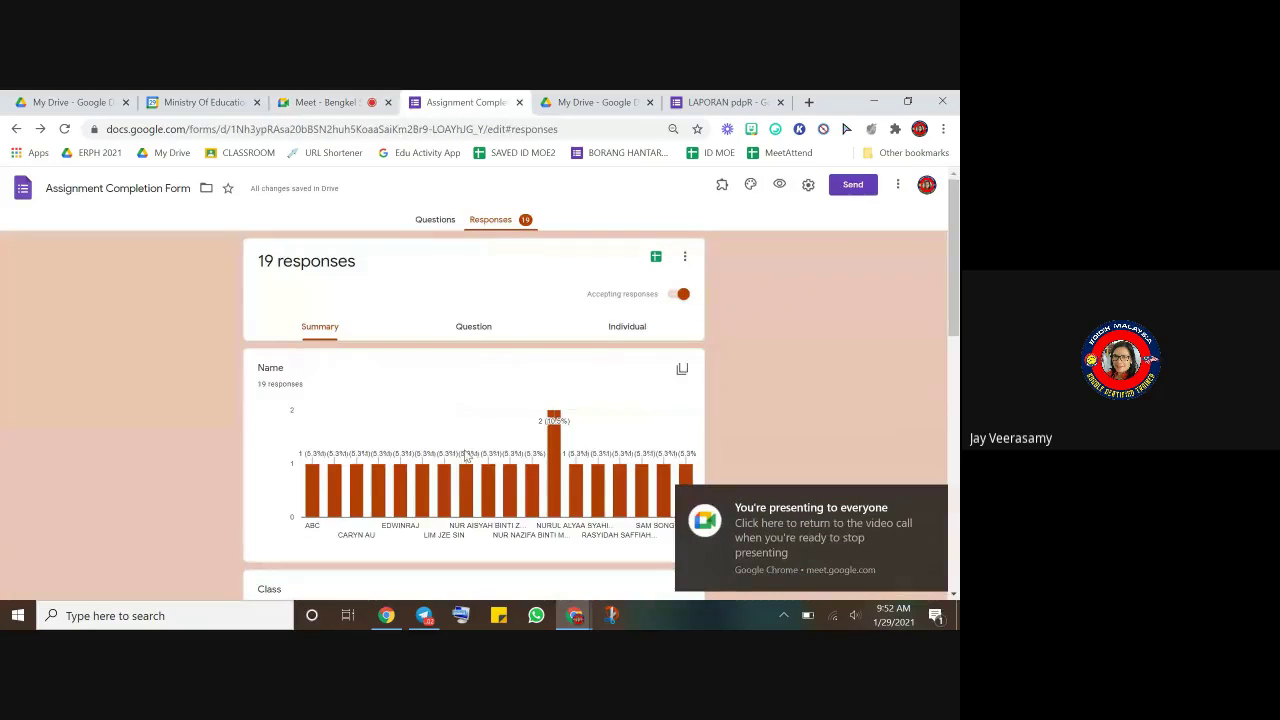
{"action": "scroll", "coordinate": [466, 456], "scroll_direction": "down", "scroll_amount": 3}
{"action": "scroll", "coordinate": [465, 458], "scroll_direction": "down", "scroll_amount": 6}
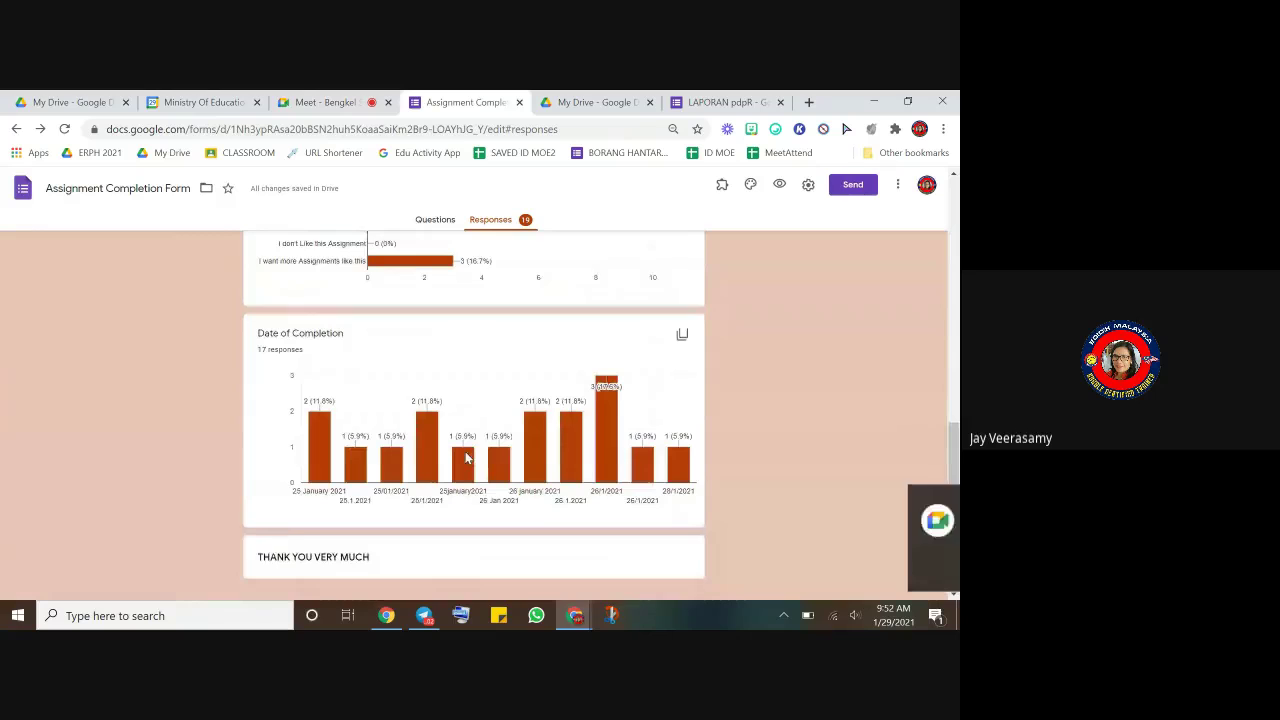
{"action": "scroll", "coordinate": [466, 458], "scroll_direction": "up", "scroll_amount": 10}
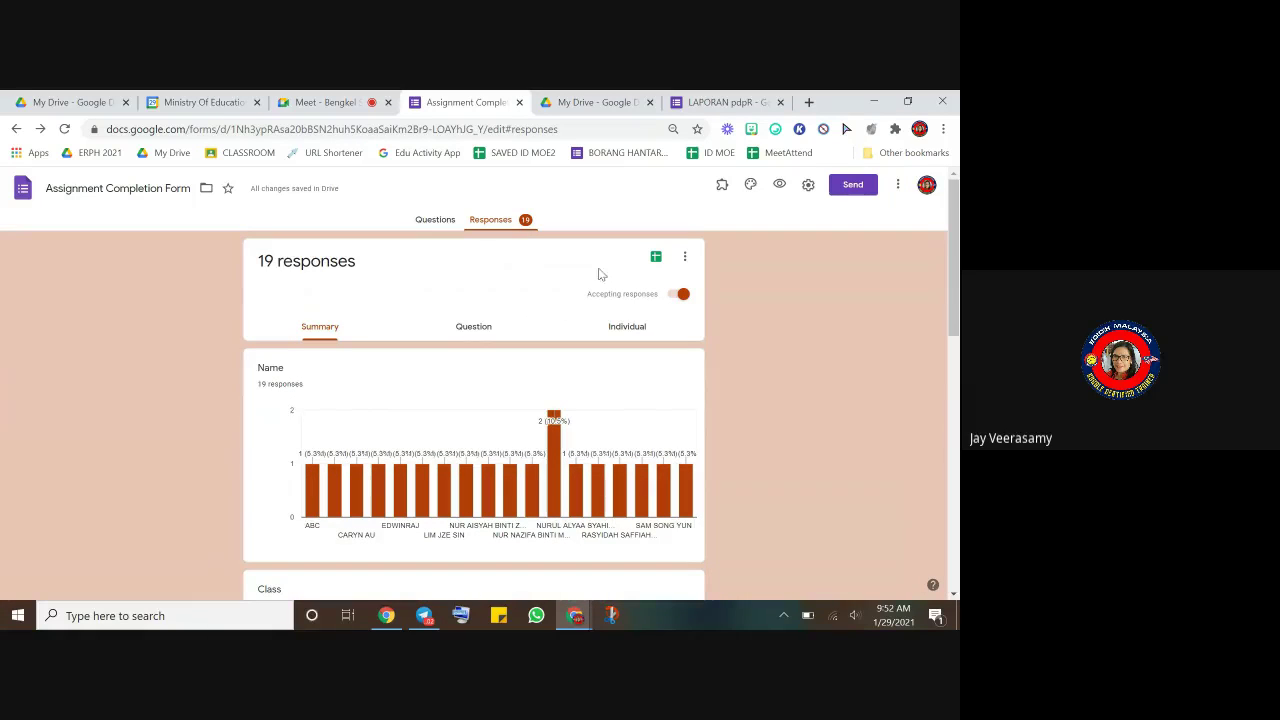
{"action": "left_click", "coordinate": [655, 259]}
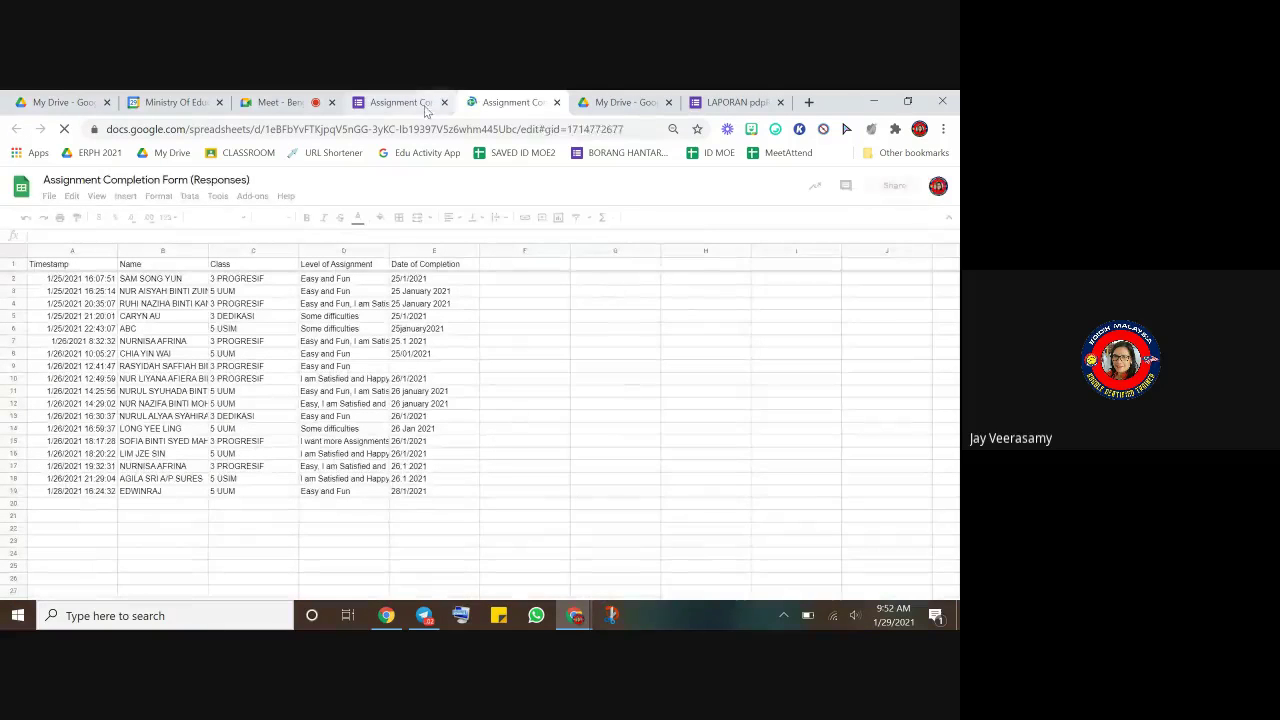
- Sort the response sheet by the Class column (column C), A to Z
{"action": "left_click", "coordinate": [398, 102]}
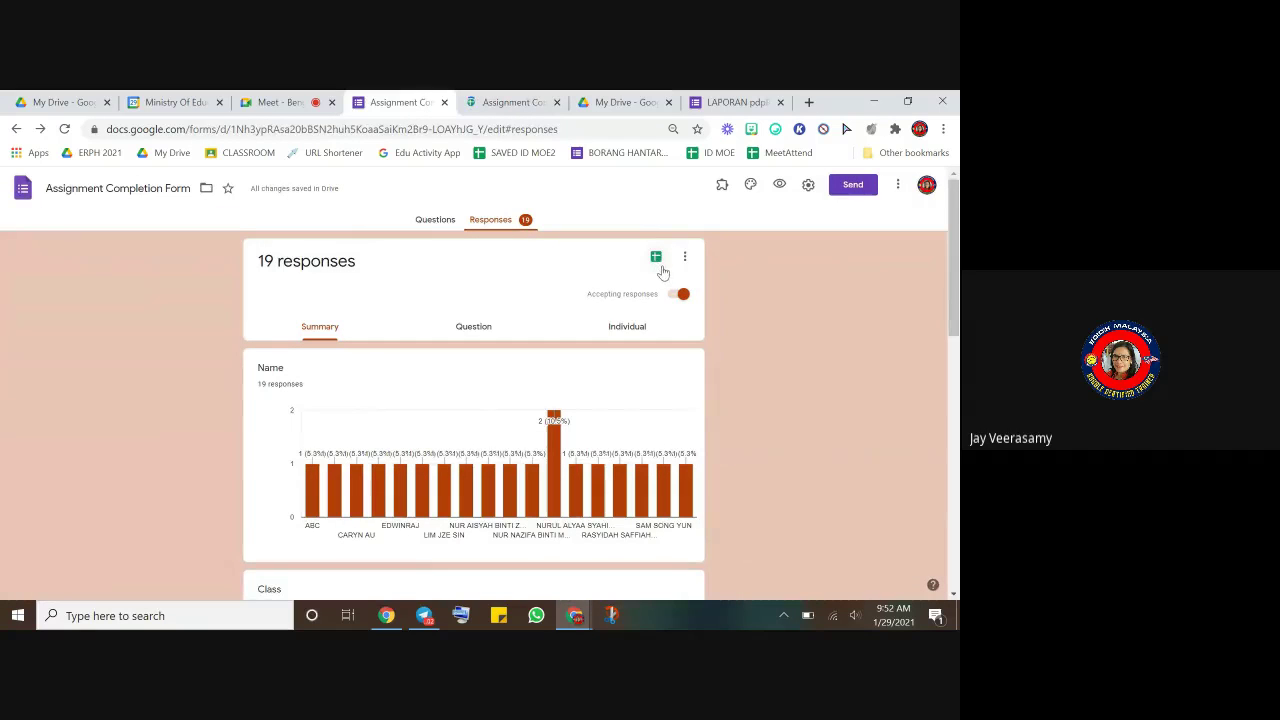
{"action": "left_click", "coordinate": [515, 102]}
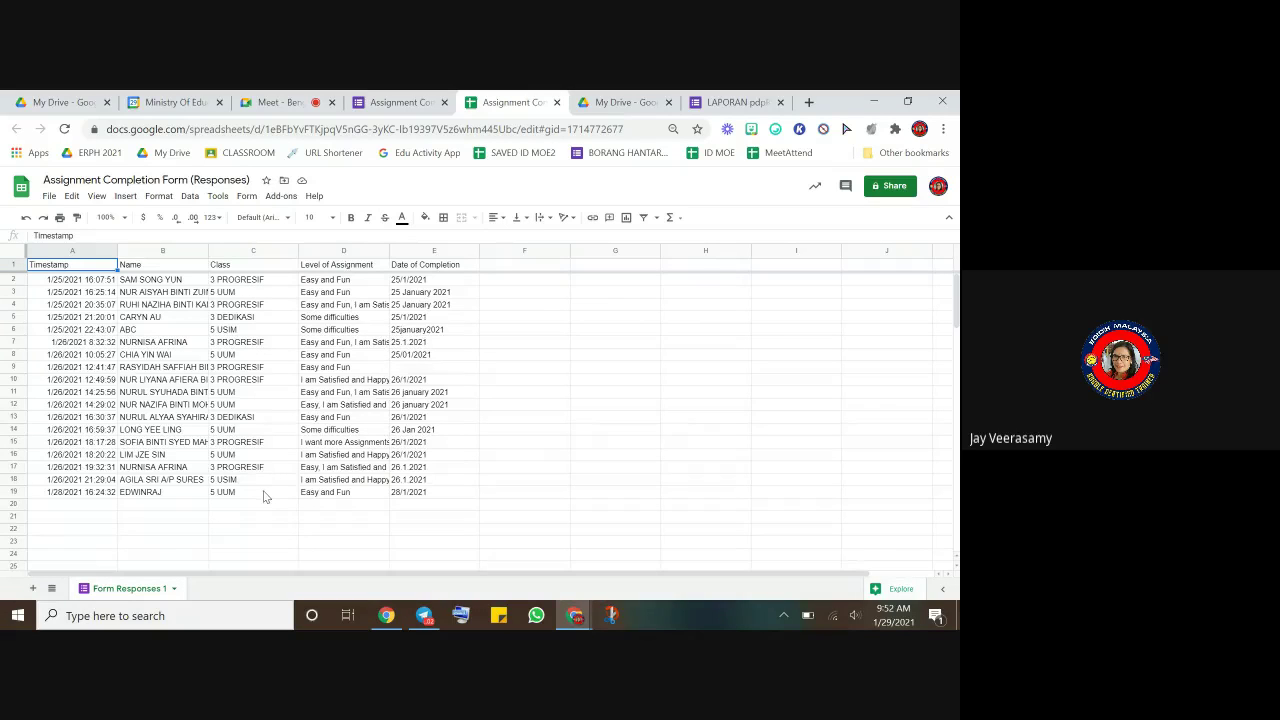
{"action": "left_click", "coordinate": [268, 250]}
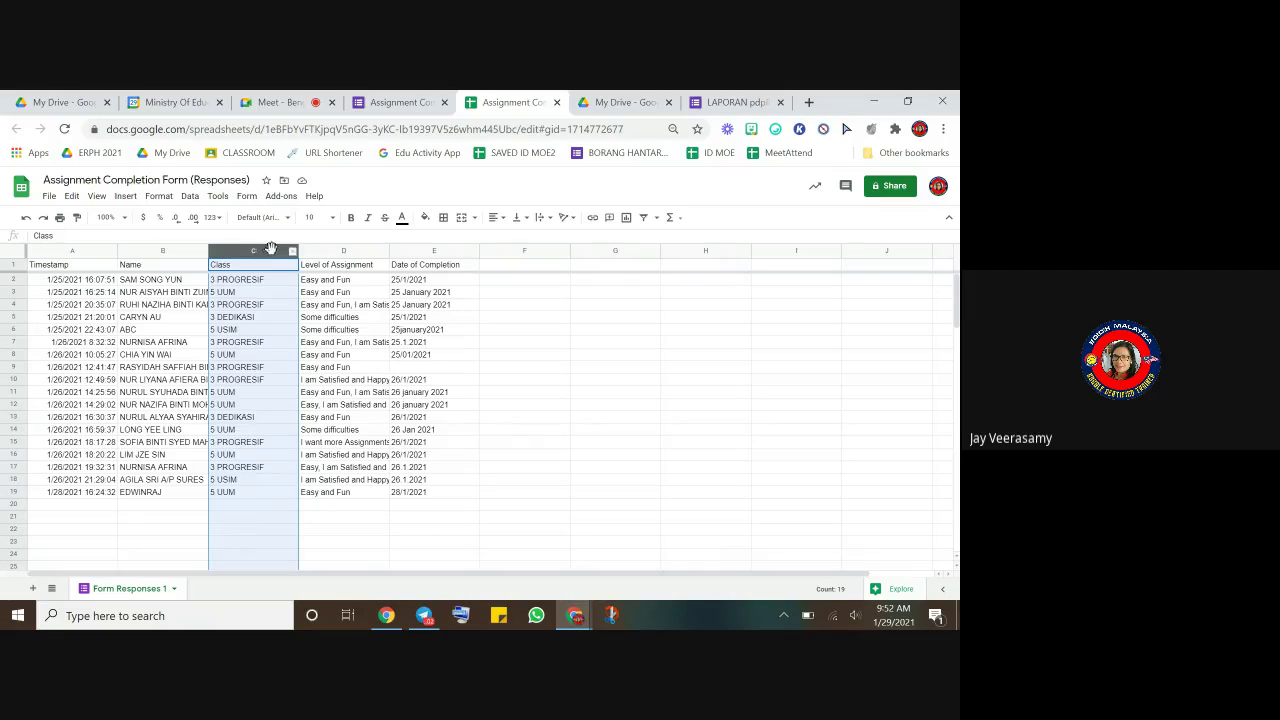
{"action": "right_click", "coordinate": [290, 257]}
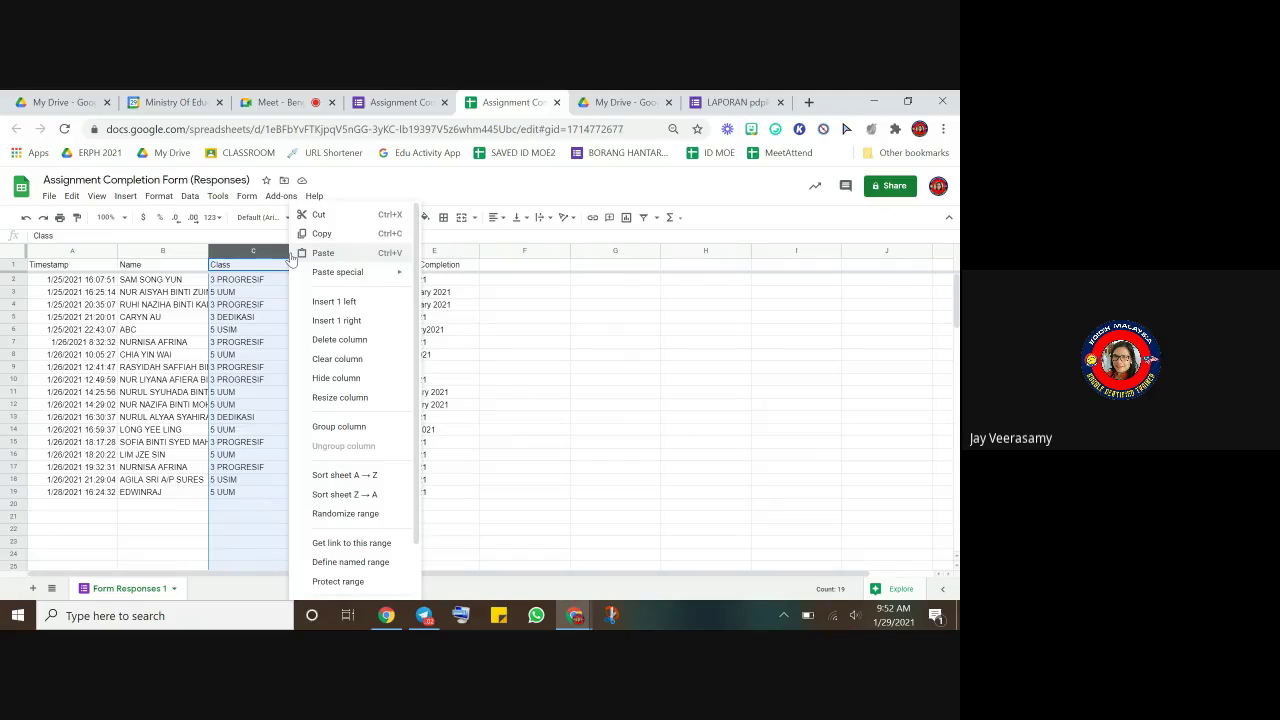
{"action": "left_click", "coordinate": [333, 478]}
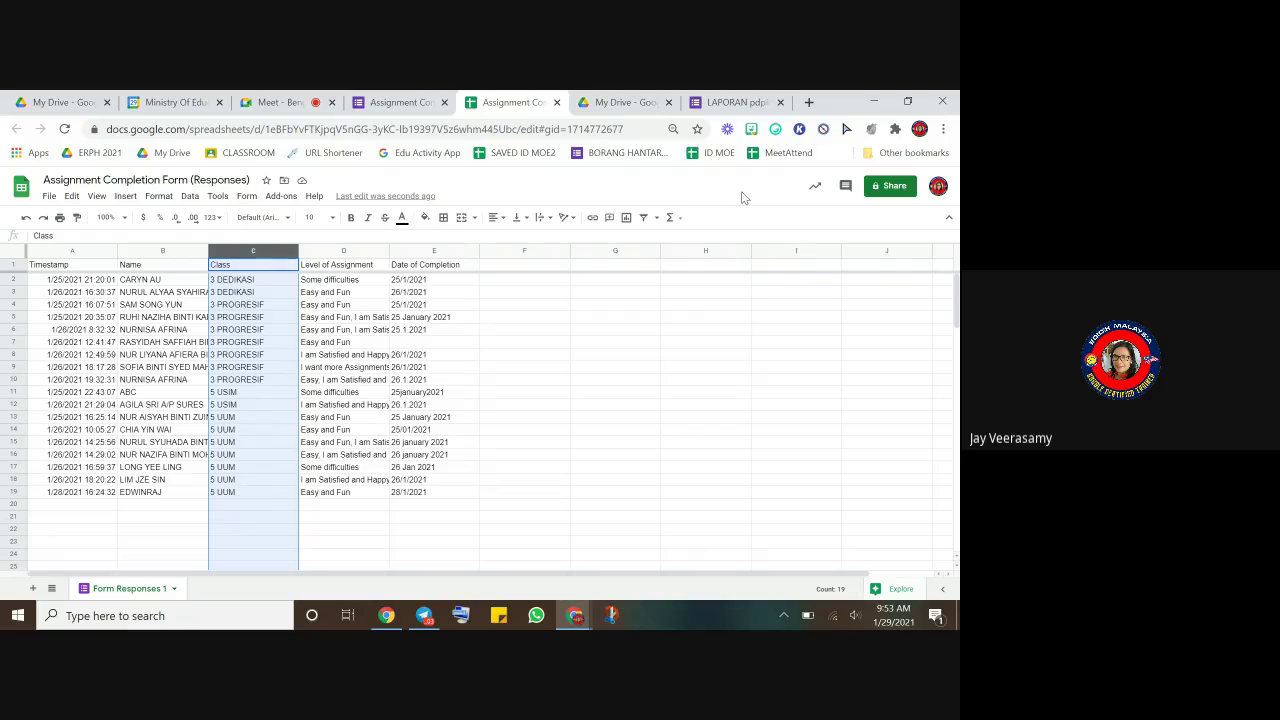
{"action": "left_click", "coordinate": [567, 405]}
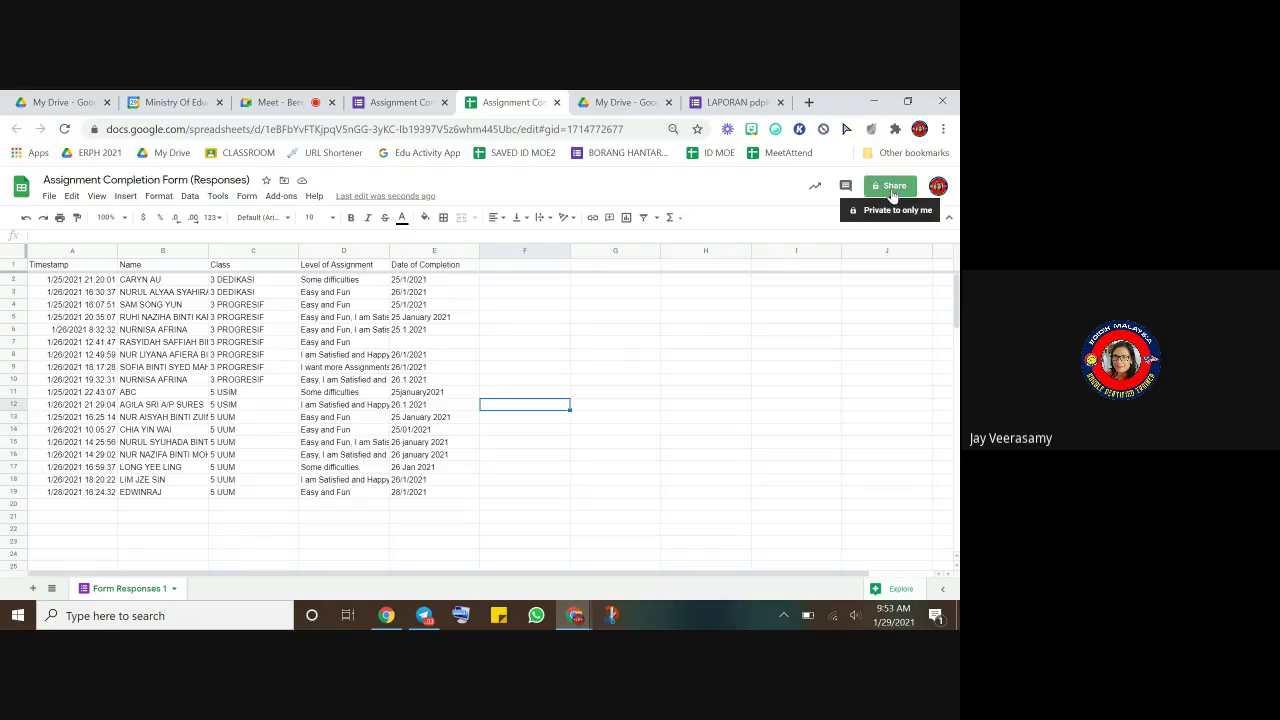
- Set the spreadsheet's link sharing to Anyone with the link as Viewer
{"action": "left_click", "coordinate": [895, 188]}
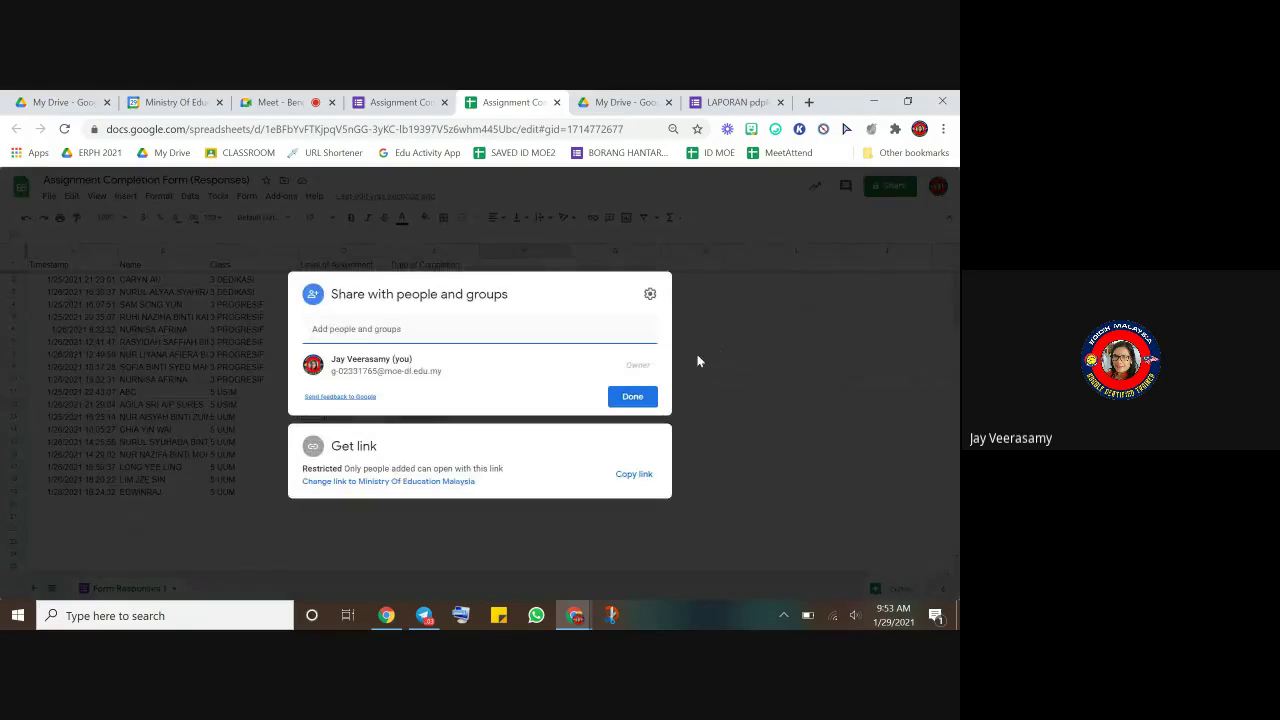
{"action": "left_click", "coordinate": [437, 483]}
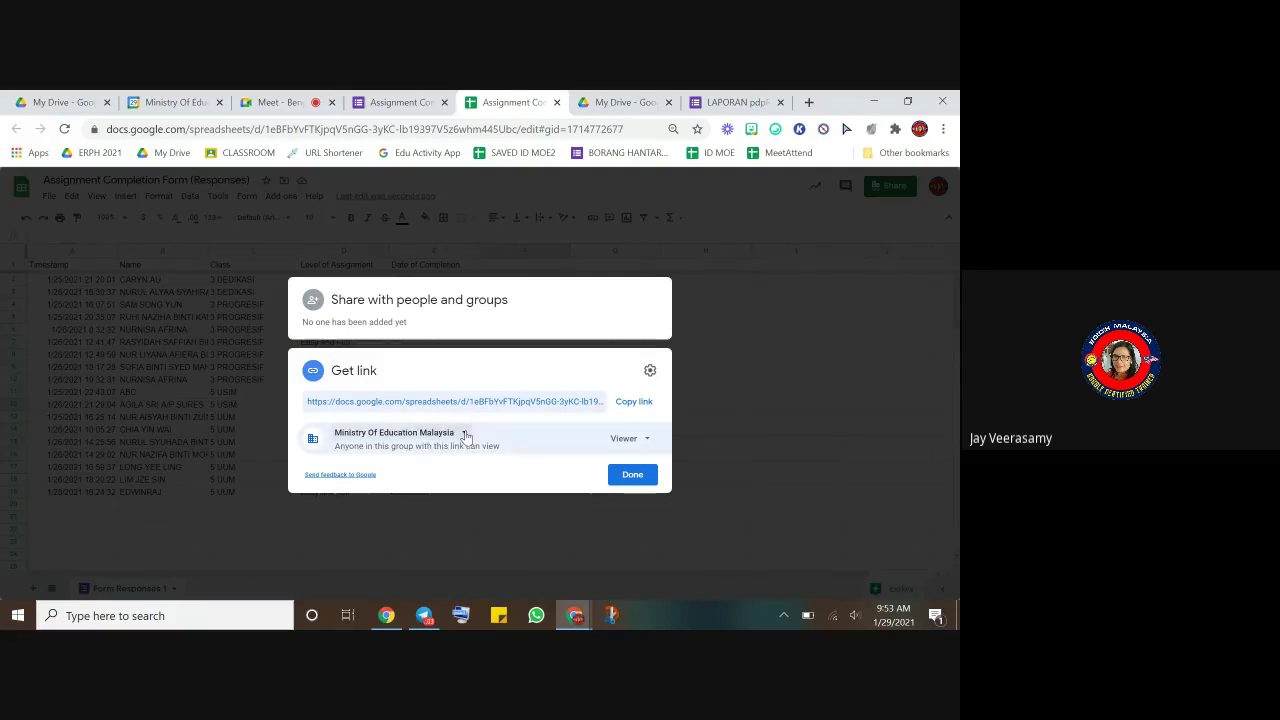
{"action": "left_click", "coordinate": [464, 434]}
{"action": "left_click", "coordinate": [449, 547]}
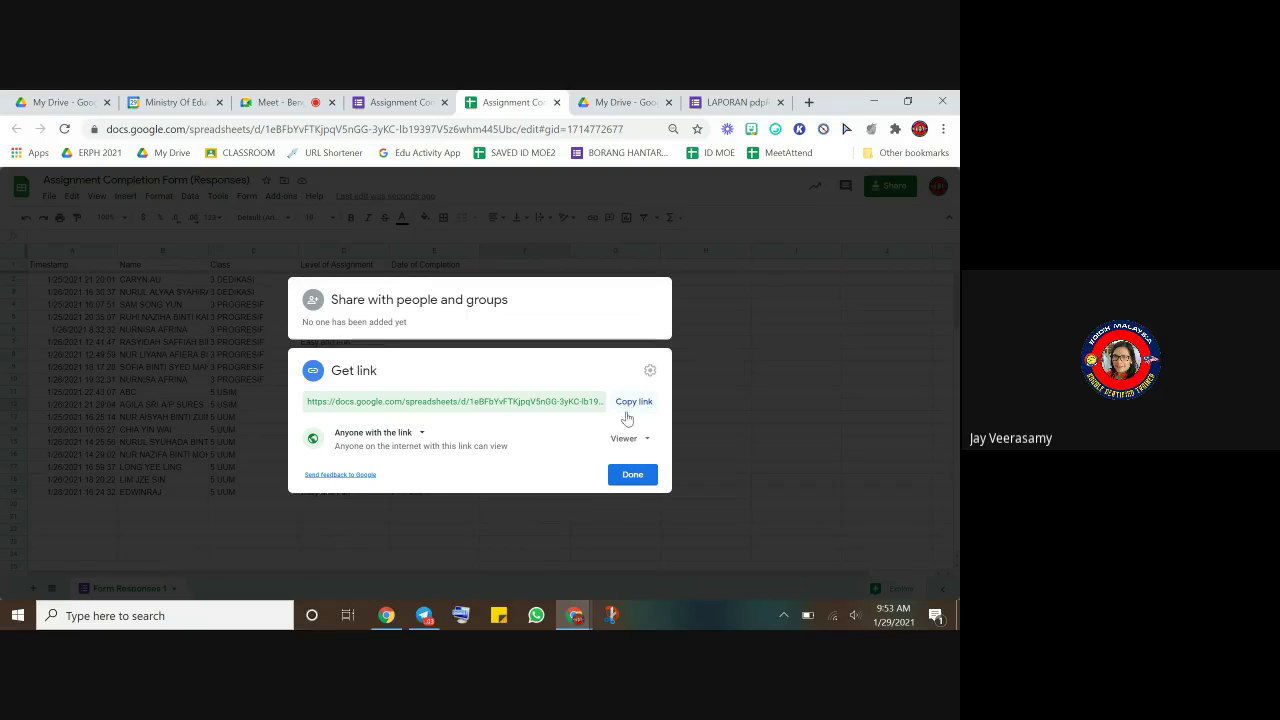
{"action": "left_click", "coordinate": [644, 441]}
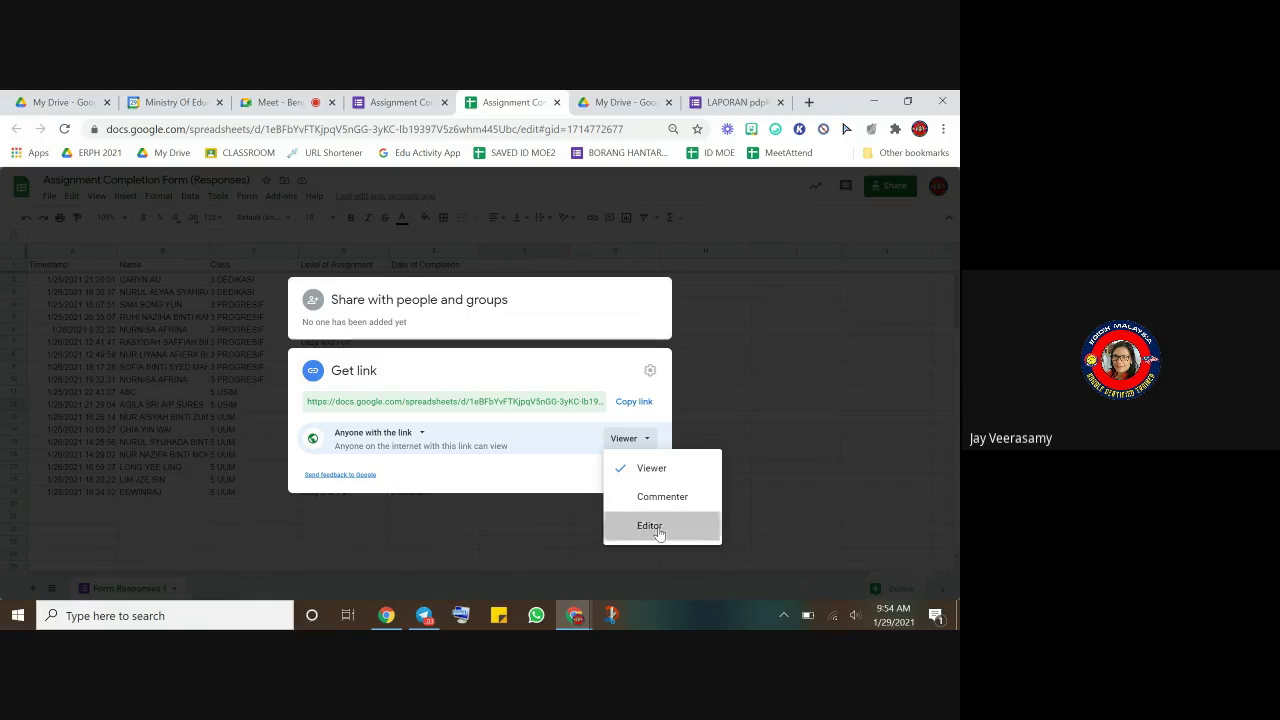
{"action": "left_click", "coordinate": [659, 533]}
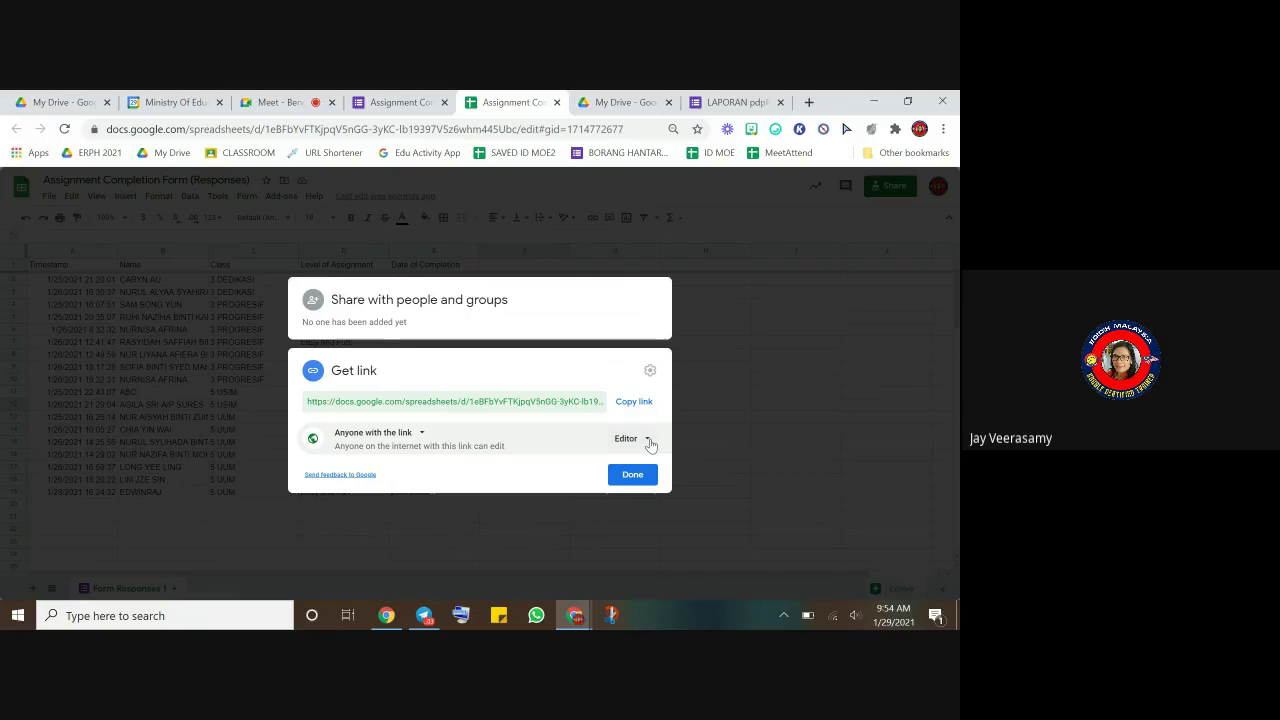
{"action": "left_click", "coordinate": [649, 440]}
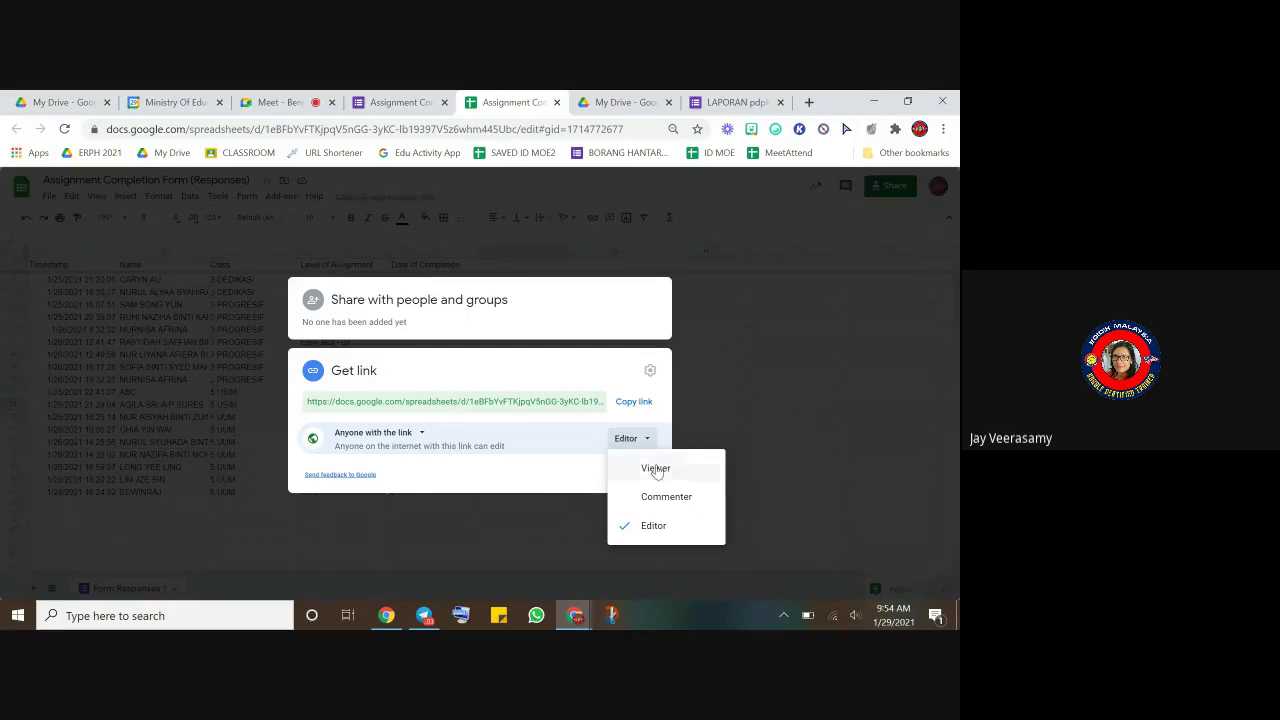
{"action": "left_click", "coordinate": [656, 466]}
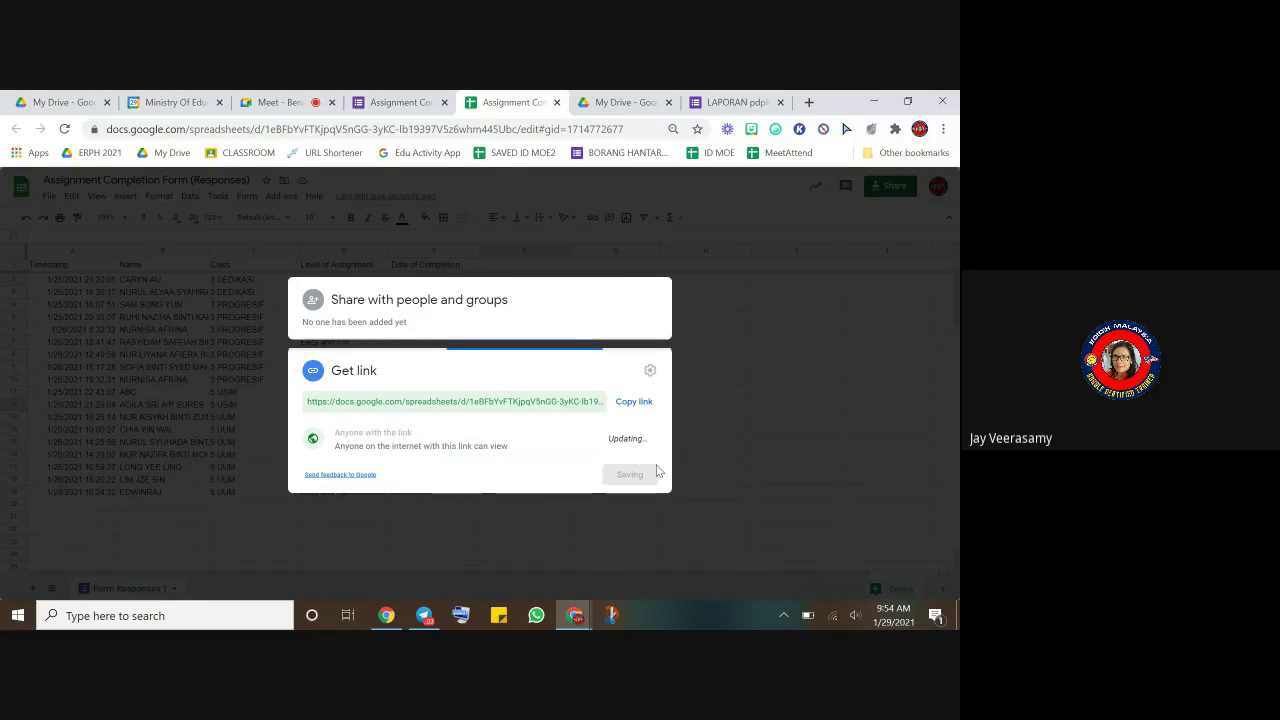
- Copy the sheet's sharing link, close the dialog and return to LAPORAN pdpR
{"action": "left_click", "coordinate": [632, 403]}
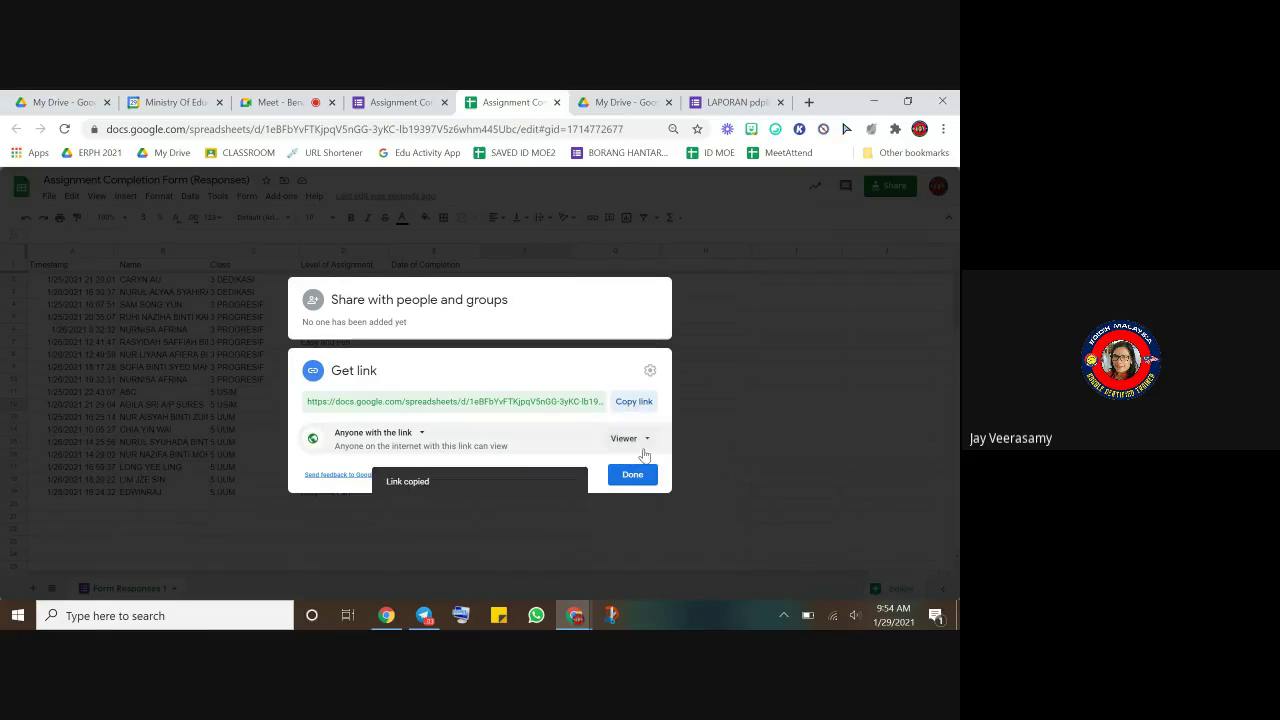
{"action": "left_click", "coordinate": [633, 474]}
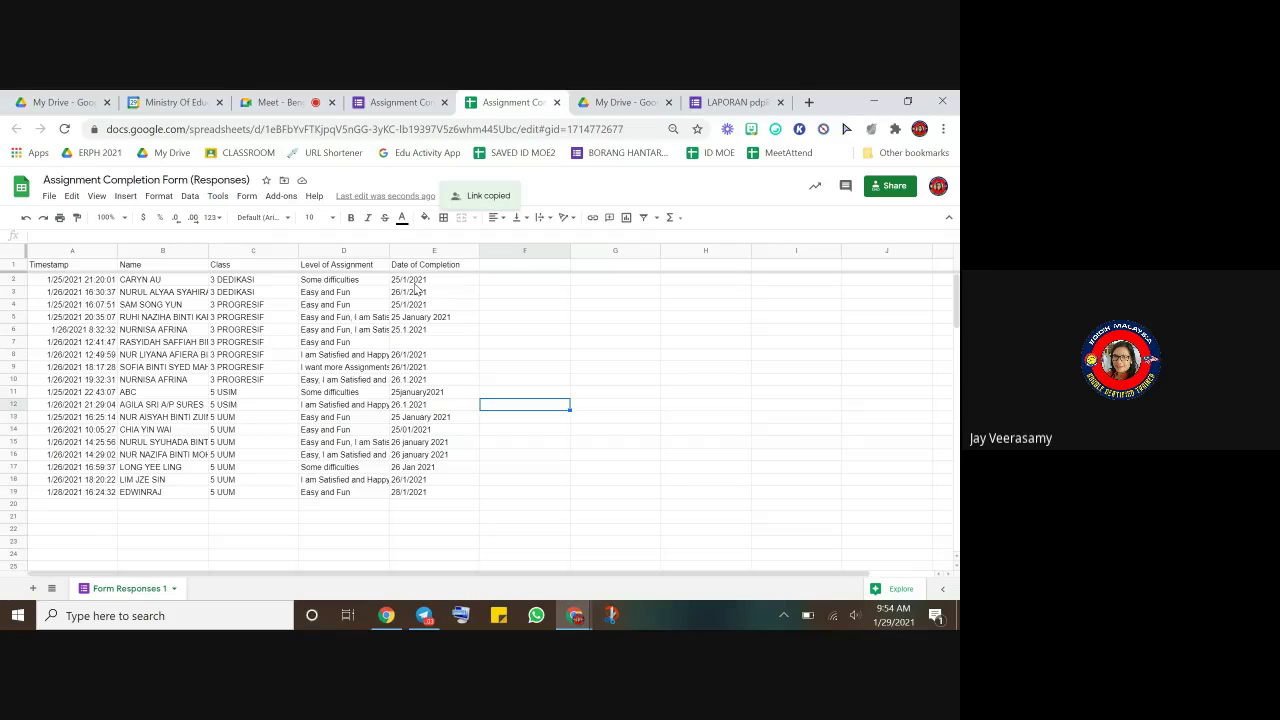
{"action": "left_click", "coordinate": [720, 103]}
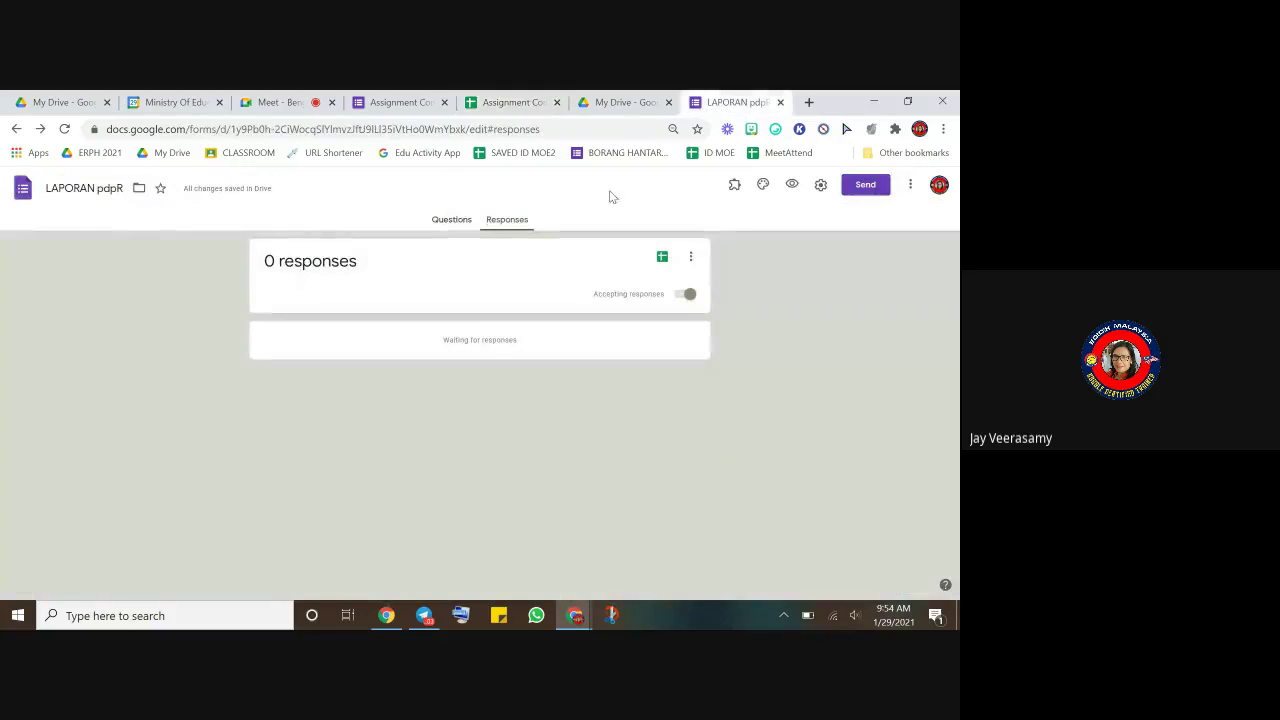
- Replace the Untitled Title section heading with the copied response-sheet link
{"action": "left_click", "coordinate": [456, 232]}
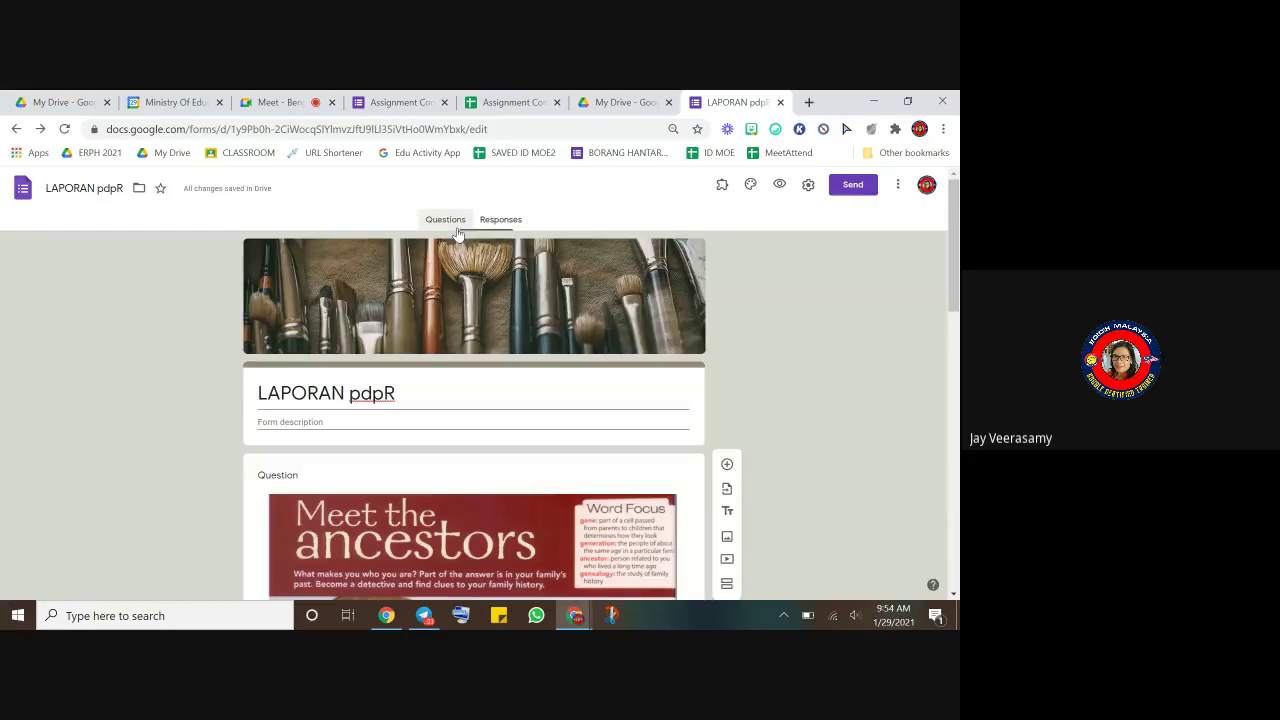
{"action": "scroll", "coordinate": [459, 349], "scroll_direction": "down", "scroll_amount": 1}
{"action": "scroll", "coordinate": [459, 349], "scroll_direction": "down", "scroll_amount": 15}
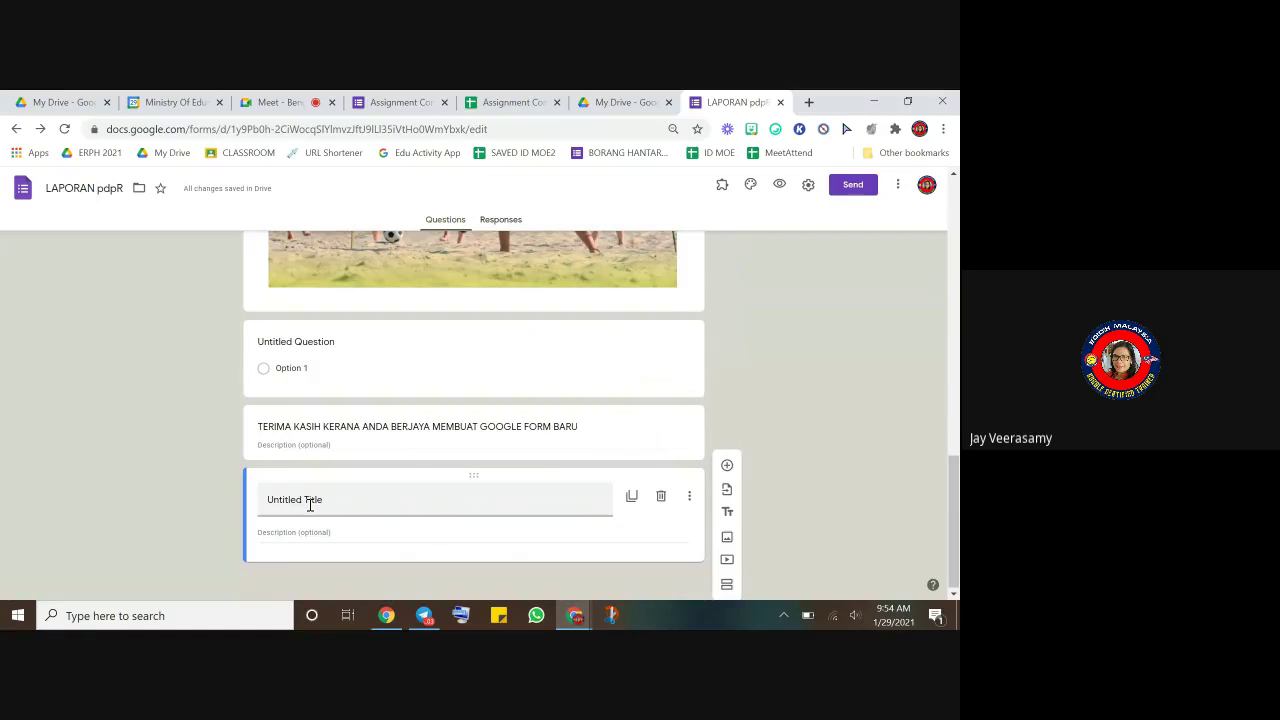
{"action": "triple_click", "coordinate": [305, 506]}
{"action": "right_click", "coordinate": [305, 506]}
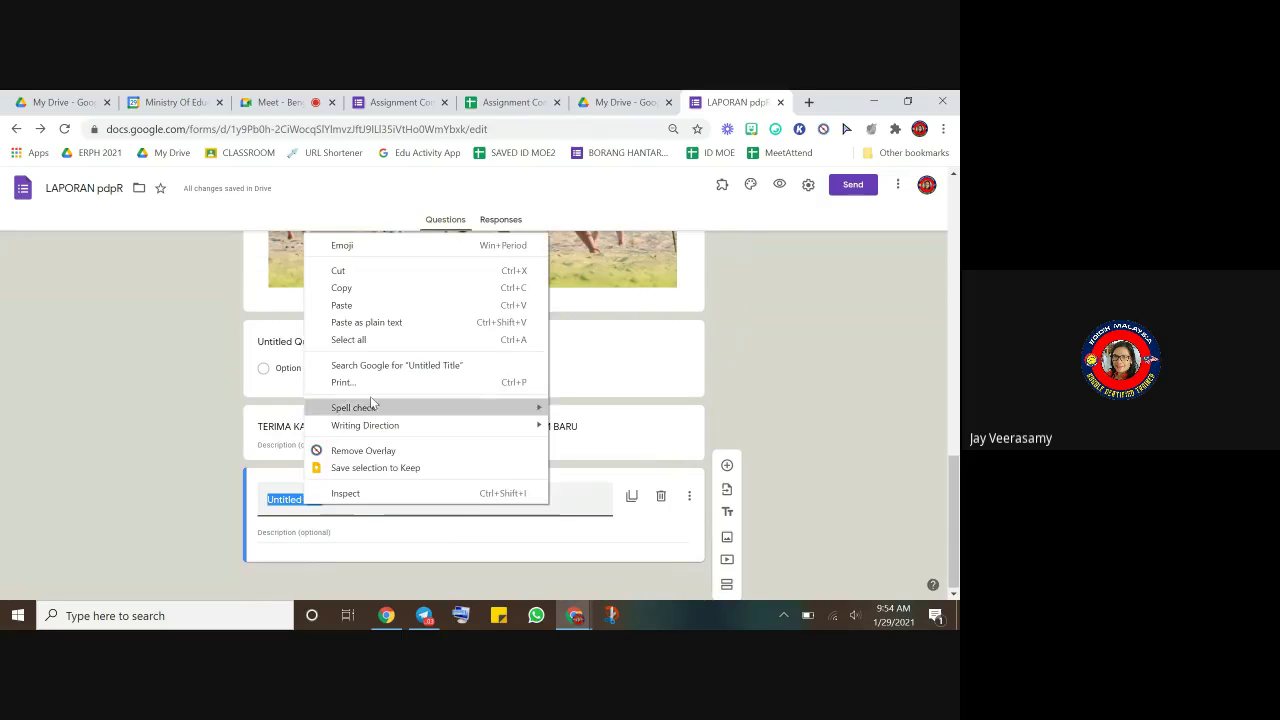
{"action": "left_click", "coordinate": [358, 305]}
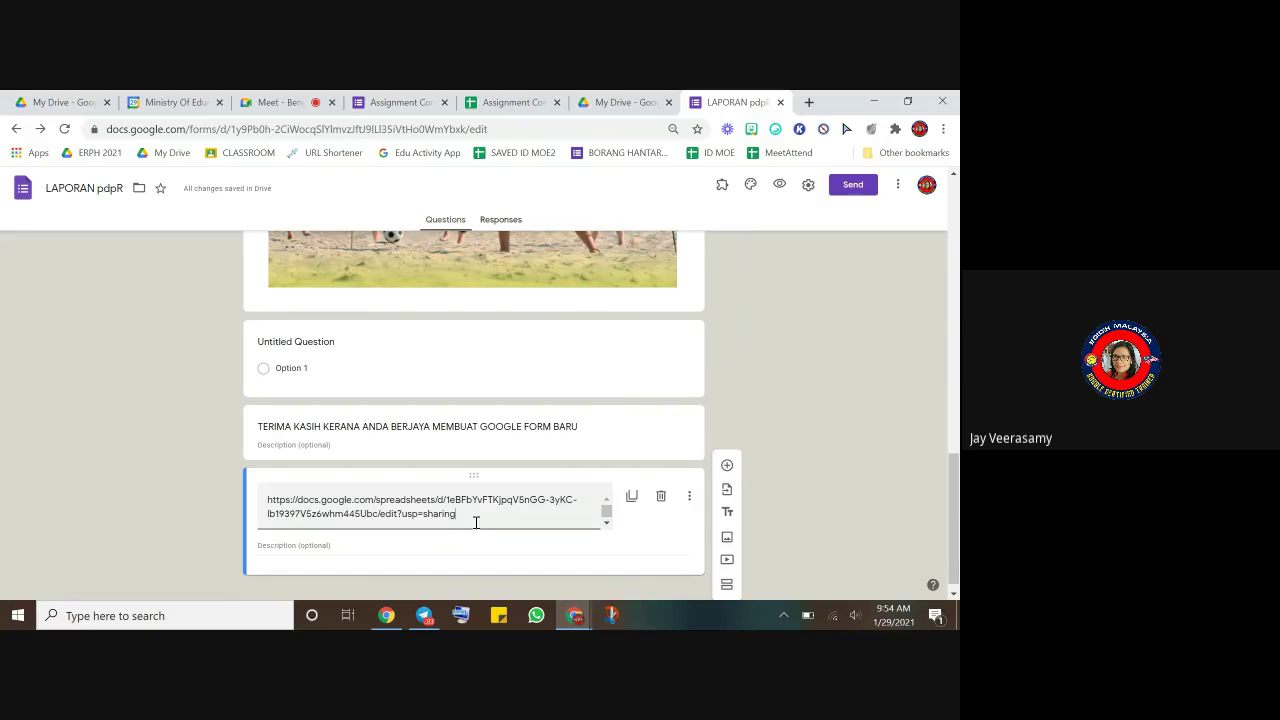
- Compare against the response spreadsheet and check the pasted link in the section title
{"action": "left_click", "coordinate": [512, 102]}
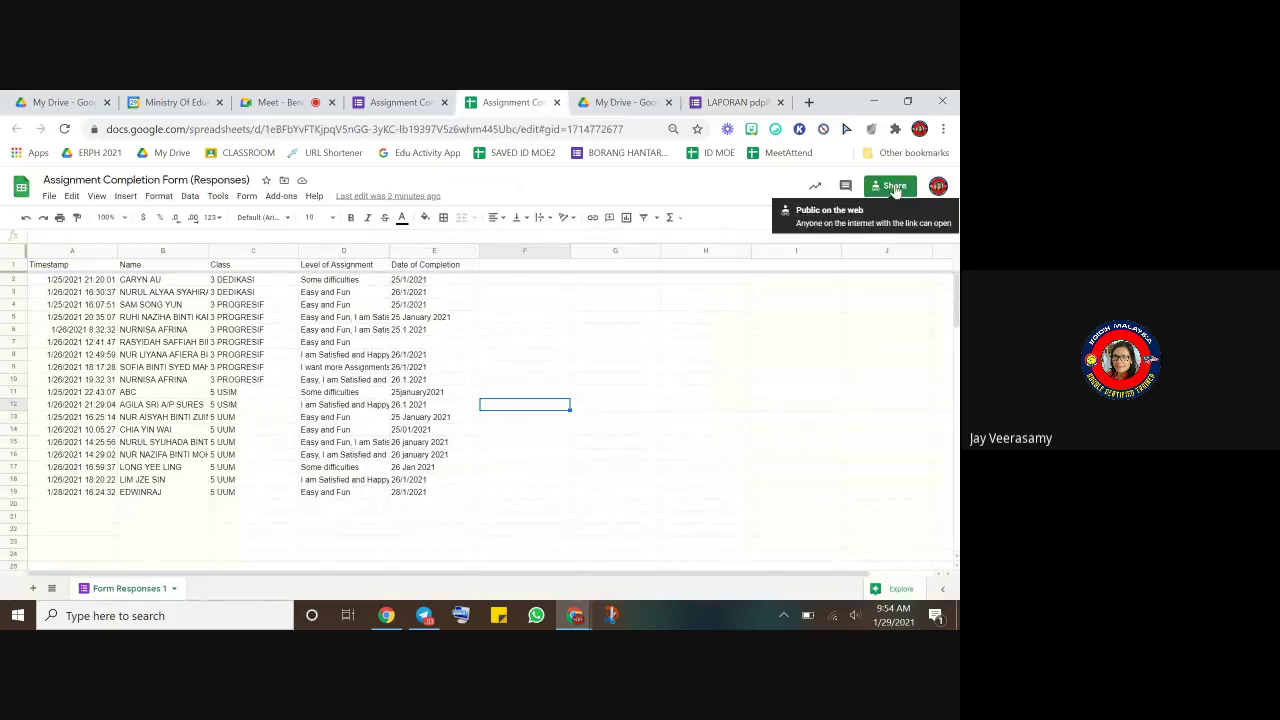
{"action": "left_click", "coordinate": [735, 102]}
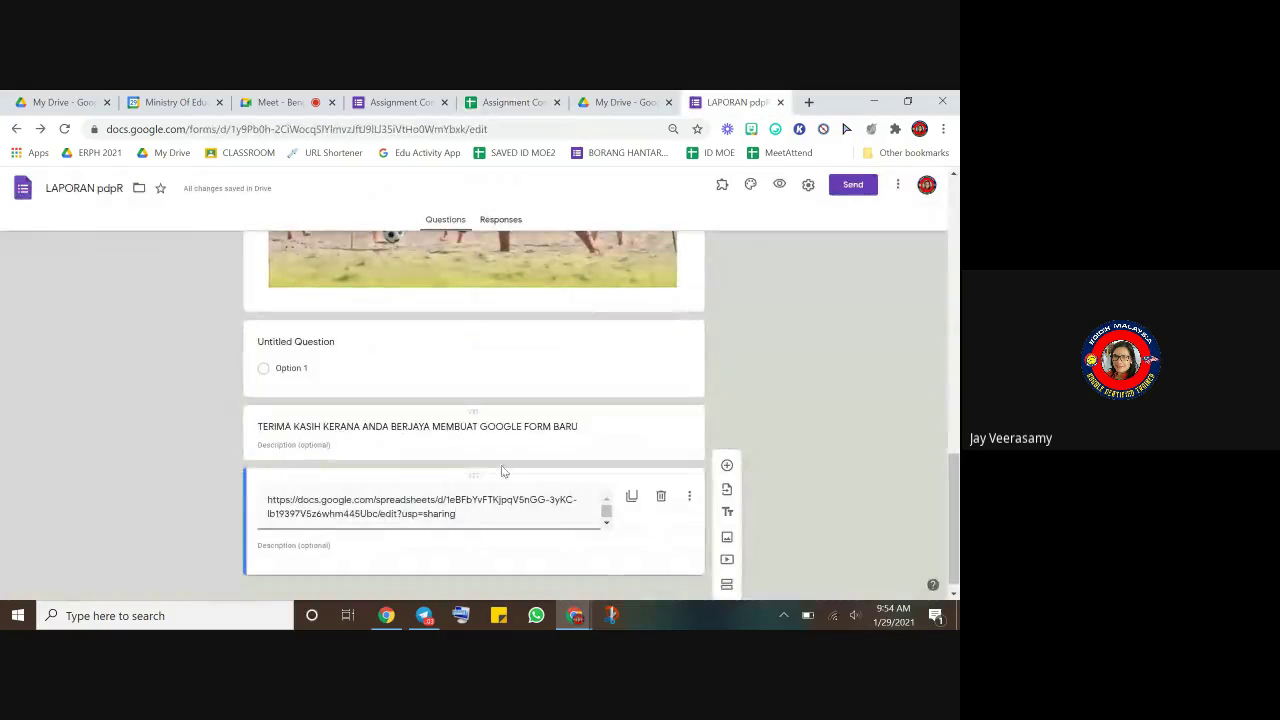
{"action": "left_click", "coordinate": [540, 514]}
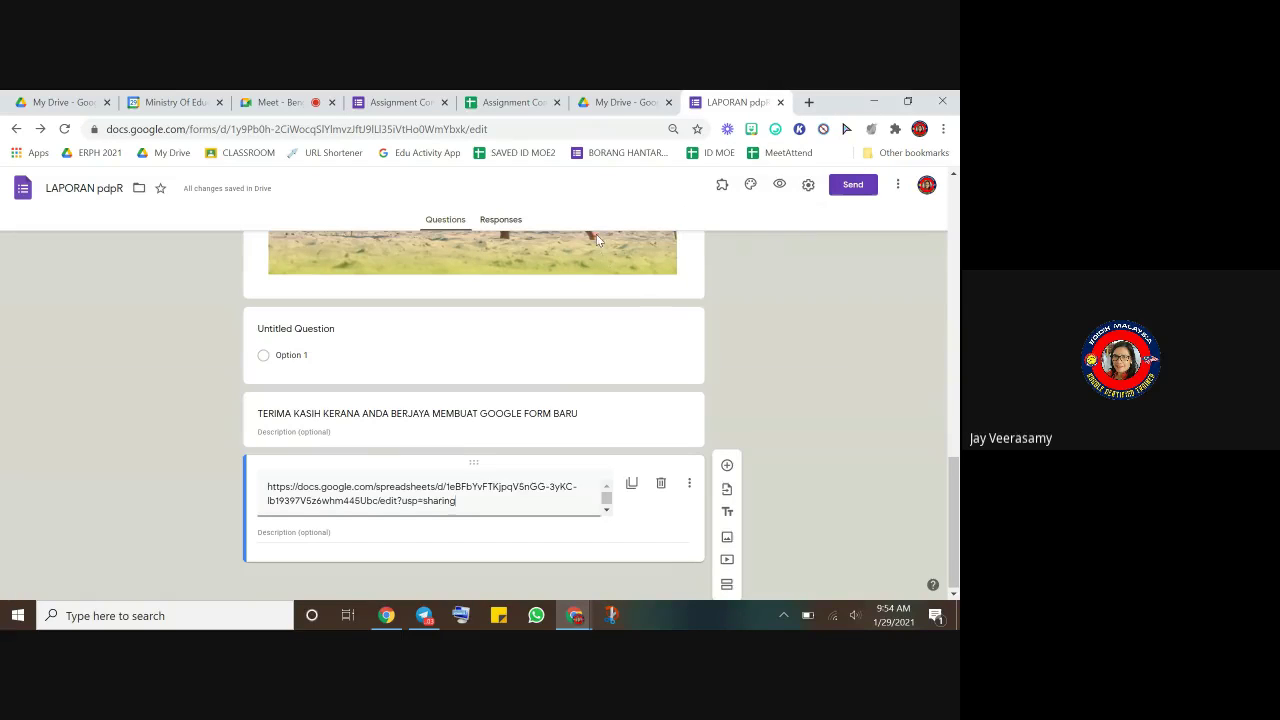
{"action": "left_click", "coordinate": [780, 186]}
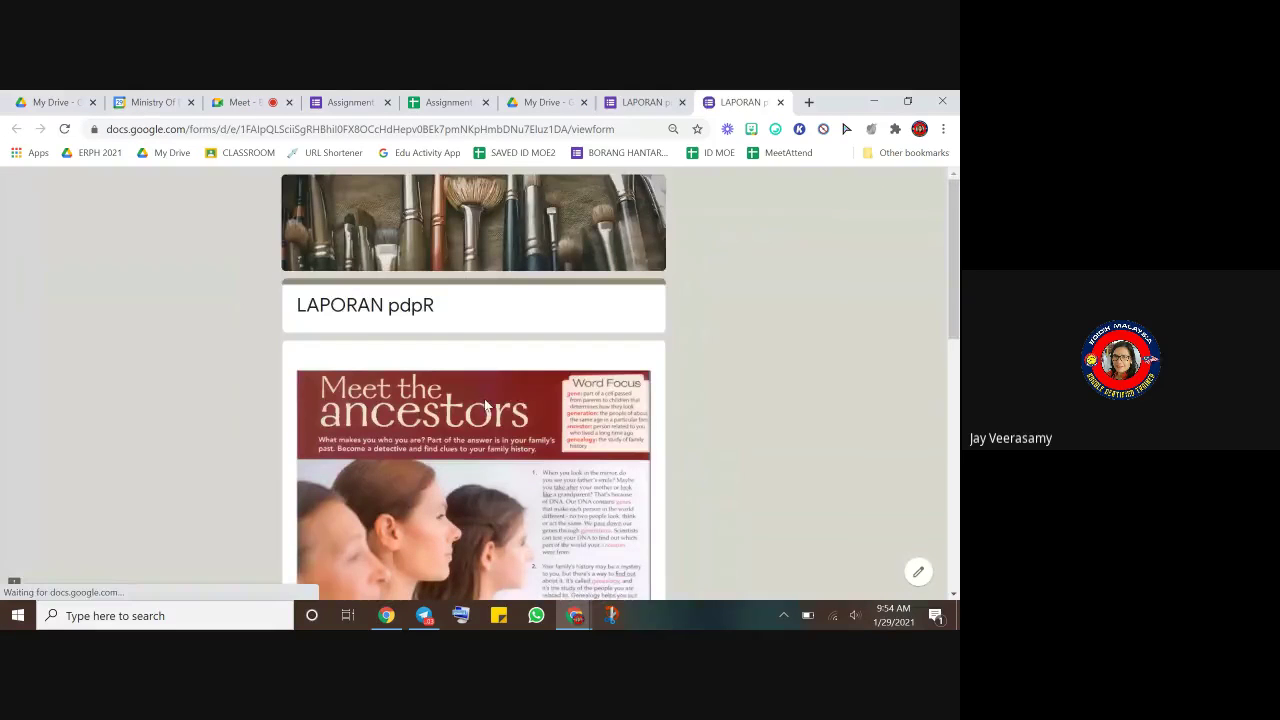
{"action": "scroll", "coordinate": [485, 404], "scroll_direction": "down", "scroll_amount": 10}
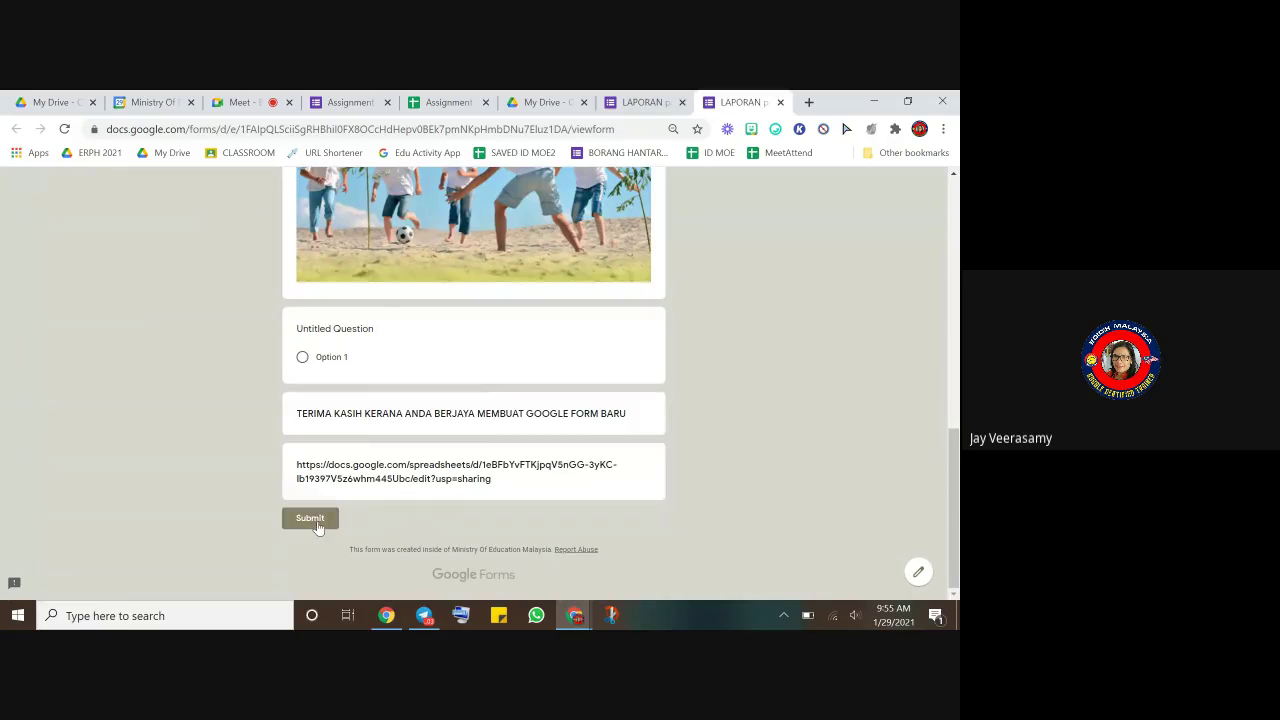
{"action": "scroll", "coordinate": [393, 329], "scroll_direction": "up", "scroll_amount": 10}
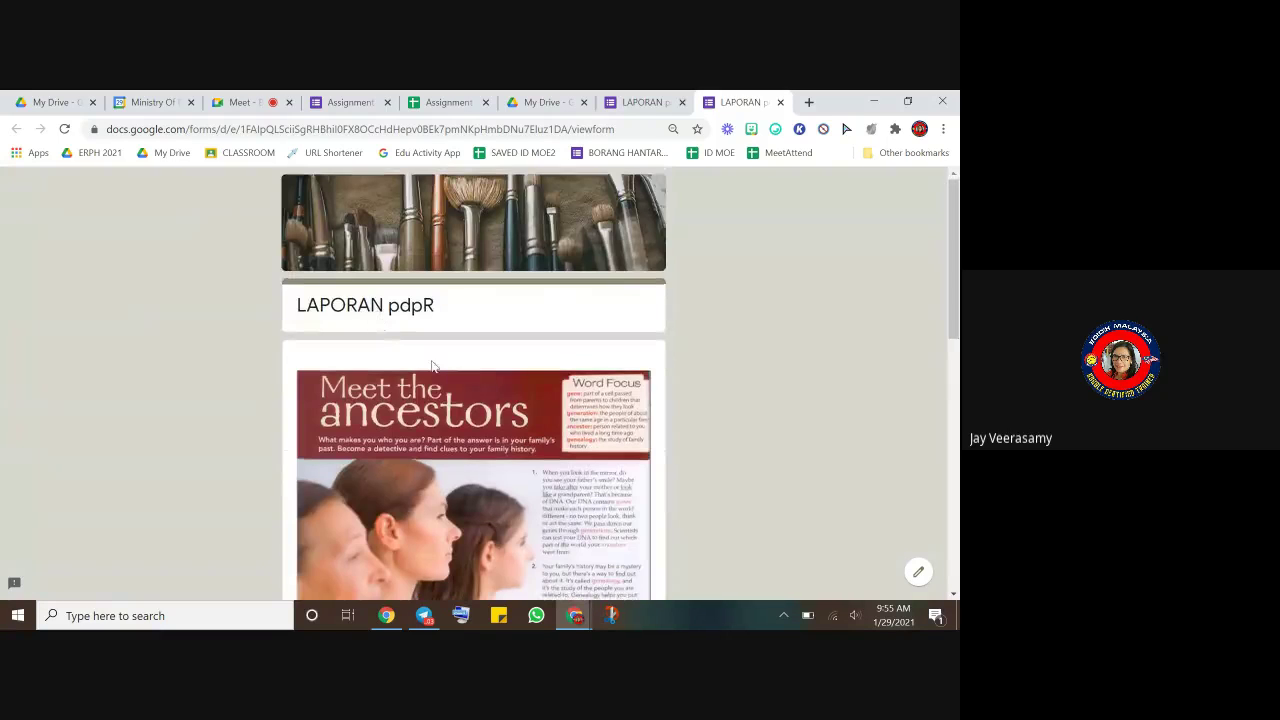
{"action": "scroll", "coordinate": [428, 377], "scroll_direction": "down", "scroll_amount": 10}
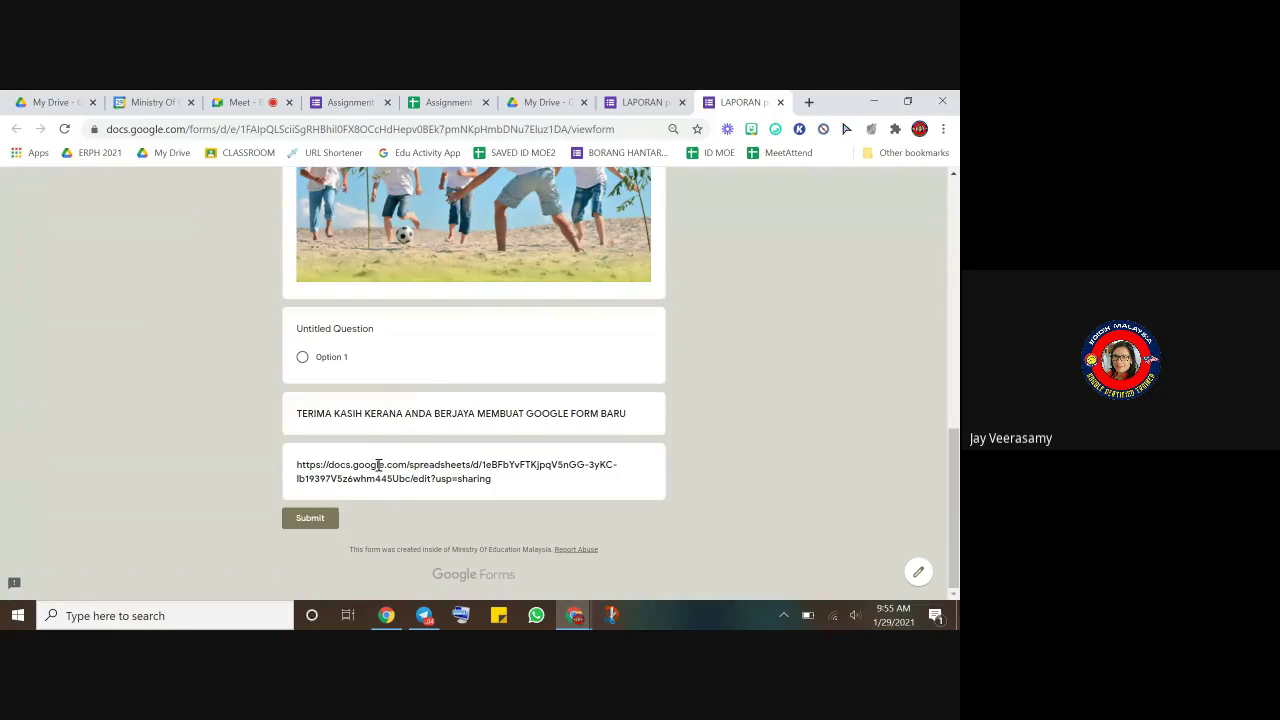
{"action": "left_click", "coordinate": [445, 102]}
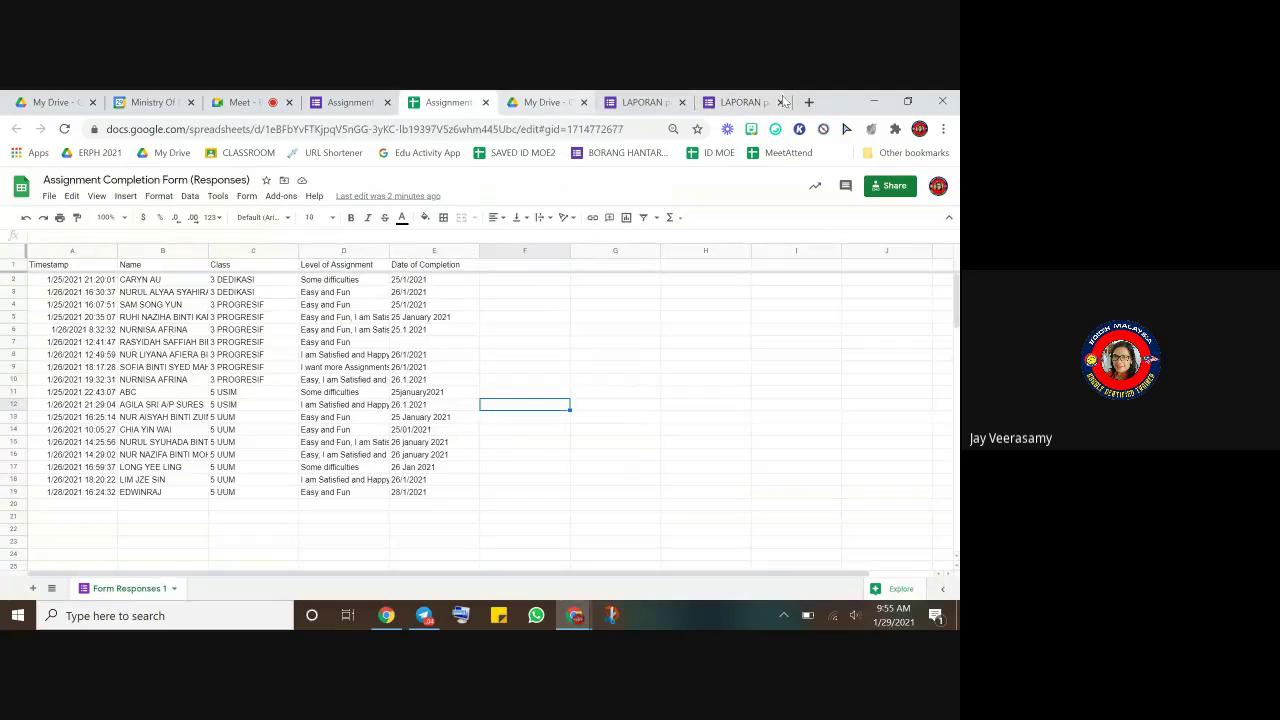
{"action": "left_click", "coordinate": [742, 102]}
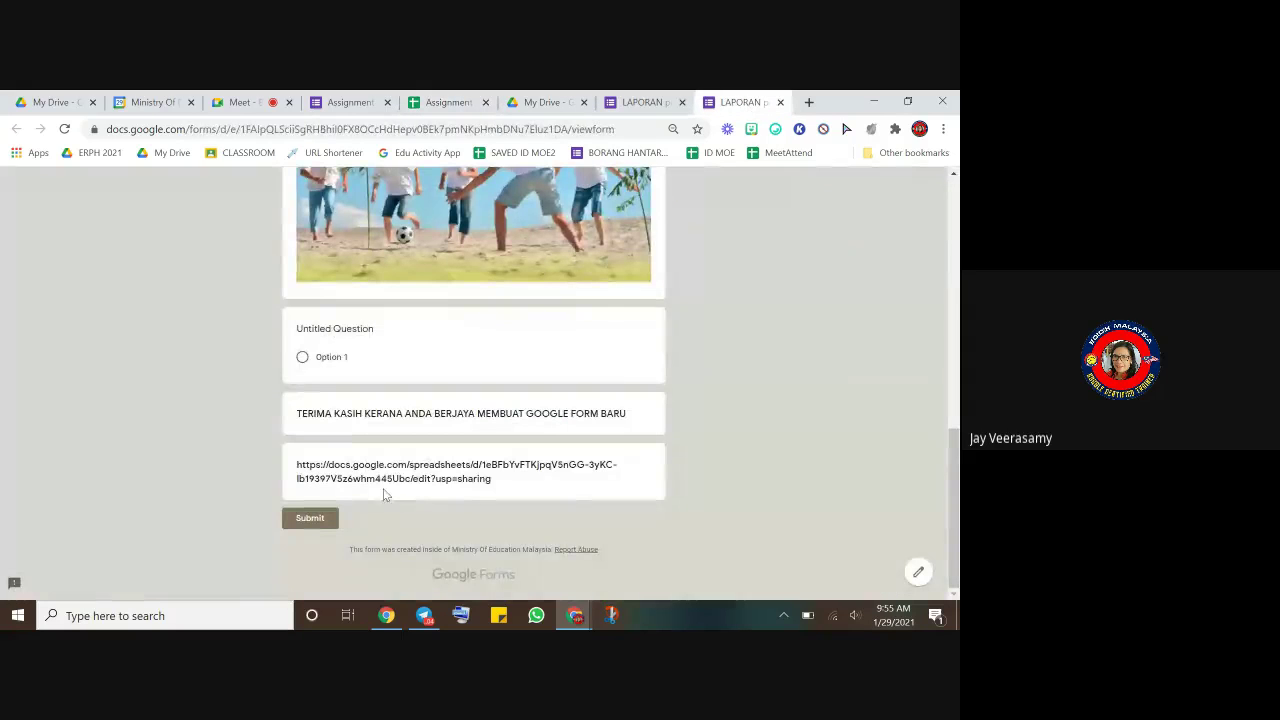
{"action": "left_click", "coordinate": [780, 102]}
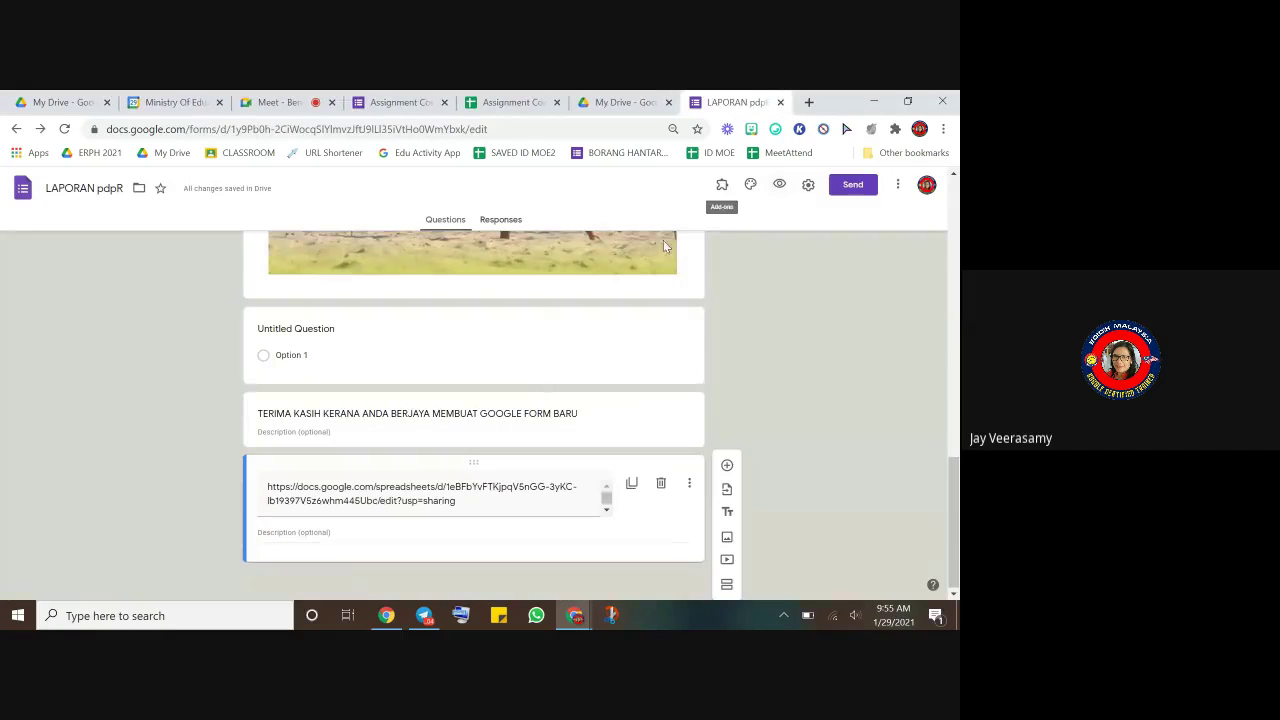
- Extend the confirmation message to end '. SILA SEMAK…' and paste the spreadsheet link below
{"action": "scroll", "coordinate": [600, 307], "scroll_direction": "up", "scroll_amount": 10}
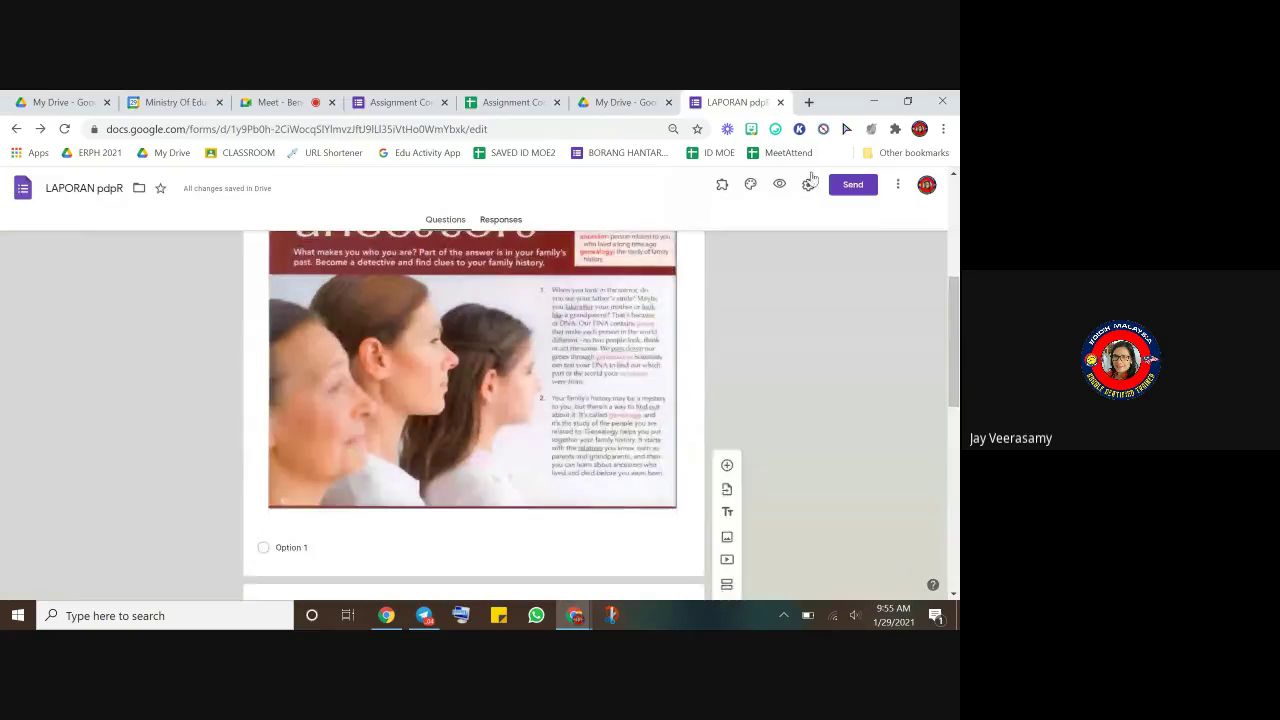
{"action": "left_click", "coordinate": [810, 190]}
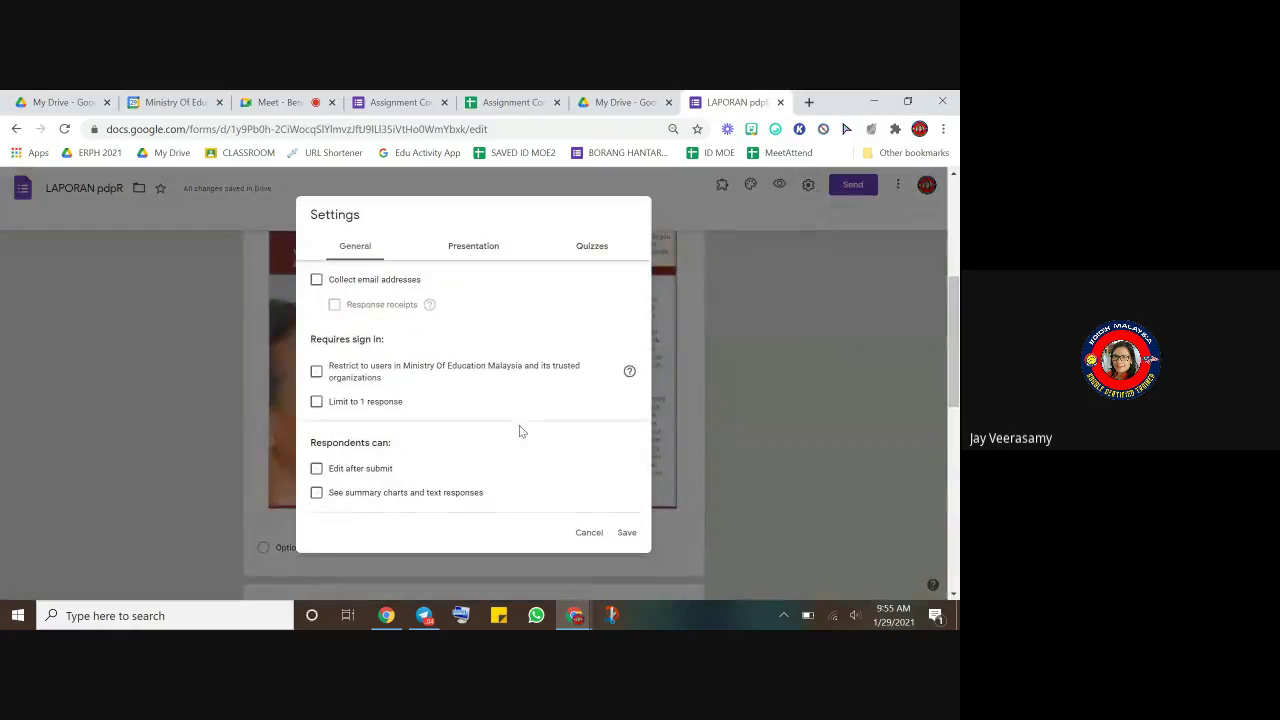
{"action": "left_click", "coordinate": [477, 251]}
{"action": "left_click", "coordinate": [389, 380]}
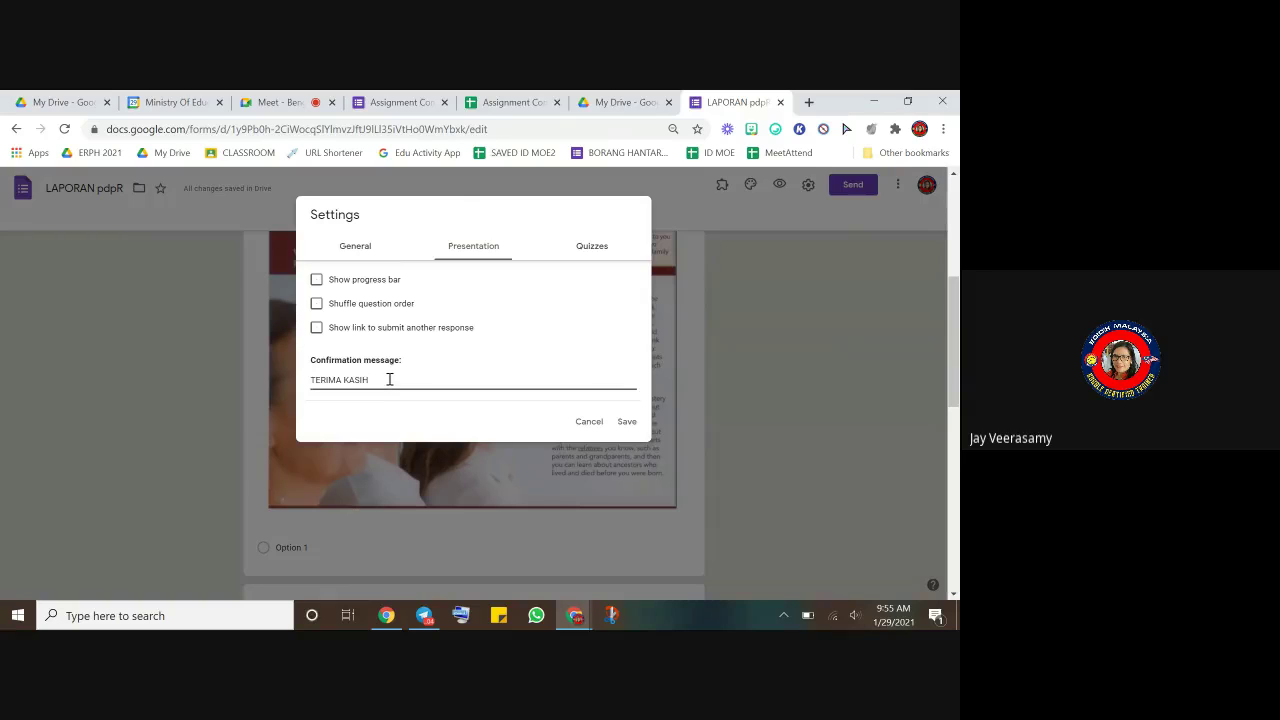
{"action": "type", "text": ". SIL"}
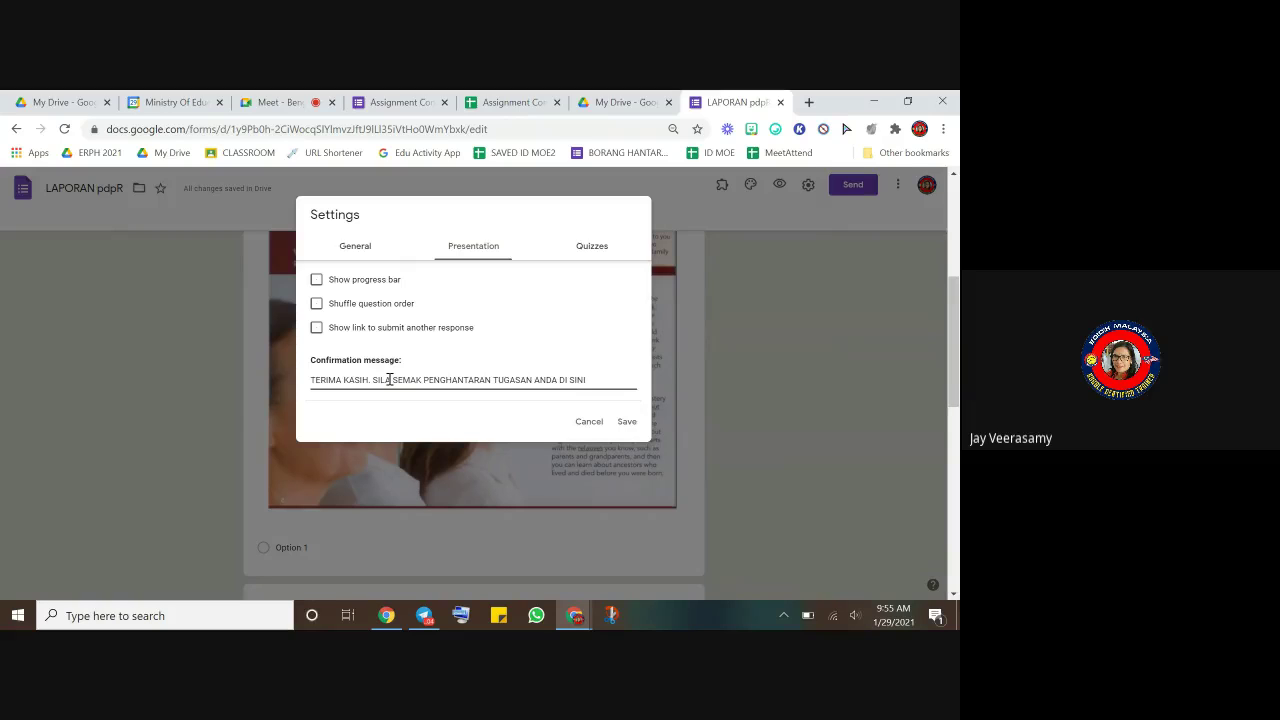
{"action": "key", "text": "Return"}
{"action": "key", "text": "Return"}
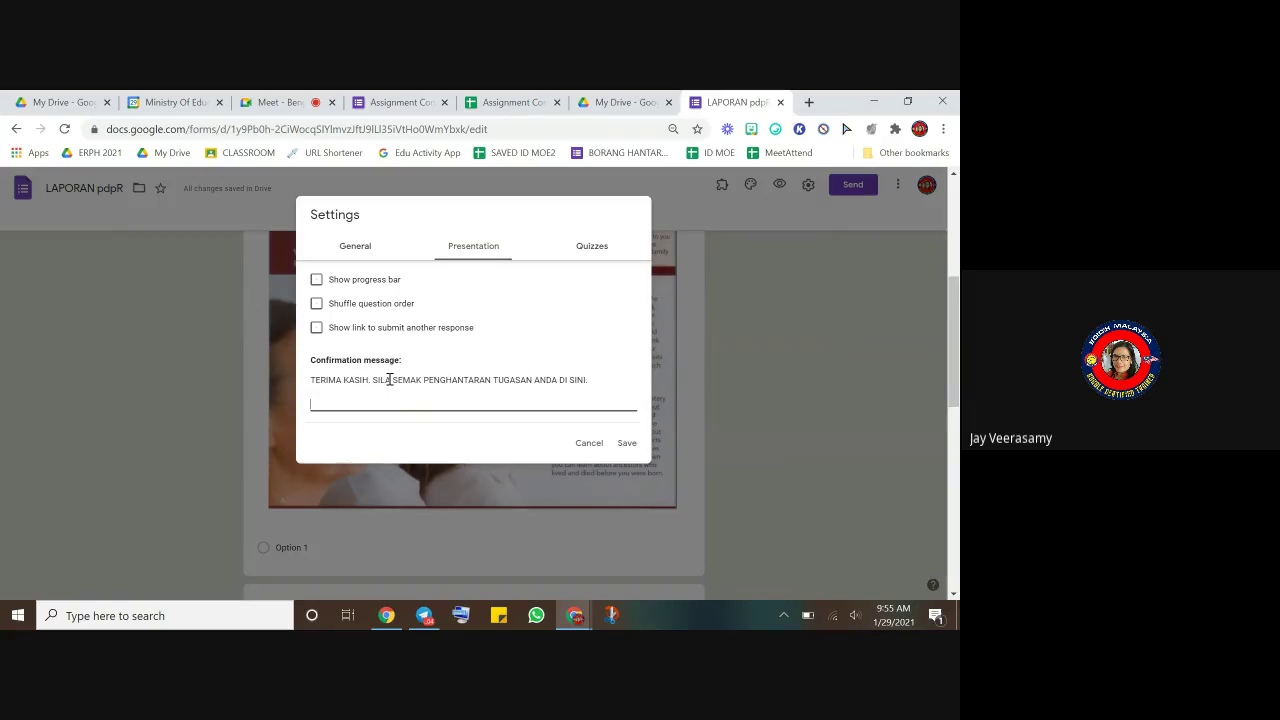
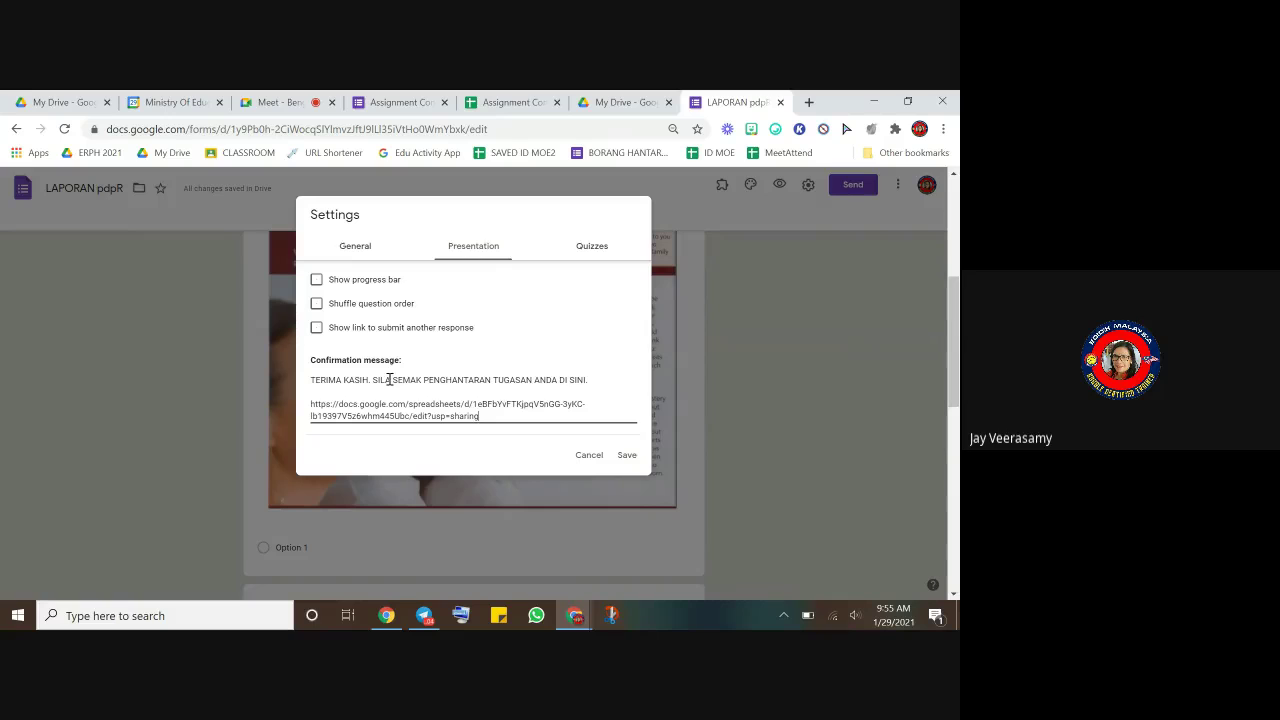
- Save the new confirmation message, then preview the form and close the preview
{"action": "left_click", "coordinate": [630, 458]}
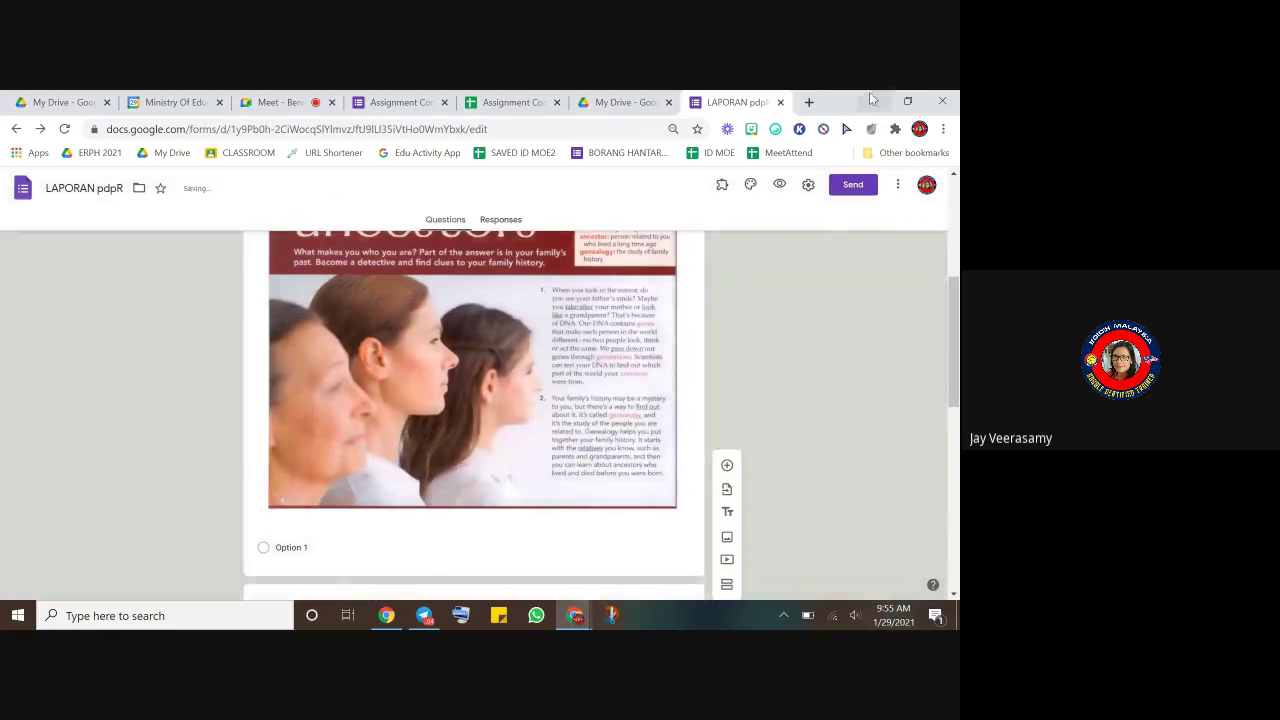
{"action": "left_click", "coordinate": [780, 188]}
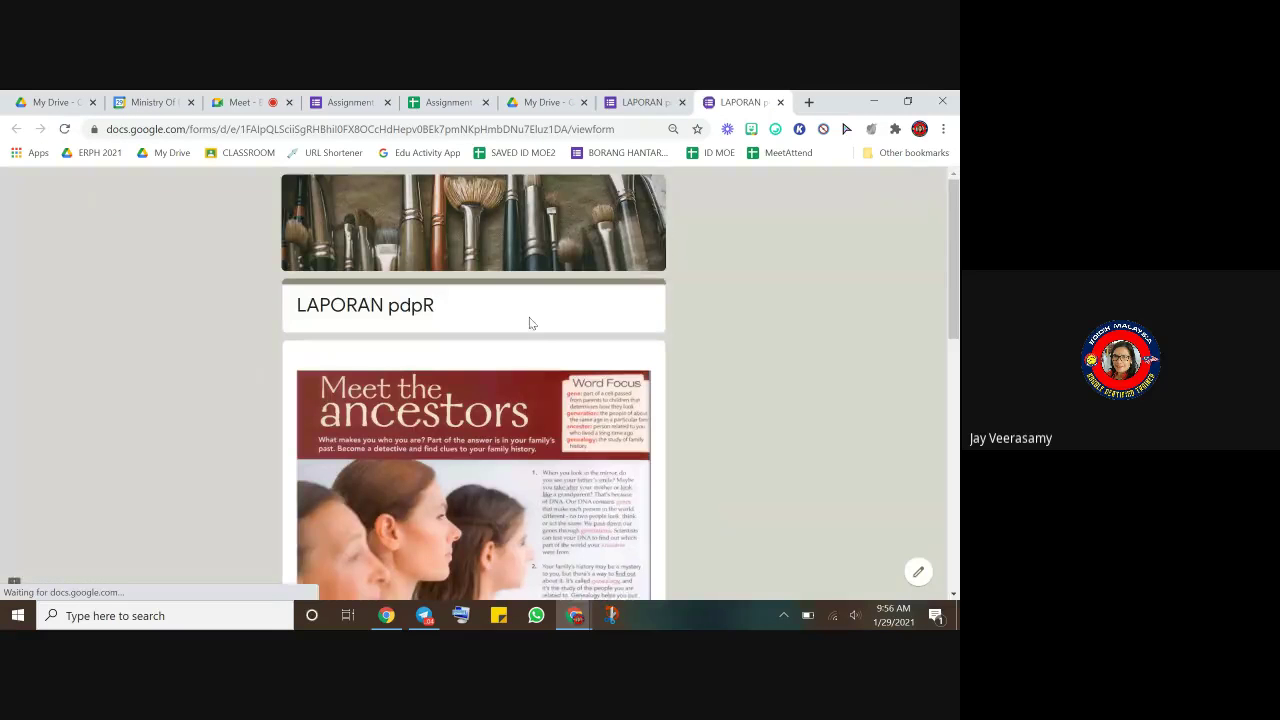
{"action": "left_click", "coordinate": [781, 103]}
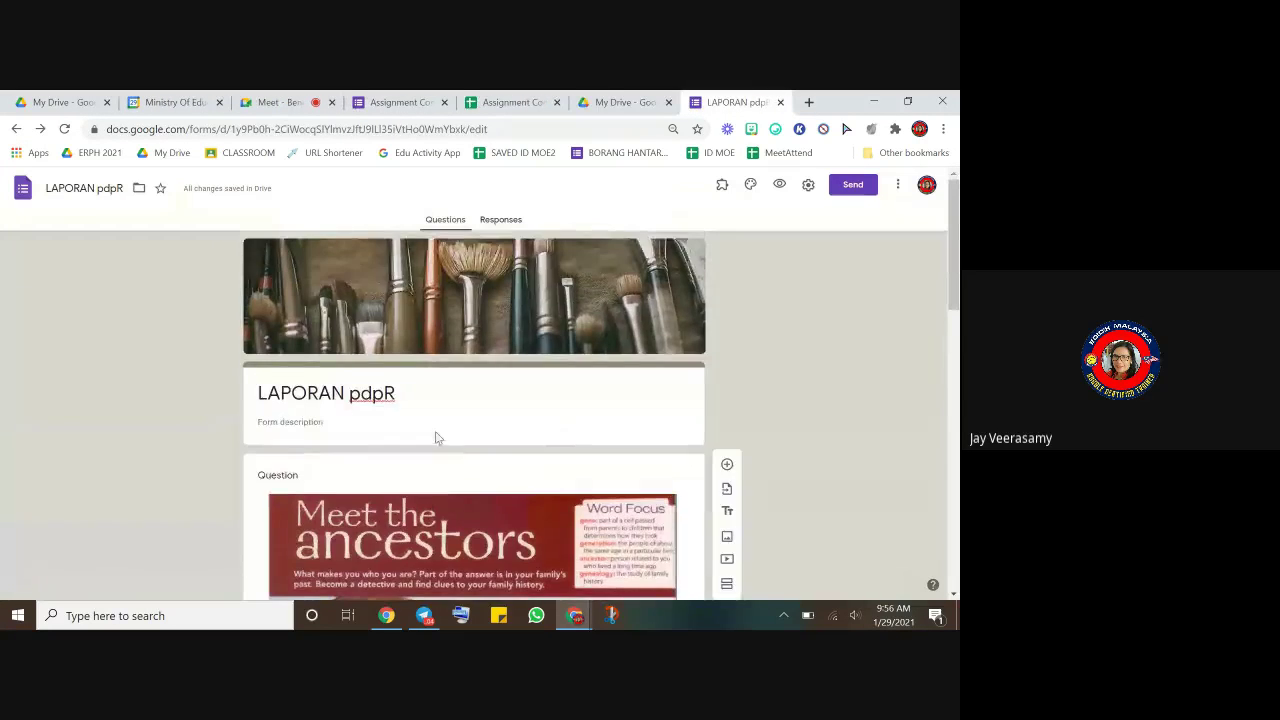
- Add a required short-answer question NAMA below the form header
{"action": "left_click", "coordinate": [484, 416]}
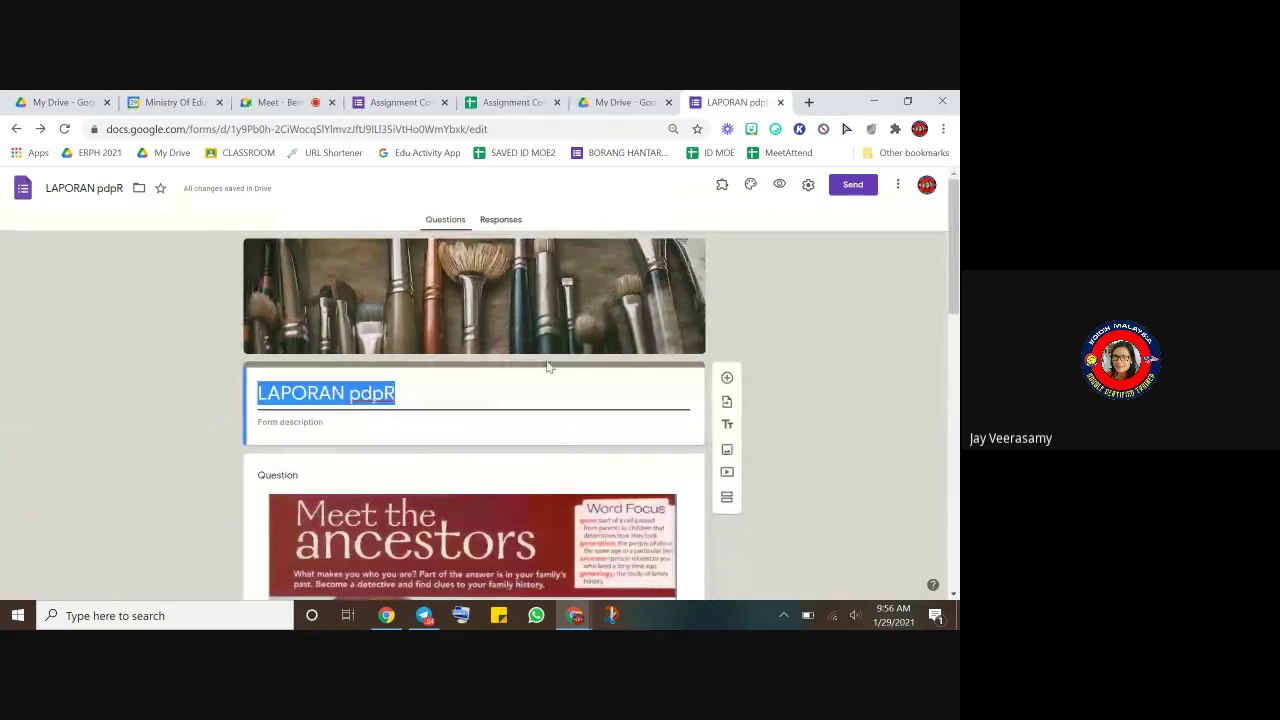
{"action": "left_click", "coordinate": [727, 379]}
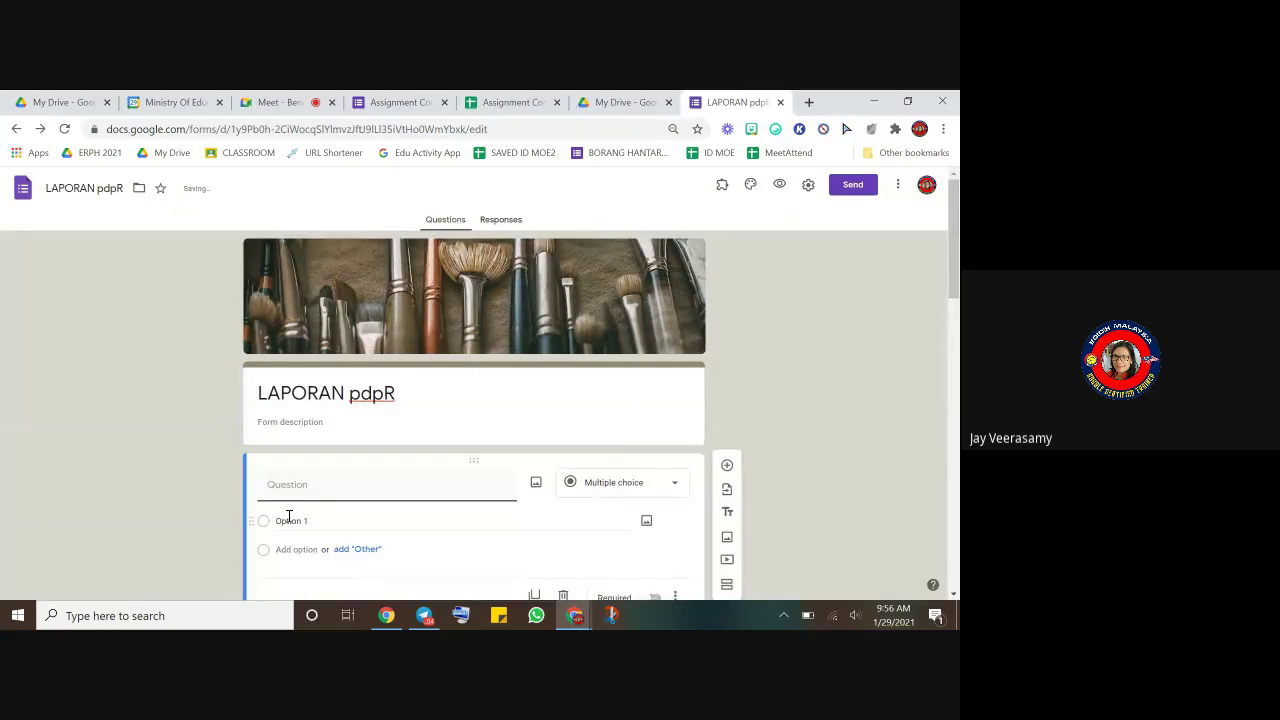
{"action": "type", "text": "a"}
{"action": "key", "text": "BackSpace"}
{"action": "type", "text": "NAMA"}
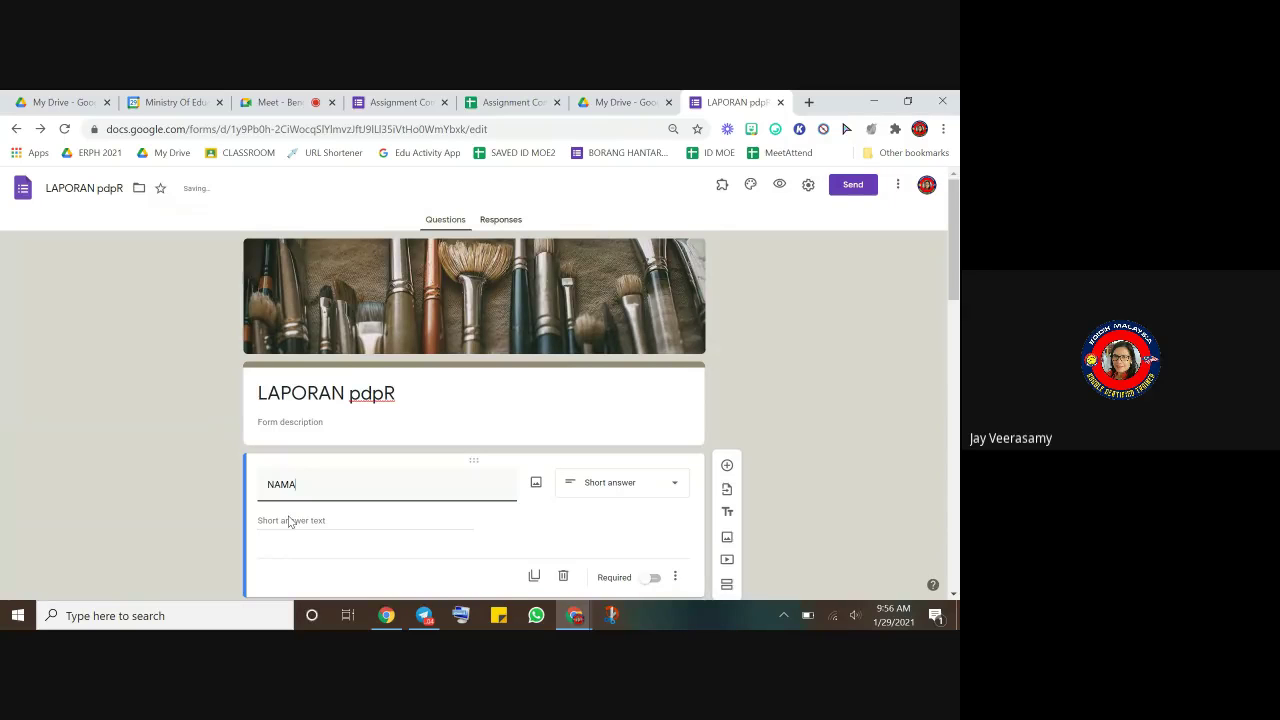
{"action": "left_click", "coordinate": [652, 577]}
- Add a KELAS question below NAMA and make it short answer
{"action": "left_click", "coordinate": [727, 465]}
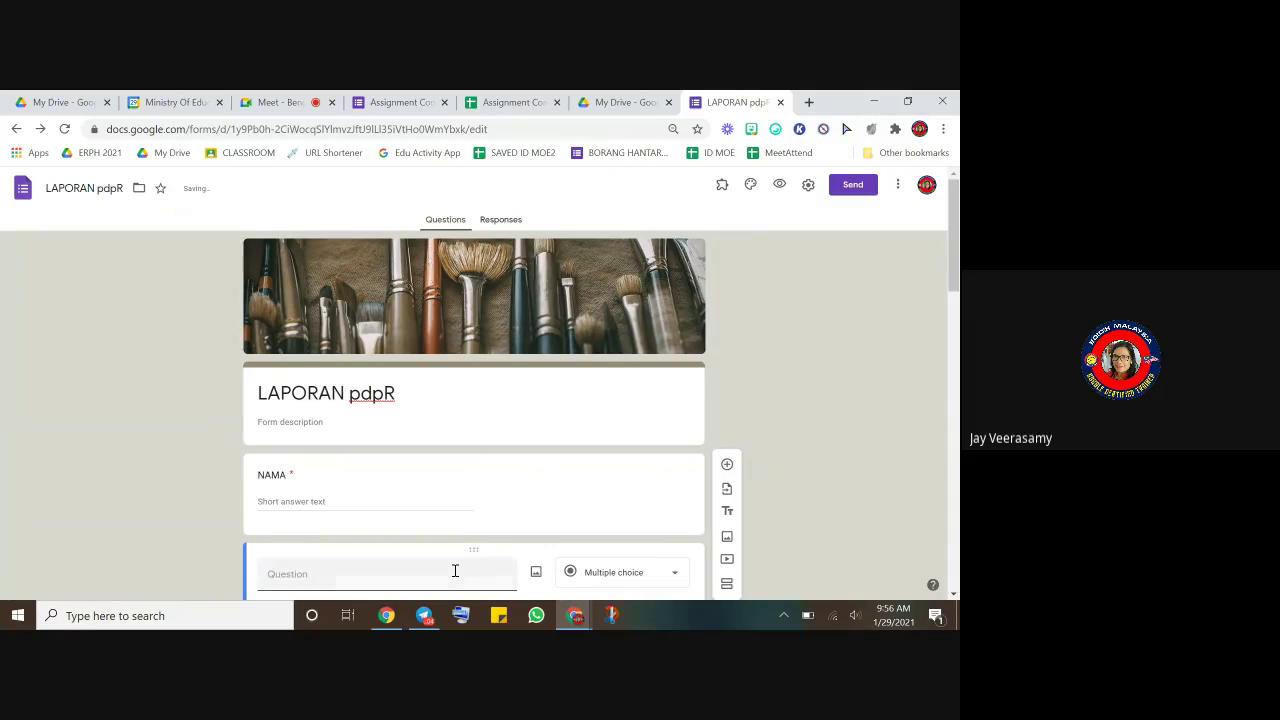
{"action": "type", "text": "KELAS"}
{"action": "left_click", "coordinate": [674, 578]}
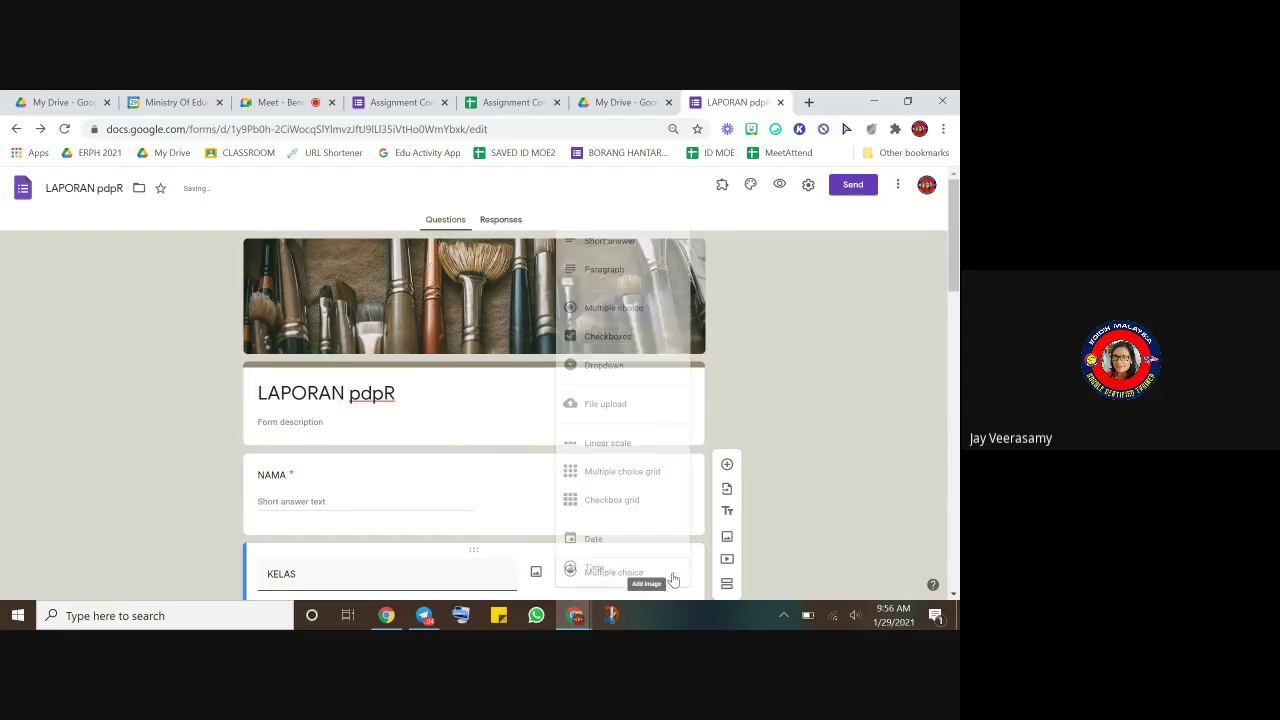
{"action": "left_click", "coordinate": [632, 241]}
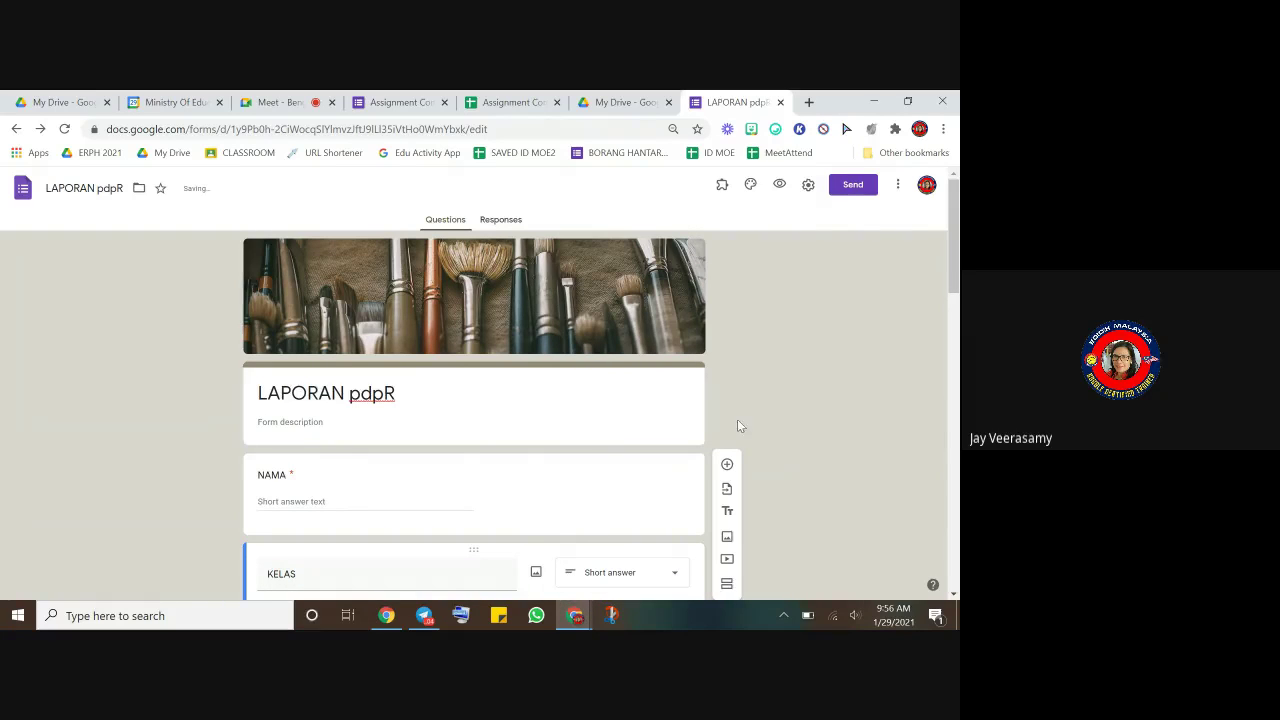
- In the preview, enter a respondent name for NAMA and 3JAY for KELAS
{"action": "left_click", "coordinate": [778, 184]}
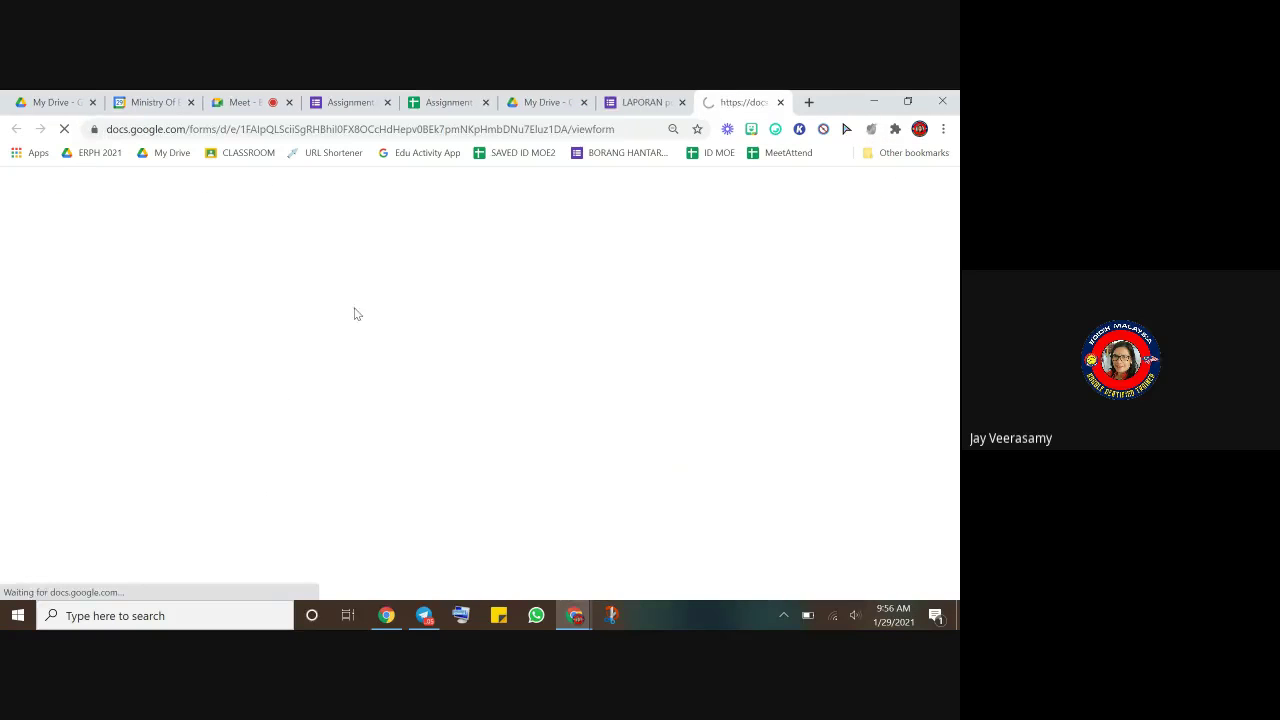
{"action": "left_click", "coordinate": [348, 412]}
{"action": "type", "text": "JAY"}
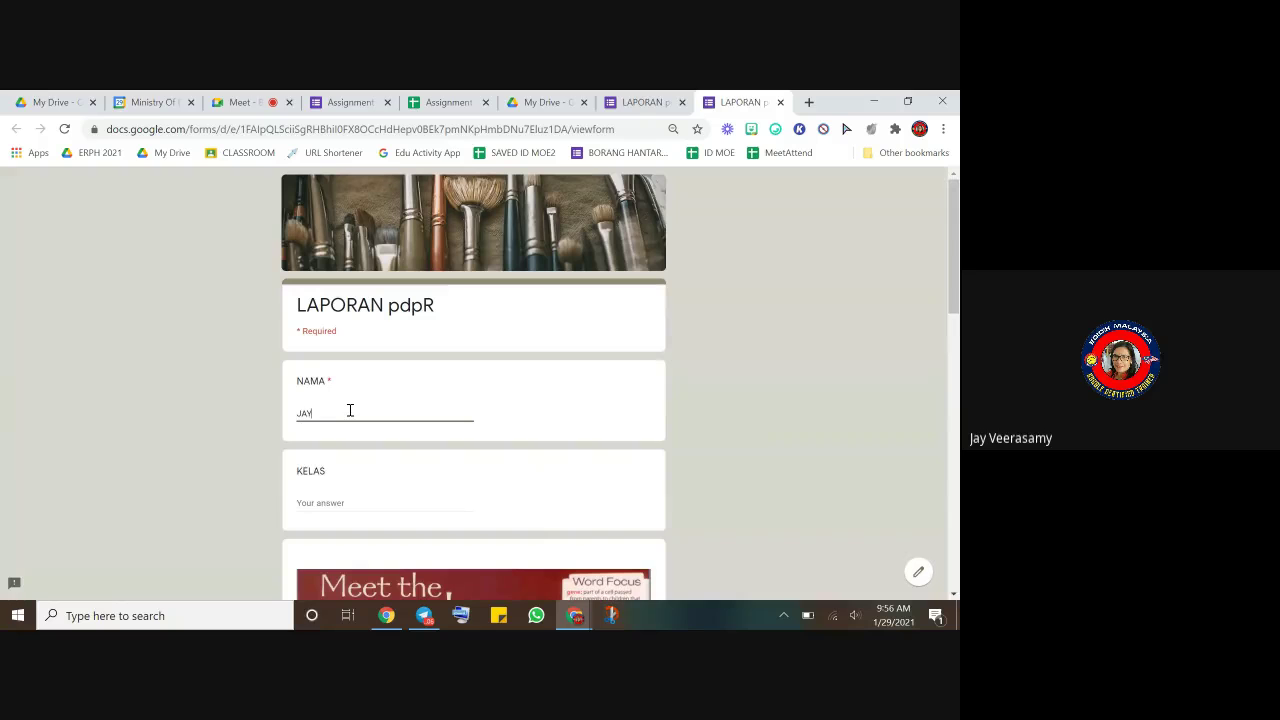
{"action": "left_click", "coordinate": [354, 508]}
{"action": "type", "text": "3JAY"}
- Submit the response and follow the spreadsheet link on the confirmation page
{"action": "scroll", "coordinate": [545, 425], "scroll_direction": "down", "scroll_amount": 15}
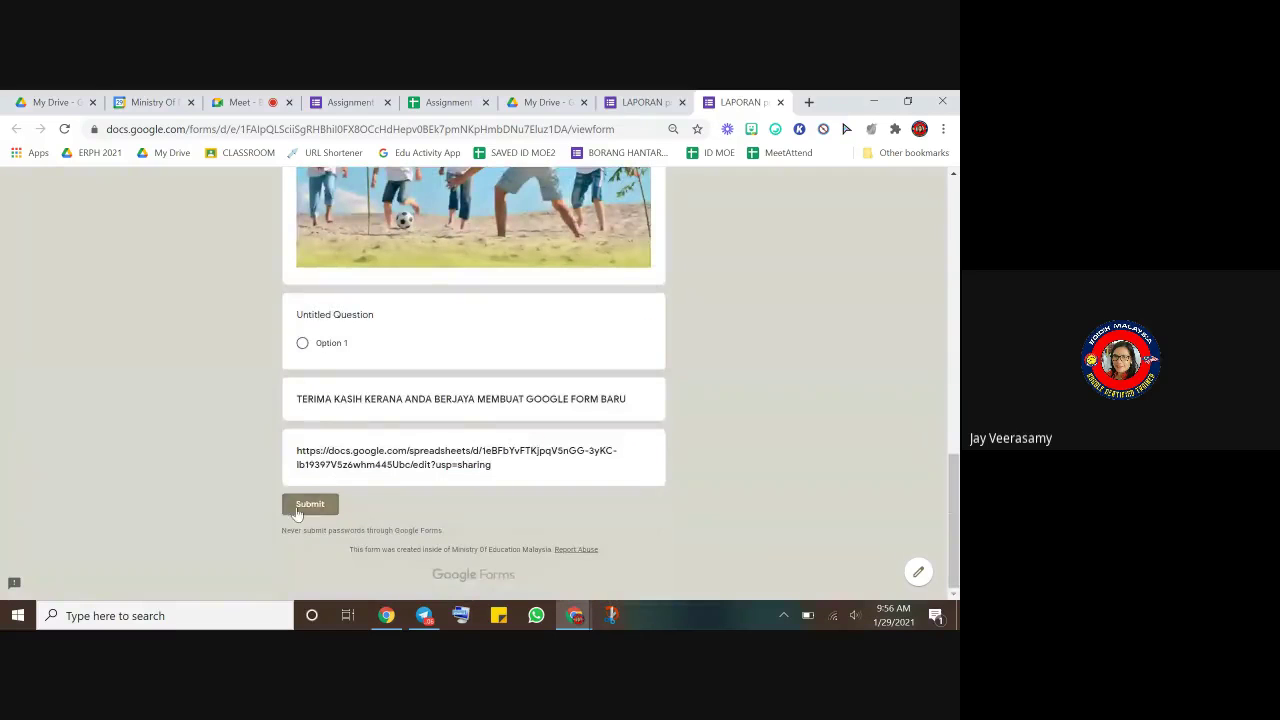
{"action": "left_click", "coordinate": [297, 508]}
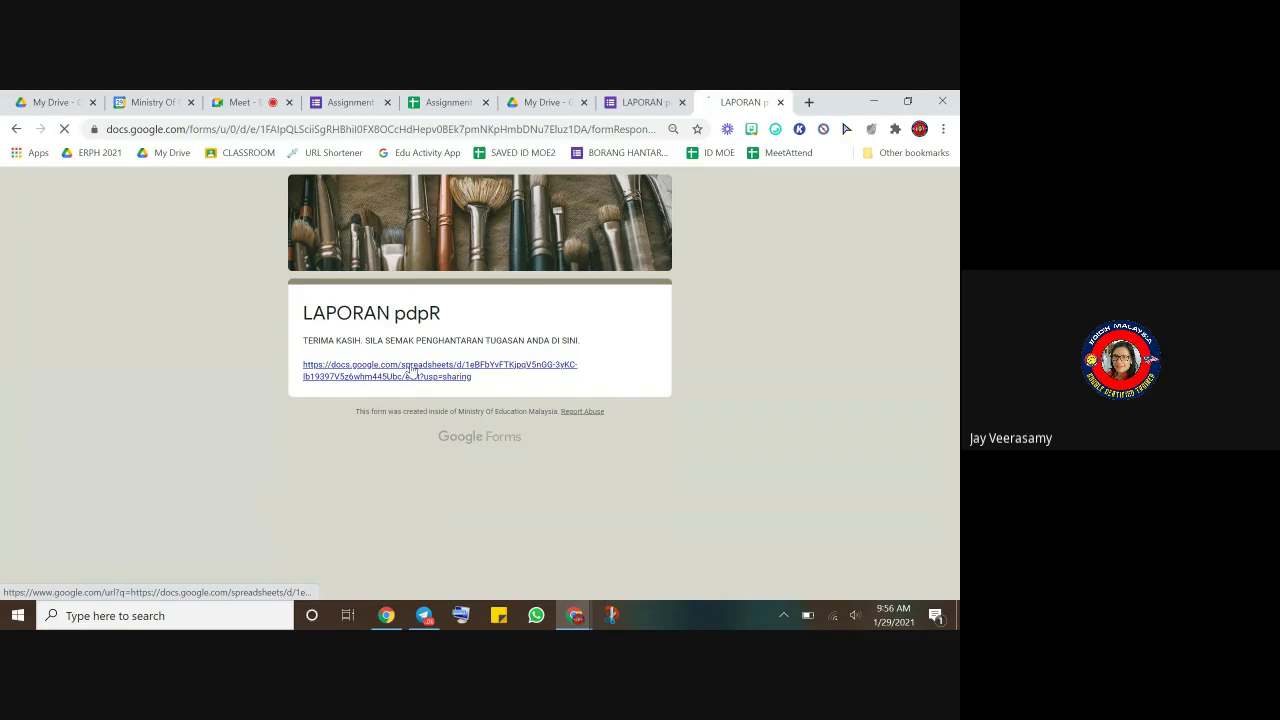
{"action": "left_click", "coordinate": [411, 371]}
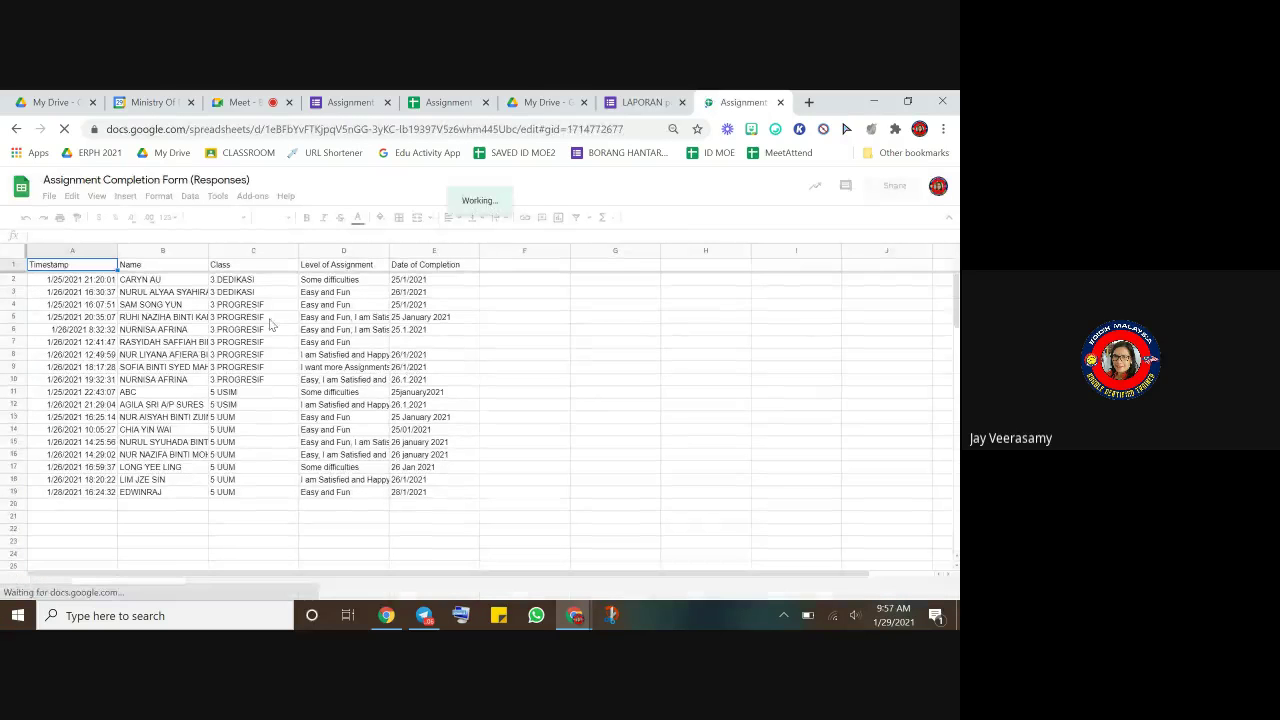
- Close the responses spreadsheet, LAPORAN pdpR editor, My Drive and second spreadsheet tabs
{"action": "left_click", "coordinate": [485, 405]}
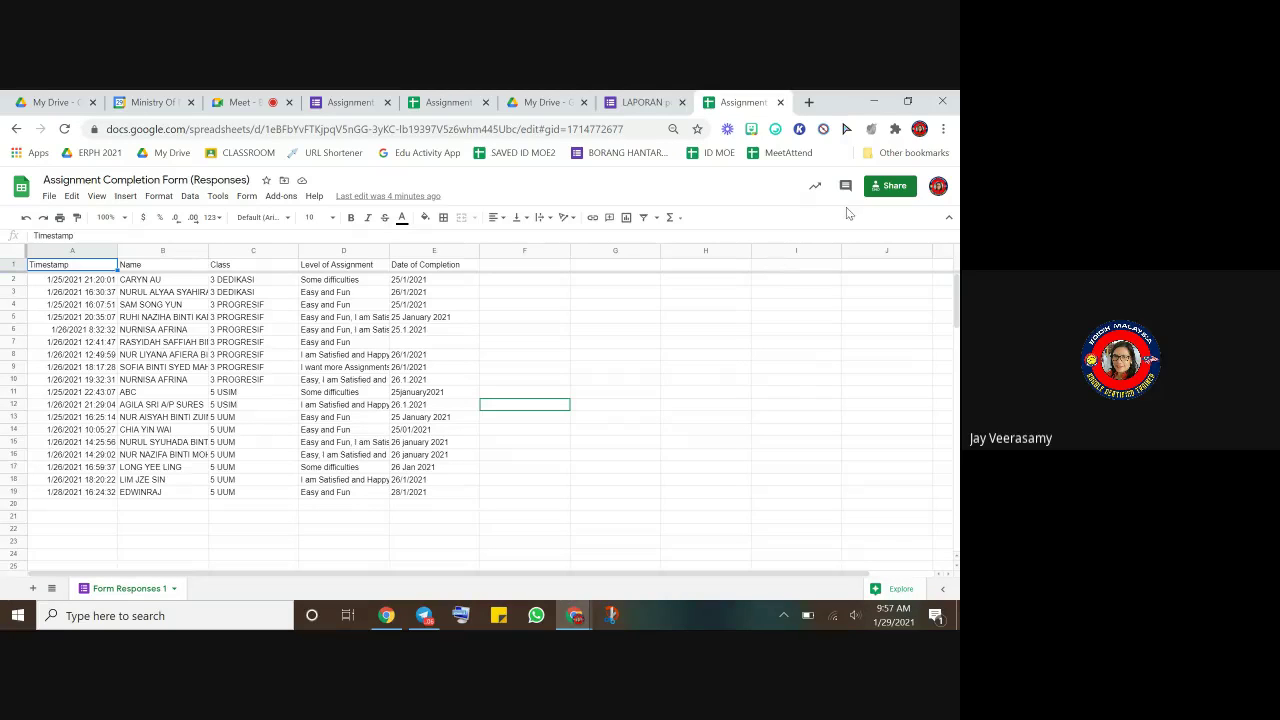
{"action": "left_click", "coordinate": [781, 103]}
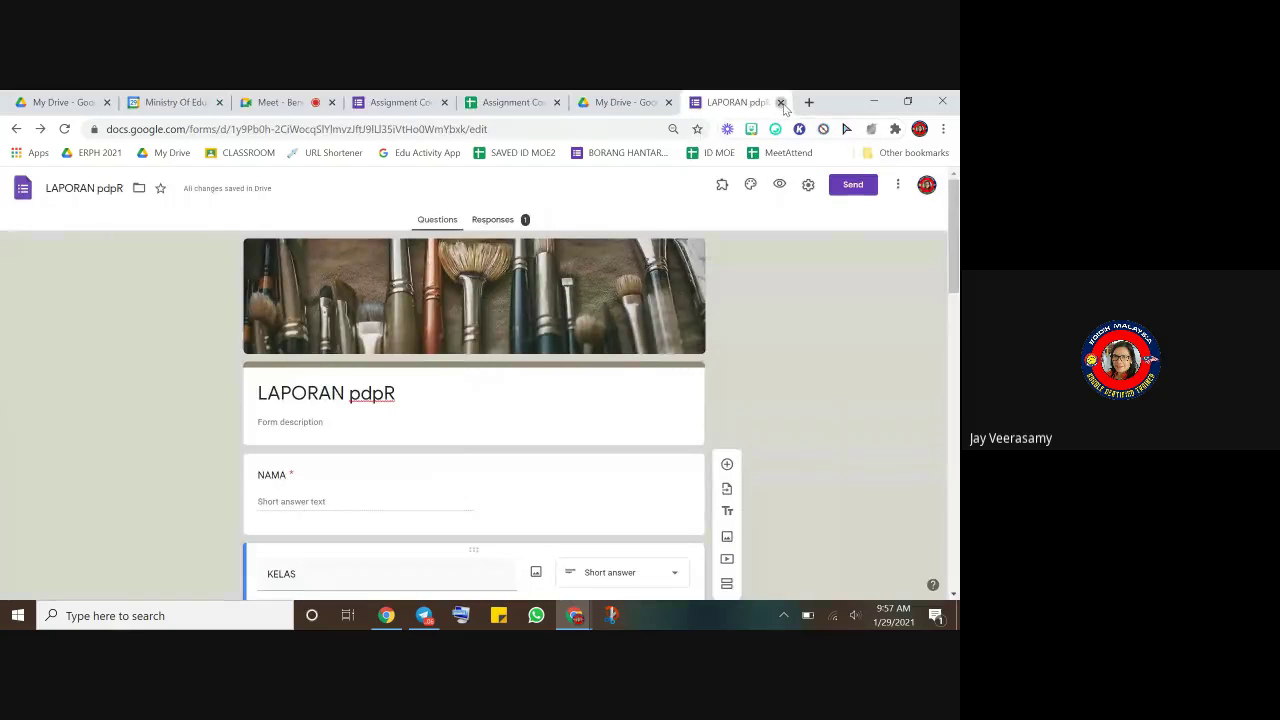
{"action": "left_click", "coordinate": [781, 103]}
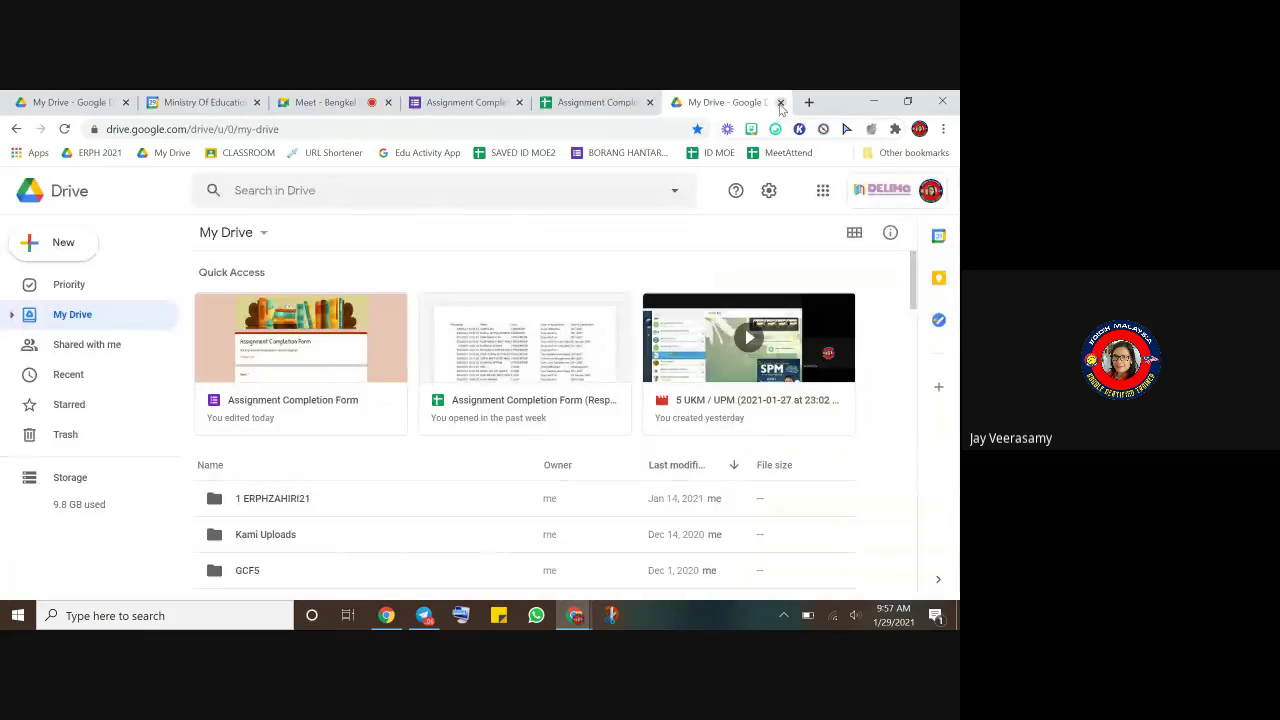
{"action": "left_click", "coordinate": [781, 103]}
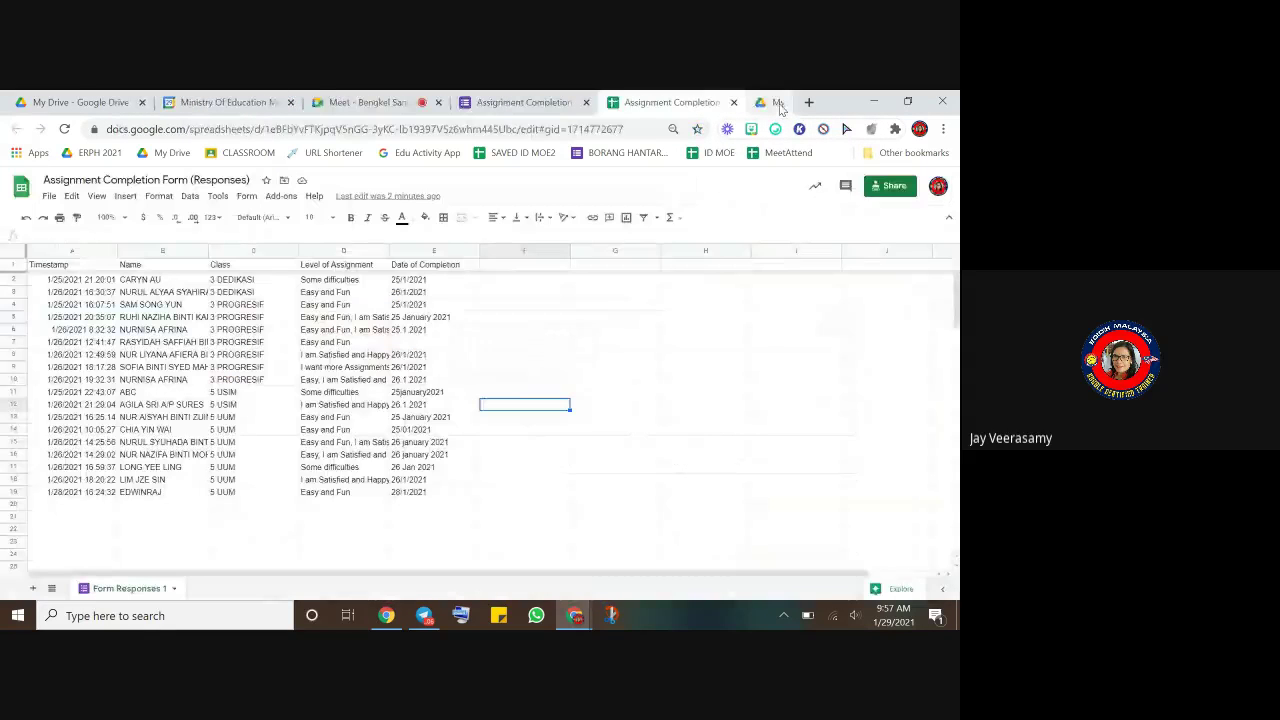
{"action": "left_click", "coordinate": [778, 103]}
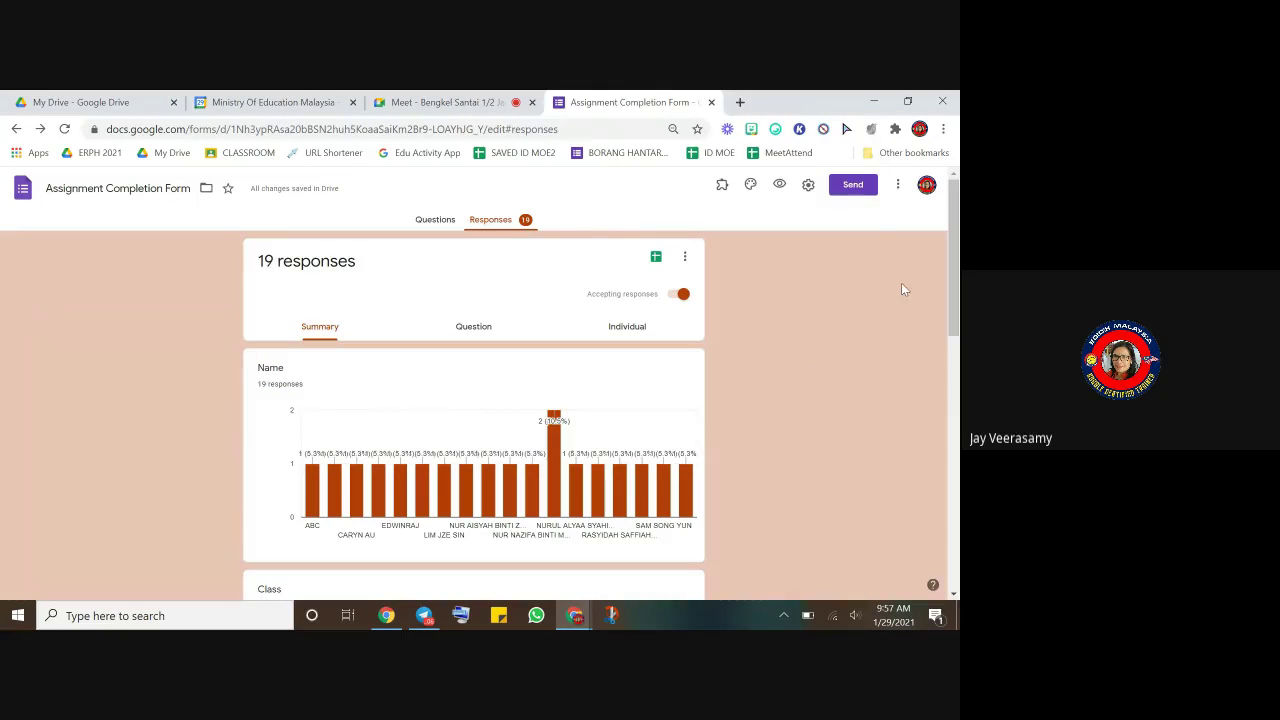
- Cancel sending and return to the Assignment Completion Form's Questions view
{"action": "left_click", "coordinate": [854, 187]}
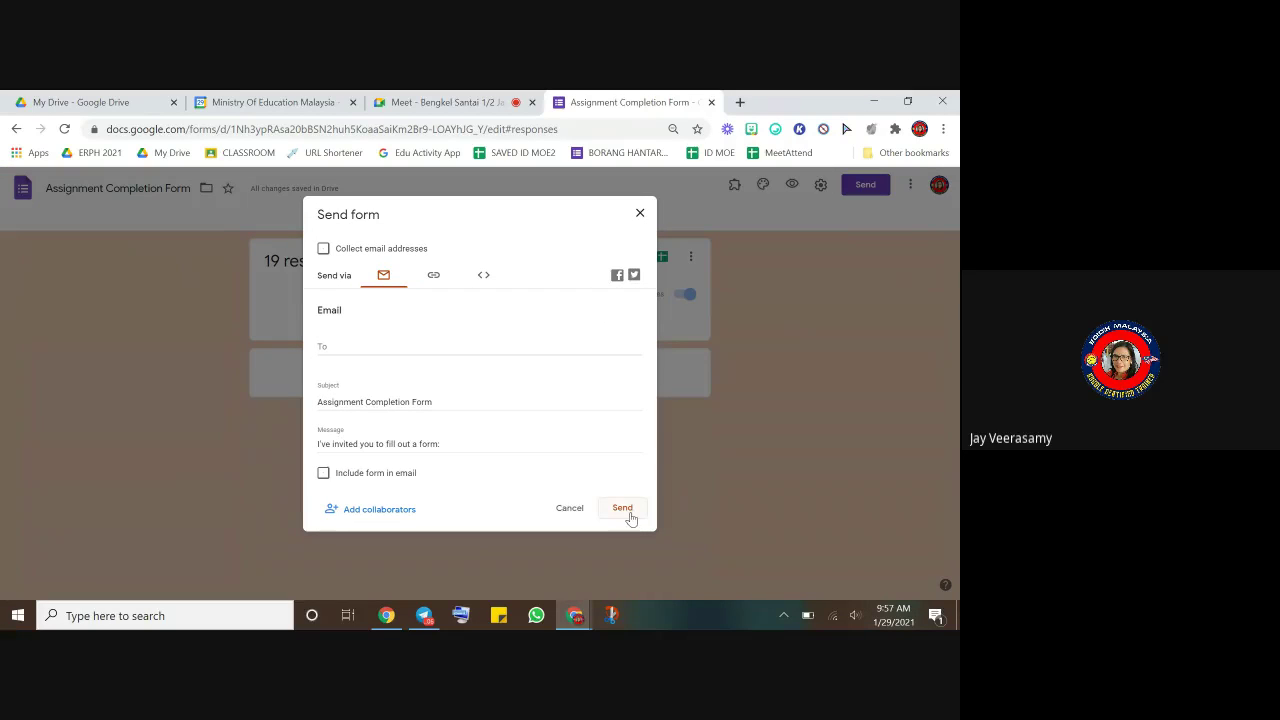
{"action": "left_click", "coordinate": [566, 510]}
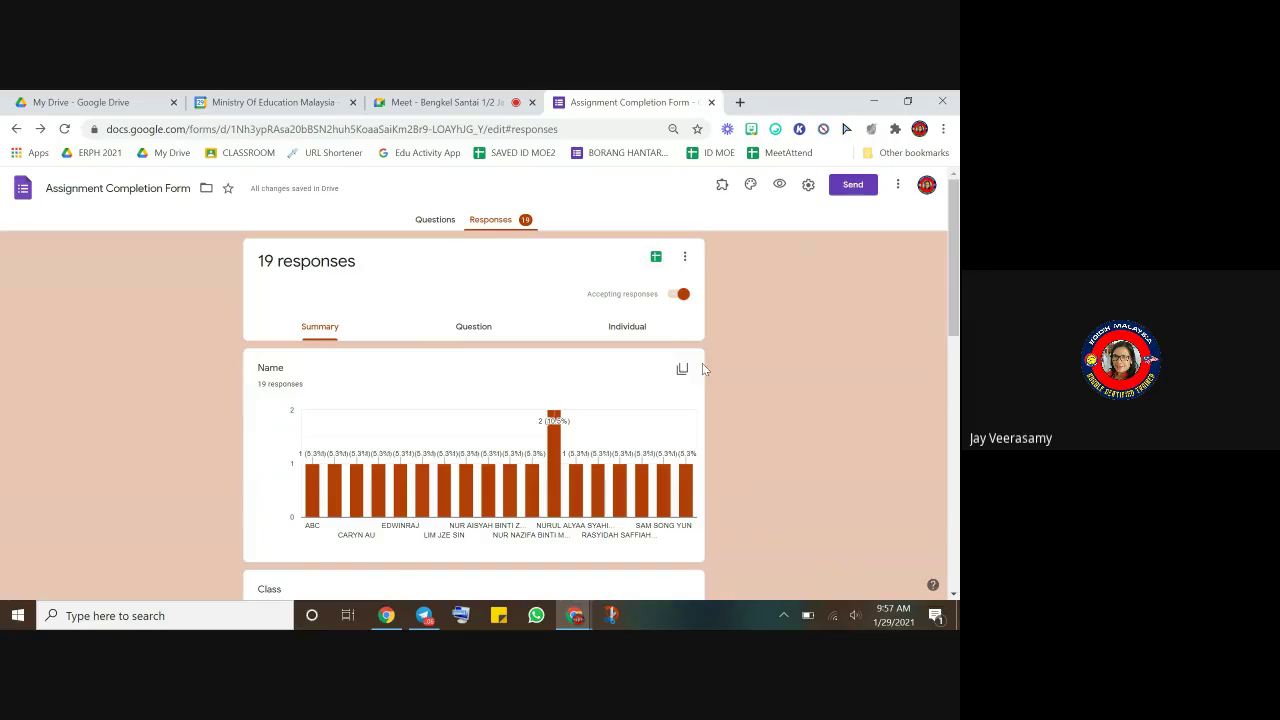
{"action": "scroll", "coordinate": [600, 355], "scroll_direction": "down", "scroll_amount": 10}
{"action": "scroll", "coordinate": [606, 340], "scroll_direction": "up", "scroll_amount": 10}
{"action": "left_click", "coordinate": [430, 221]}
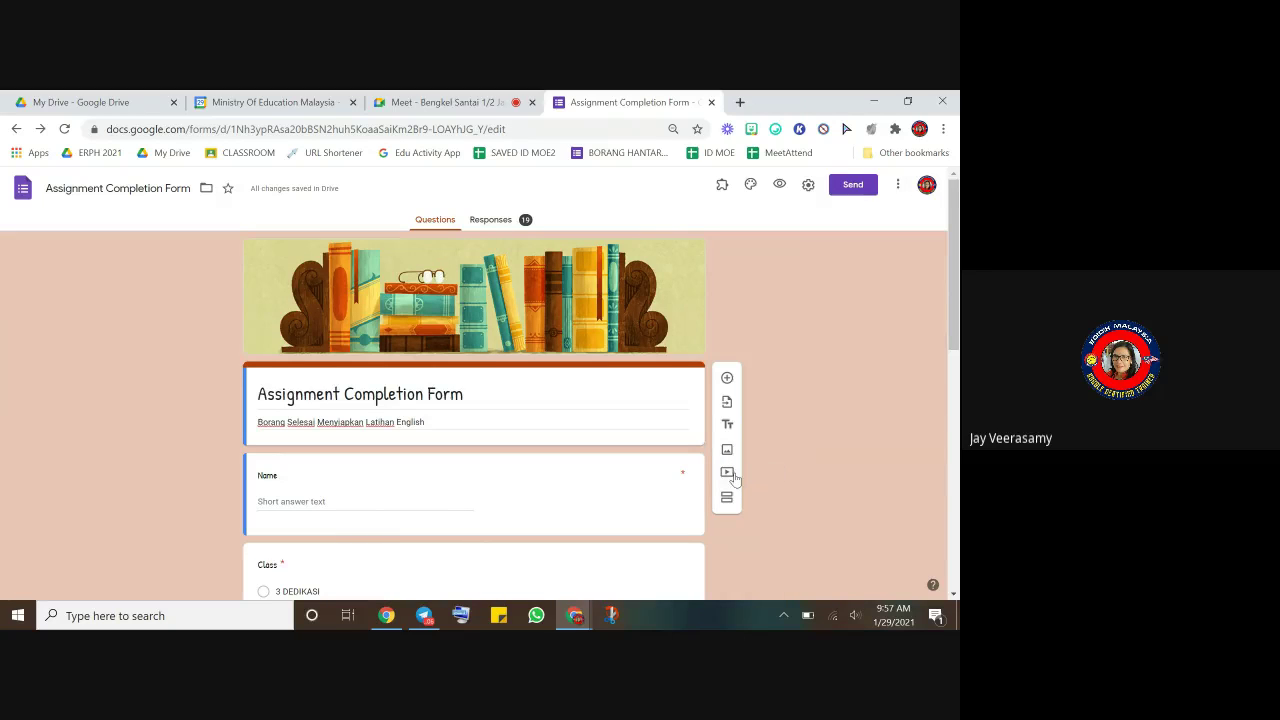
- Dismiss the video picker without adding a video, then open a blank new tab
{"action": "left_click", "coordinate": [727, 475]}
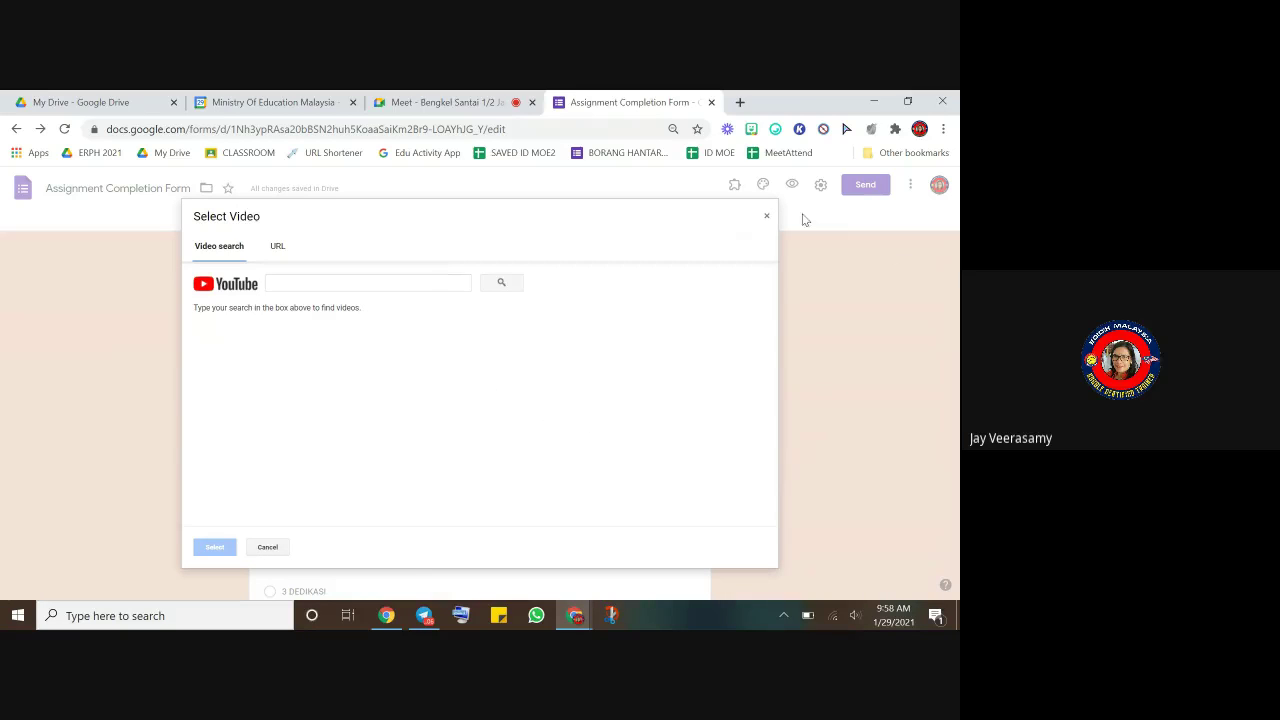
{"action": "left_click", "coordinate": [768, 218]}
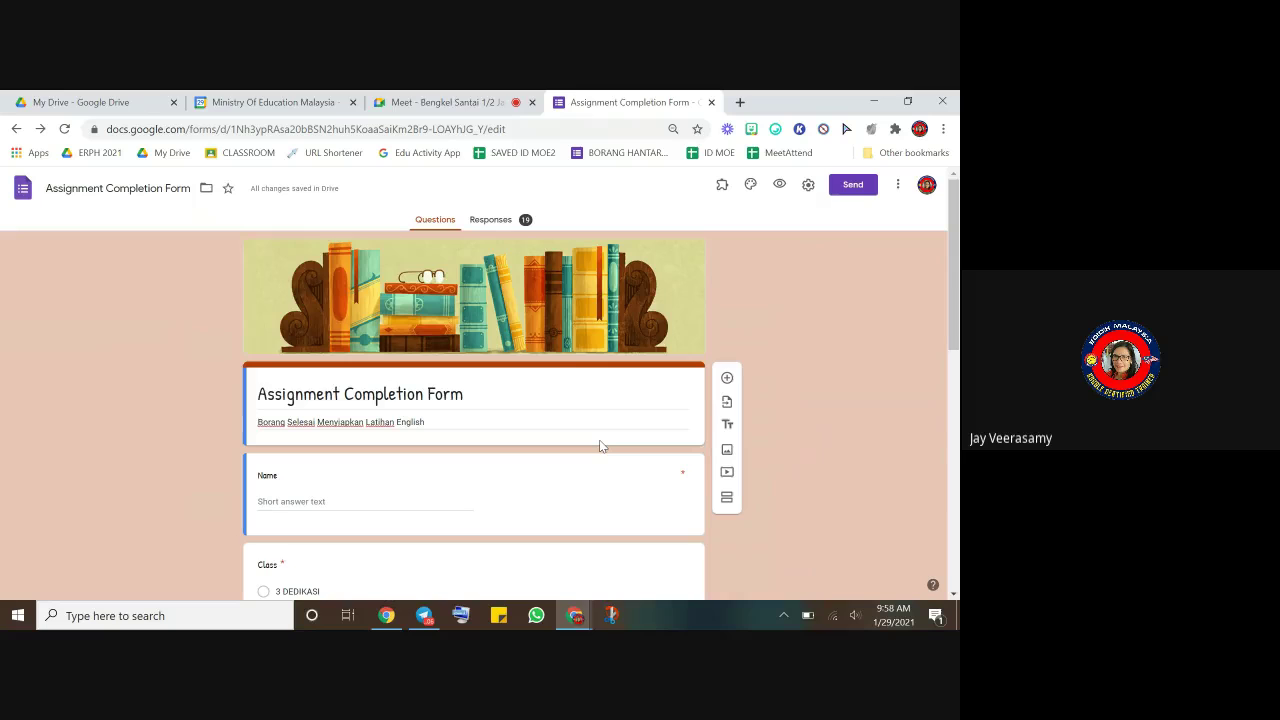
{"action": "scroll", "coordinate": [600, 447], "scroll_direction": "down", "scroll_amount": 5}
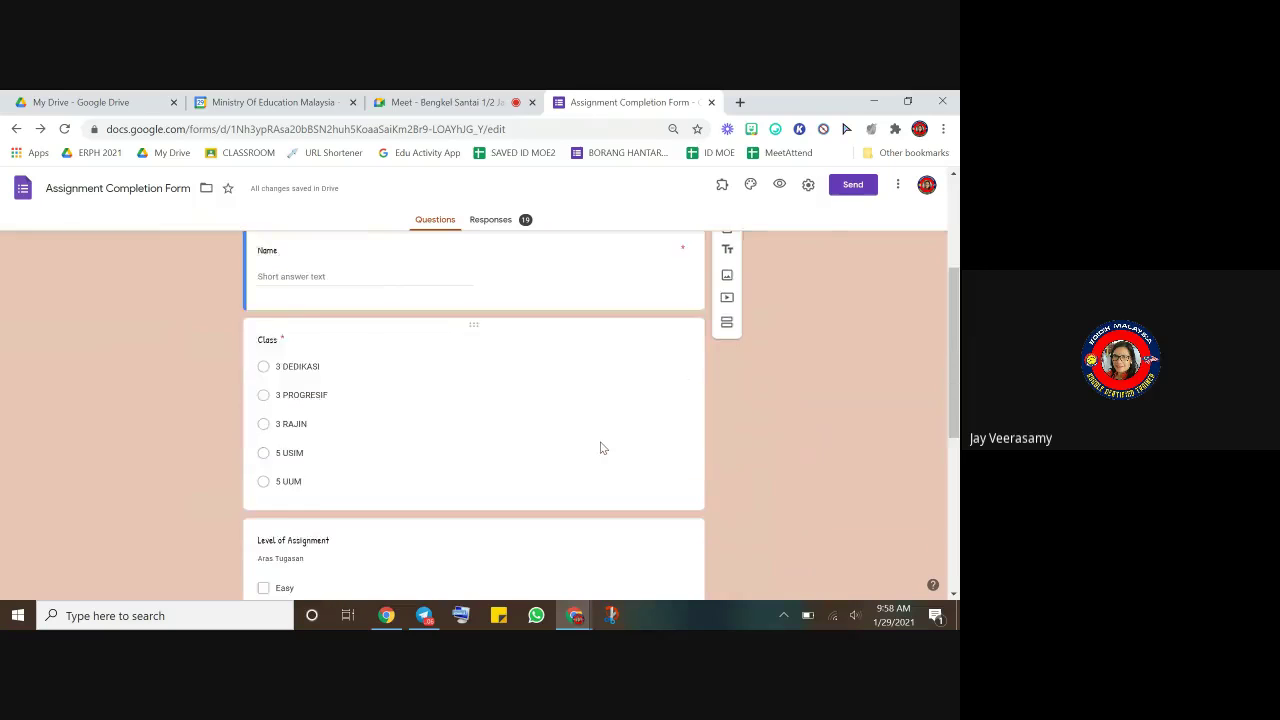
{"action": "scroll", "coordinate": [603, 447], "scroll_direction": "up", "scroll_amount": 8}
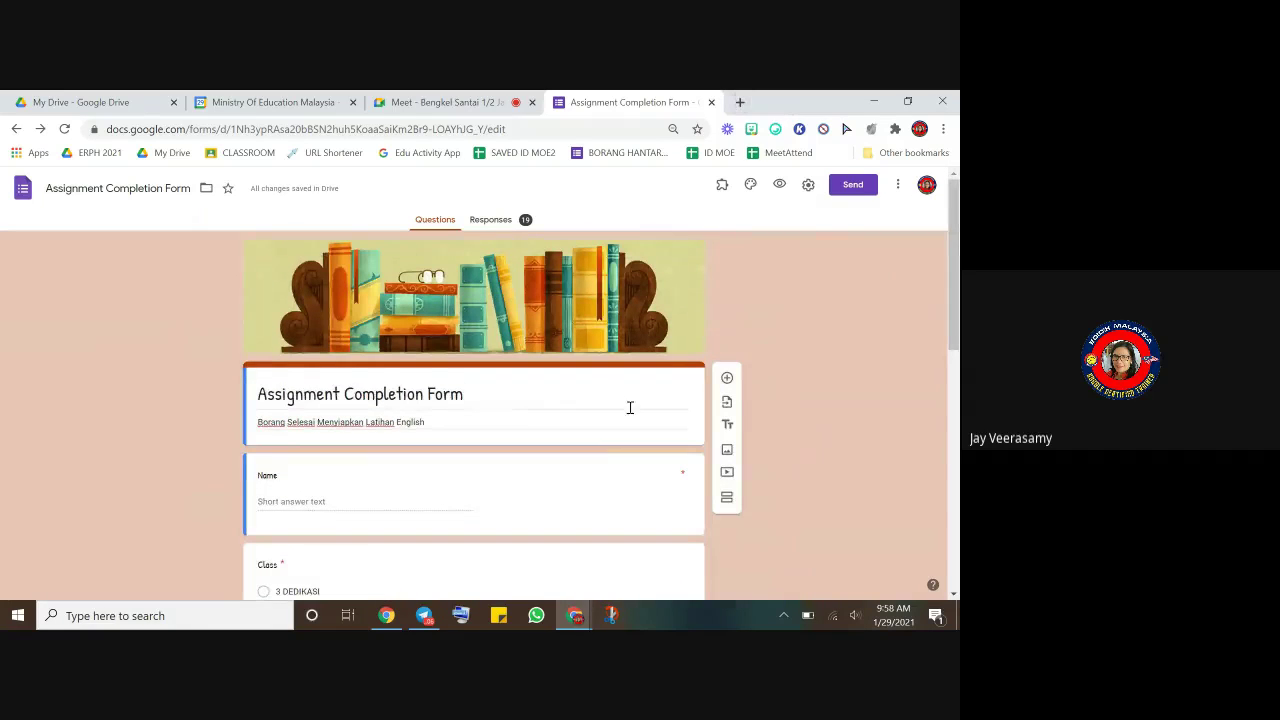
{"action": "left_click", "coordinate": [740, 103]}
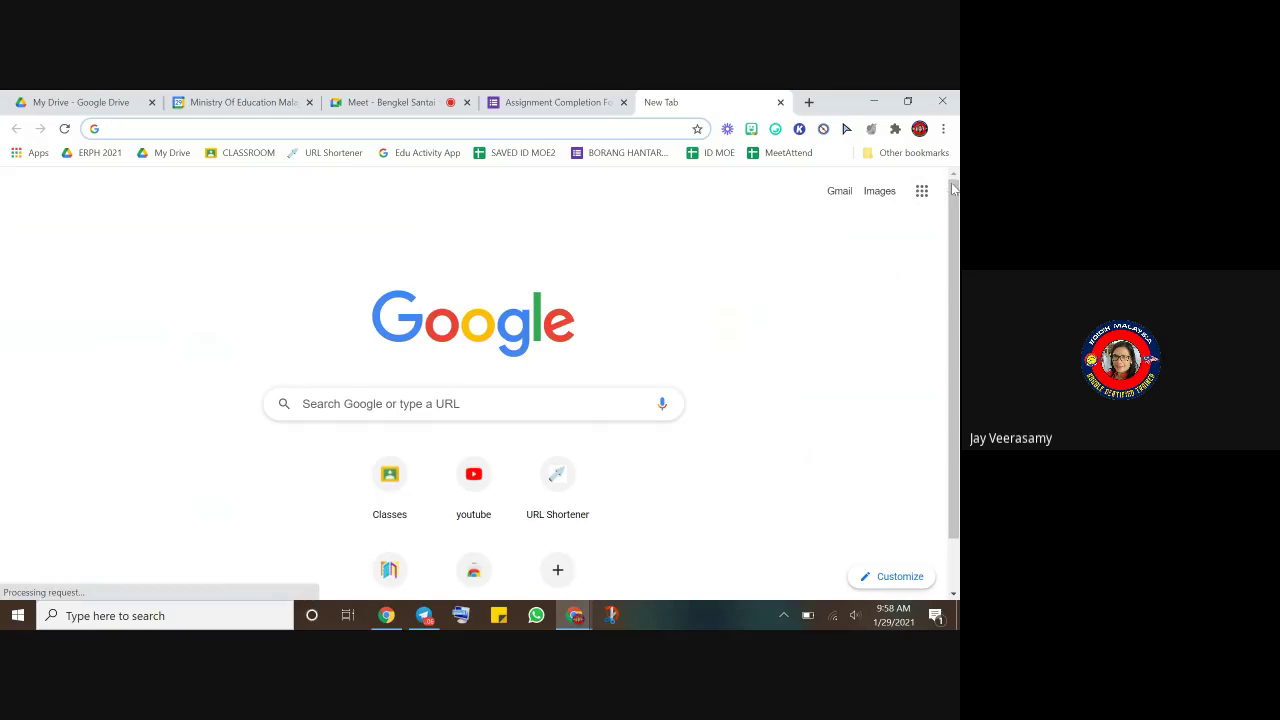
- Reopen 'LAPORAN pdpR - Google Forms' from Chrome's History
{"action": "left_click", "coordinate": [921, 190]}
{"action": "scroll", "coordinate": [811, 491], "scroll_direction": "down", "scroll_amount": 3}
{"action": "scroll", "coordinate": [791, 491], "scroll_direction": "up", "scroll_amount": 3}
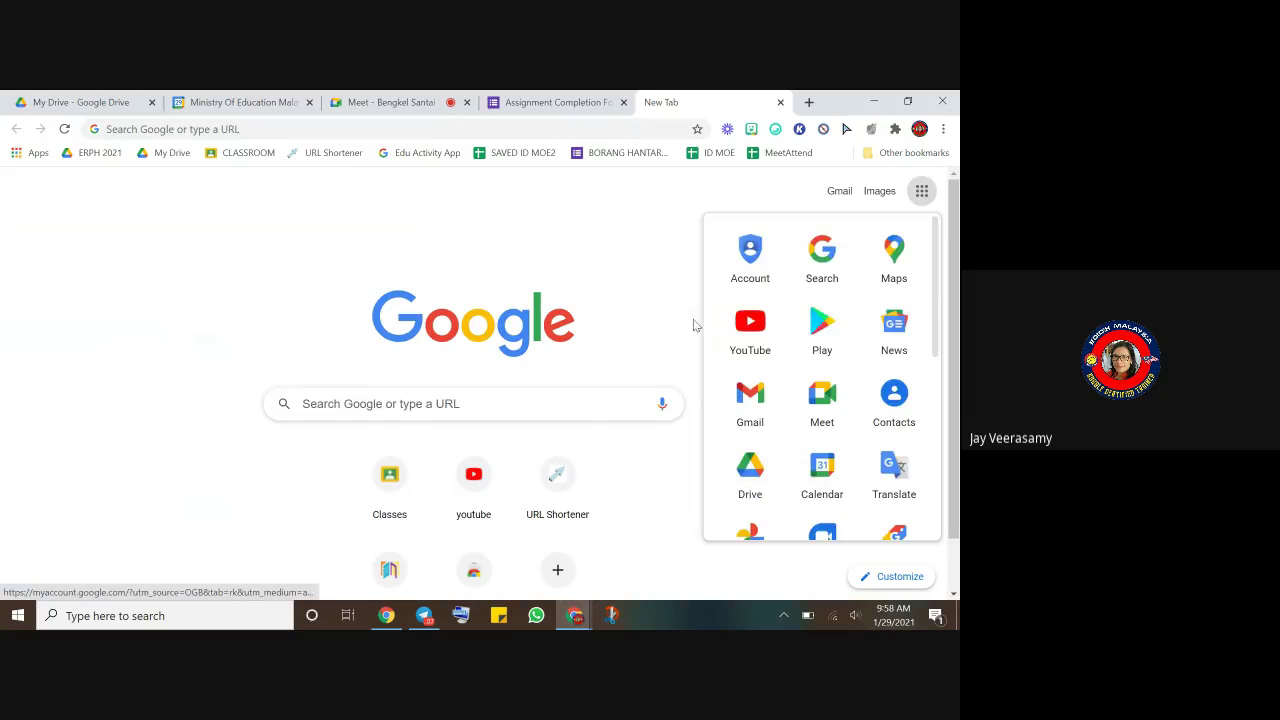
{"action": "left_click", "coordinate": [668, 278]}
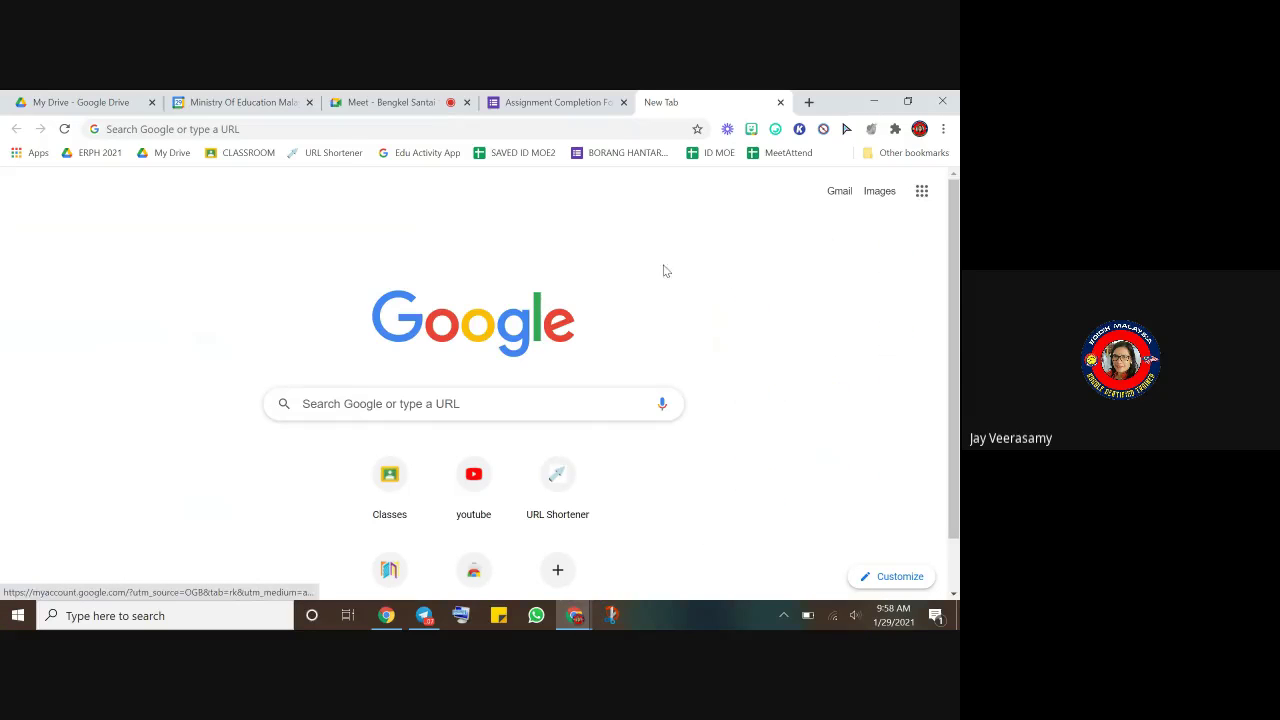
{"action": "left_click", "coordinate": [943, 129]}
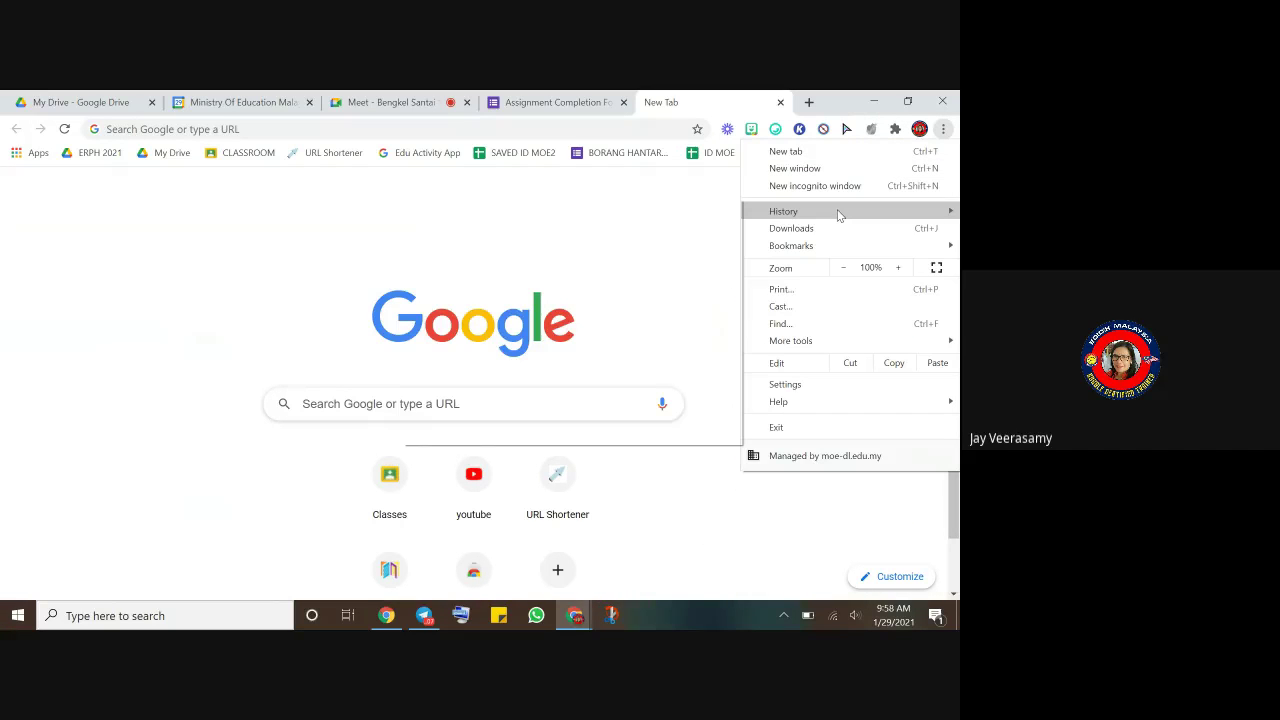
{"action": "mouse_move", "coordinate": [838, 215]}
{"action": "left_click", "coordinate": [538, 288]}
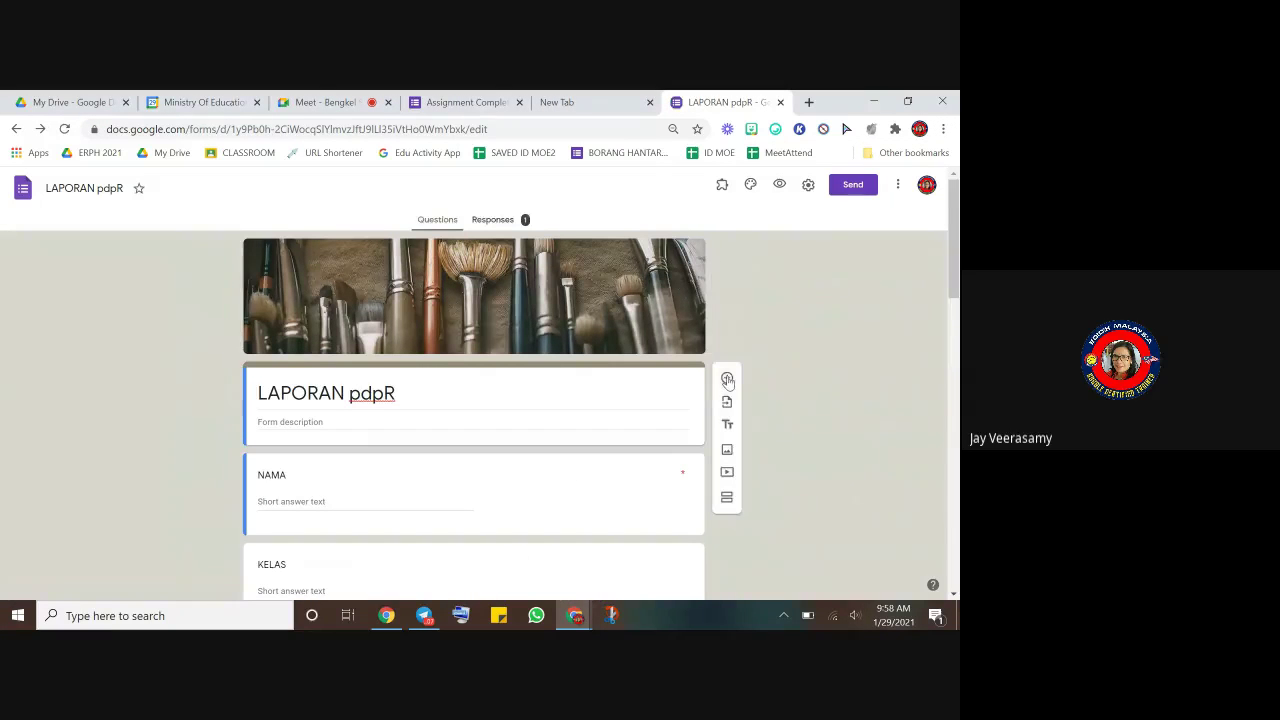
- Add a blank question and embed Tech Chap's Acer Swift 5 video found via YouTube search 'ACER SWIFT'
{"action": "left_click", "coordinate": [727, 377]}
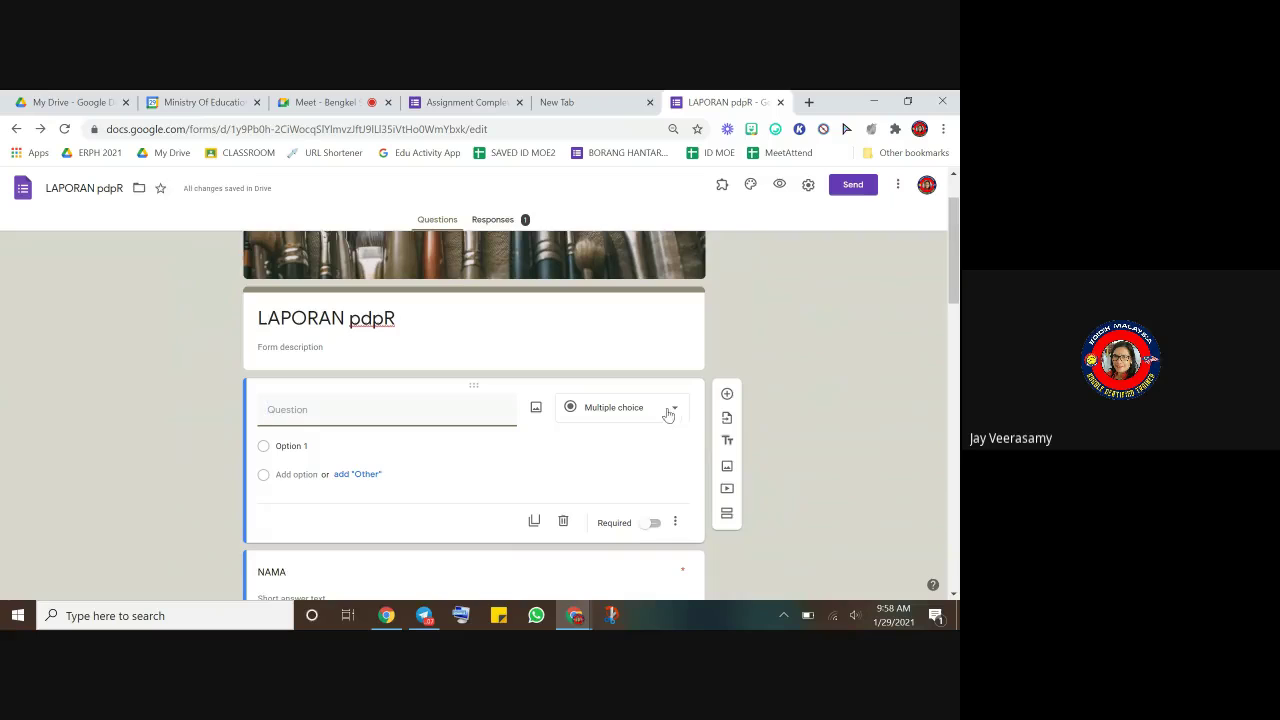
{"action": "left_click", "coordinate": [727, 491]}
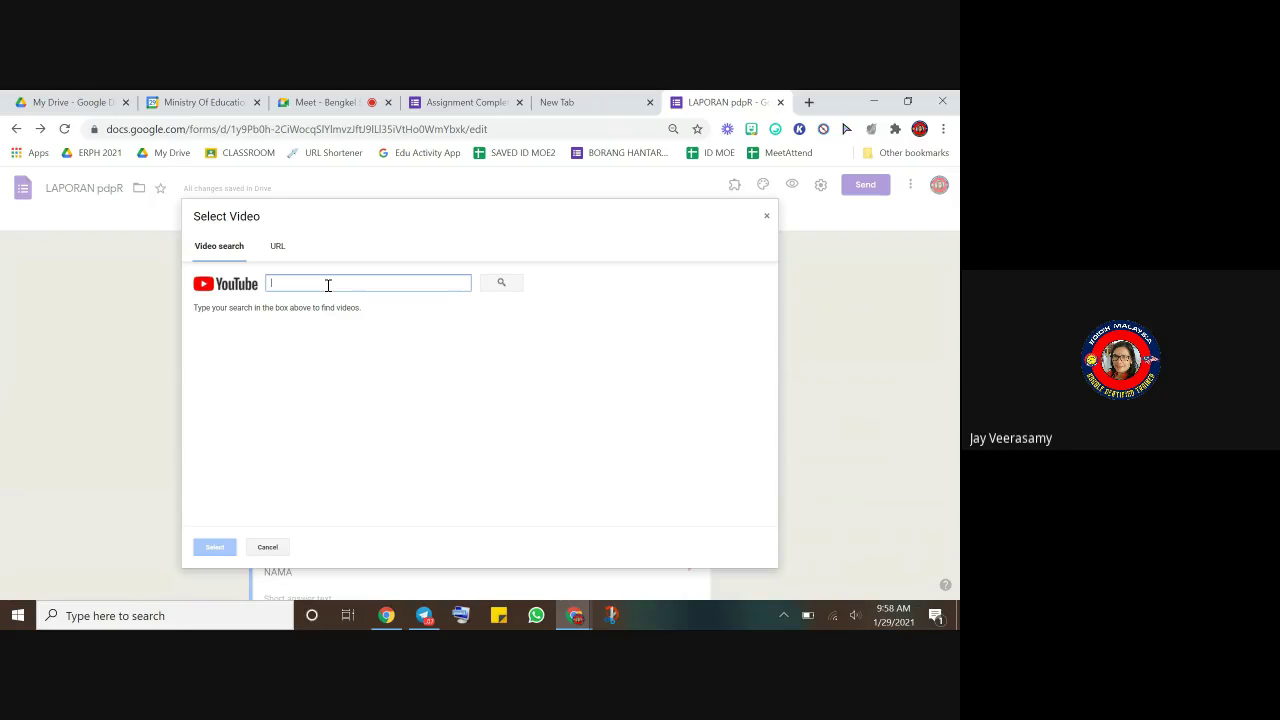
{"action": "type", "text": "ACER SWIFT"}
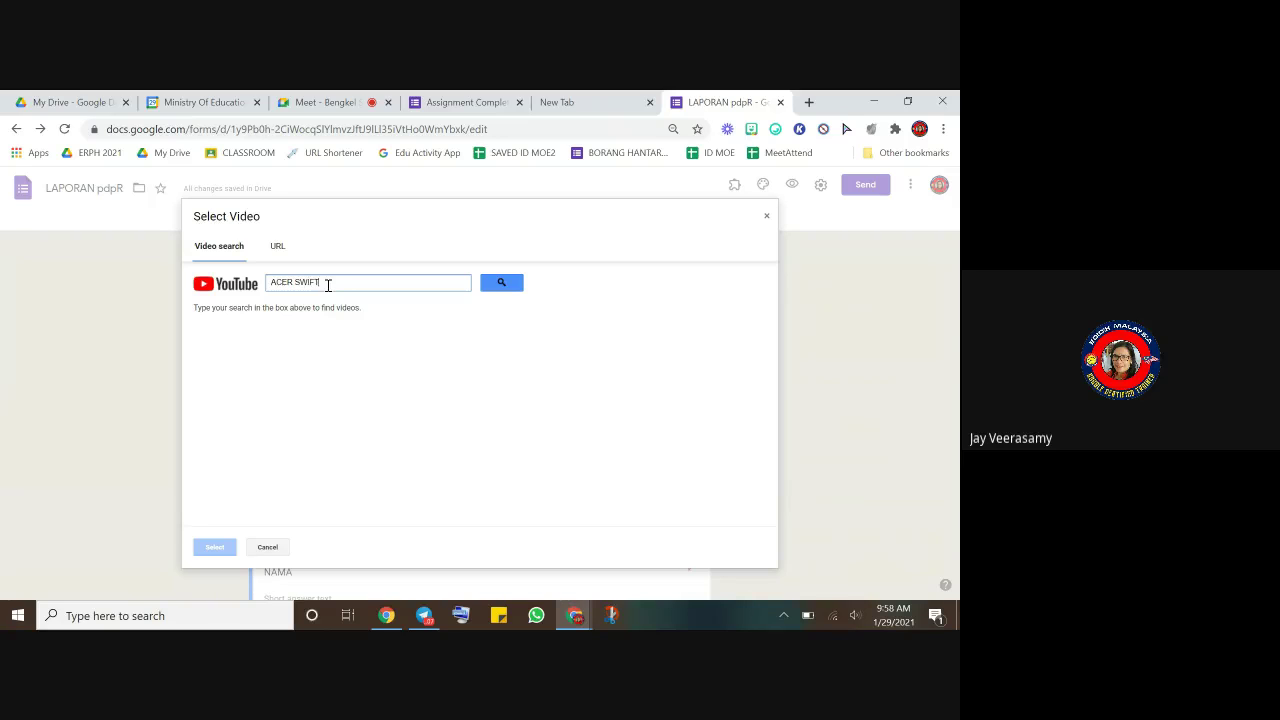
{"action": "key", "text": "Return"}
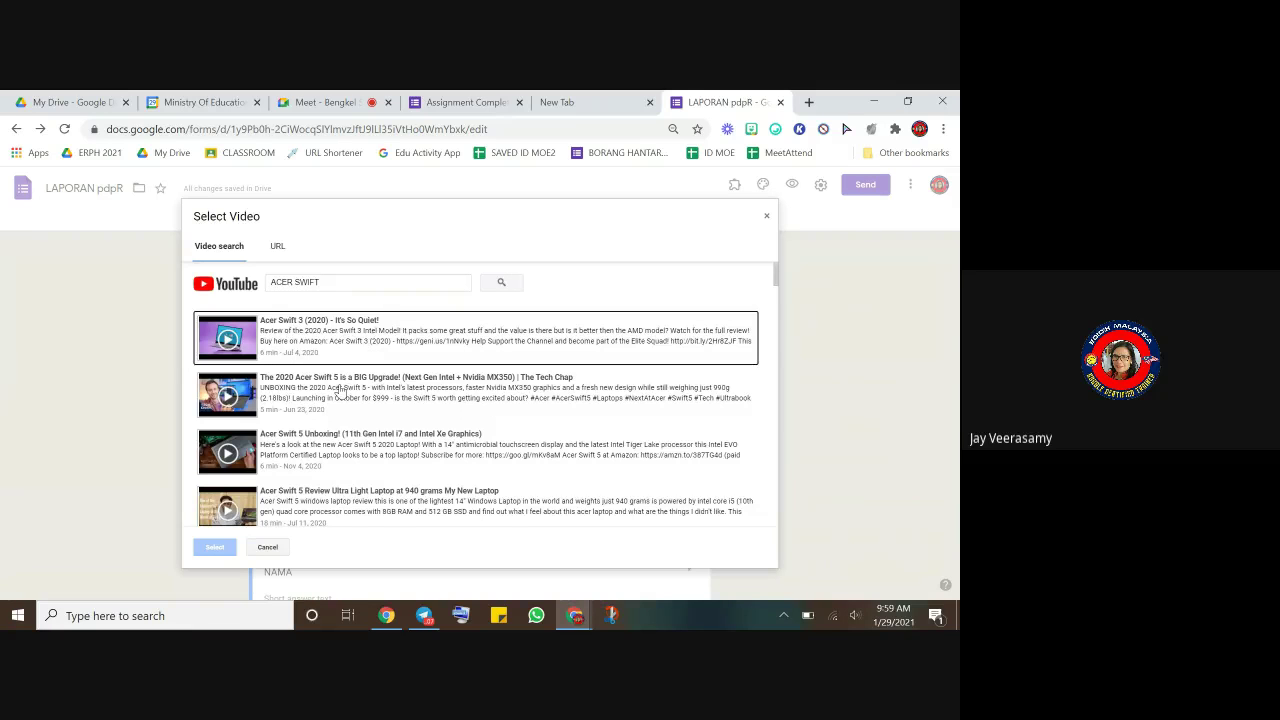
{"action": "left_click", "coordinate": [340, 392]}
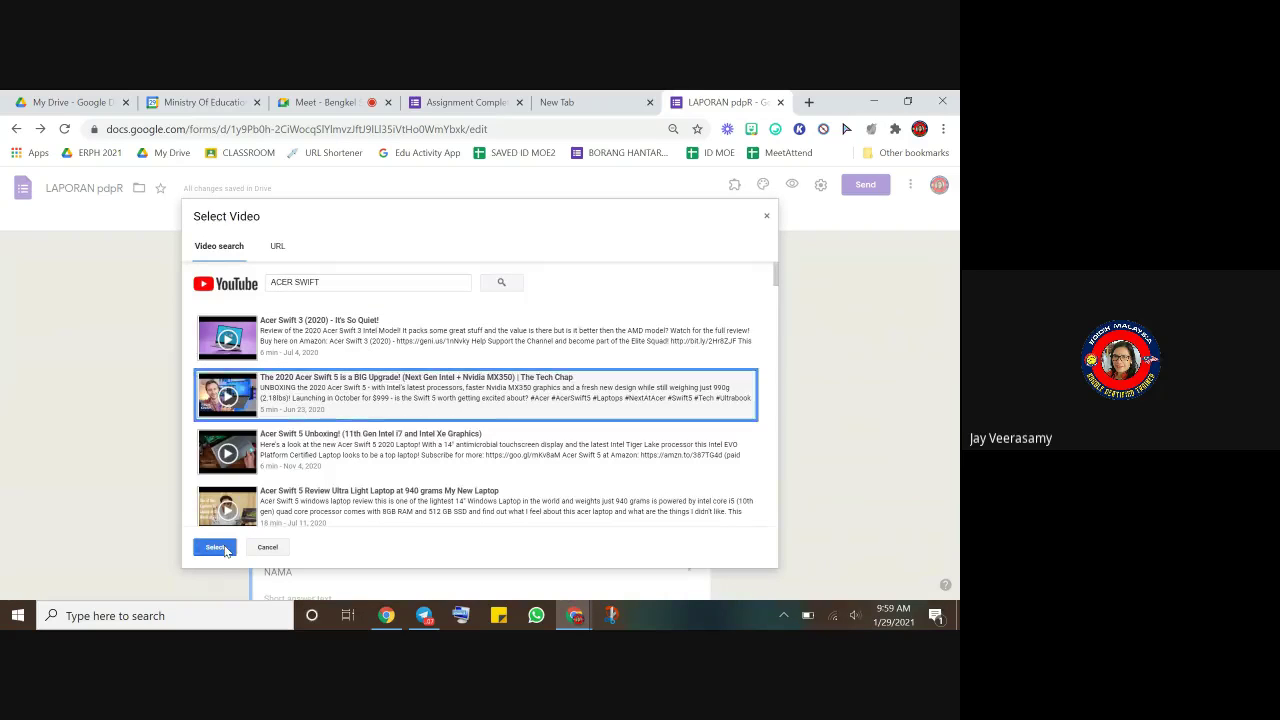
{"action": "left_click", "coordinate": [215, 547]}
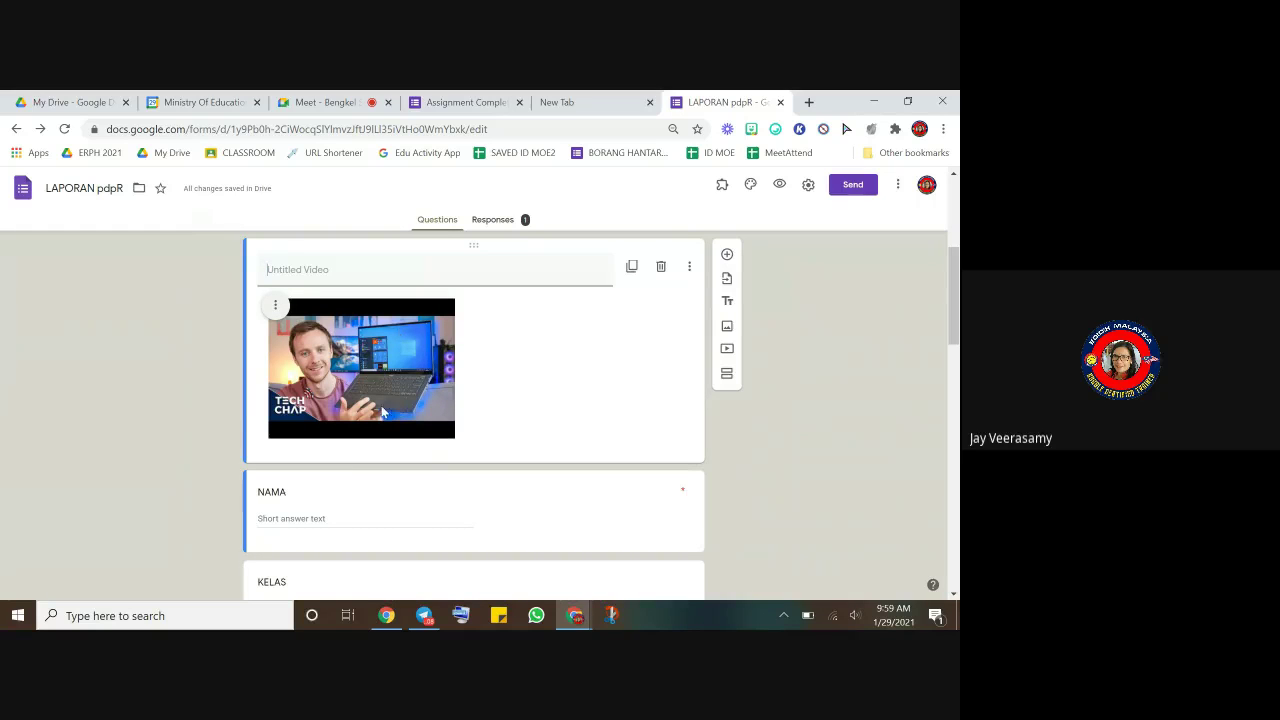
- Add another blank question and enlarge the embedded video by dragging its corner
{"action": "left_click", "coordinate": [727, 253]}
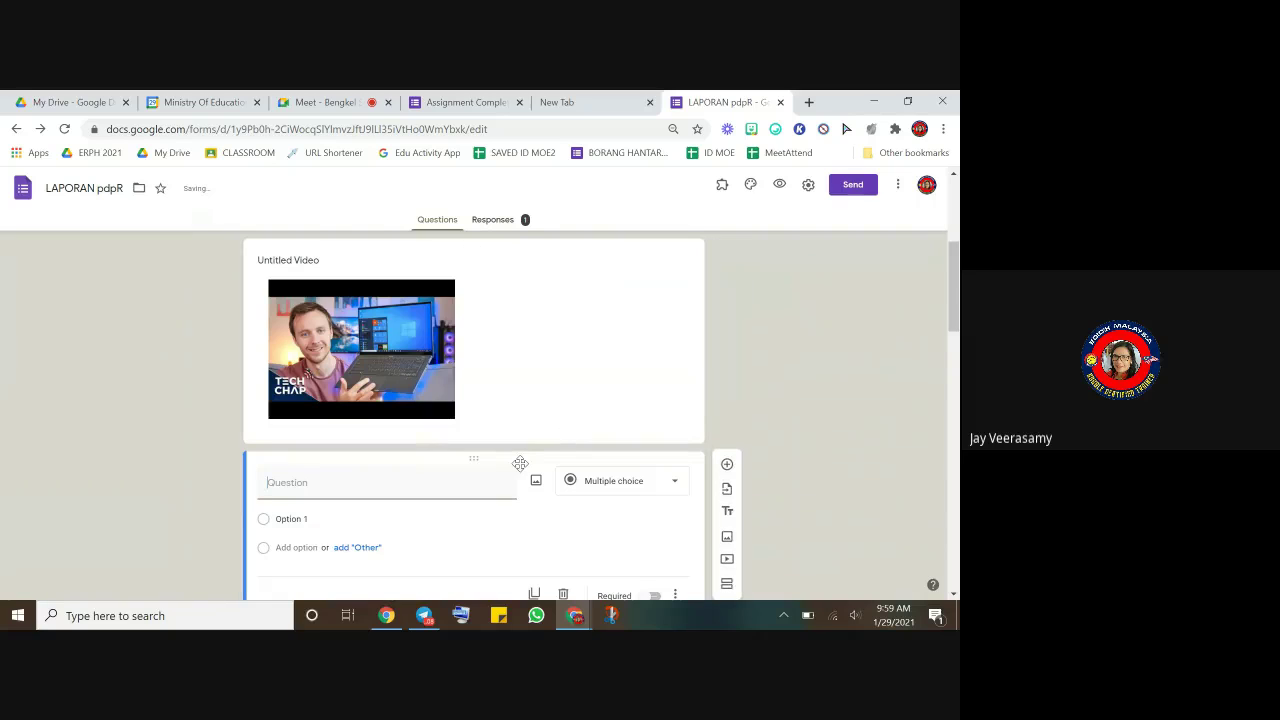
{"action": "left_click", "coordinate": [404, 382]}
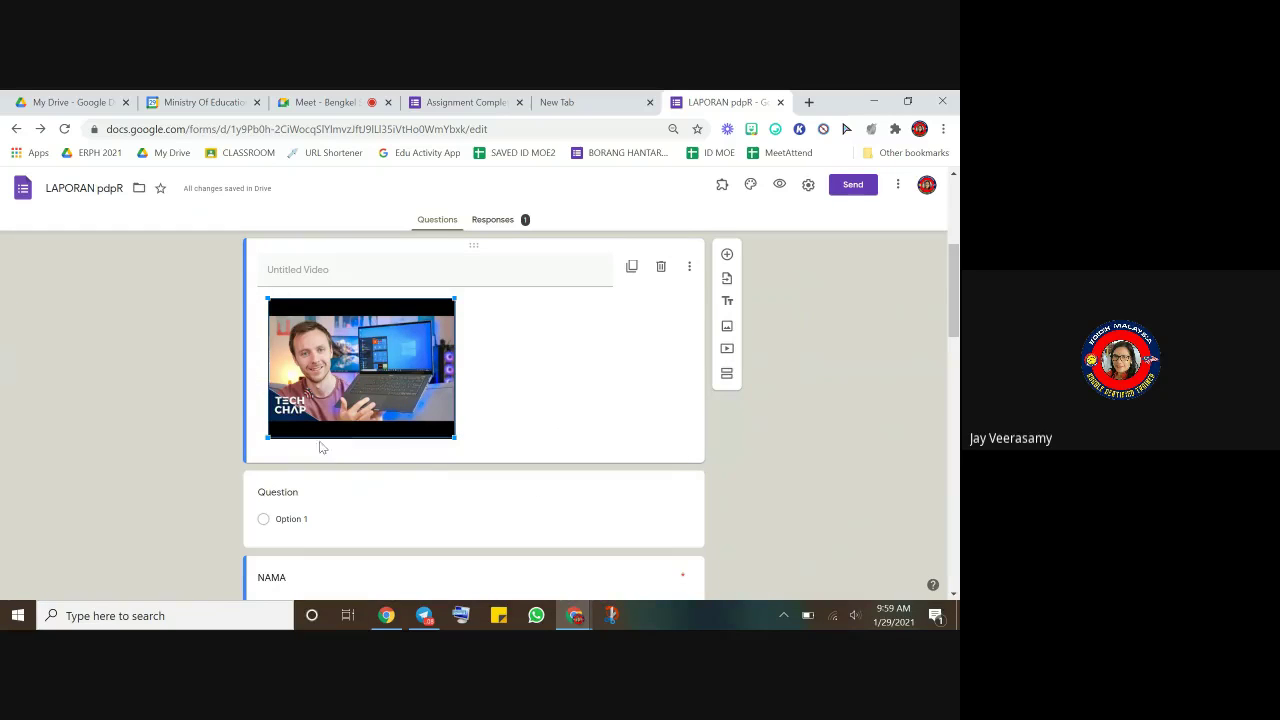
{"action": "left_click_drag", "start_coordinate": [455, 437], "coordinate": [538, 490]}
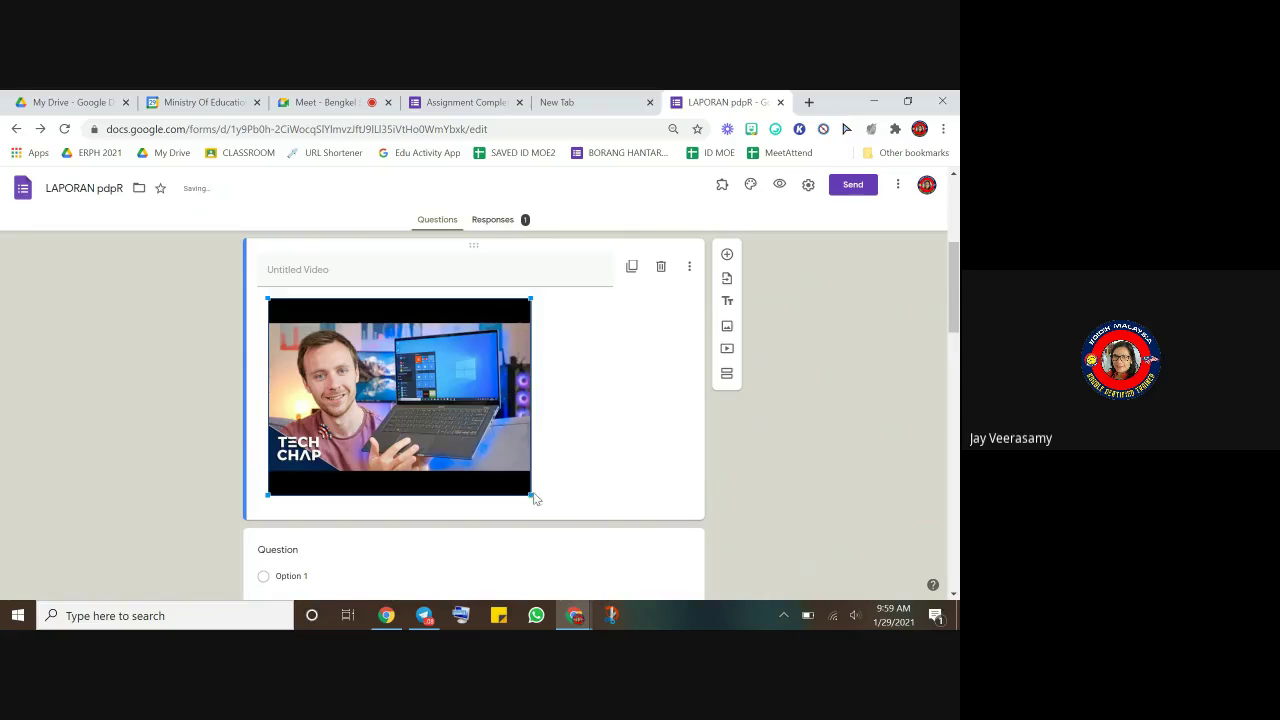
{"action": "left_click_drag", "start_coordinate": [531, 500], "coordinate": [572, 543]}
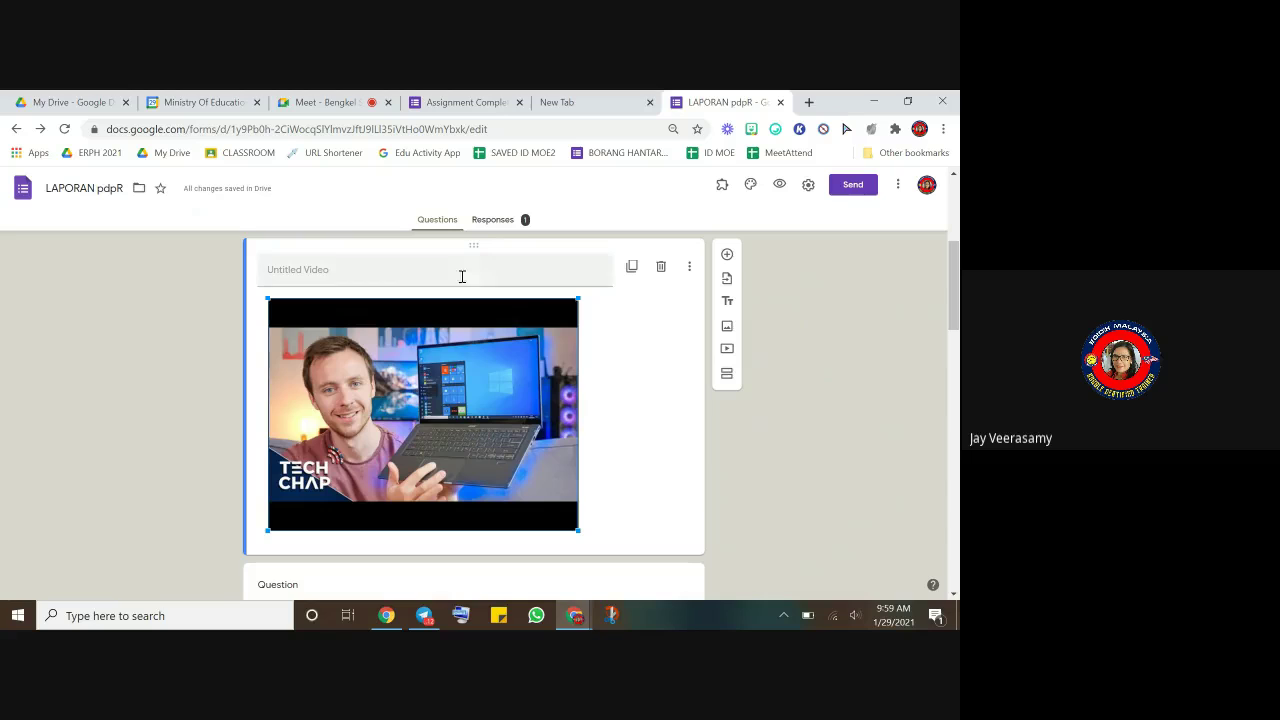
{"action": "left_click", "coordinate": [615, 329]}
- Center the video, then align it to the right
{"action": "mouse_move", "coordinate": [379, 330]}
{"action": "left_click", "coordinate": [276, 305]}
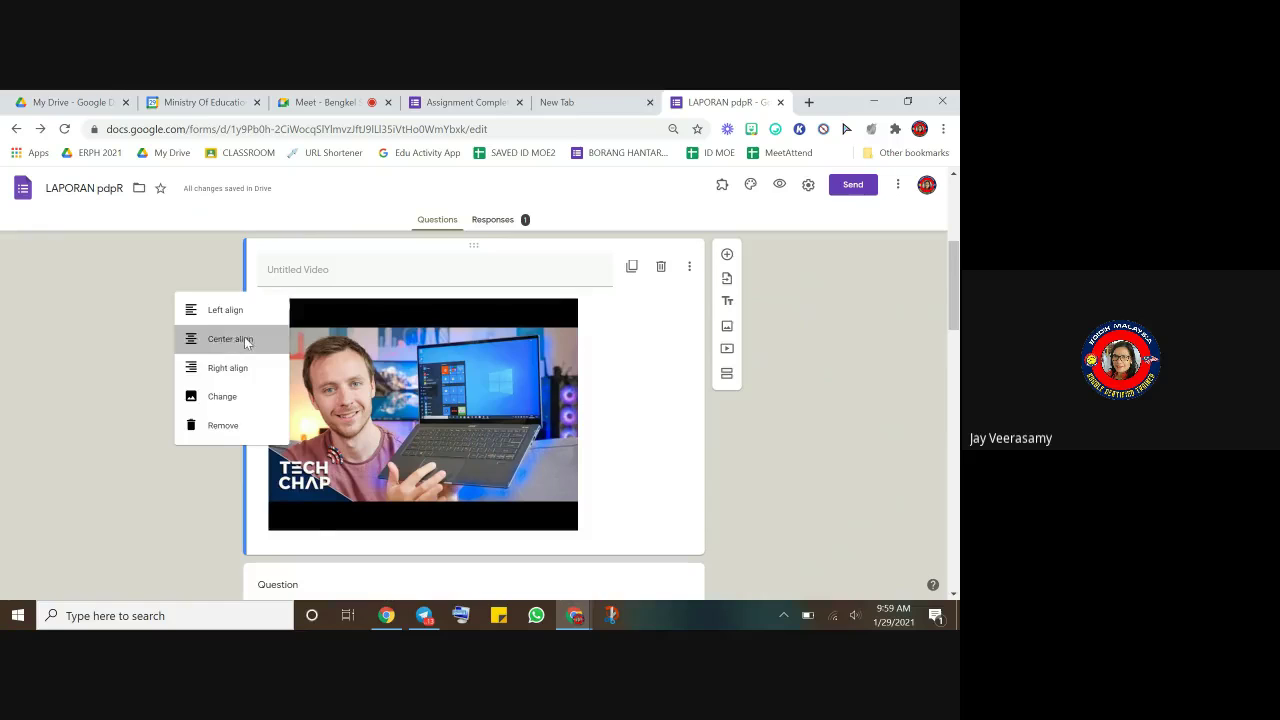
{"action": "left_click", "coordinate": [244, 339]}
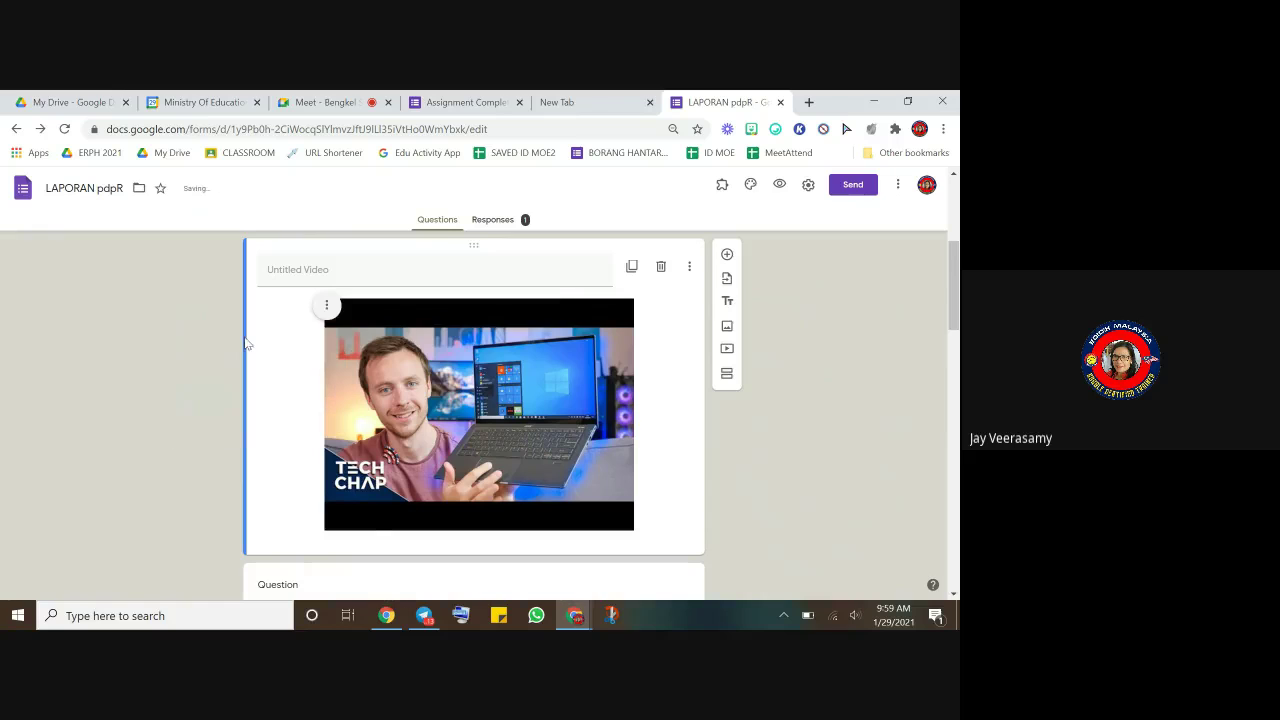
{"action": "left_click", "coordinate": [326, 305]}
{"action": "left_click", "coordinate": [304, 369]}
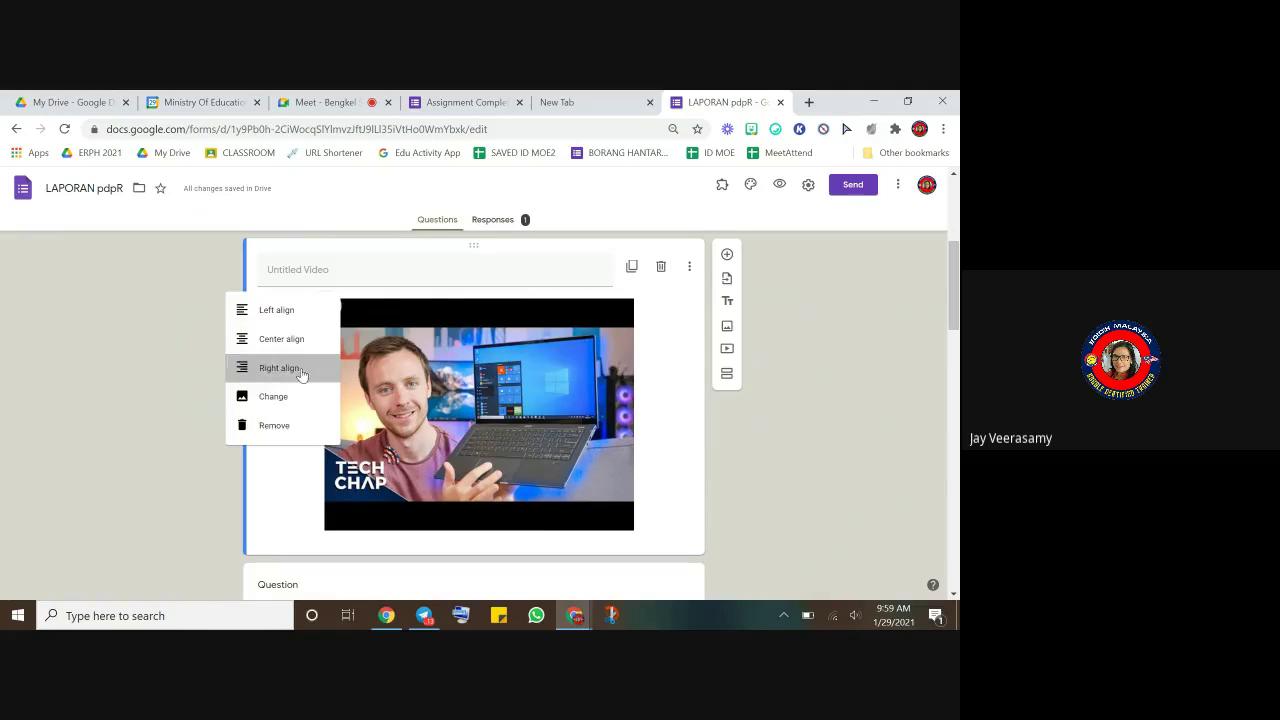
- Remove the Acer Swift 5 video and review the remaining blank questions above NAMA
{"action": "left_click", "coordinate": [377, 304]}
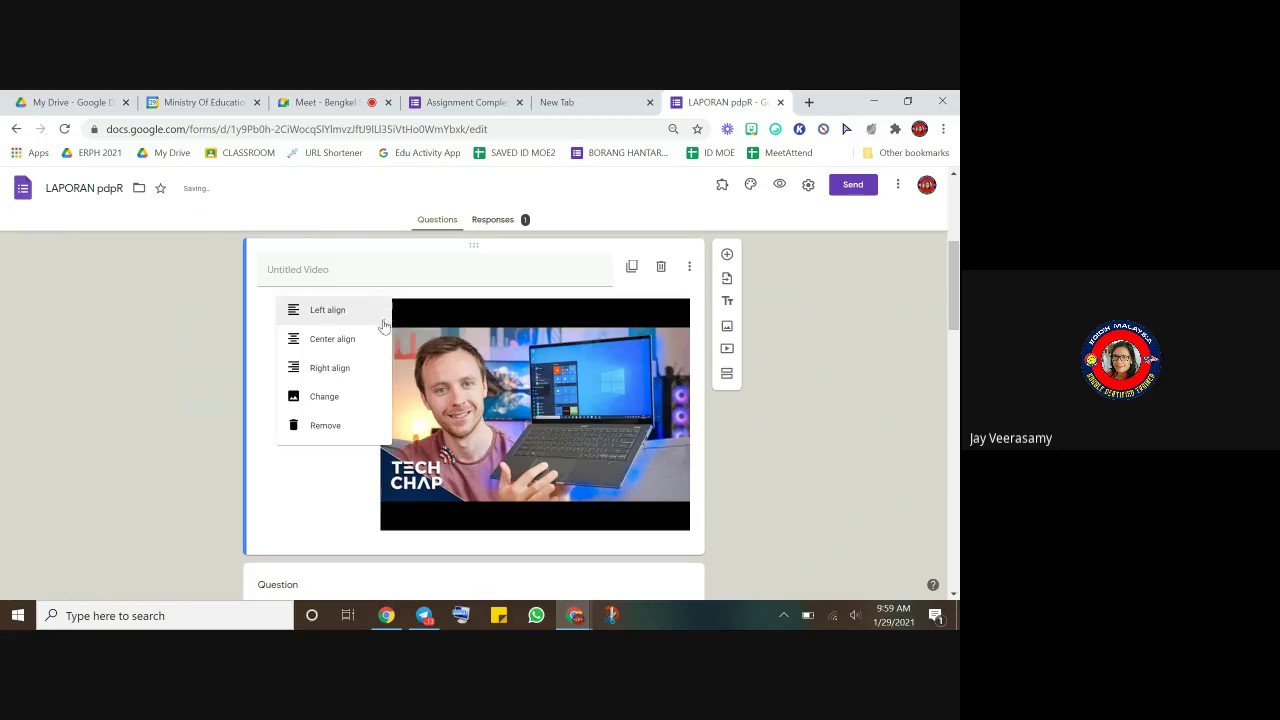
{"action": "left_click", "coordinate": [327, 426]}
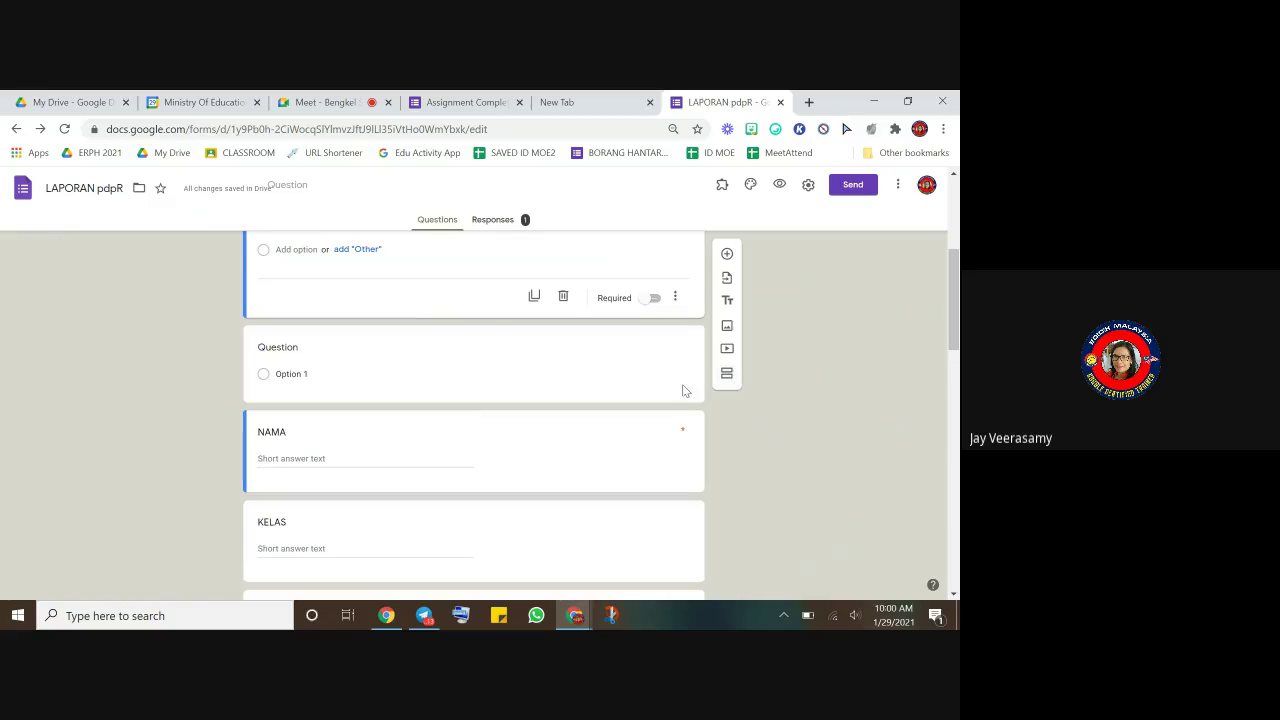
{"action": "scroll", "coordinate": [568, 363], "scroll_direction": "up", "scroll_amount": 2}
{"action": "scroll", "coordinate": [568, 363], "scroll_direction": "up", "scroll_amount": 1}
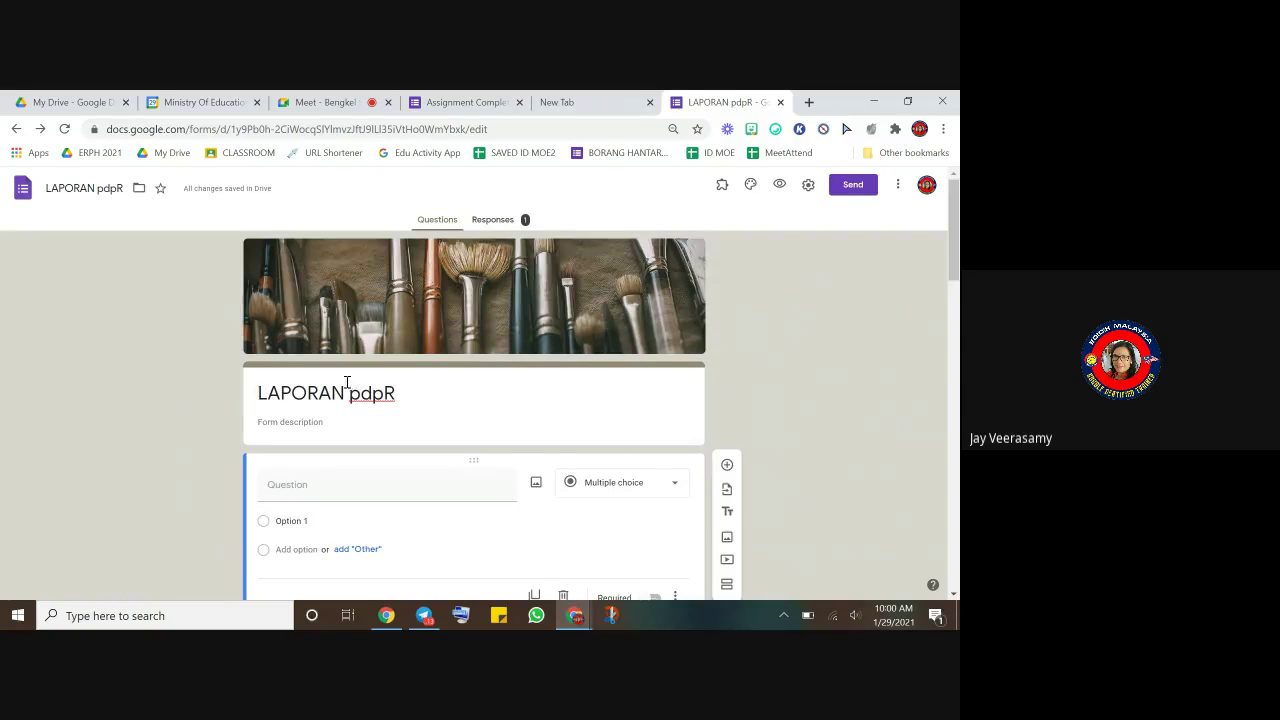
{"action": "scroll", "coordinate": [346, 386], "scroll_direction": "down", "scroll_amount": 2}
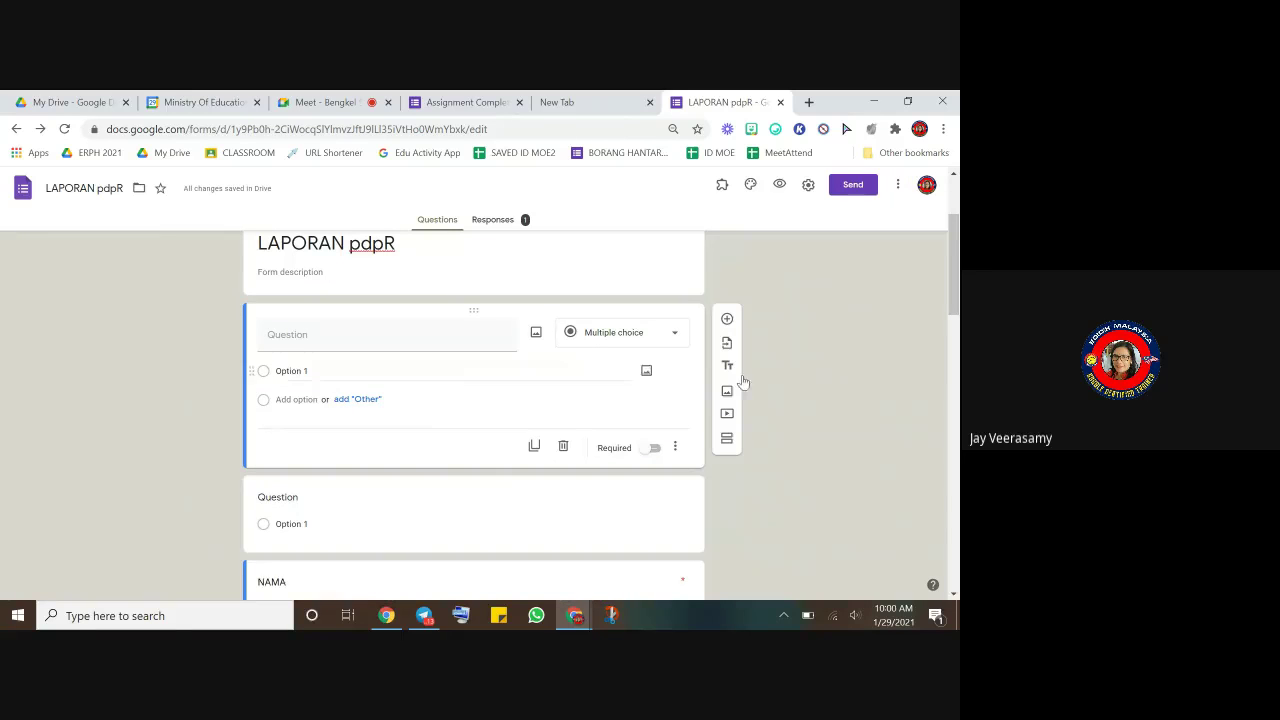
{"action": "scroll", "coordinate": [494, 486], "scroll_direction": "down", "scroll_amount": 5}
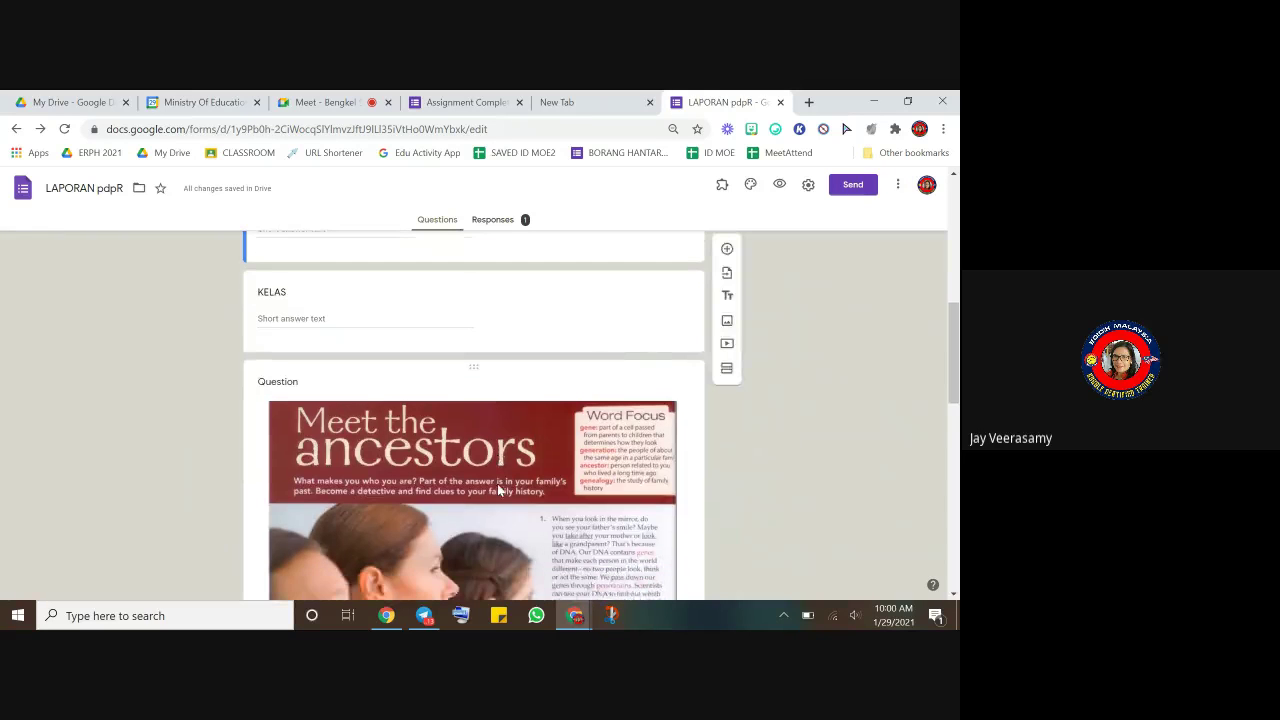
{"action": "scroll", "coordinate": [497, 483], "scroll_direction": "up", "scroll_amount": 2}
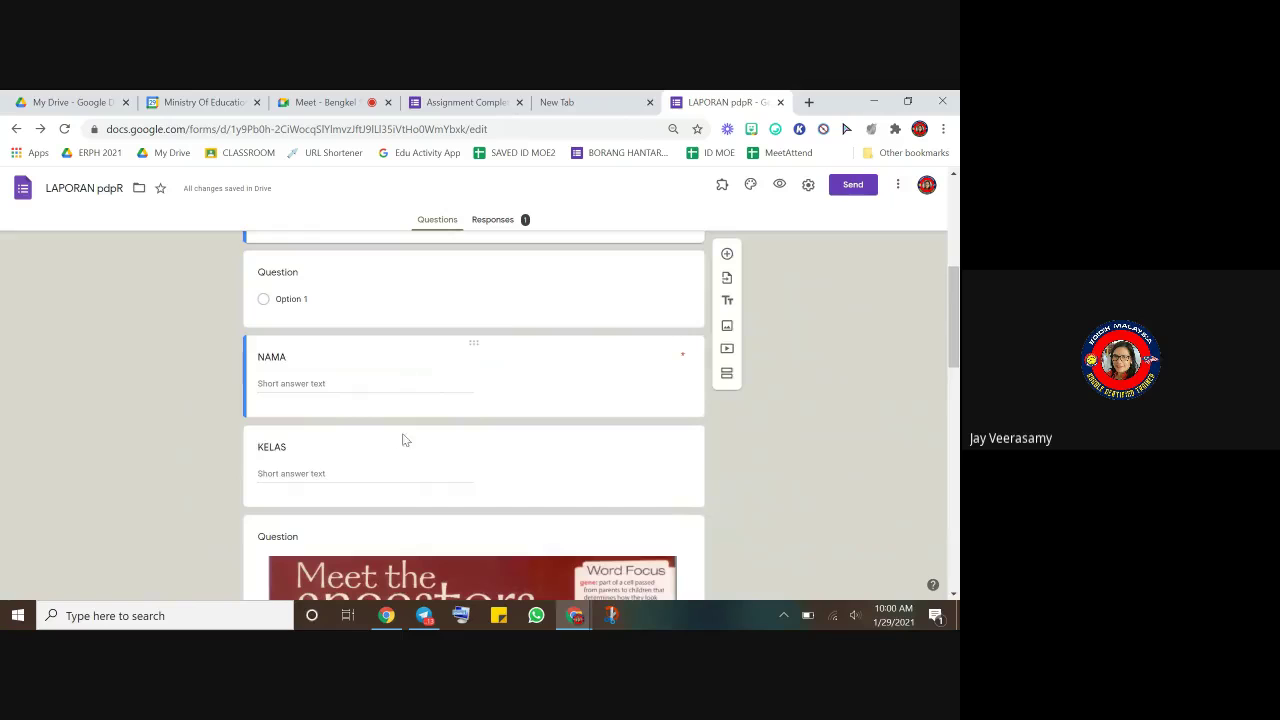
- Insert a new section after KELAS and title it READING
{"action": "left_click", "coordinate": [621, 470]}
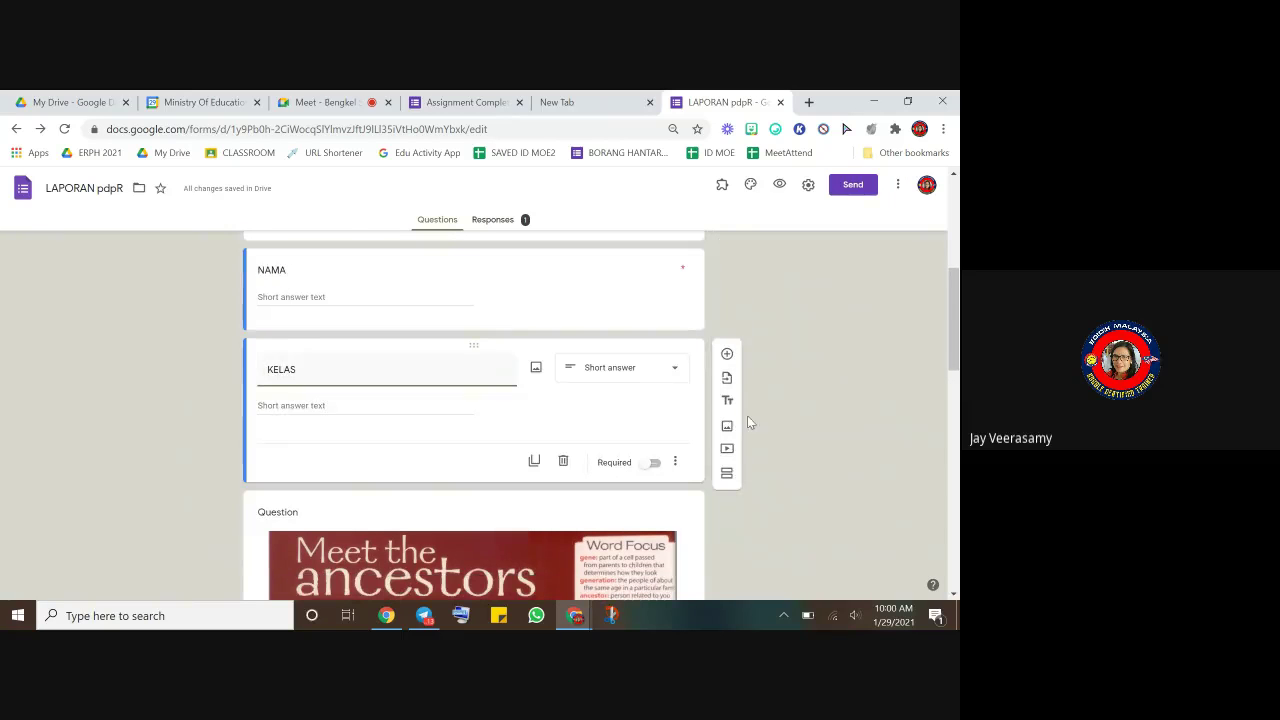
{"action": "left_click", "coordinate": [727, 474]}
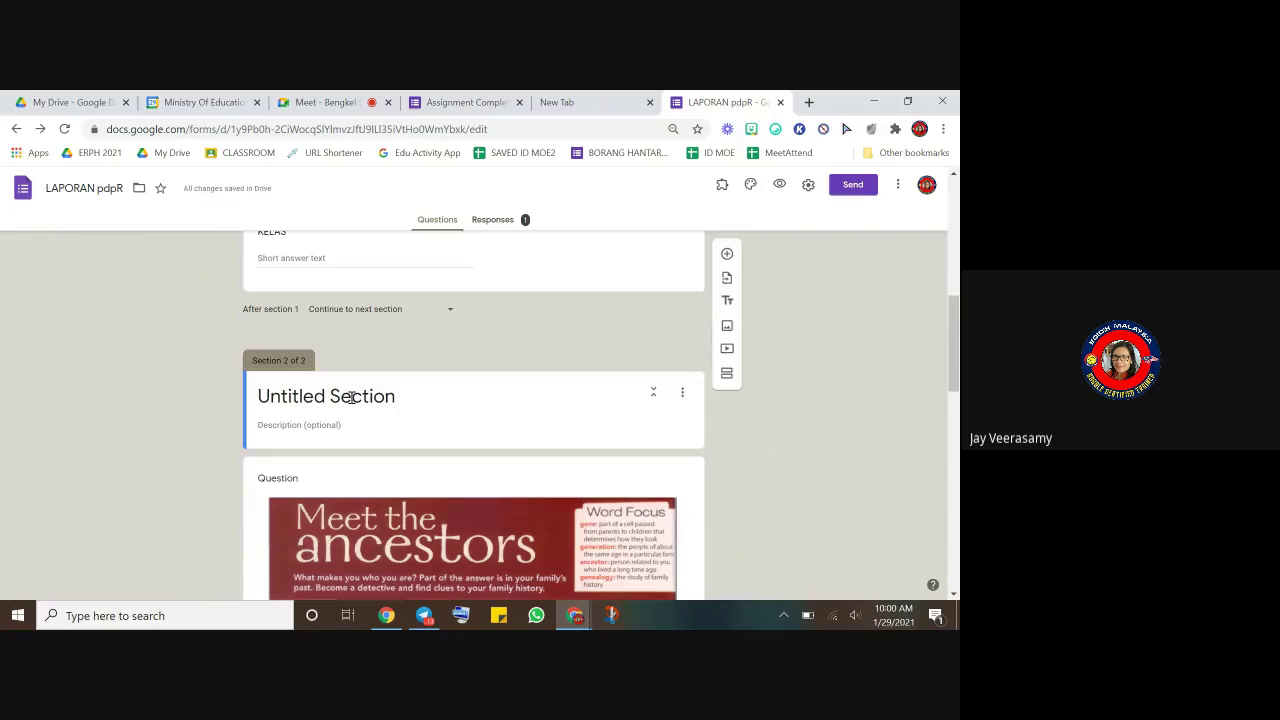
{"action": "left_click", "coordinate": [352, 396]}
{"action": "type", "text": "READI"}
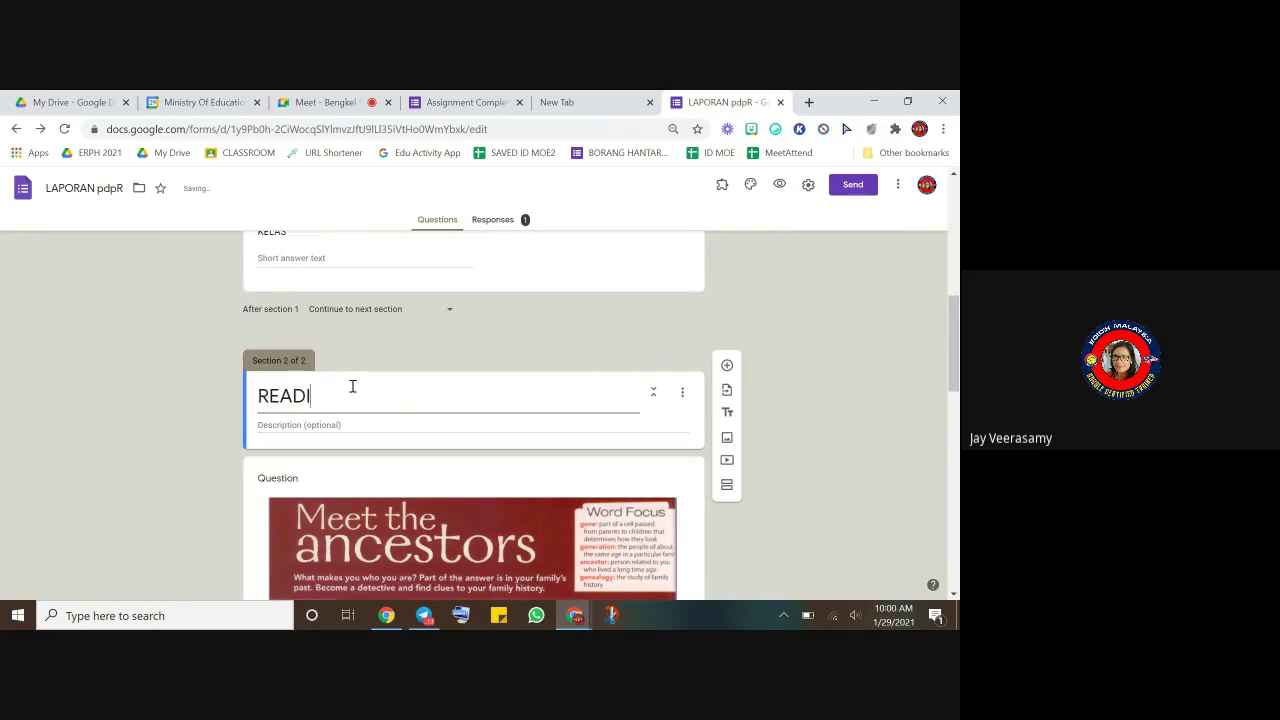
{"action": "type", "text": "NG"}
{"action": "left_click", "coordinate": [769, 528]}
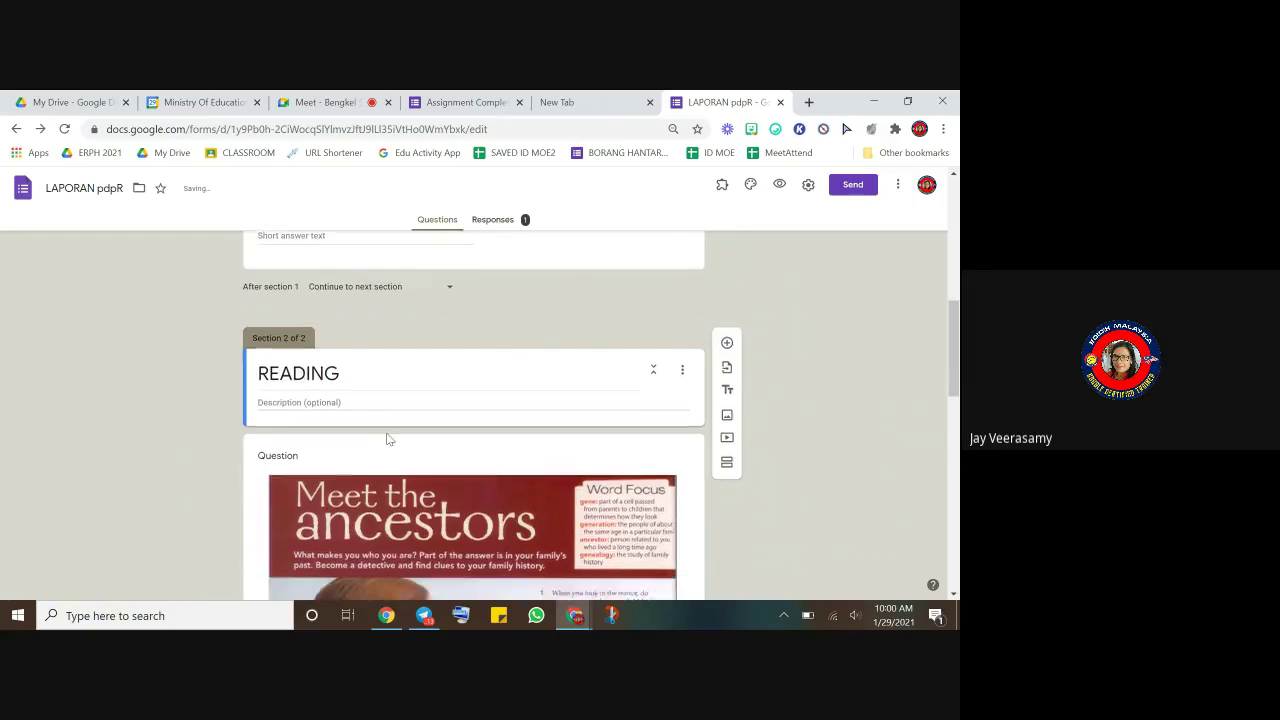
{"action": "scroll", "coordinate": [389, 439], "scroll_direction": "down", "scroll_amount": 6}
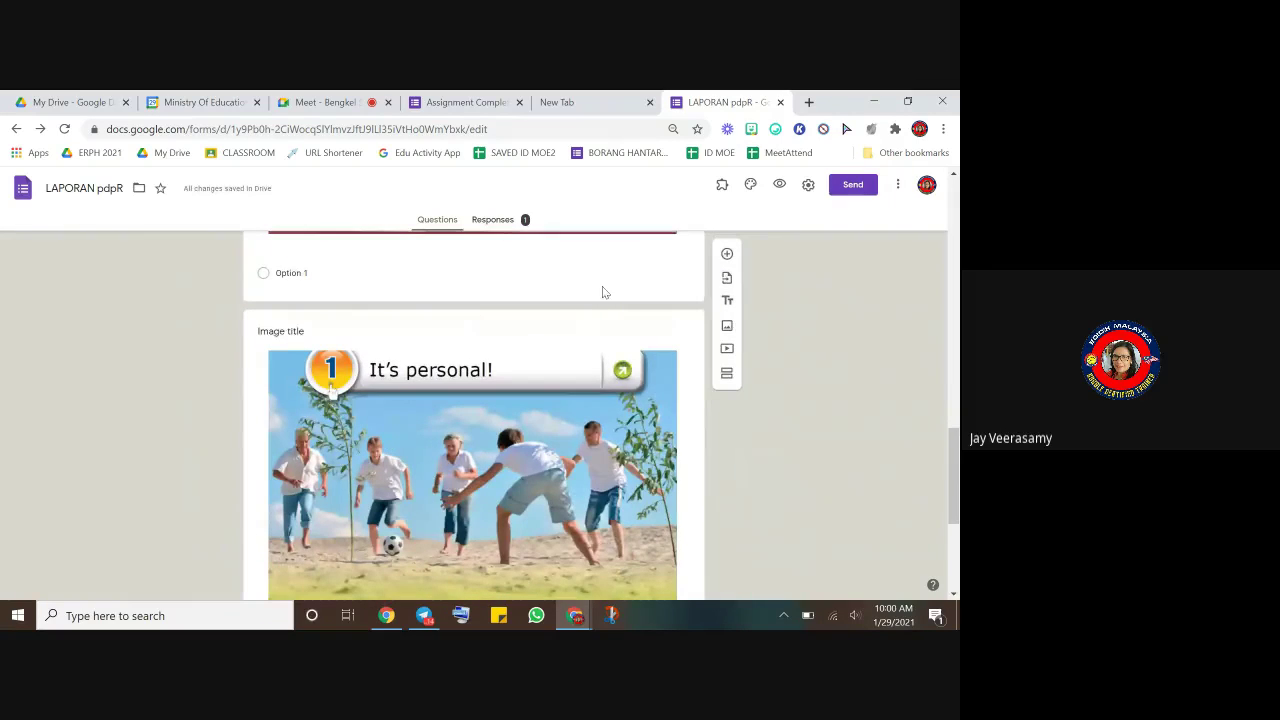
- Insert a new section titled WRITING right before the It's personal! image
{"action": "left_click", "coordinate": [608, 273]}
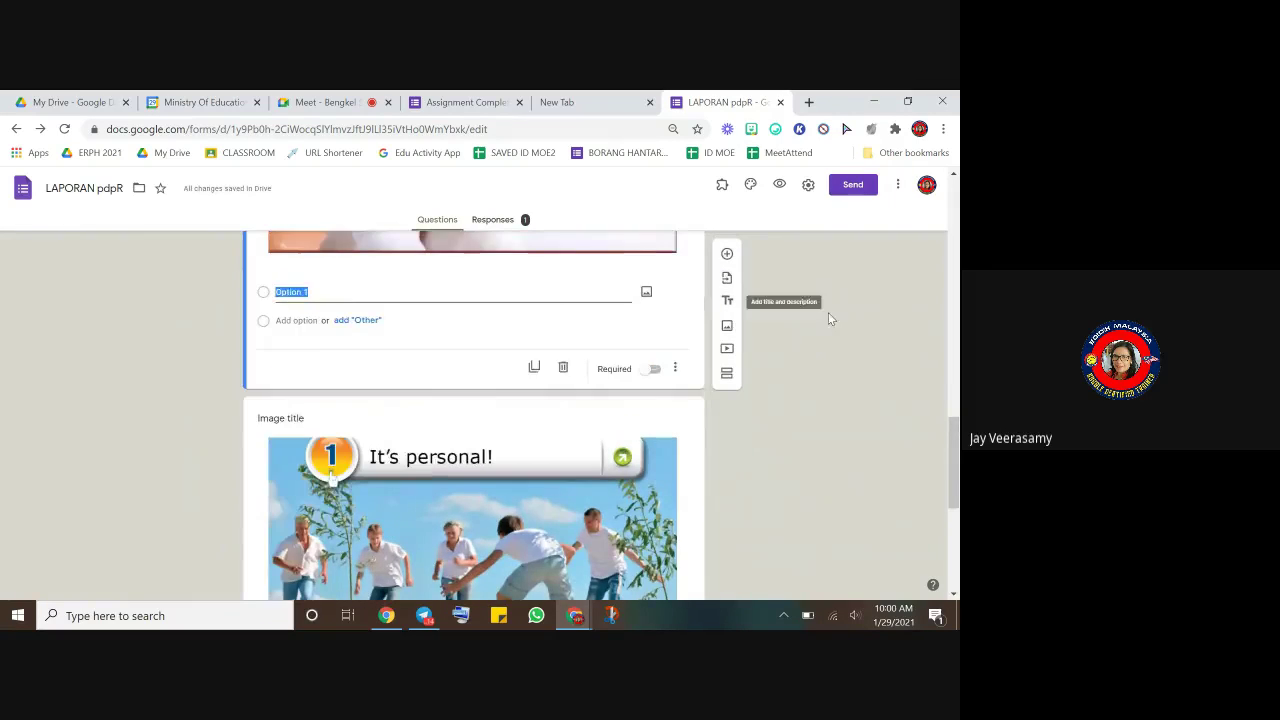
{"action": "left_click", "coordinate": [726, 374]}
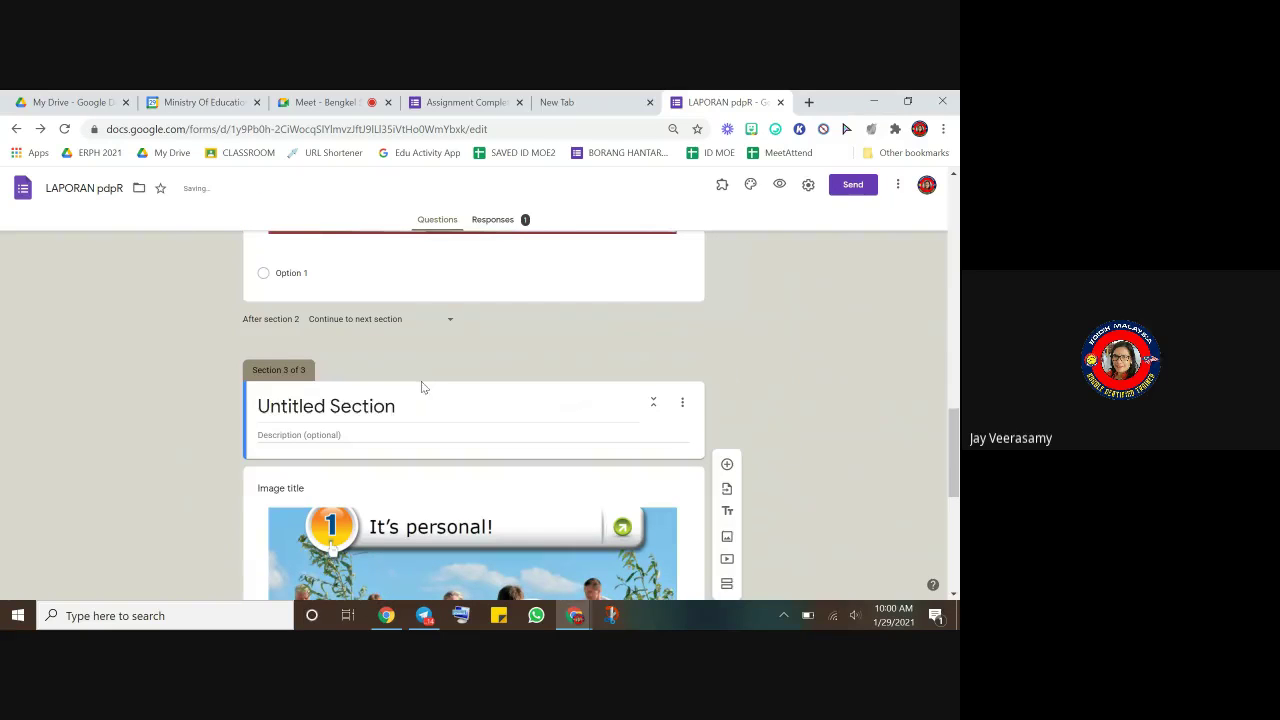
{"action": "type", "text": "RITING"}
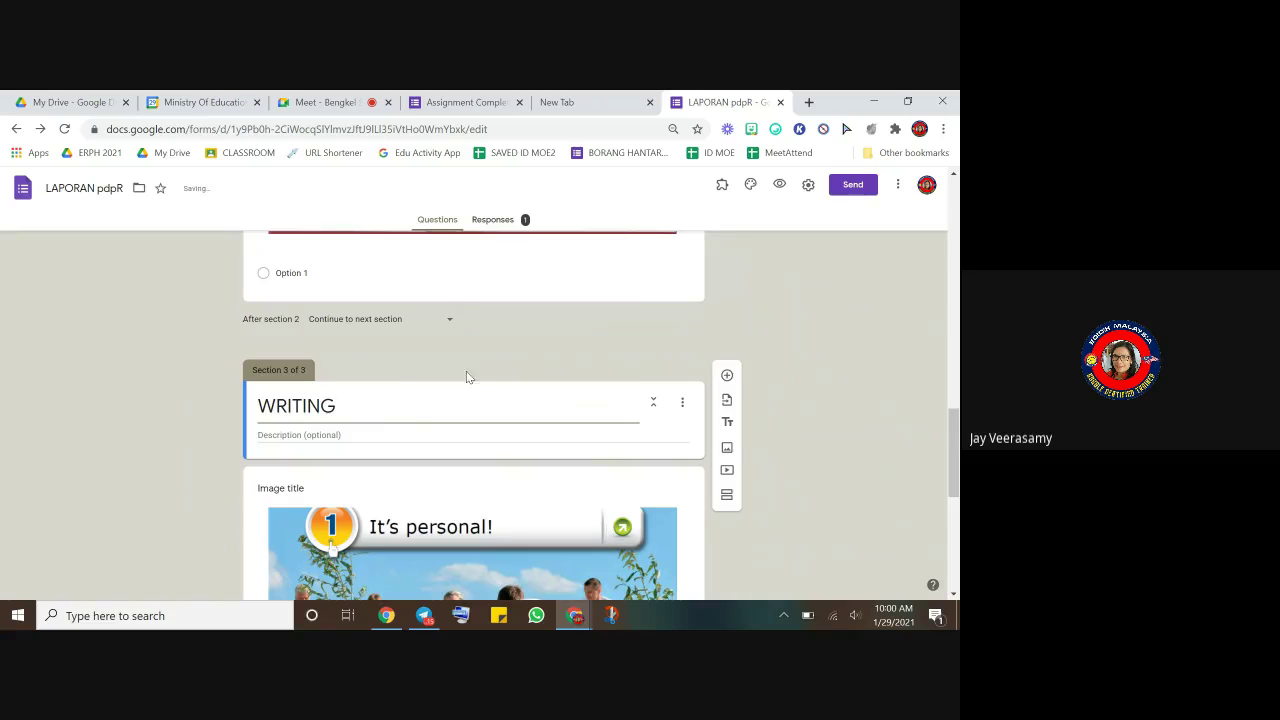
{"action": "scroll", "coordinate": [417, 509], "scroll_direction": "down", "scroll_amount": 5}
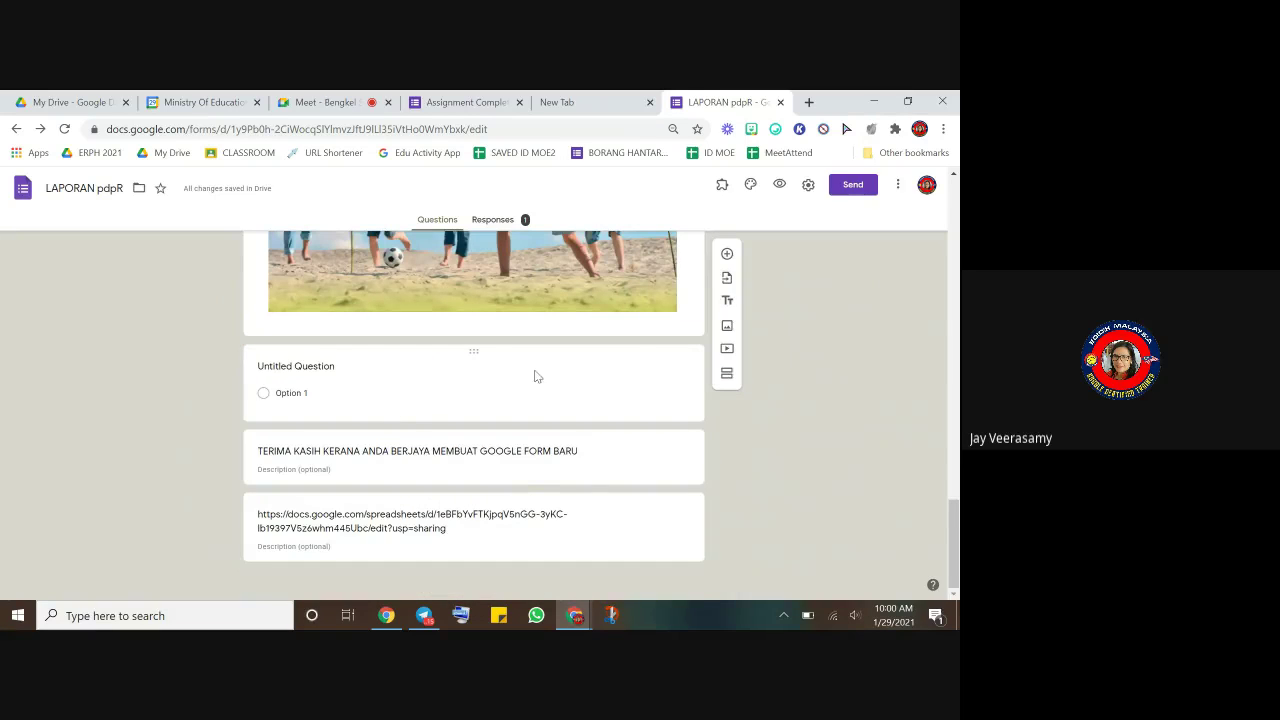
- Add a blank multiple-choice question to section 3, then start a fourth section after it
{"action": "left_click", "coordinate": [535, 376]}
{"action": "left_click", "coordinate": [727, 361]}
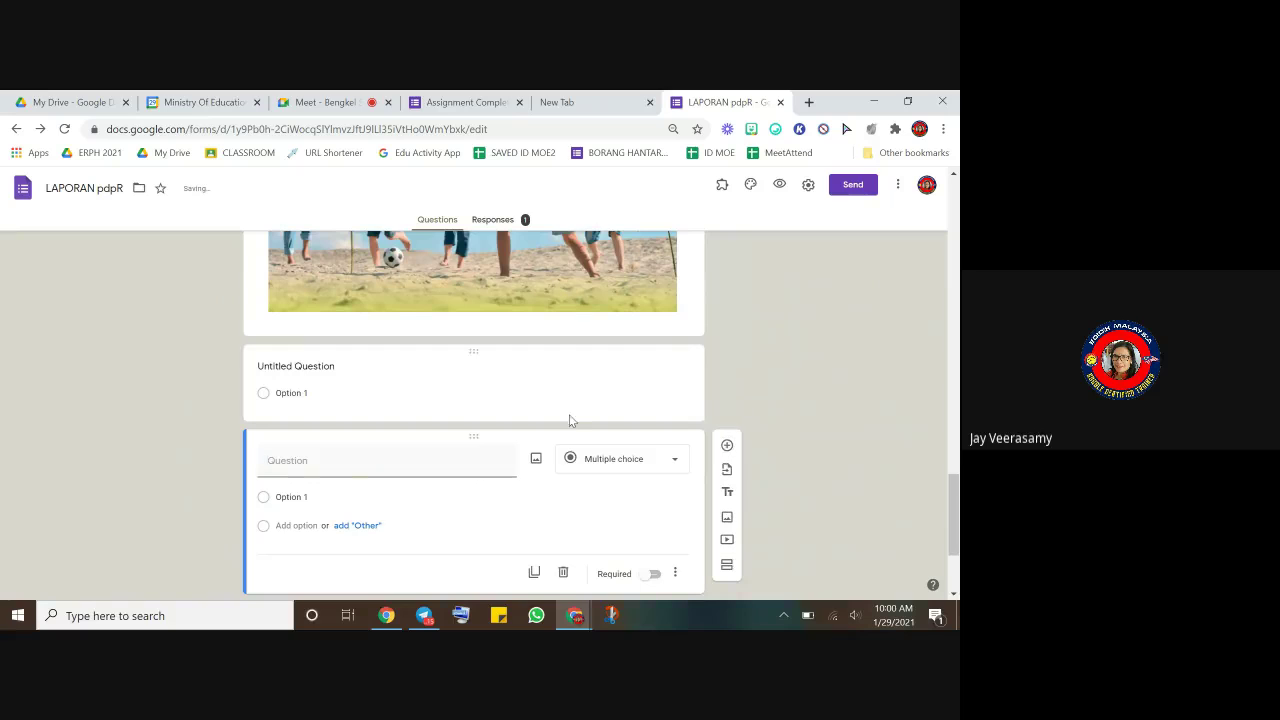
{"action": "left_click", "coordinate": [729, 567]}
- Title the new fourth section DETAILS
{"action": "scroll", "coordinate": [370, 575], "scroll_direction": "down", "scroll_amount": 1}
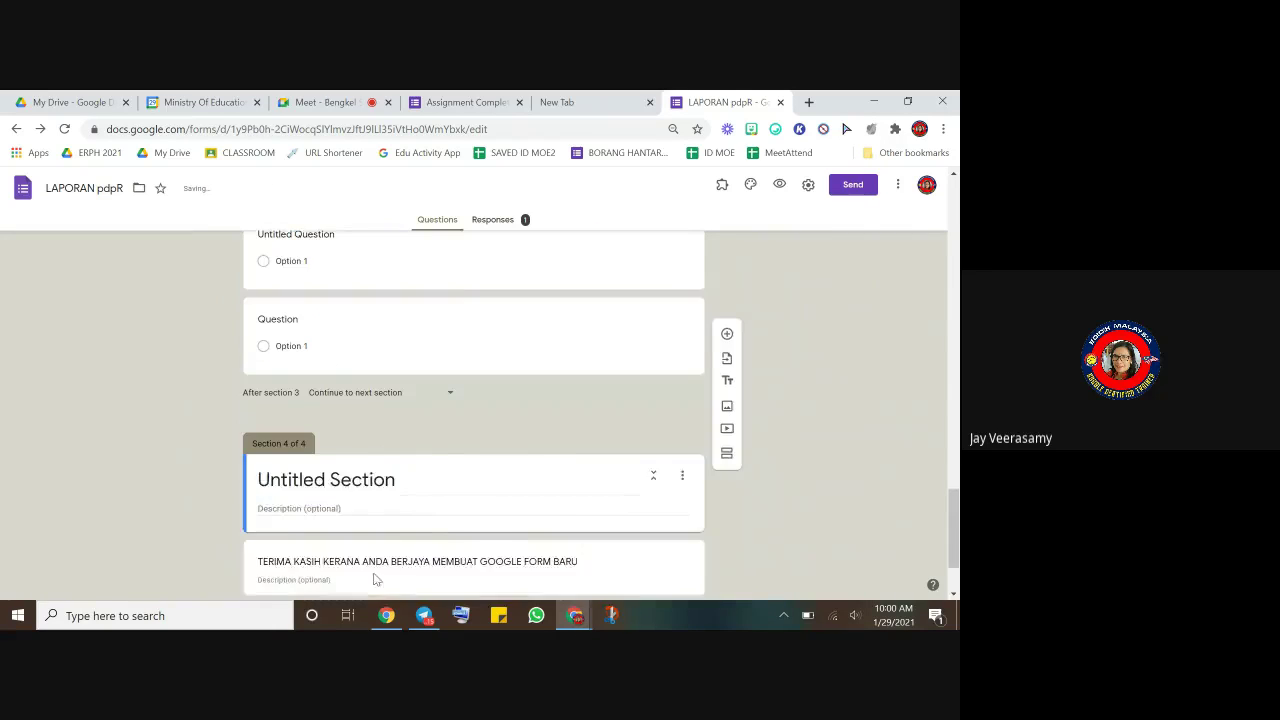
{"action": "scroll", "coordinate": [375, 579], "scroll_direction": "down", "scroll_amount": 1}
{"action": "left_click", "coordinate": [347, 372]}
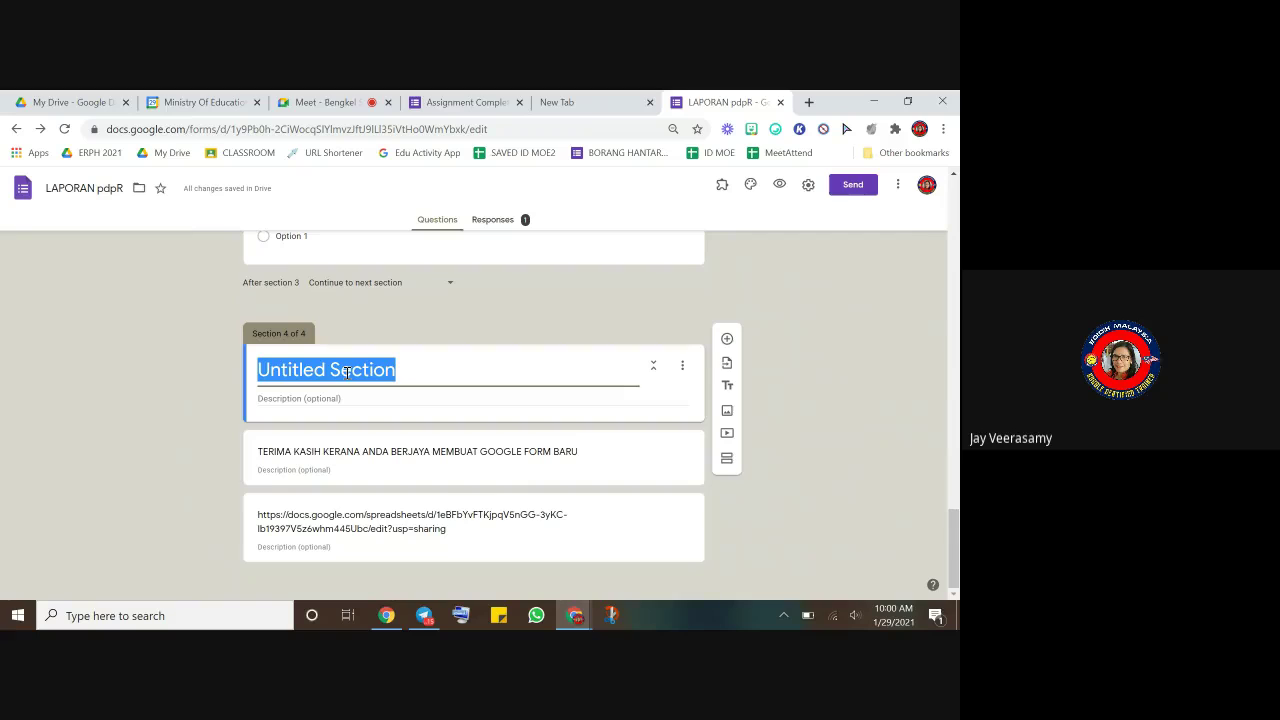
{"action": "type", "text": "D"}
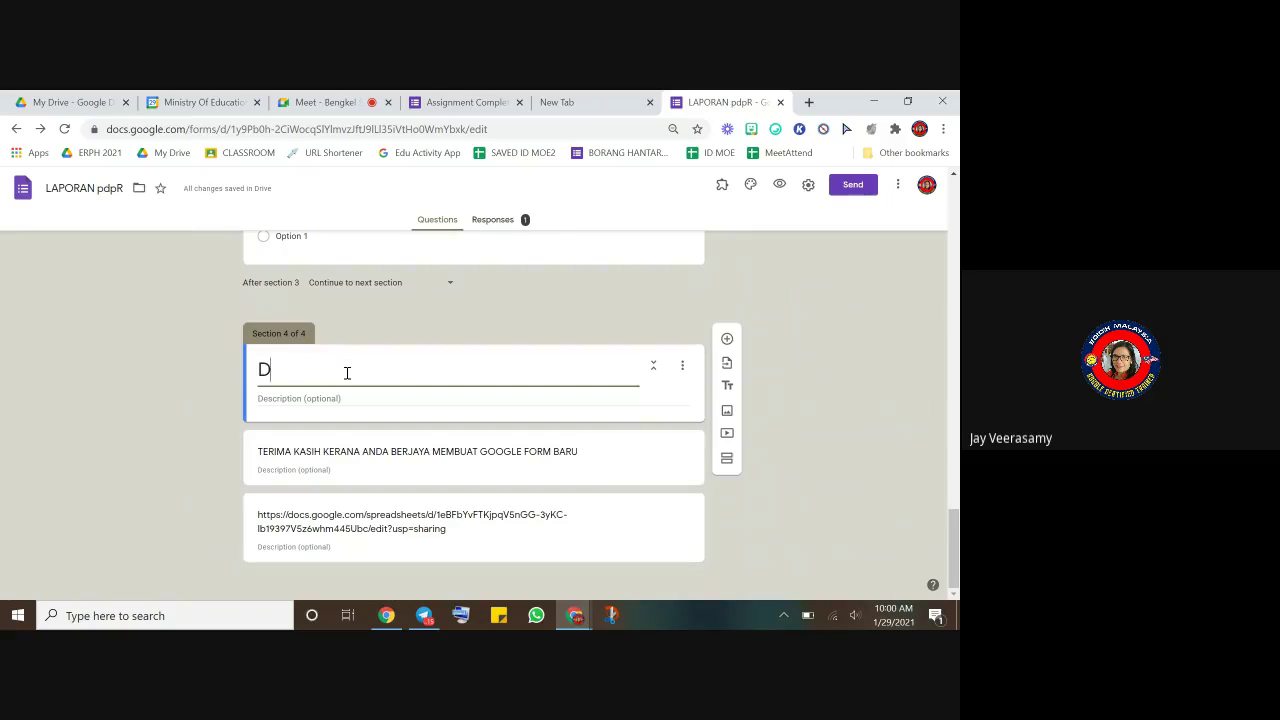
{"action": "type", "text": "ETAILS"}
{"action": "left_click", "coordinate": [842, 512]}
{"action": "scroll", "coordinate": [528, 418], "scroll_direction": "up", "scroll_amount": 8}
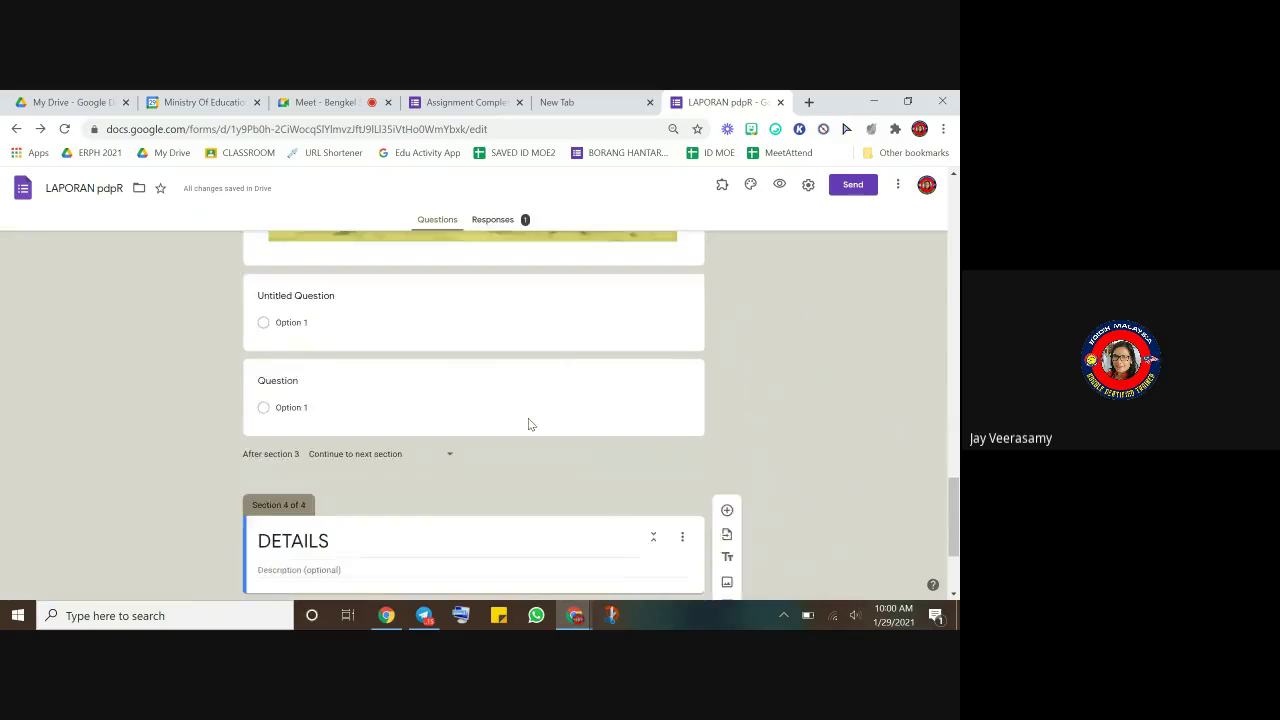
{"action": "scroll", "coordinate": [529, 418], "scroll_direction": "up", "scroll_amount": 12}
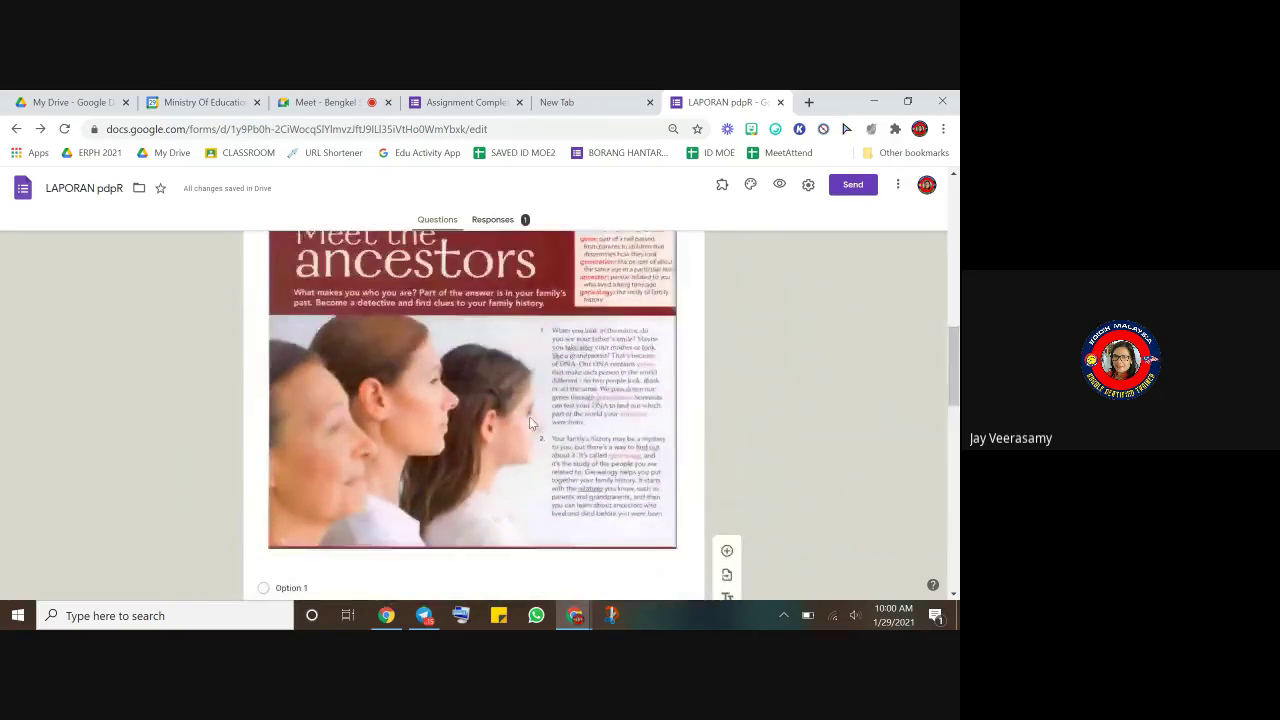
- Review the READING, WRITING and DETAILS sections, then open the respondent preview of LAPORAN pdpR
{"action": "scroll", "coordinate": [530, 417], "scroll_direction": "up", "scroll_amount": 3}
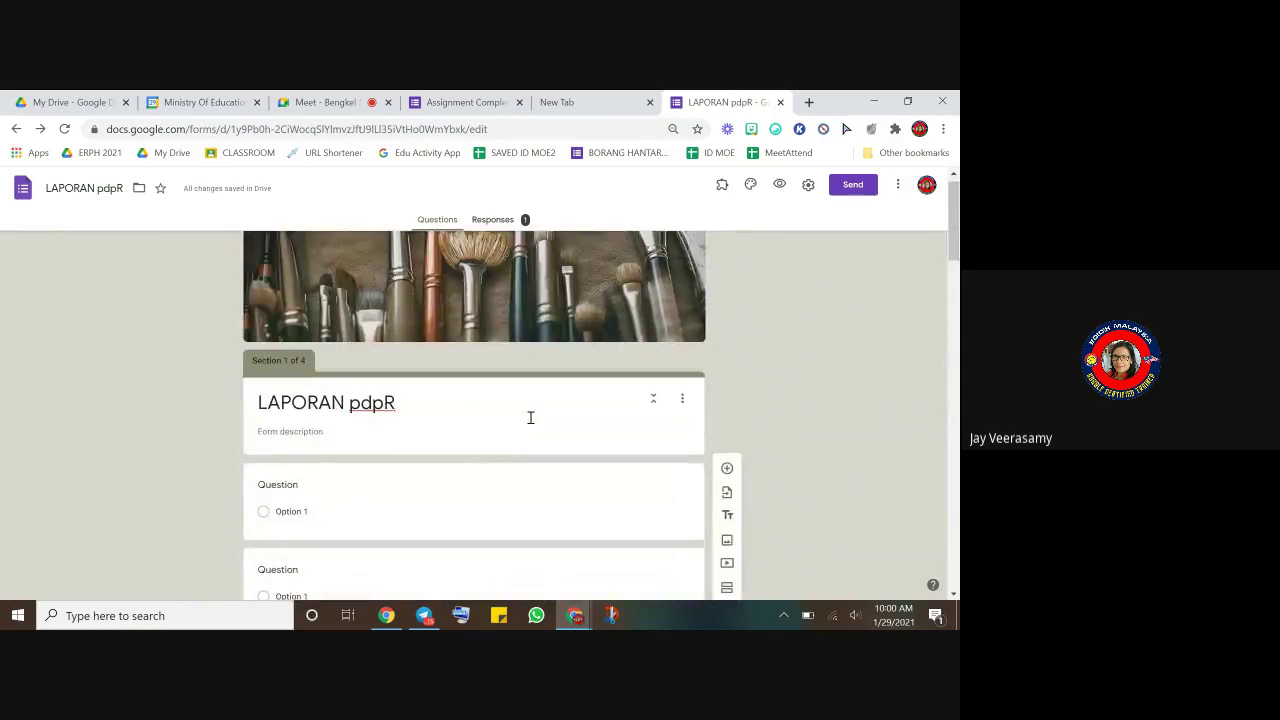
{"action": "scroll", "coordinate": [530, 417], "scroll_direction": "up", "scroll_amount": 1}
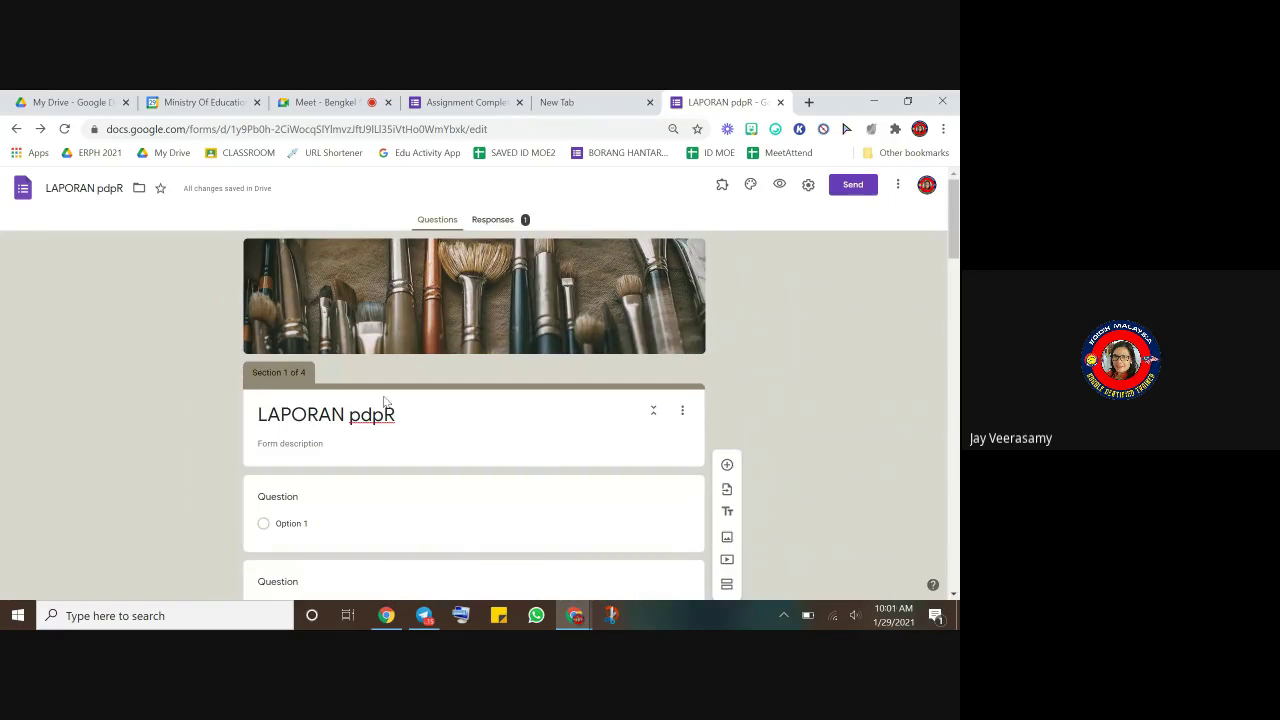
{"action": "scroll", "coordinate": [522, 462], "scroll_direction": "down", "scroll_amount": 2}
{"action": "scroll", "coordinate": [520, 465], "scroll_direction": "down", "scroll_amount": 3}
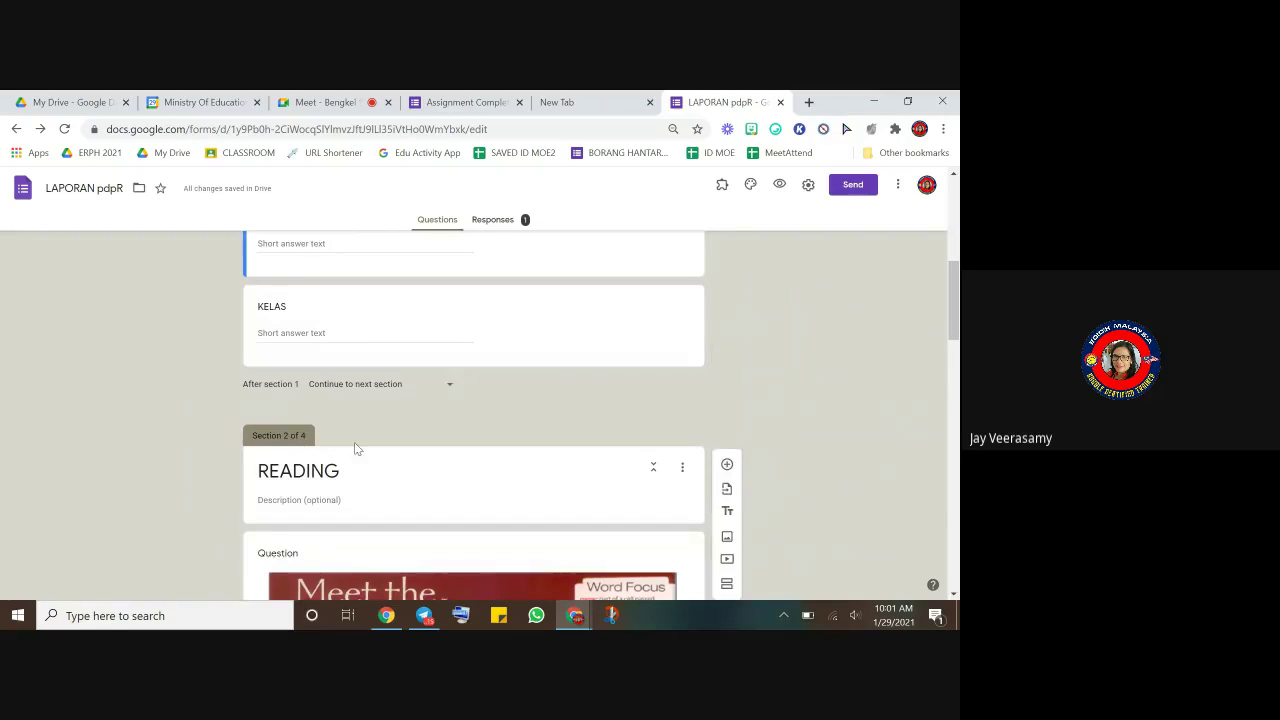
{"action": "scroll", "coordinate": [400, 462], "scroll_direction": "down", "scroll_amount": 10}
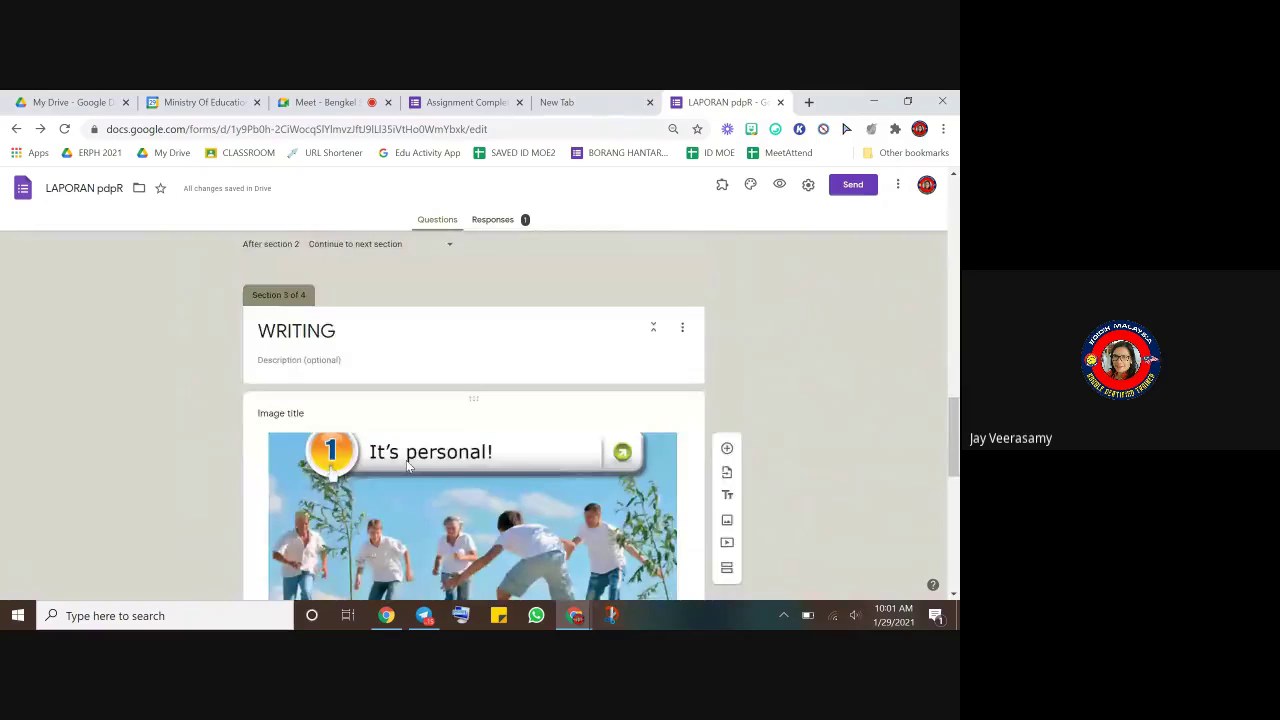
{"action": "scroll", "coordinate": [409, 458], "scroll_direction": "down", "scroll_amount": 3}
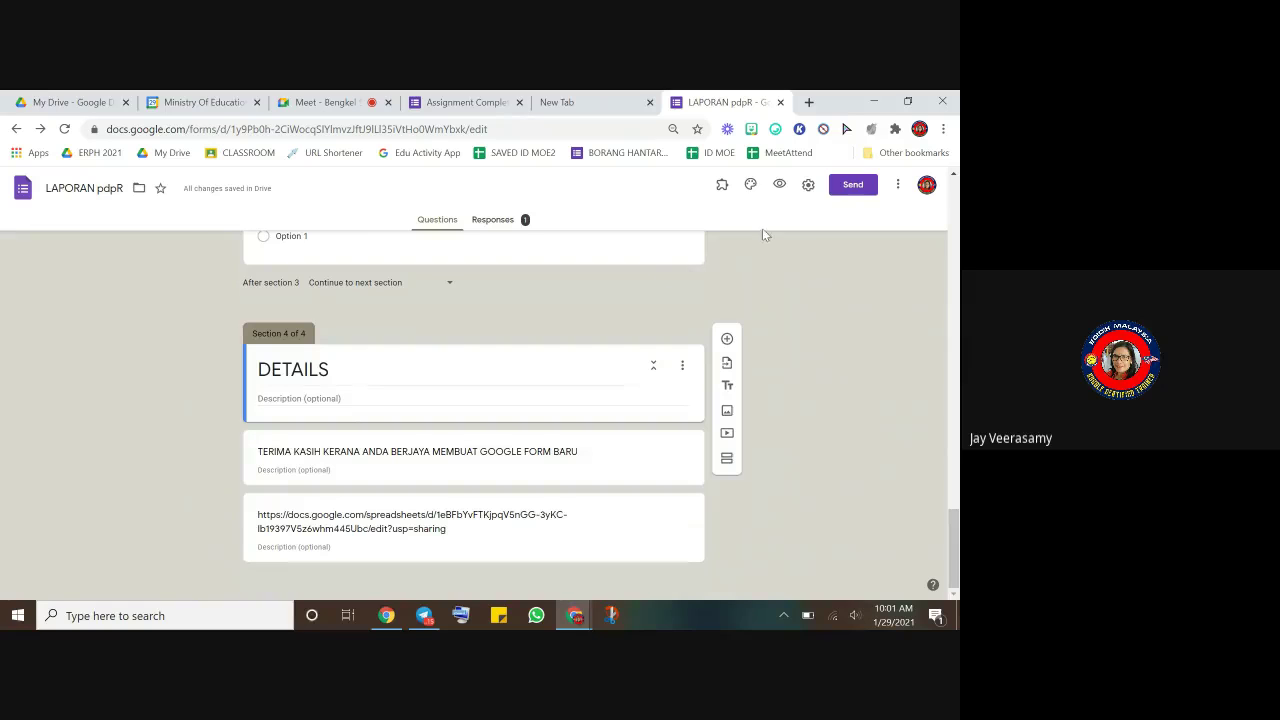
{"action": "scroll", "coordinate": [634, 344], "scroll_direction": "up", "scroll_amount": 3}
{"action": "scroll", "coordinate": [634, 338], "scroll_direction": "down", "scroll_amount": 3}
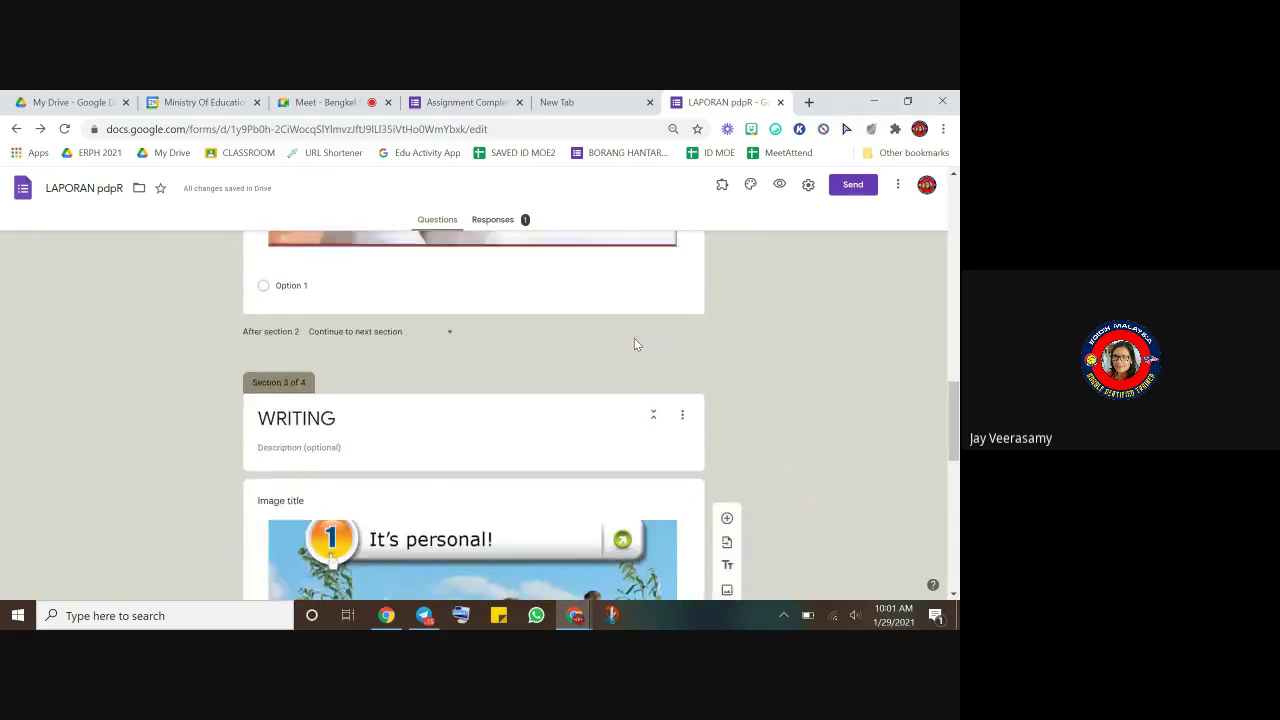
{"action": "scroll", "coordinate": [634, 340], "scroll_direction": "up", "scroll_amount": 15}
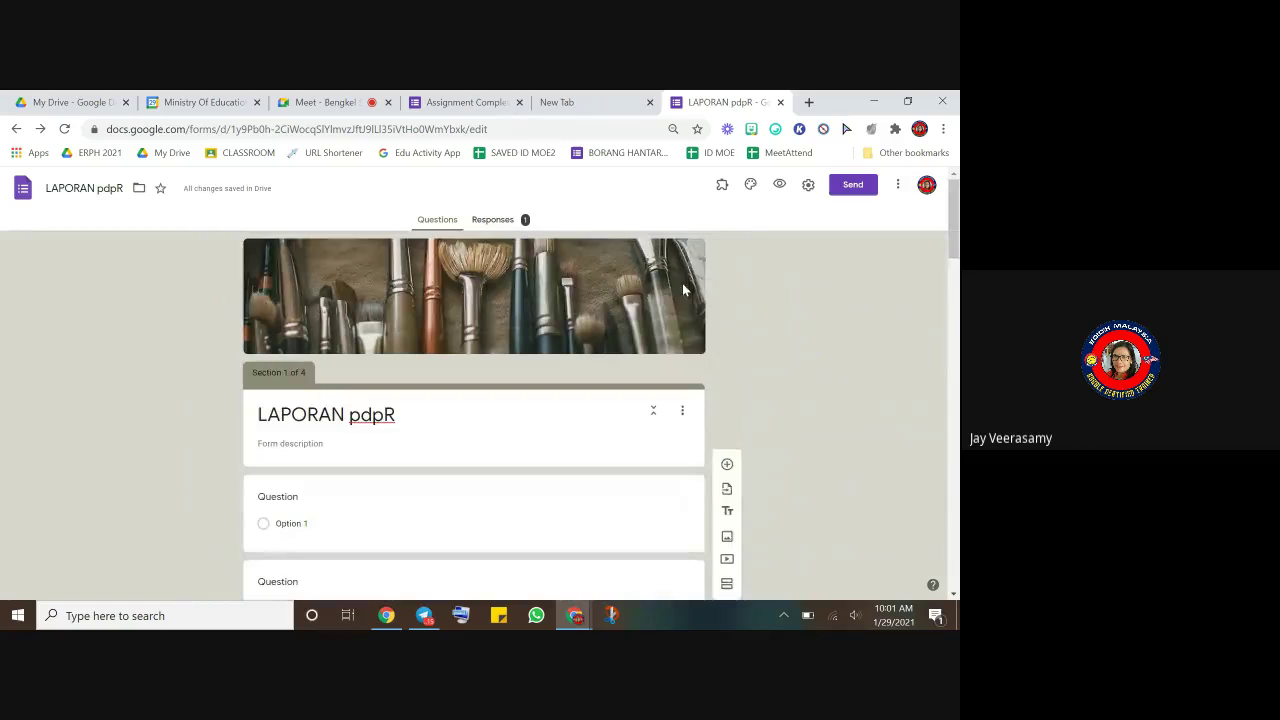
{"action": "left_click", "coordinate": [779, 185]}
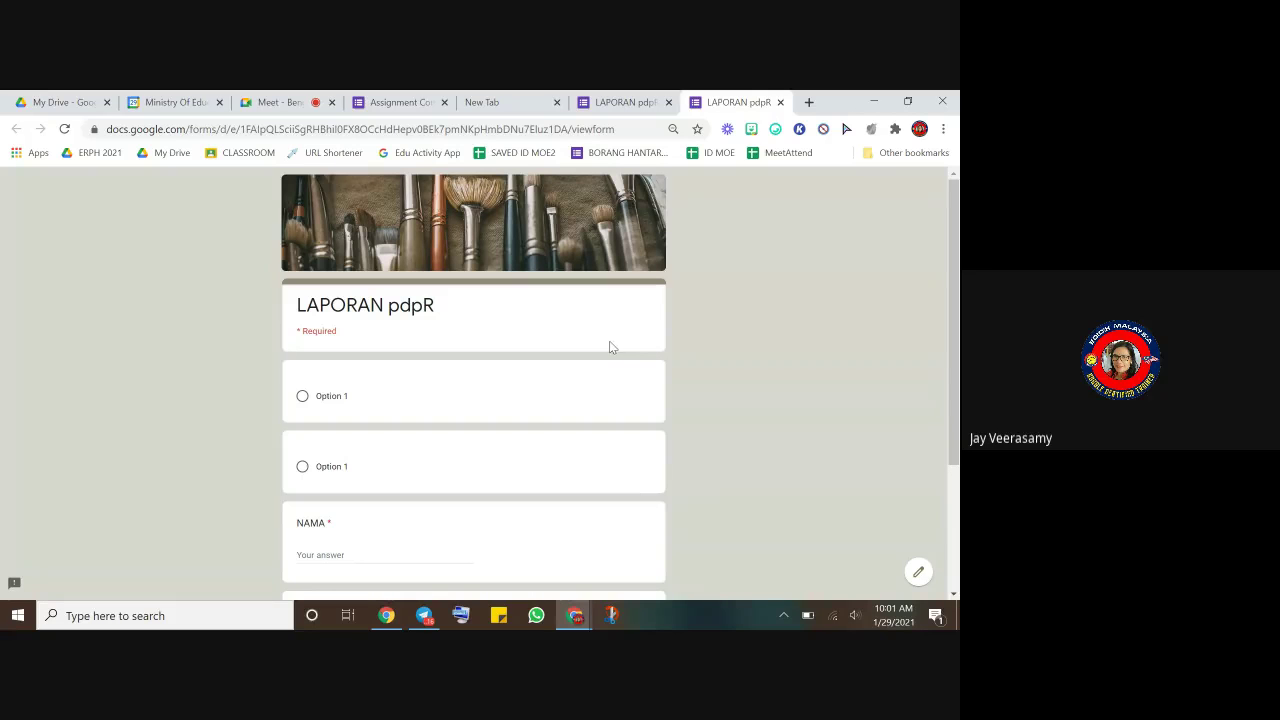
- Select Option 1 in both questions on the preview's first page
{"action": "scroll", "coordinate": [612, 347], "scroll_direction": "down", "scroll_amount": 3}
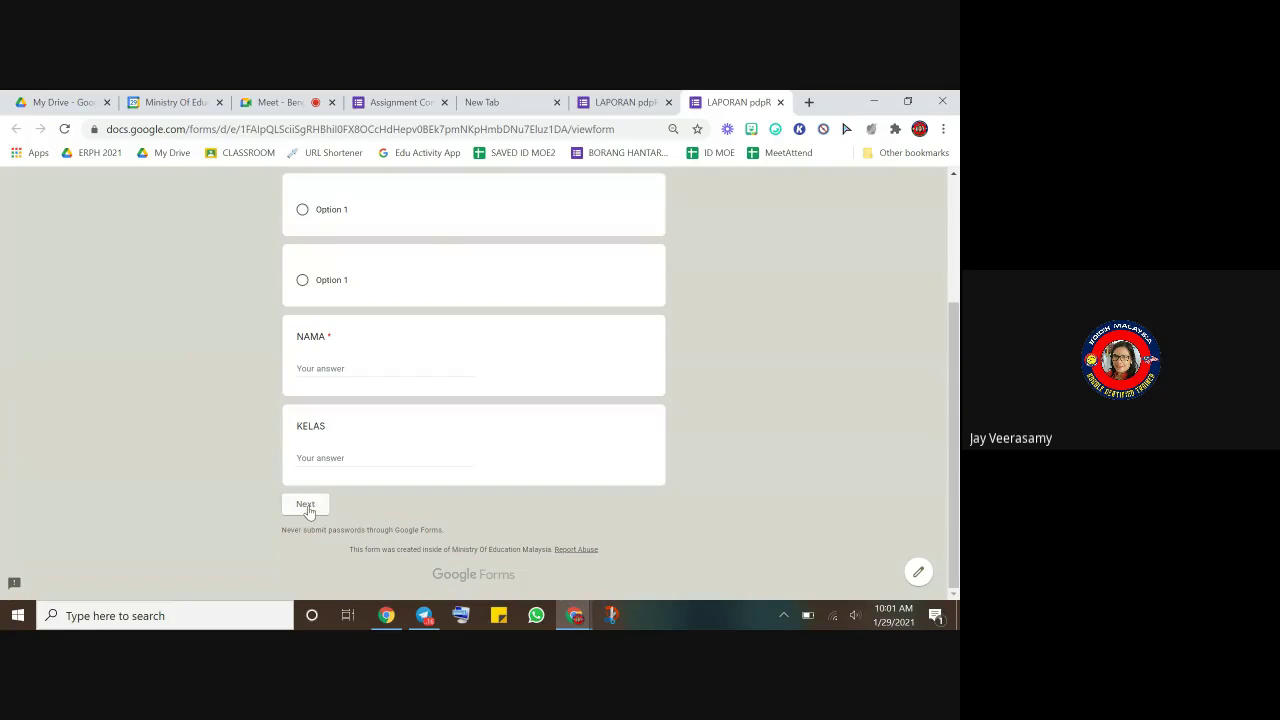
{"action": "scroll", "coordinate": [455, 378], "scroll_direction": "up", "scroll_amount": 2}
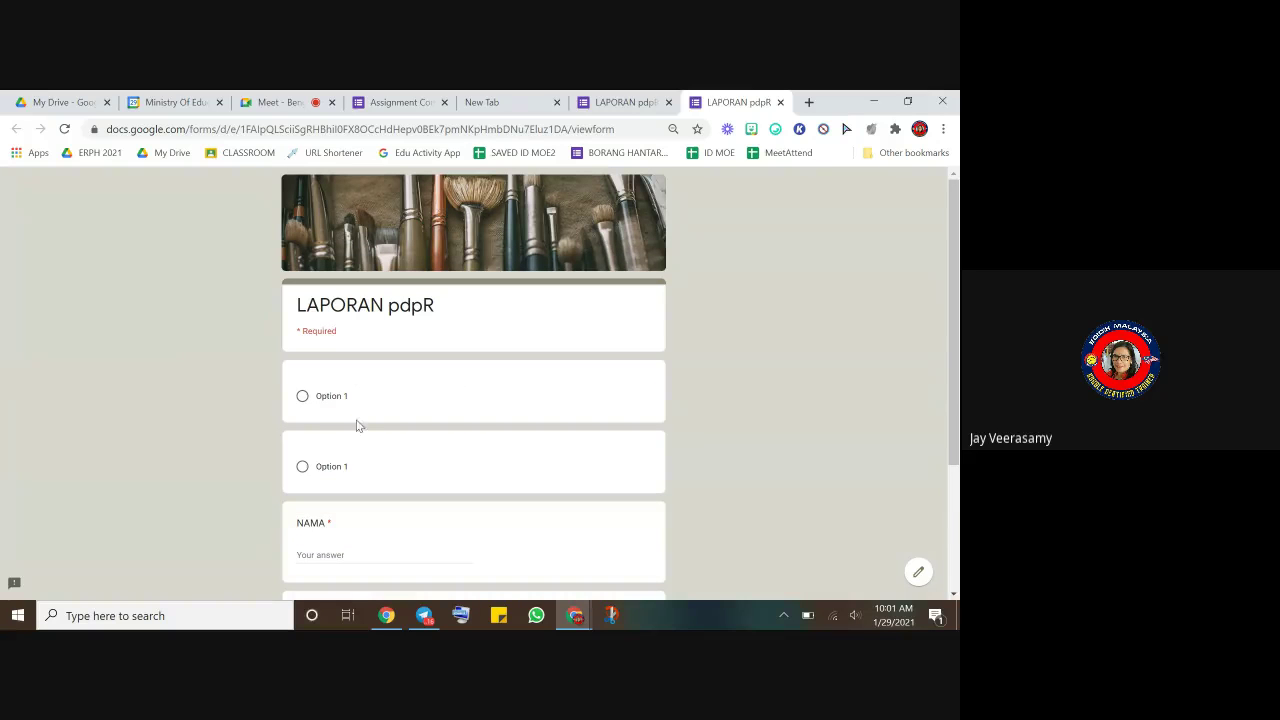
{"action": "left_click", "coordinate": [302, 396]}
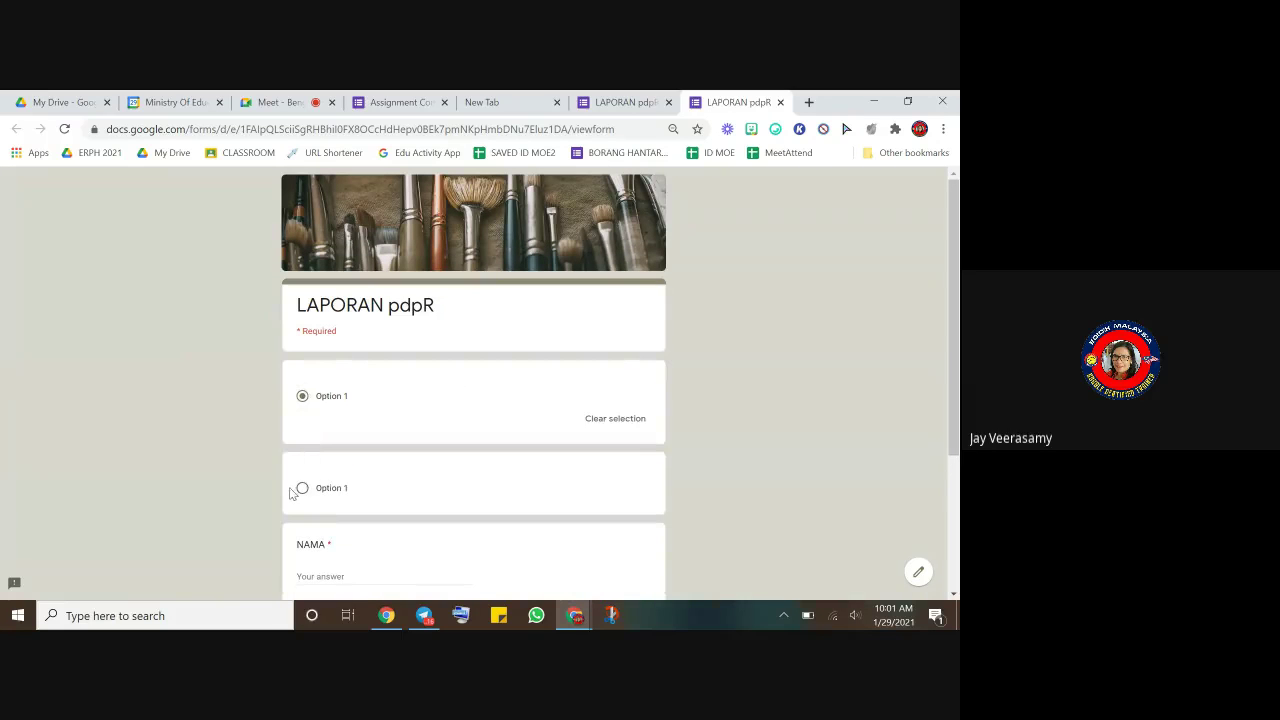
{"action": "left_click", "coordinate": [301, 488]}
- Enter a respondent name in NAMA and class 3 in KELAS, then advance to READING
{"action": "scroll", "coordinate": [391, 505], "scroll_direction": "down", "scroll_amount": 3}
{"action": "left_click", "coordinate": [341, 370]}
{"action": "type", "text": "JAY"}
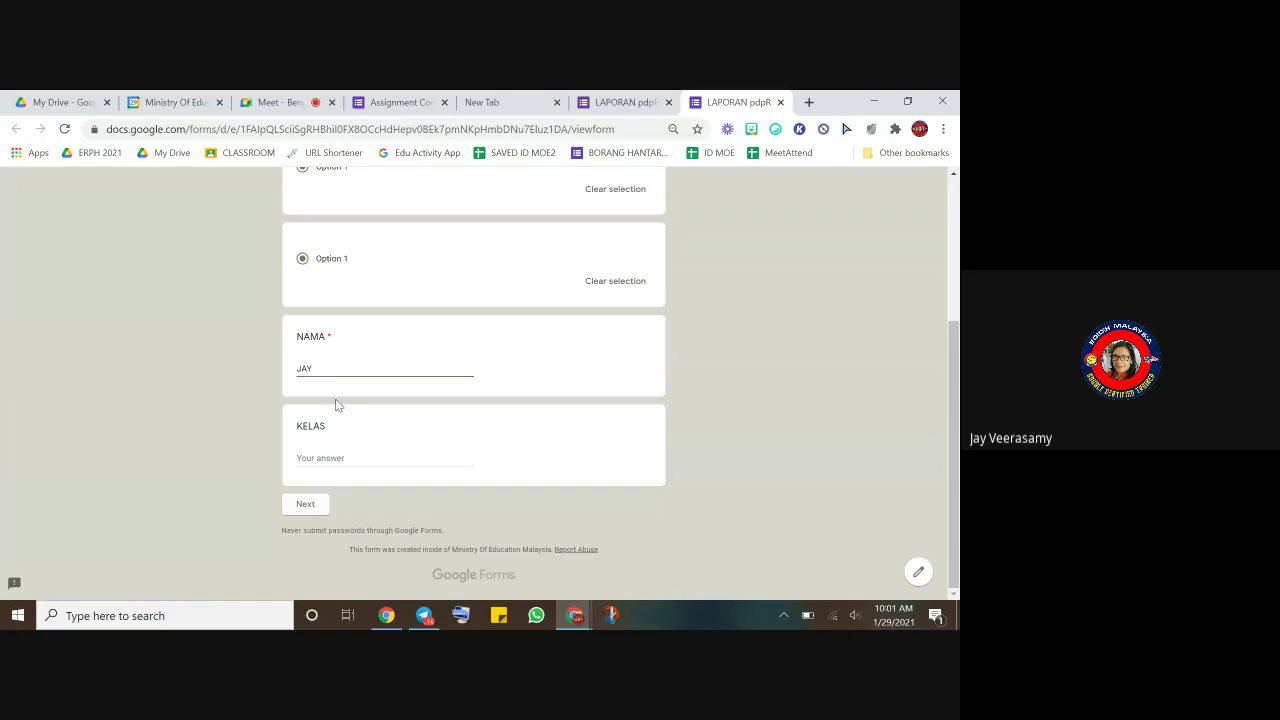
{"action": "left_click", "coordinate": [300, 457]}
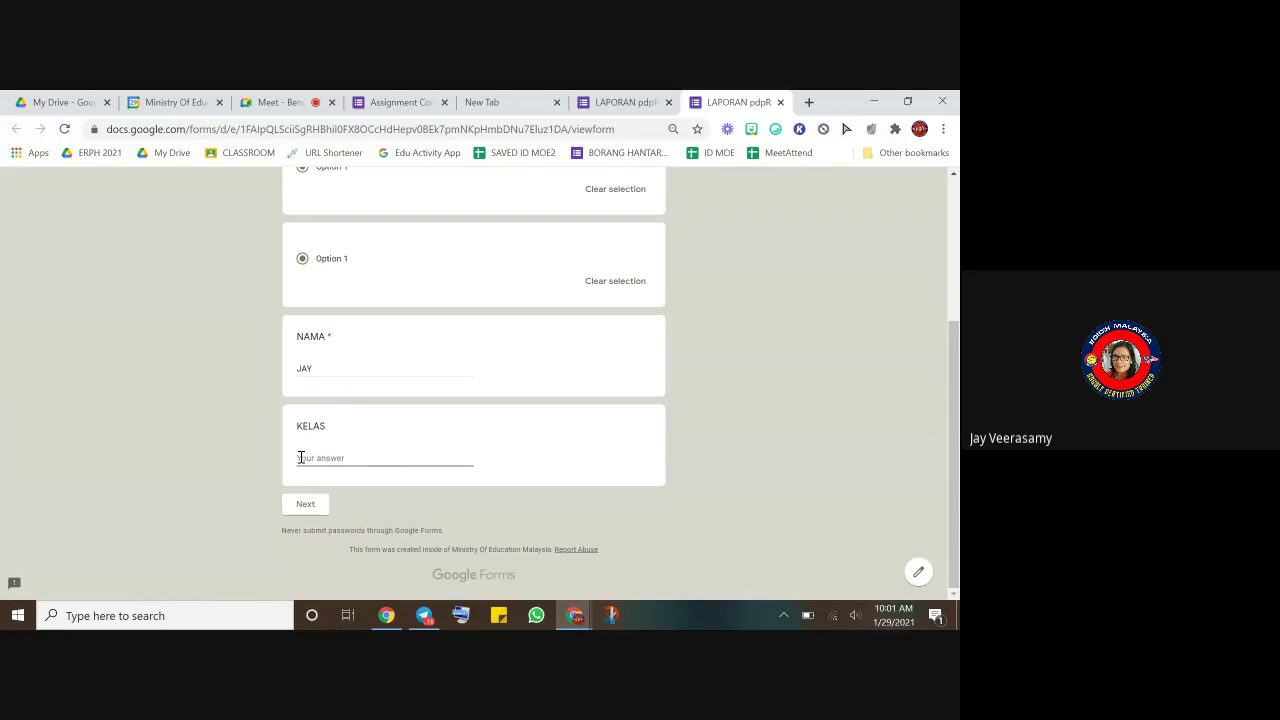
{"action": "type", "text": "3JAY"}
{"action": "left_click", "coordinate": [300, 504]}
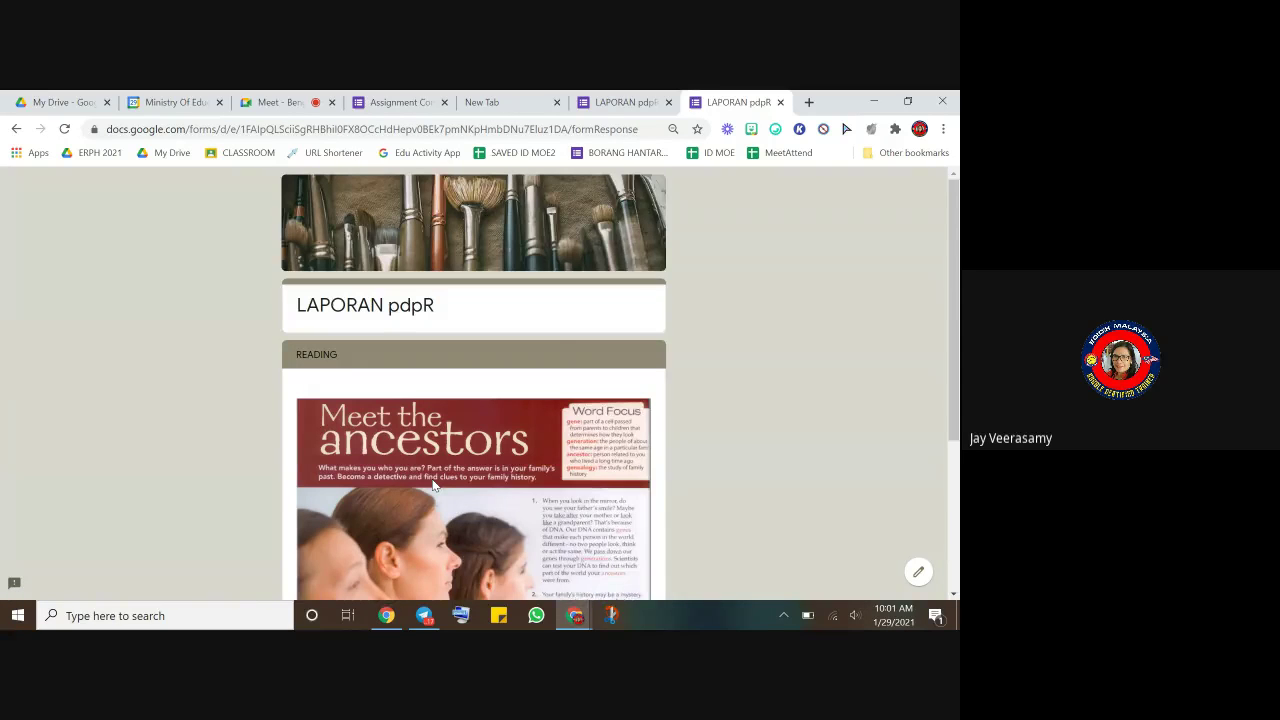
- Select Option 1 under the READING image and continue to the WRITING page
{"action": "scroll", "coordinate": [432, 485], "scroll_direction": "down", "scroll_amount": 3}
{"action": "scroll", "coordinate": [432, 479], "scroll_direction": "down", "scroll_amount": 2}
{"action": "scroll", "coordinate": [432, 479], "scroll_direction": "up", "scroll_amount": 4}
{"action": "scroll", "coordinate": [432, 479], "scroll_direction": "down", "scroll_amount": 3}
{"action": "left_click", "coordinate": [301, 459]}
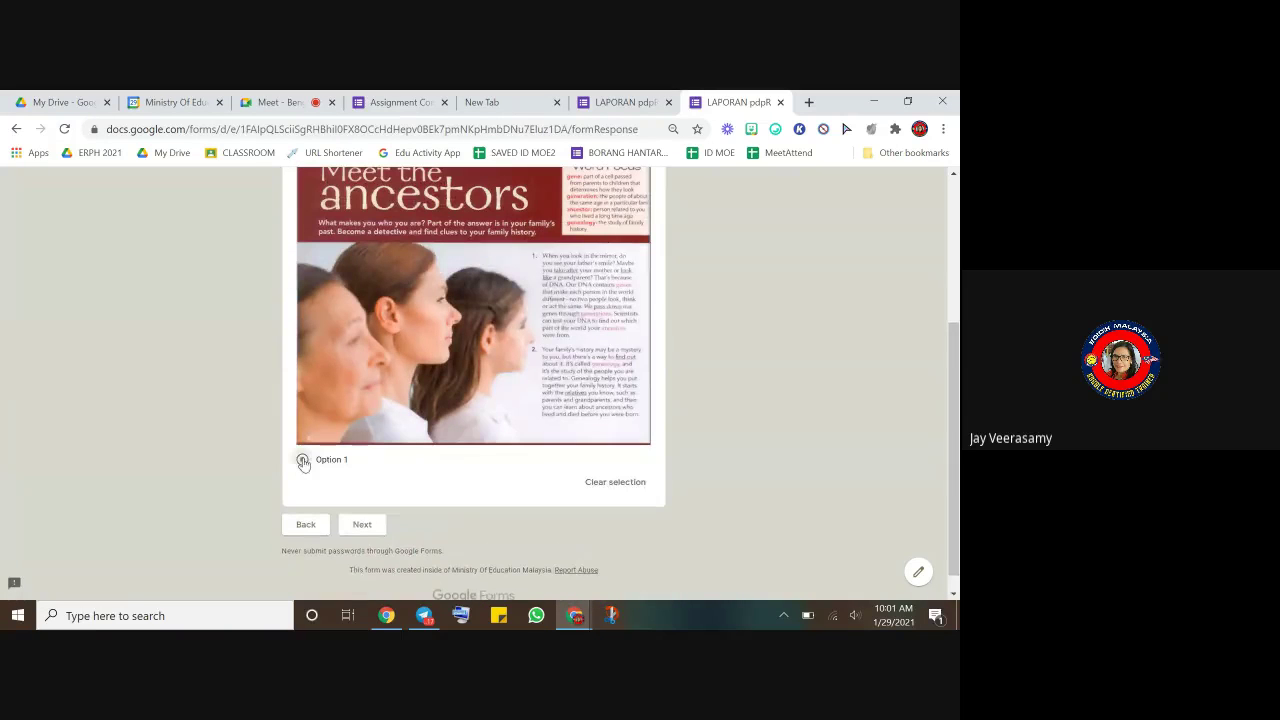
{"action": "left_click", "coordinate": [362, 527]}
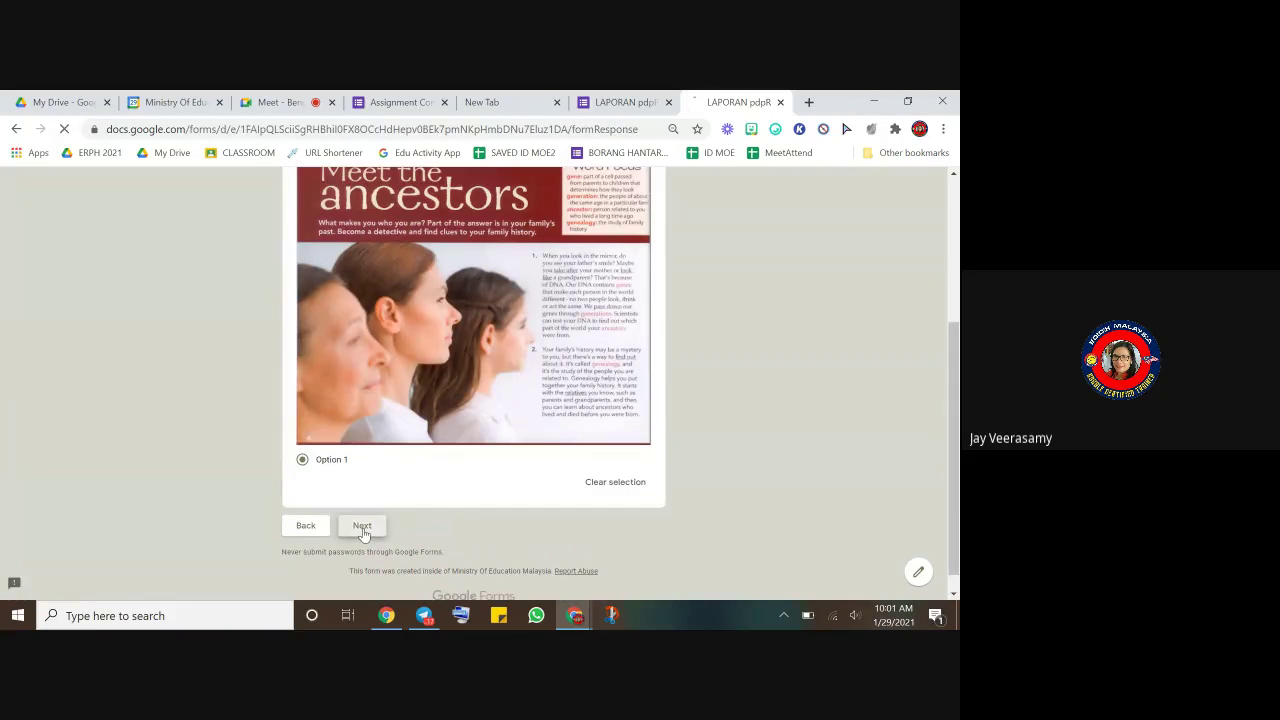
- Advance to the DETAILS page, then close the preview to return to the editor
{"action": "scroll", "coordinate": [434, 490], "scroll_direction": "down", "scroll_amount": 2}
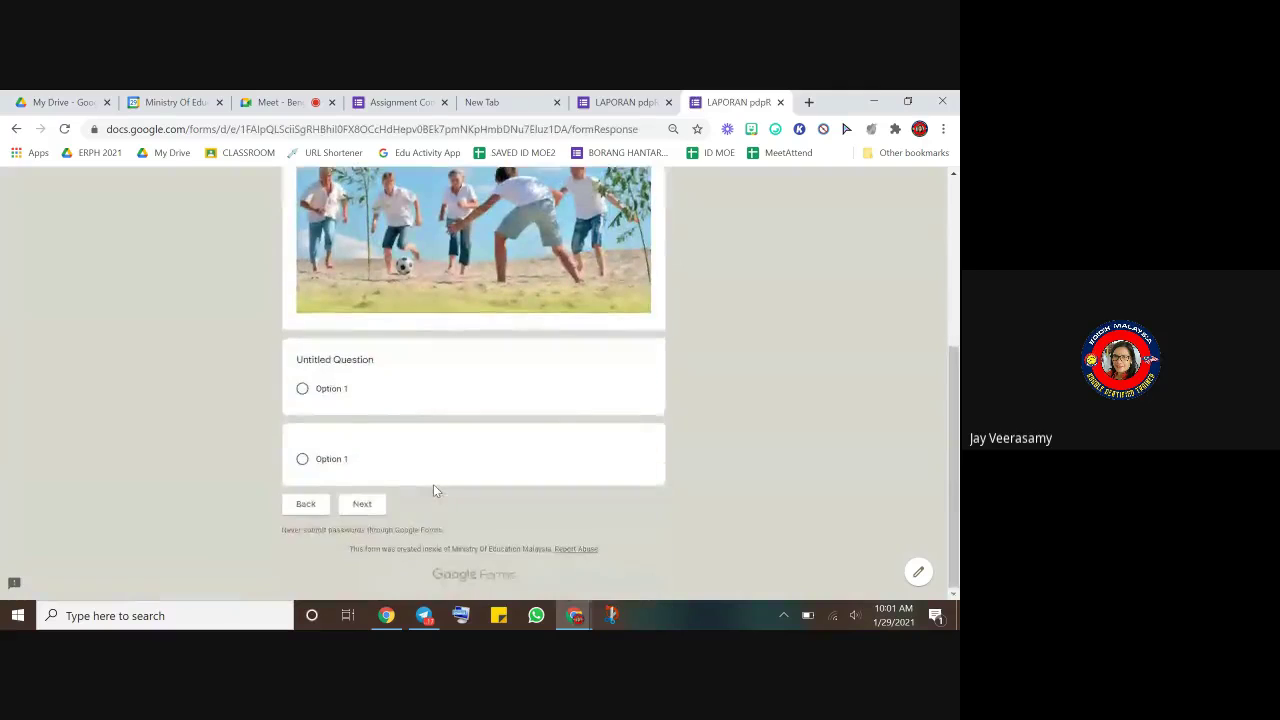
{"action": "scroll", "coordinate": [434, 484], "scroll_direction": "up", "scroll_amount": 5}
{"action": "scroll", "coordinate": [433, 486], "scroll_direction": "down", "scroll_amount": 5}
{"action": "left_click", "coordinate": [364, 505]}
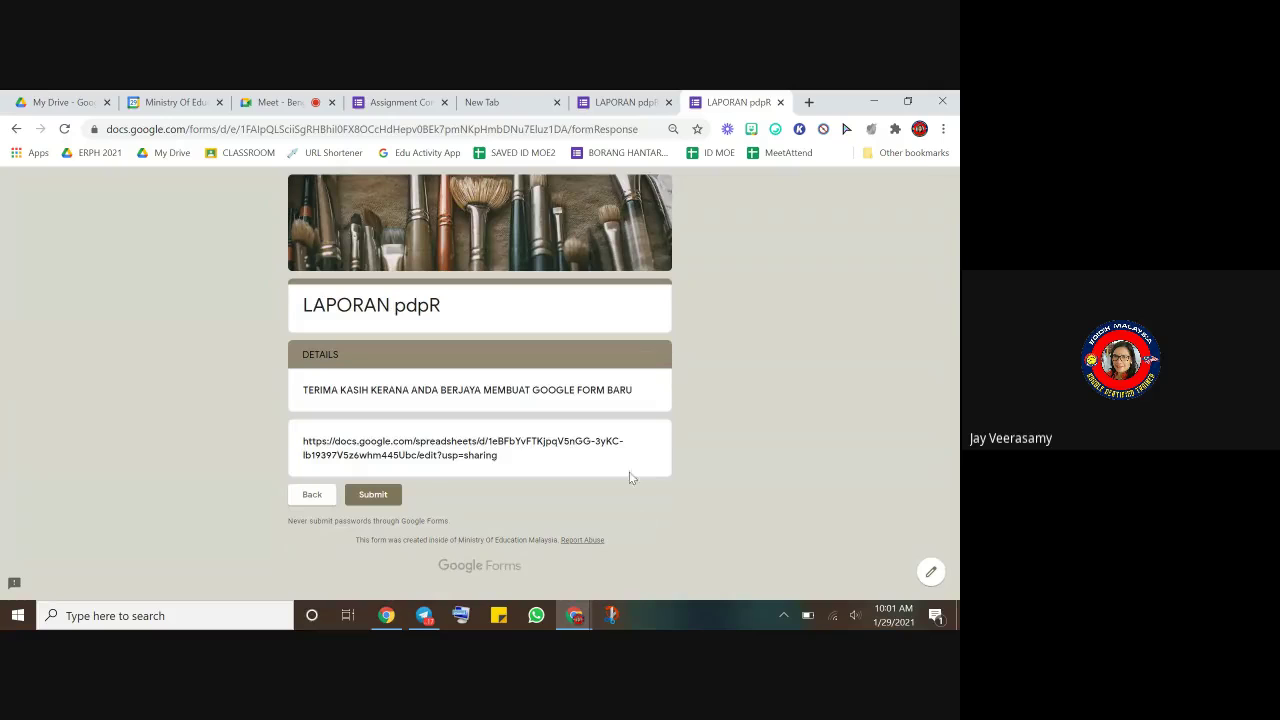
{"action": "left_click", "coordinate": [780, 103]}
{"action": "scroll", "coordinate": [736, 430], "scroll_direction": "down", "scroll_amount": 2}
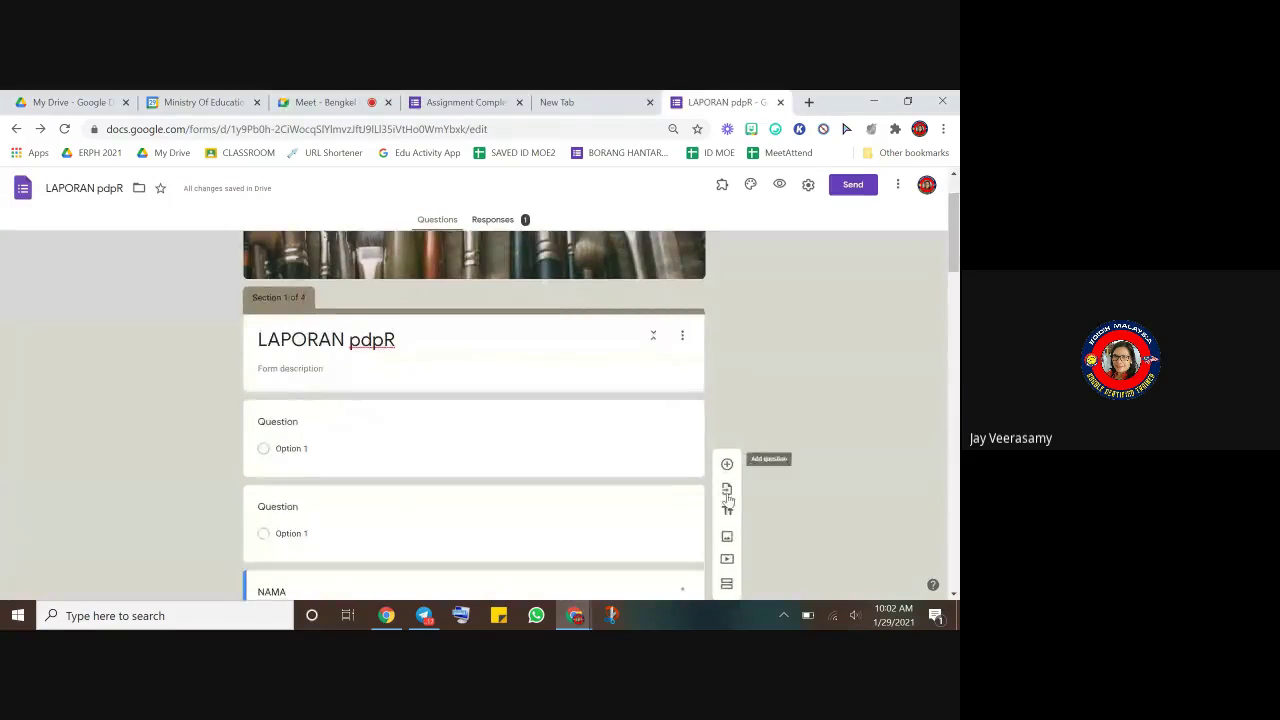
{"action": "scroll", "coordinate": [743, 472], "scroll_direction": "down", "scroll_amount": 1}
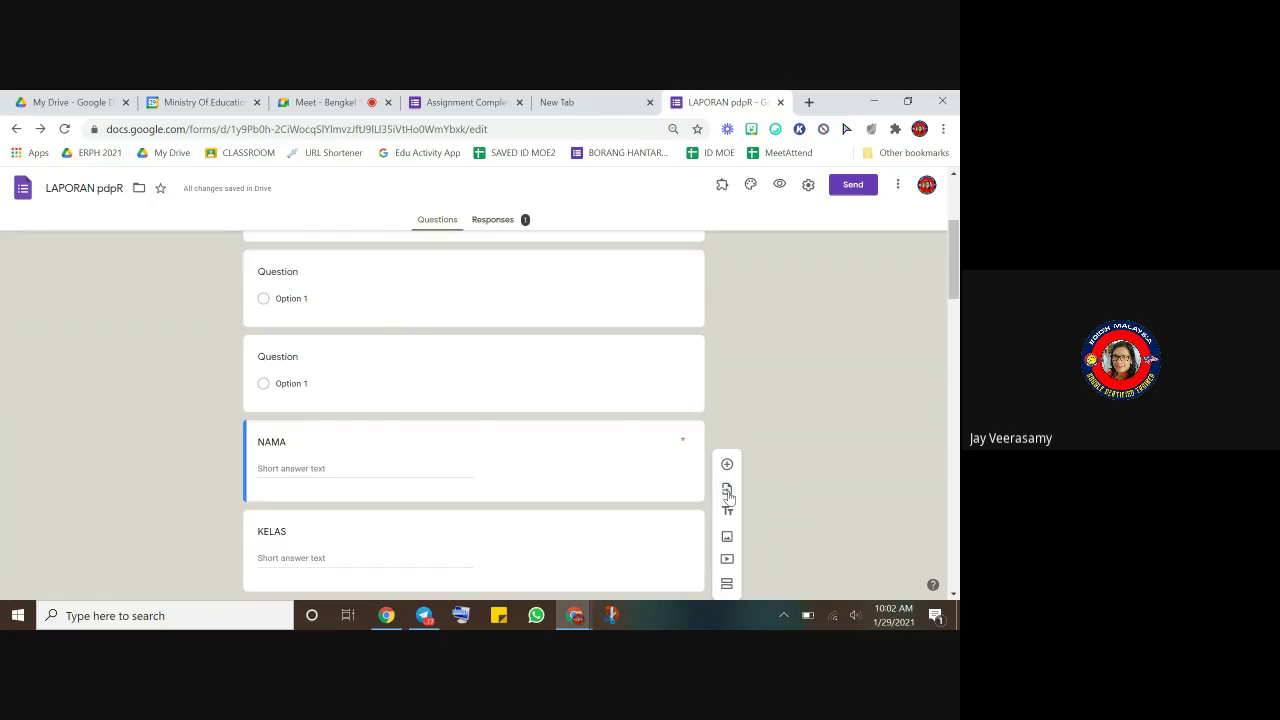
- Open Import questions from the side toolbar to bring up the Select Form grid
{"action": "scroll", "coordinate": [597, 449], "scroll_direction": "up", "scroll_amount": 3}
{"action": "scroll", "coordinate": [597, 449], "scroll_direction": "down", "scroll_amount": 3}
{"action": "scroll", "coordinate": [596, 450], "scroll_direction": "down", "scroll_amount": 3}
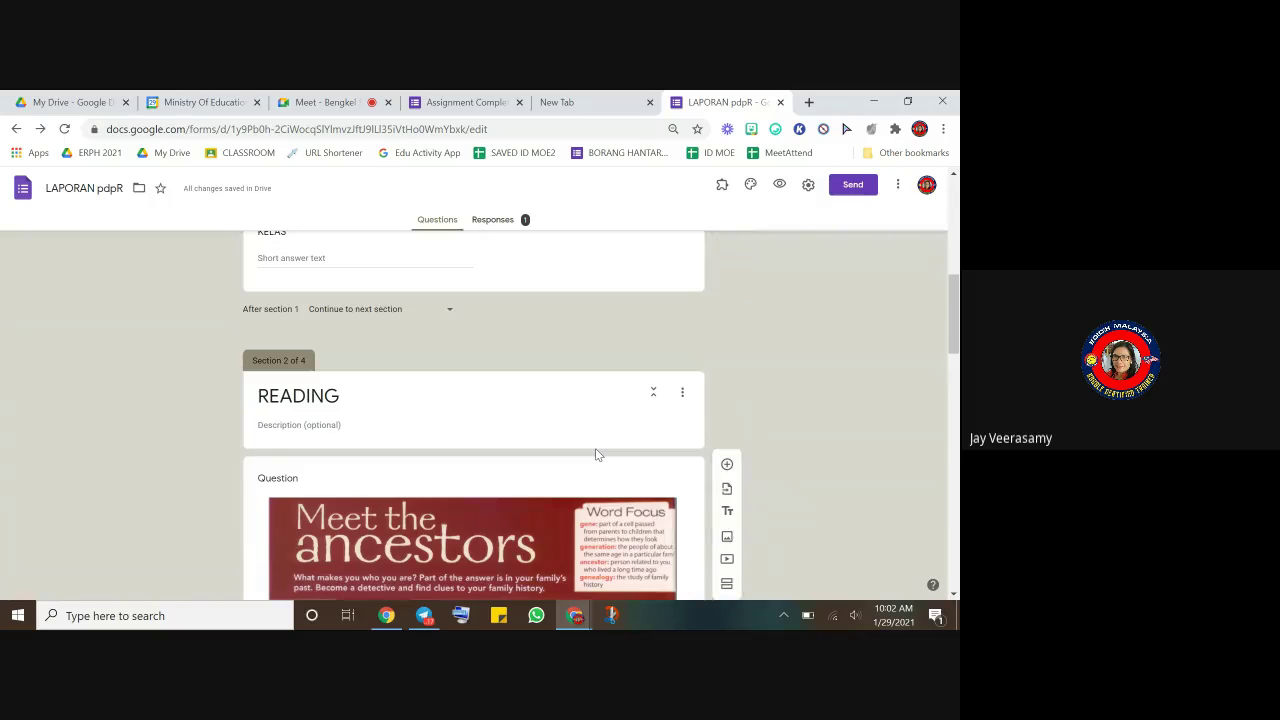
{"action": "scroll", "coordinate": [595, 450], "scroll_direction": "up", "scroll_amount": 3}
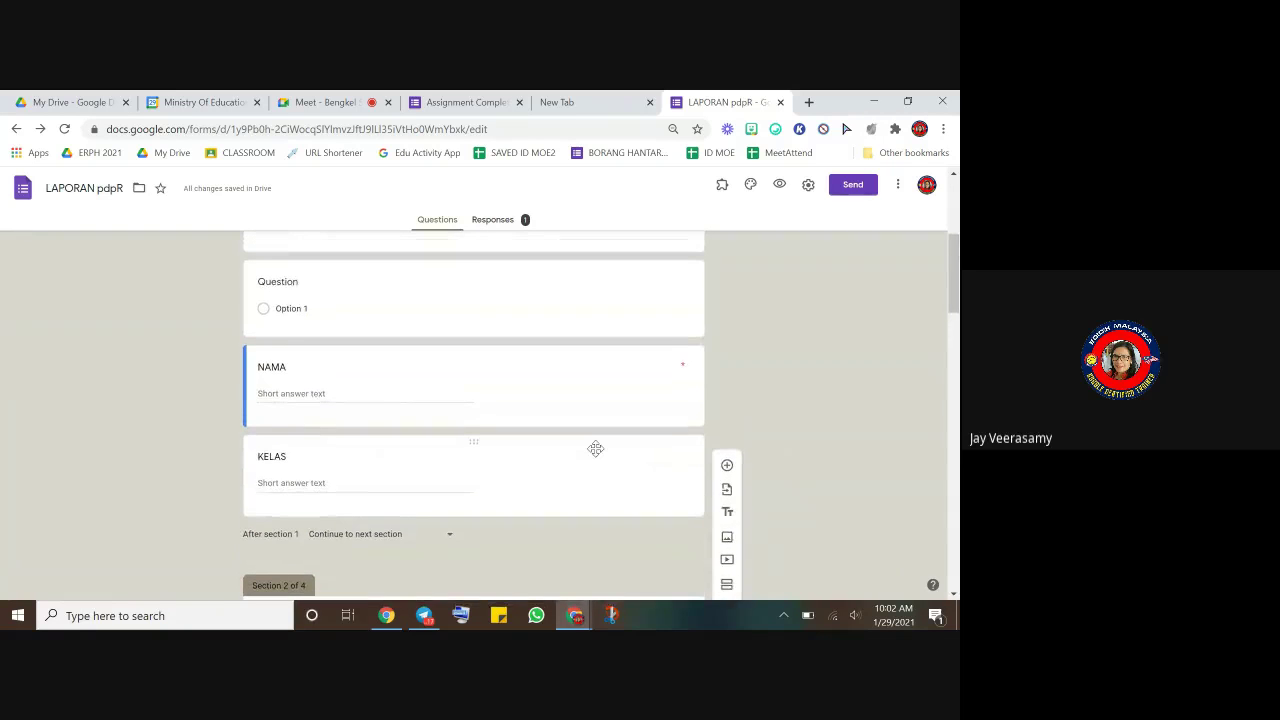
{"action": "scroll", "coordinate": [596, 448], "scroll_direction": "up", "scroll_amount": 2}
{"action": "scroll", "coordinate": [596, 448], "scroll_direction": "down", "scroll_amount": 3}
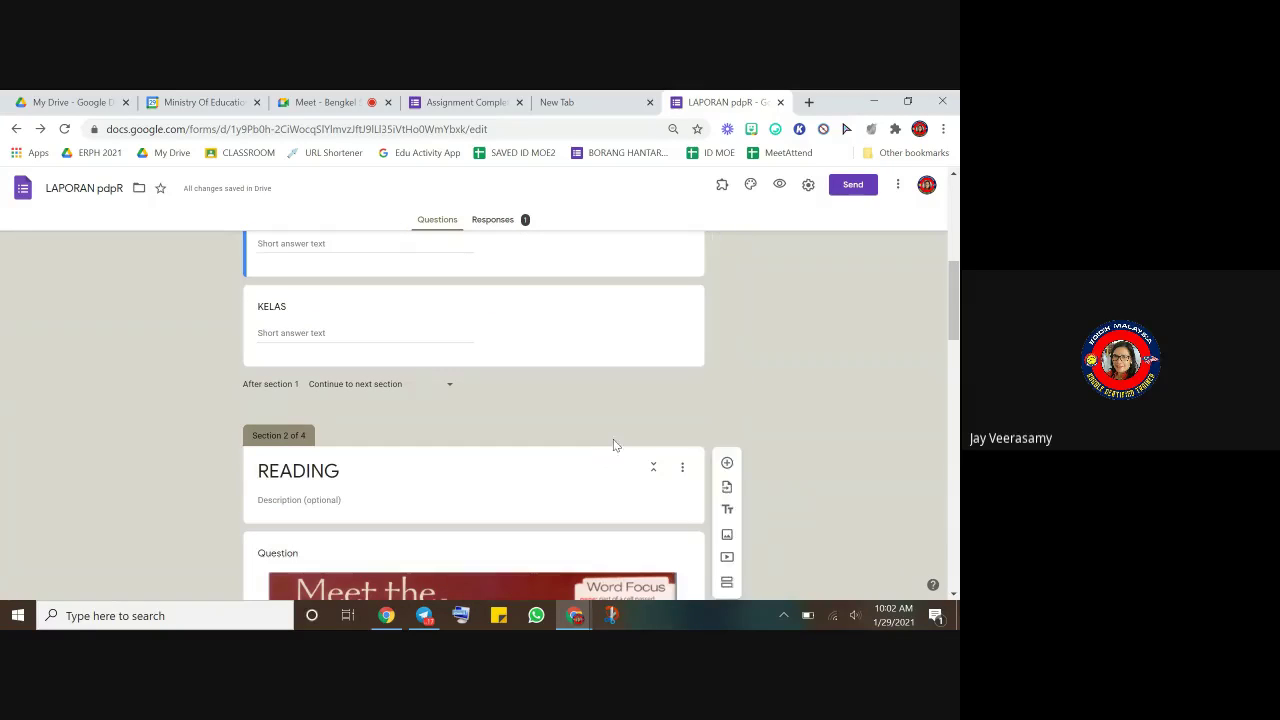
{"action": "left_click", "coordinate": [728, 490]}
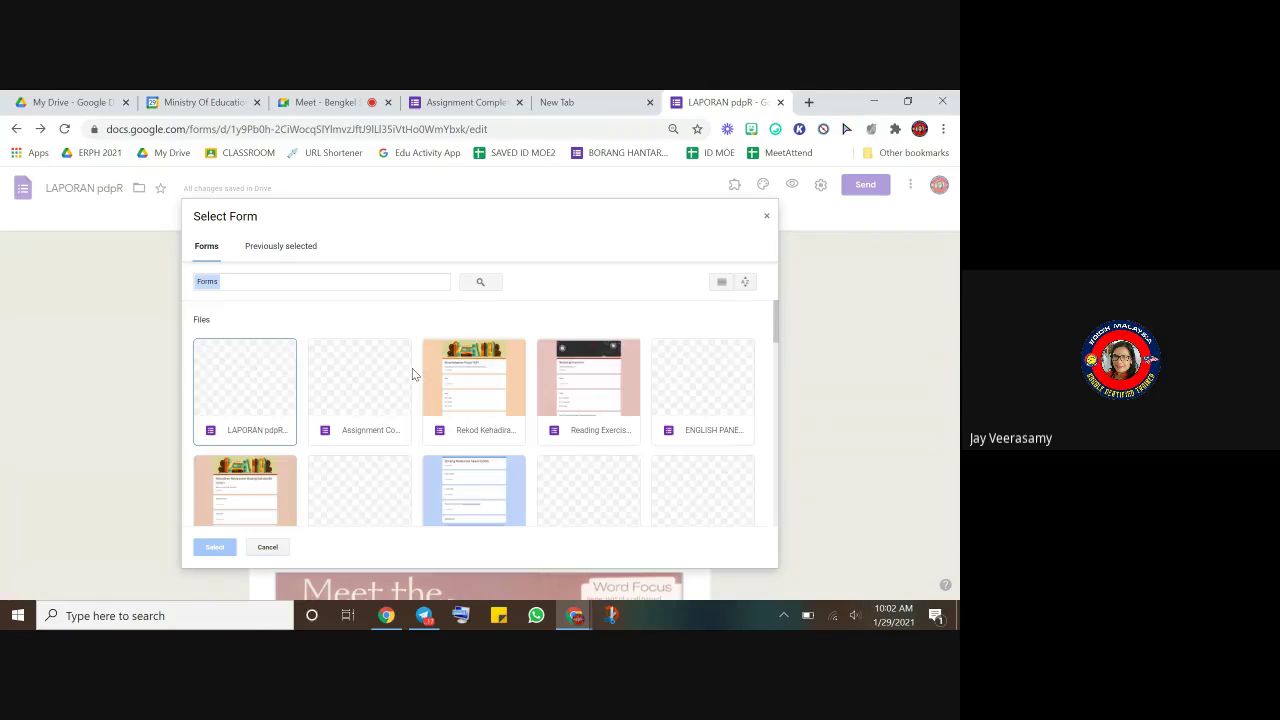
- Pick 'Untitled form' in the Select Form grid and confirm it as the import source
{"action": "scroll", "coordinate": [400, 388], "scroll_direction": "down", "scroll_amount": 3}
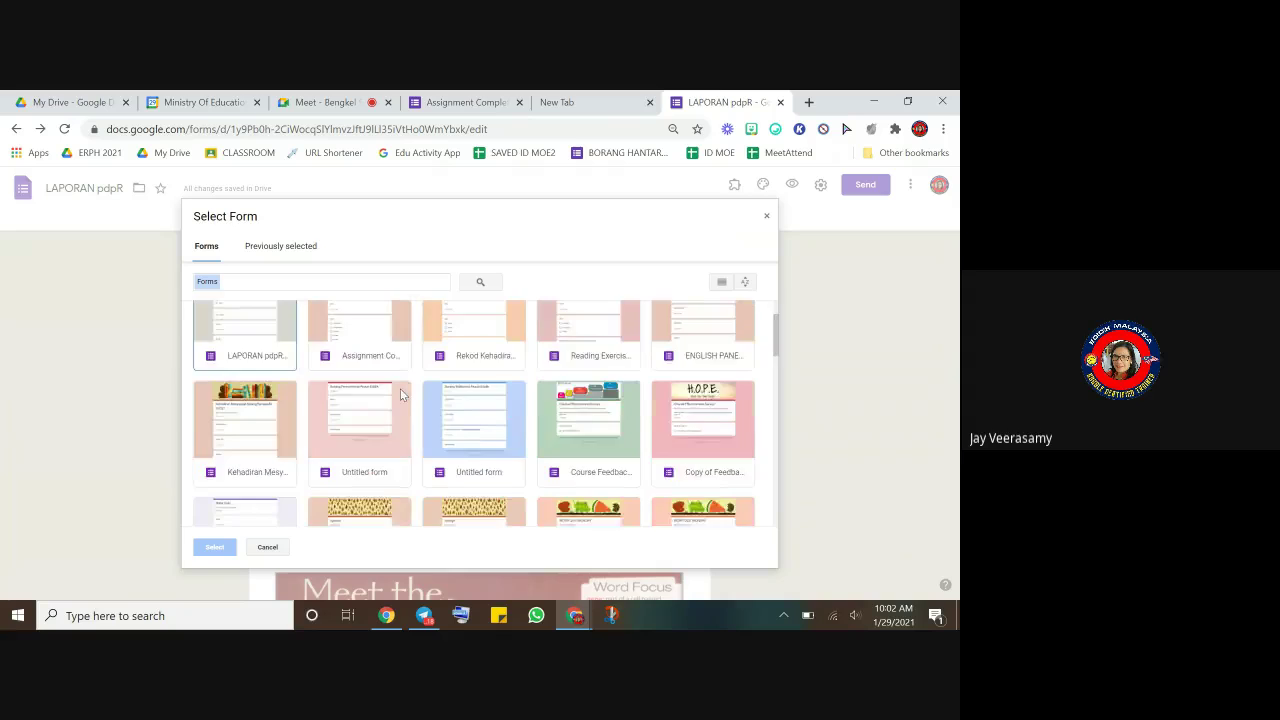
{"action": "scroll", "coordinate": [399, 394], "scroll_direction": "down", "scroll_amount": 15}
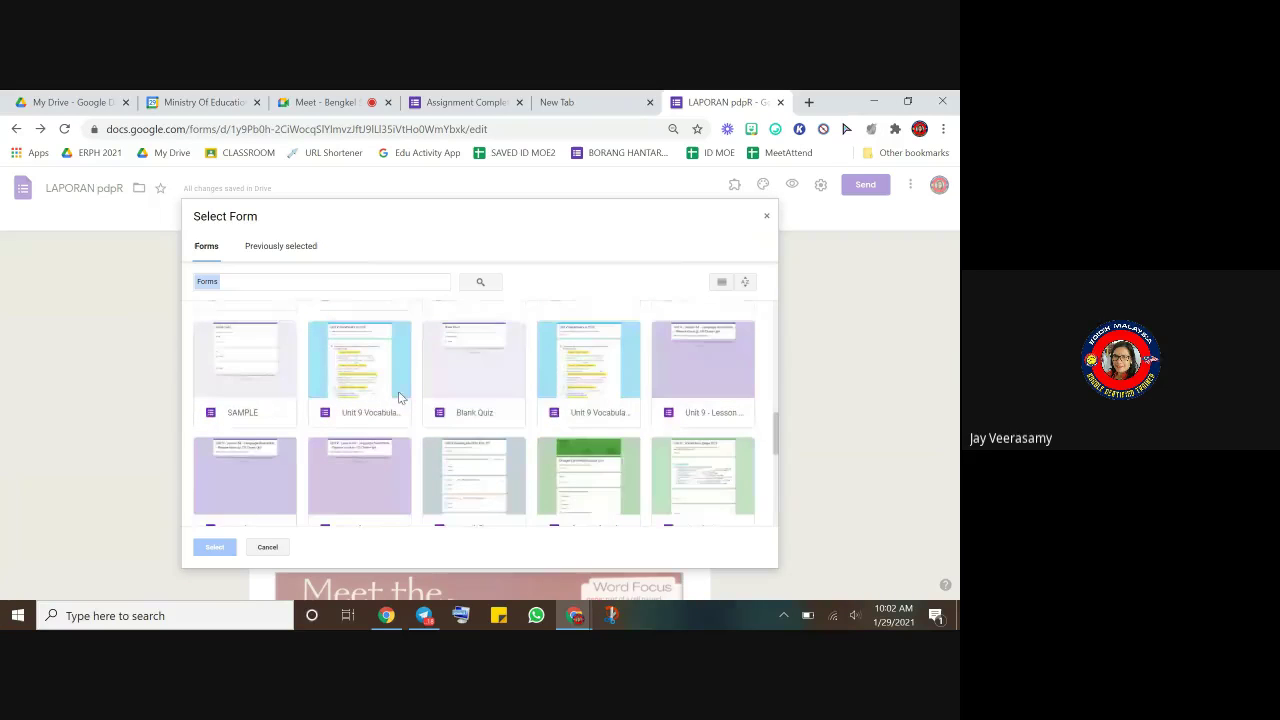
{"action": "scroll", "coordinate": [400, 399], "scroll_direction": "down", "scroll_amount": 8}
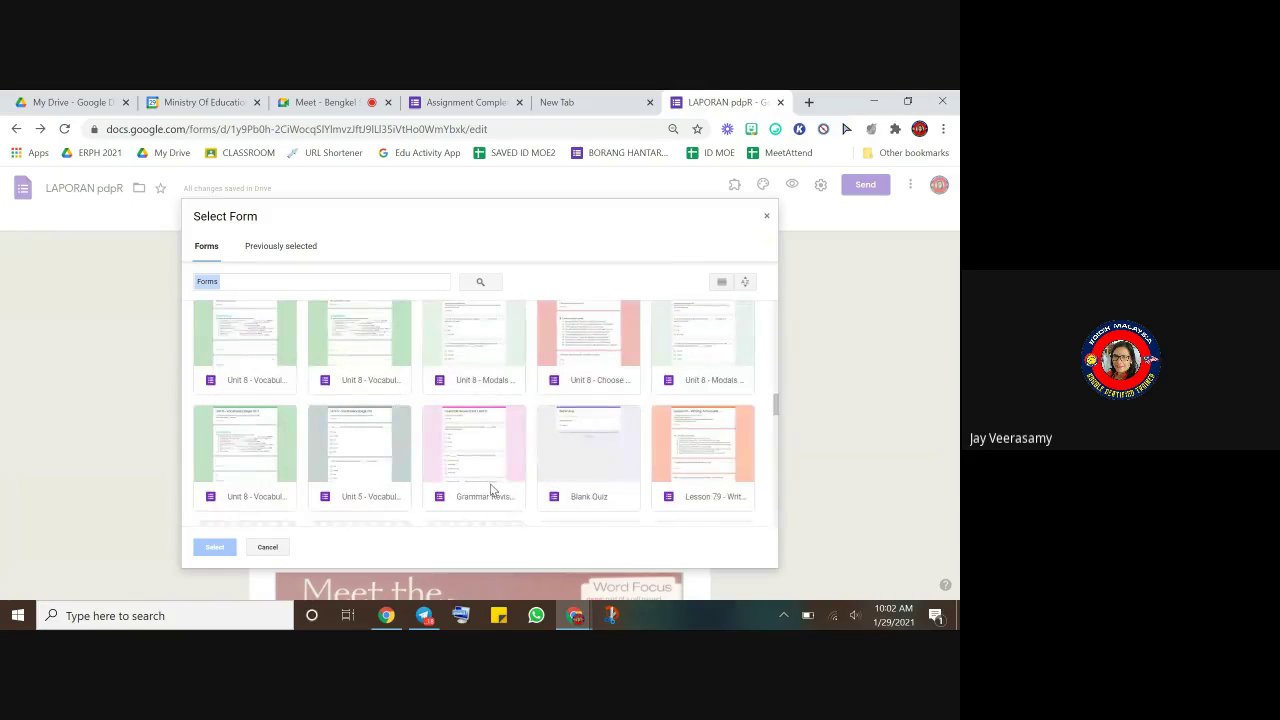
{"action": "scroll", "coordinate": [490, 489], "scroll_direction": "up", "scroll_amount": 8}
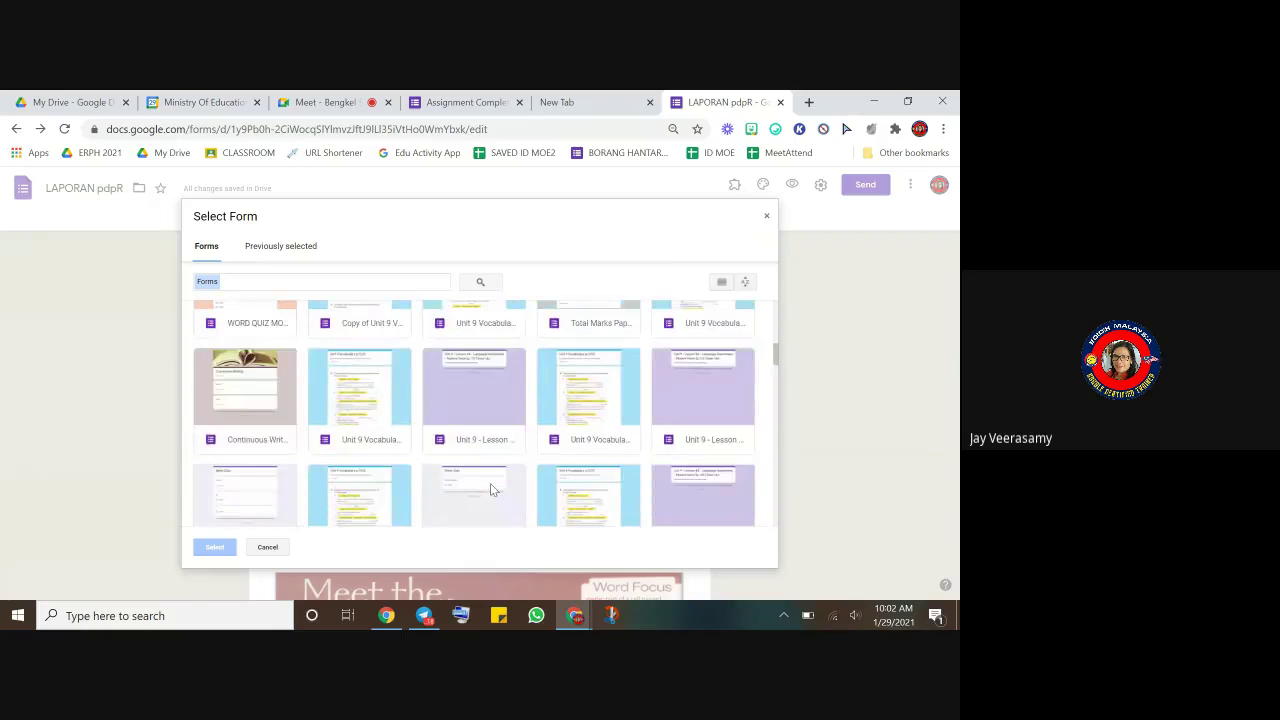
{"action": "scroll", "coordinate": [490, 482], "scroll_direction": "up", "scroll_amount": 5}
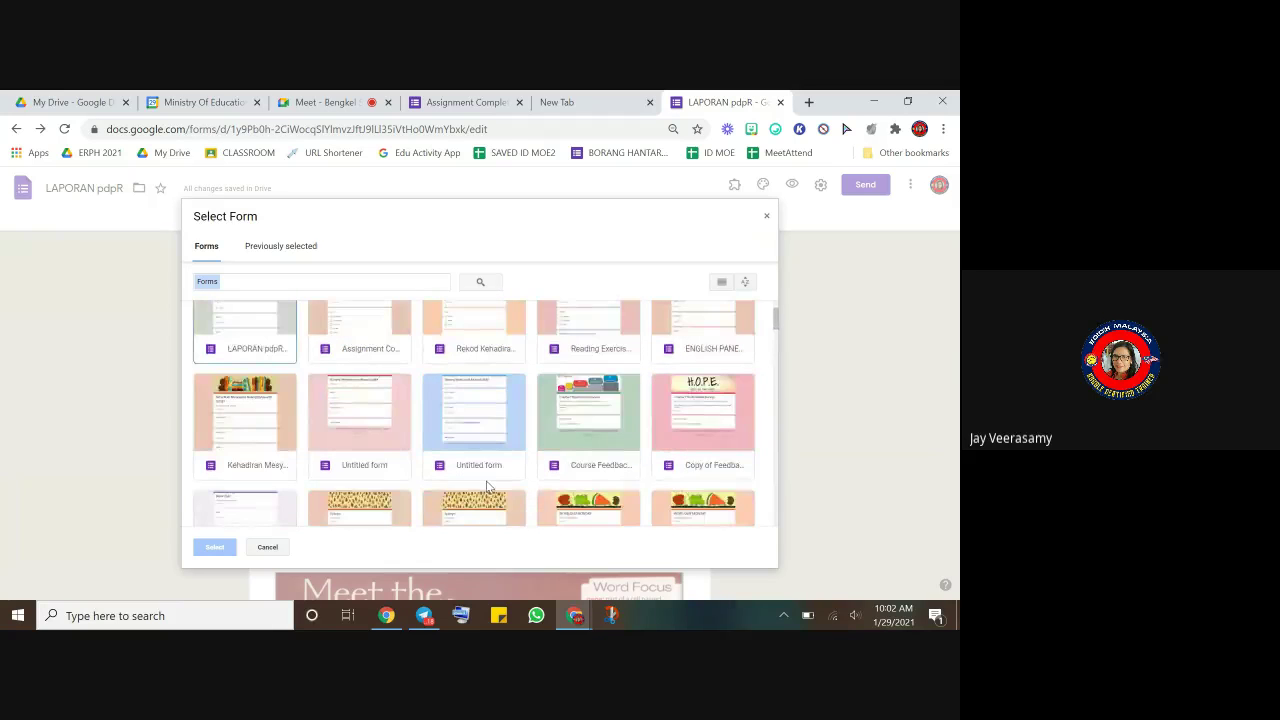
{"action": "left_click", "coordinate": [359, 481]}
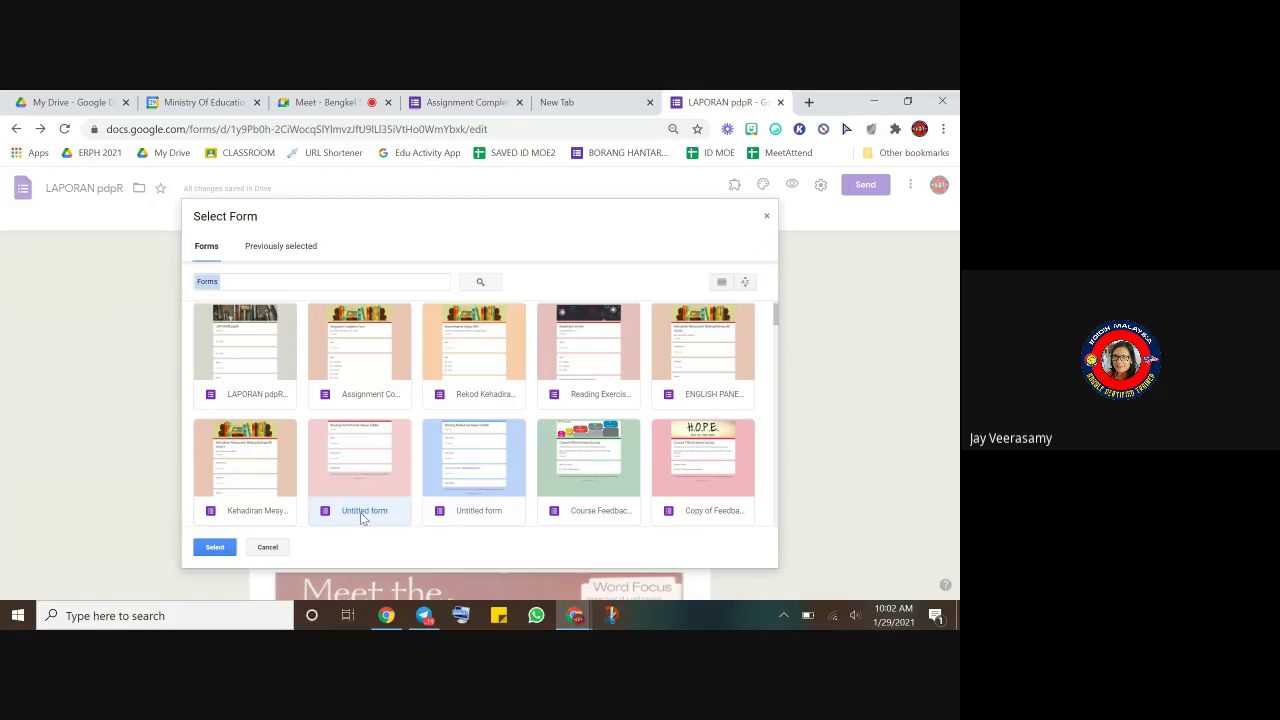
{"action": "left_click", "coordinate": [215, 547]}
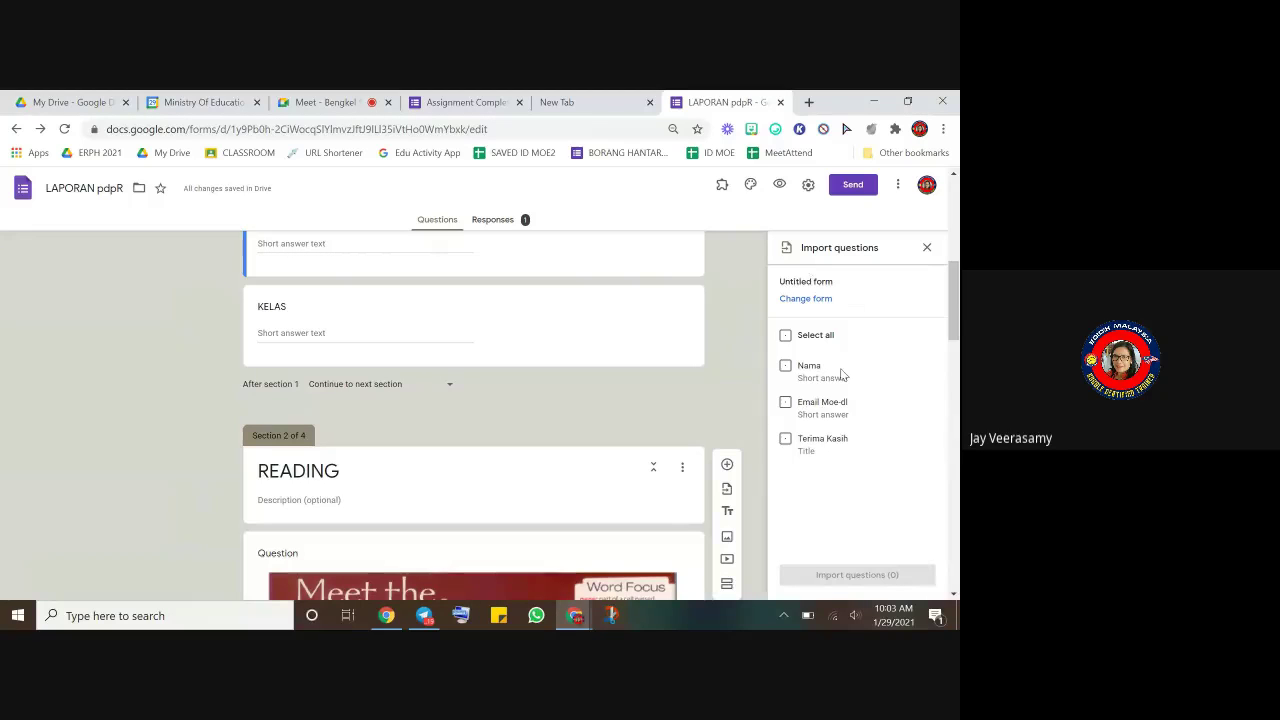
- Tick Nama and Email Moe-dl and import those 2 questions into LAPORAN pdpR
{"action": "left_click", "coordinate": [786, 368]}
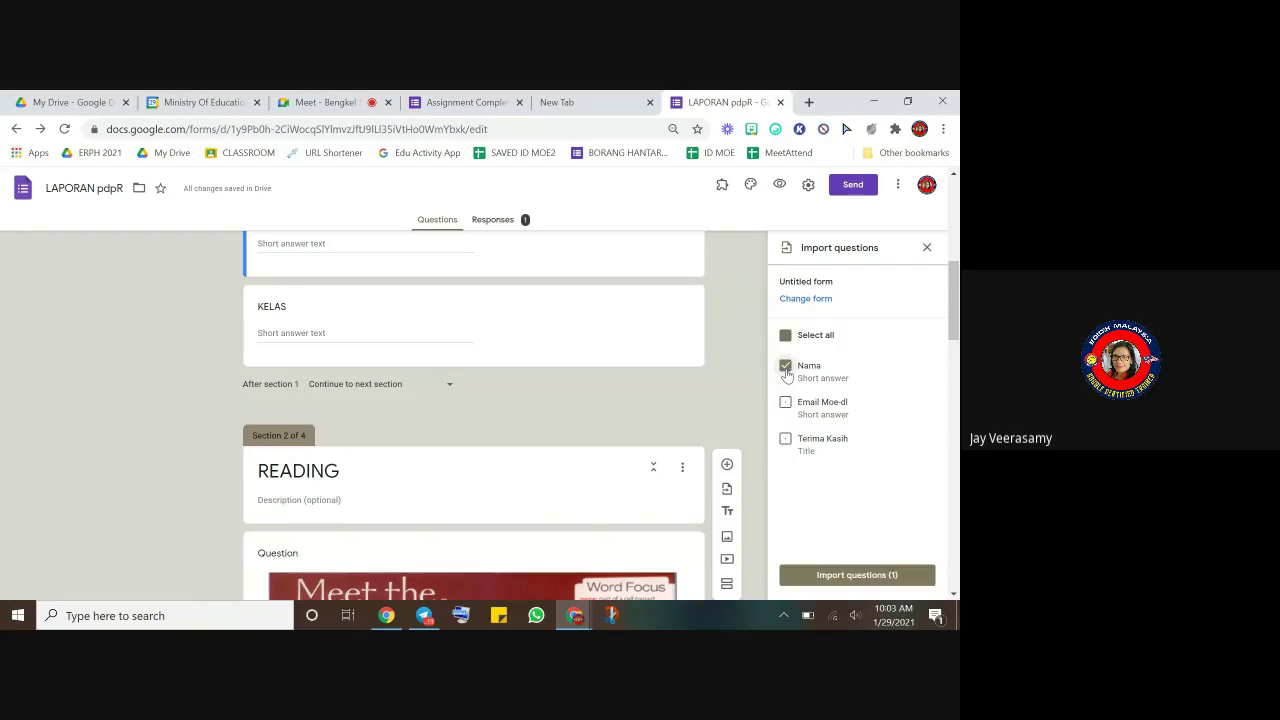
{"action": "left_click", "coordinate": [785, 404]}
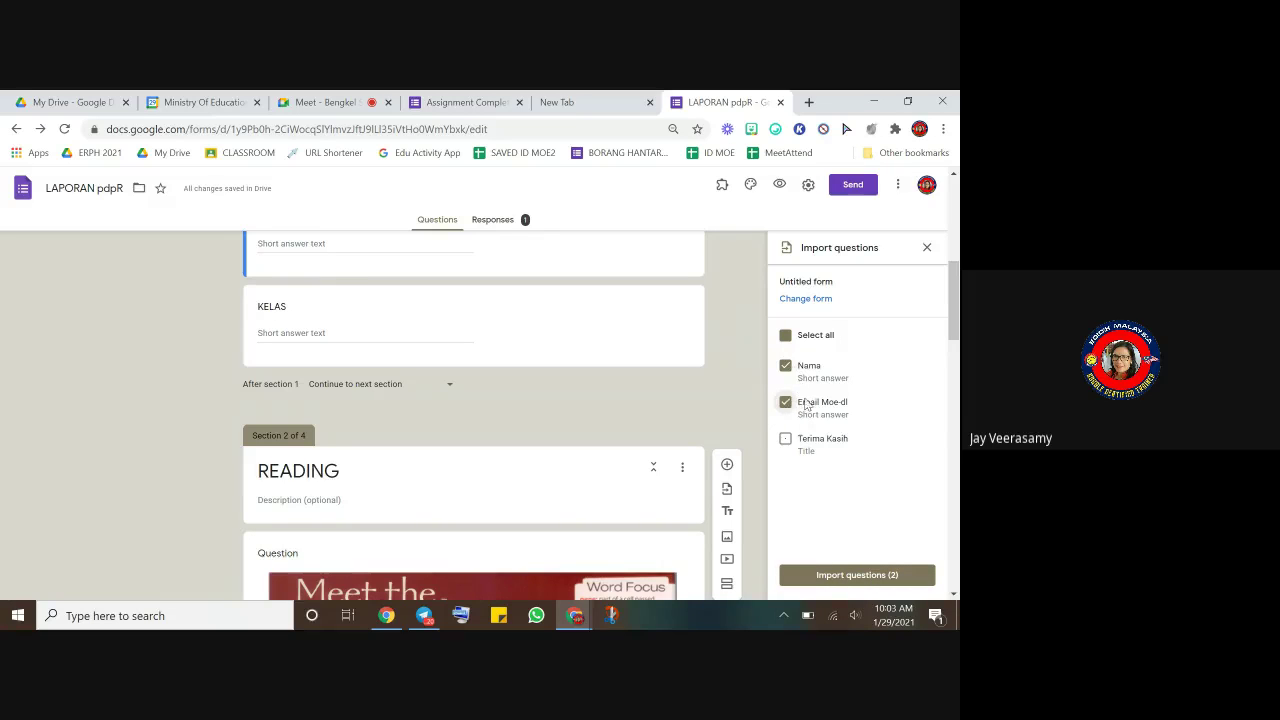
{"action": "left_click", "coordinate": [853, 577]}
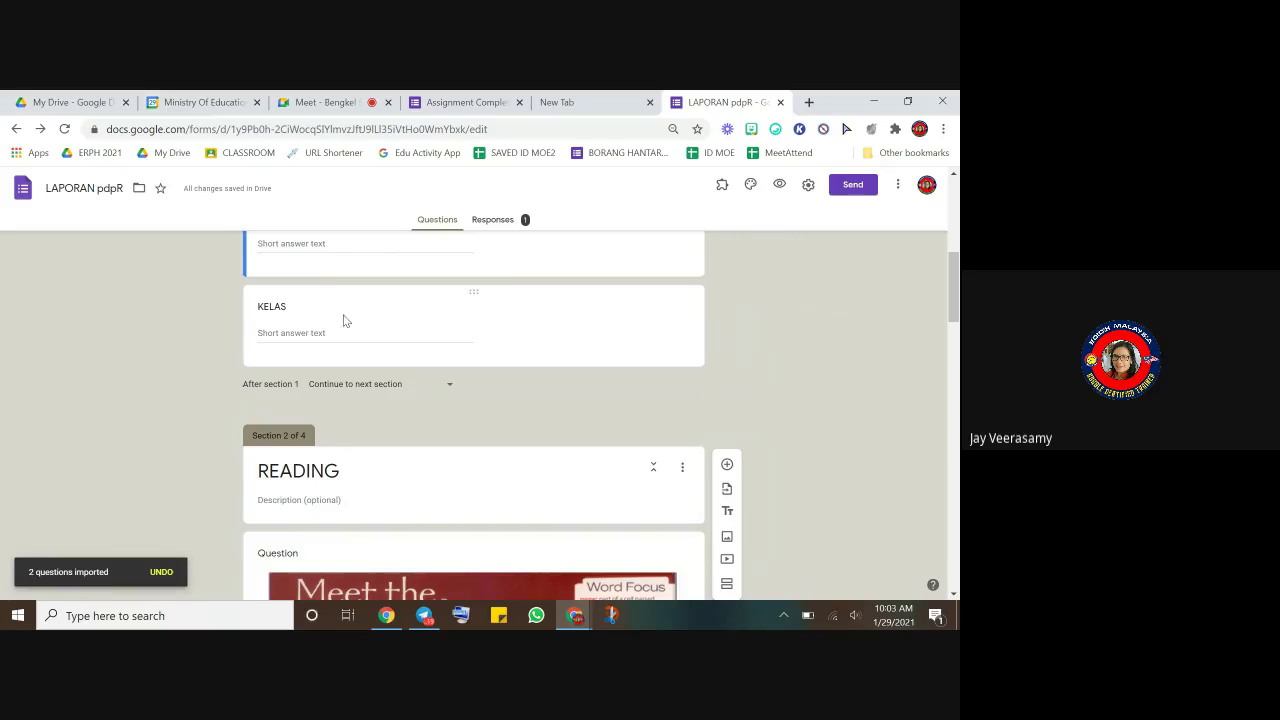
{"action": "scroll", "coordinate": [348, 322], "scroll_direction": "up", "scroll_amount": 6}
- Check the imported Nama and Email Moe-dl cards under DETAILS, then open the More menu
{"action": "scroll", "coordinate": [352, 325], "scroll_direction": "down", "scroll_amount": 3}
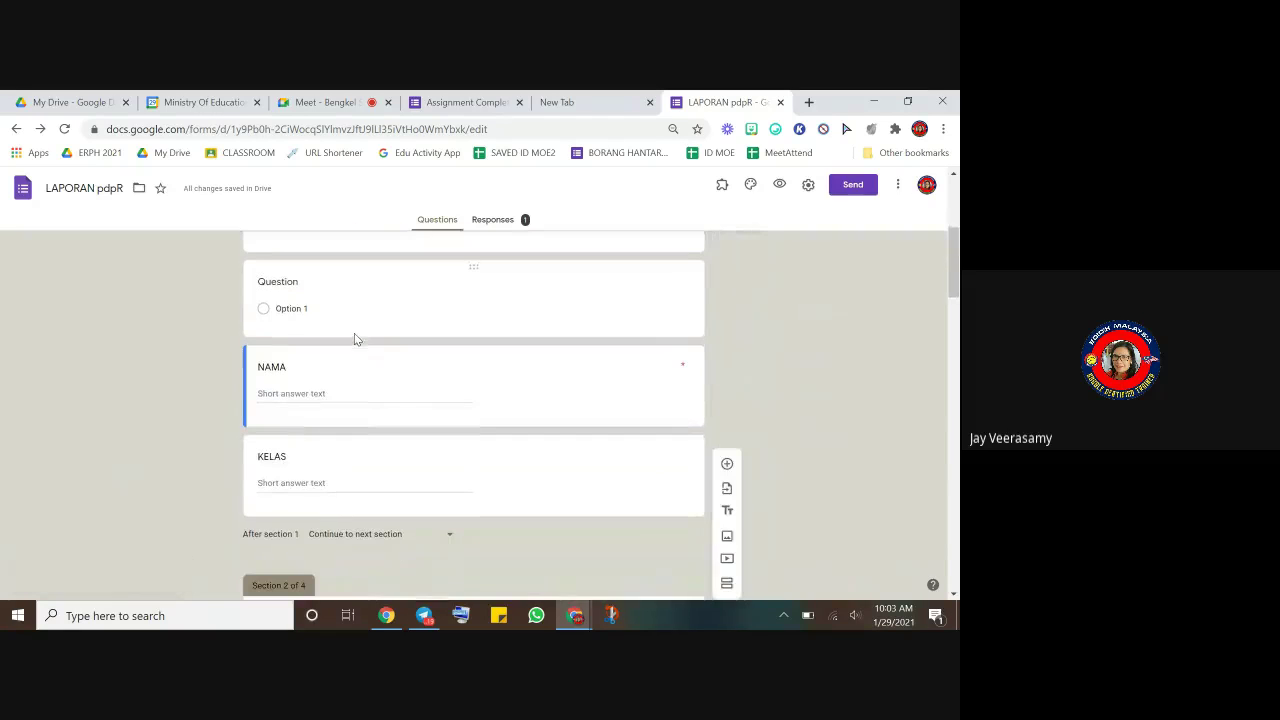
{"action": "scroll", "coordinate": [365, 355], "scroll_direction": "down", "scroll_amount": 15}
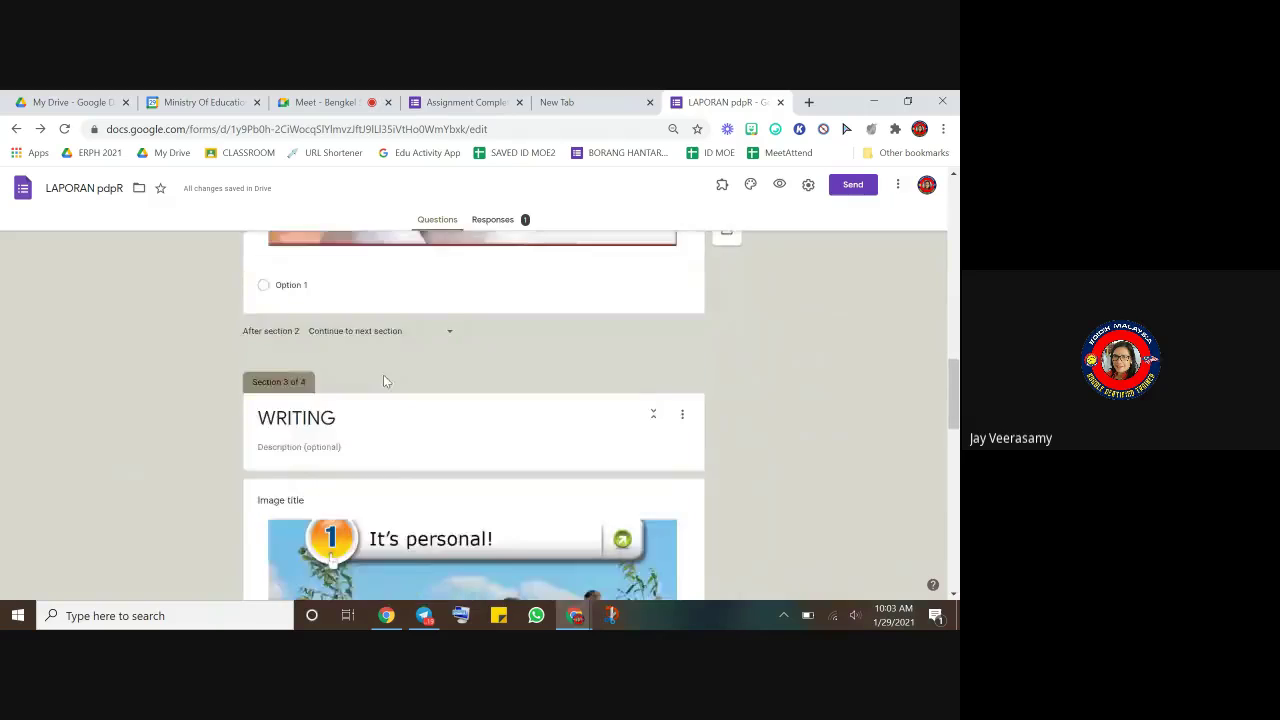
{"action": "scroll", "coordinate": [383, 375], "scroll_direction": "down", "scroll_amount": 3}
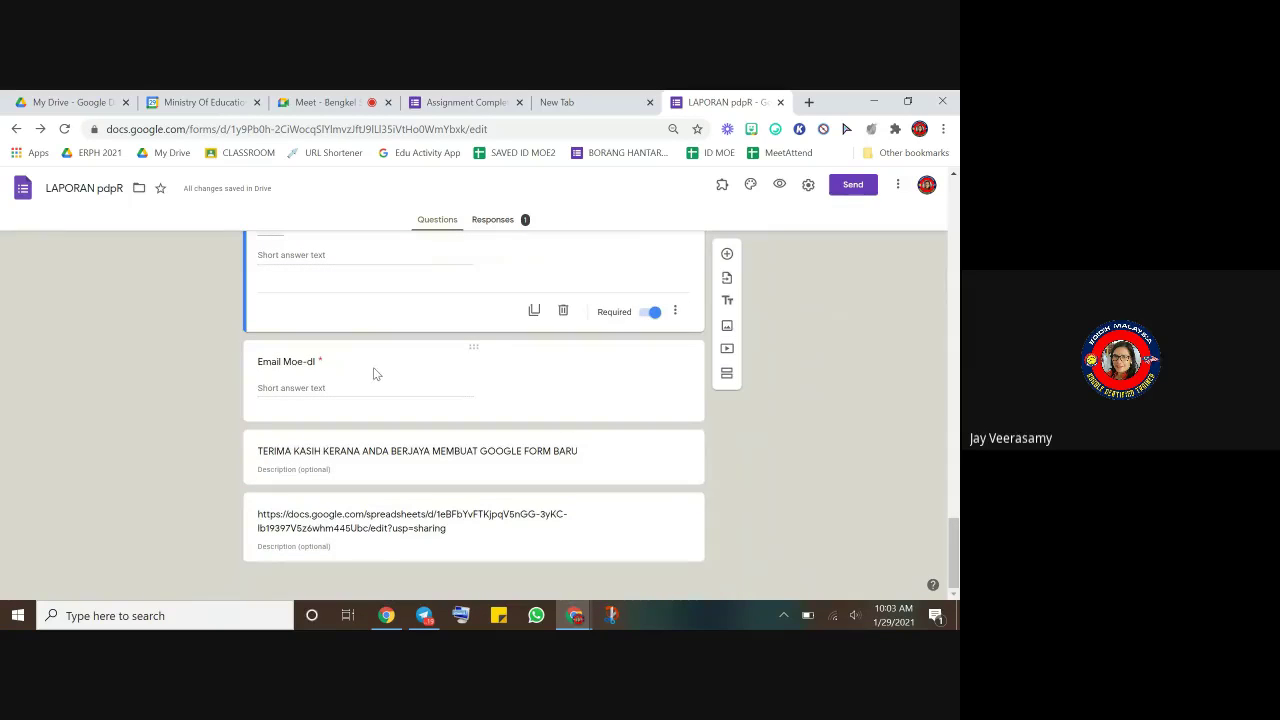
{"action": "scroll", "coordinate": [391, 363], "scroll_direction": "up", "scroll_amount": 1}
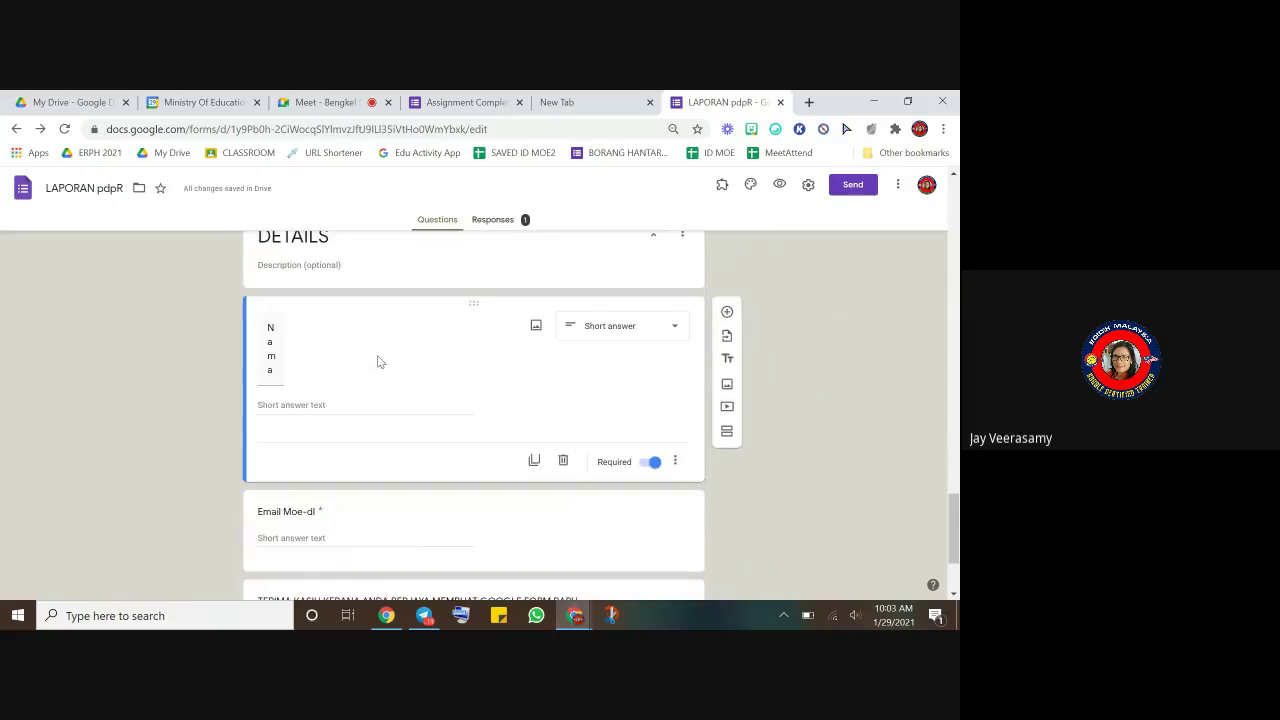
{"action": "left_click", "coordinate": [275, 349]}
{"action": "left_click", "coordinate": [310, 511]}
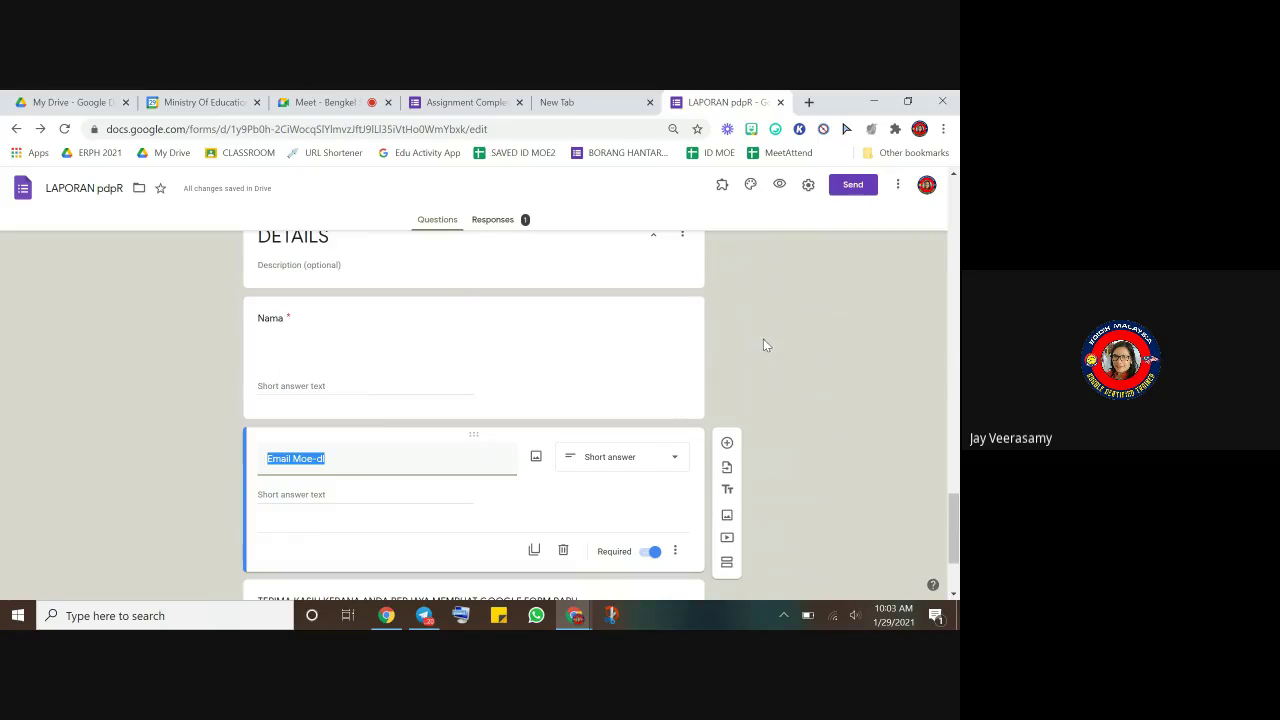
{"action": "left_click", "coordinate": [898, 186]}
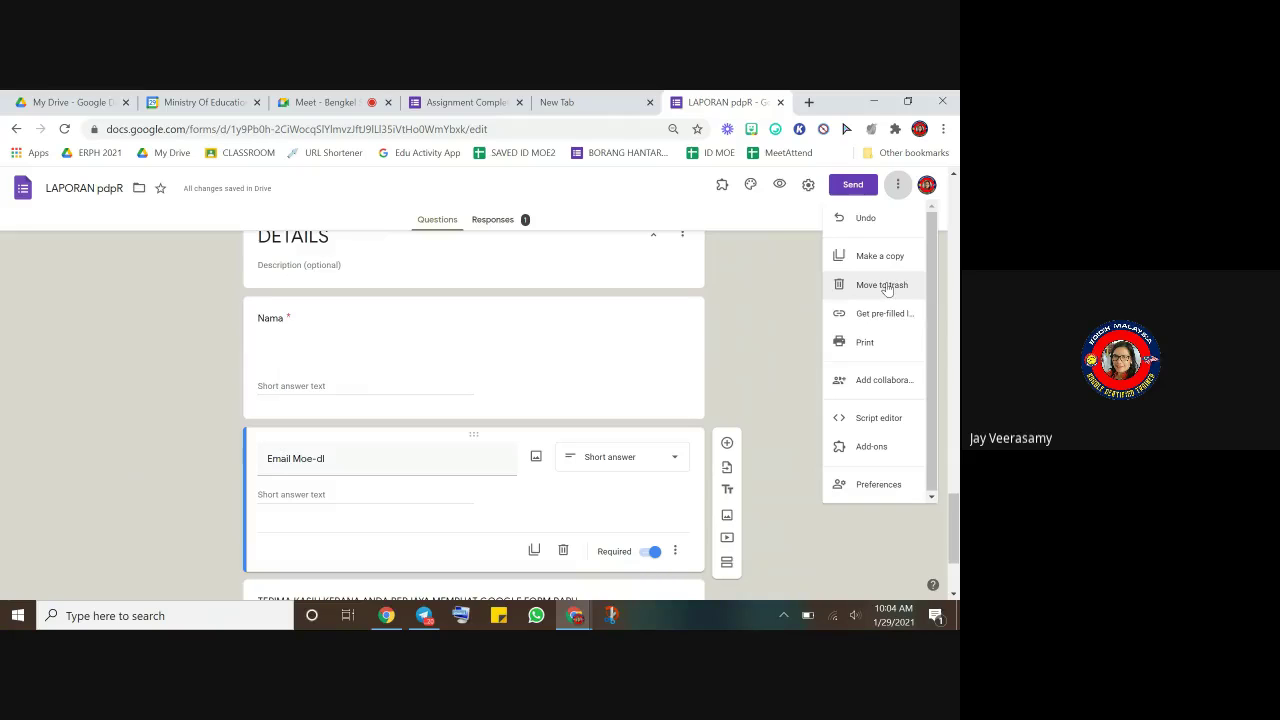
- View the form's print preview from the More menu and cancel without printing
{"action": "left_click", "coordinate": [876, 350]}
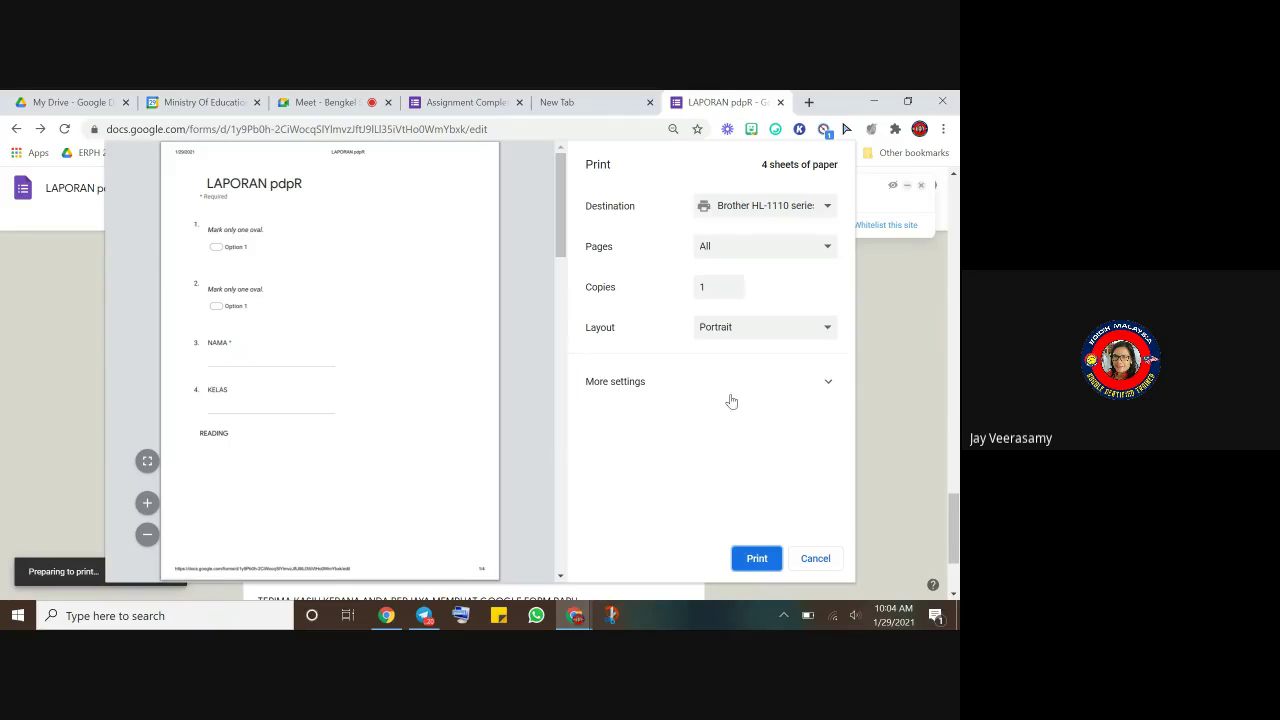
{"action": "left_click", "coordinate": [813, 564]}
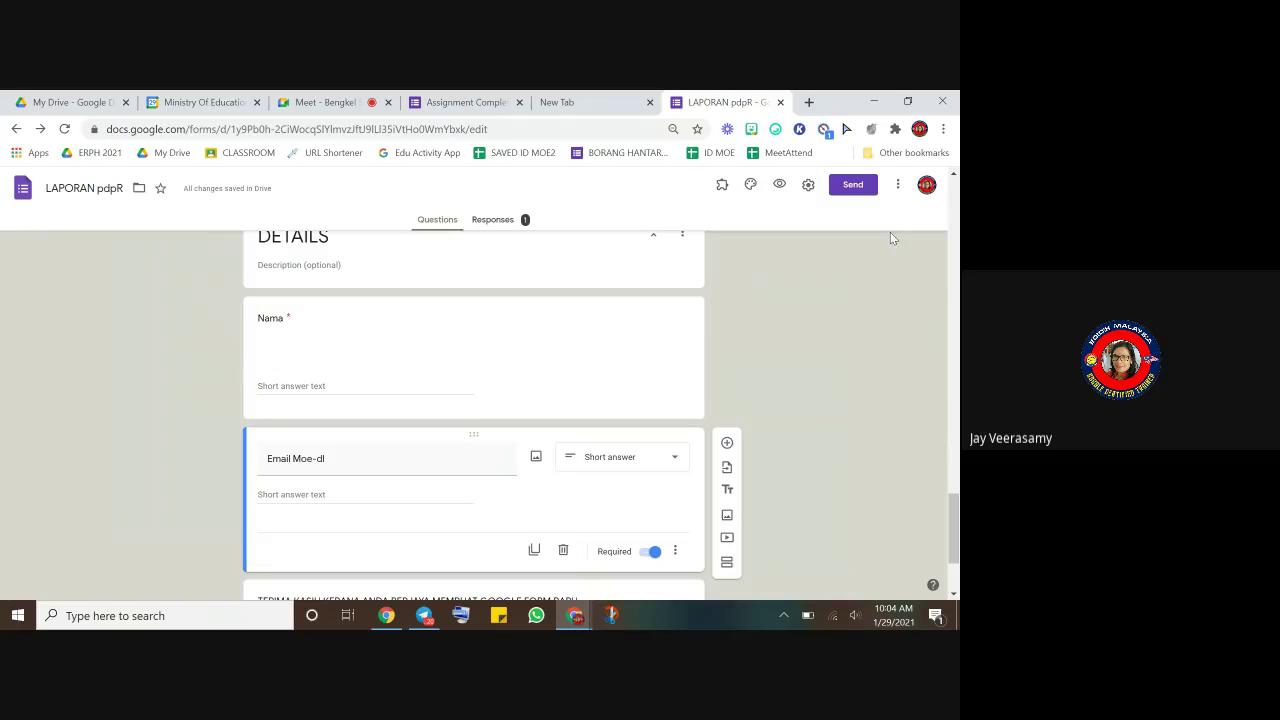
- Open the Add editors dialog from the More menu and dismiss it without adding anyone
{"action": "left_click", "coordinate": [898, 186]}
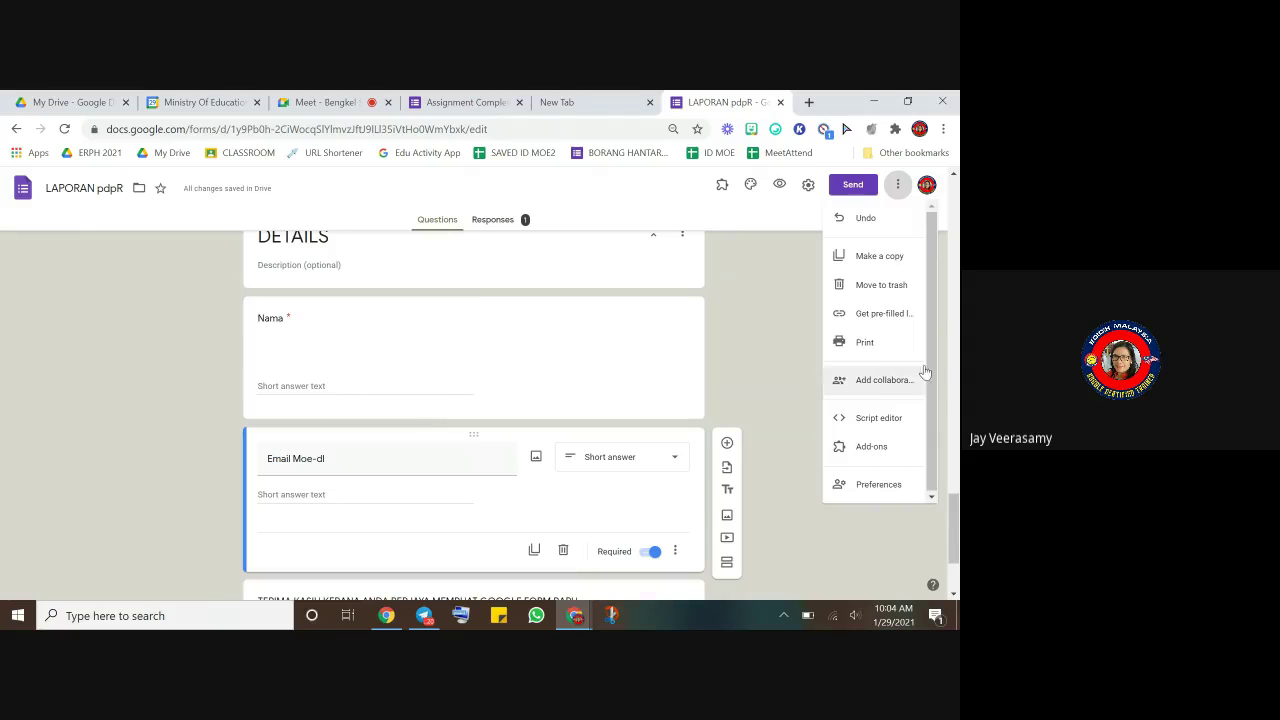
{"action": "left_click", "coordinate": [884, 380]}
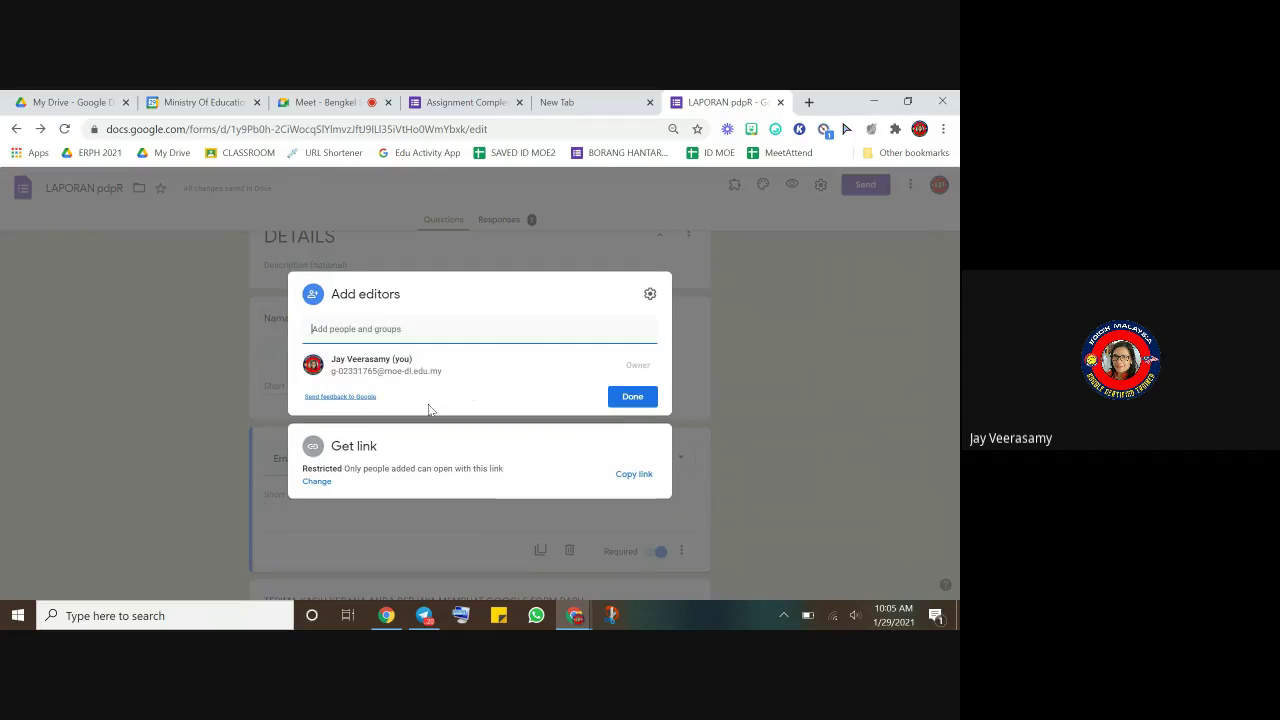
{"action": "left_click", "coordinate": [346, 331]}
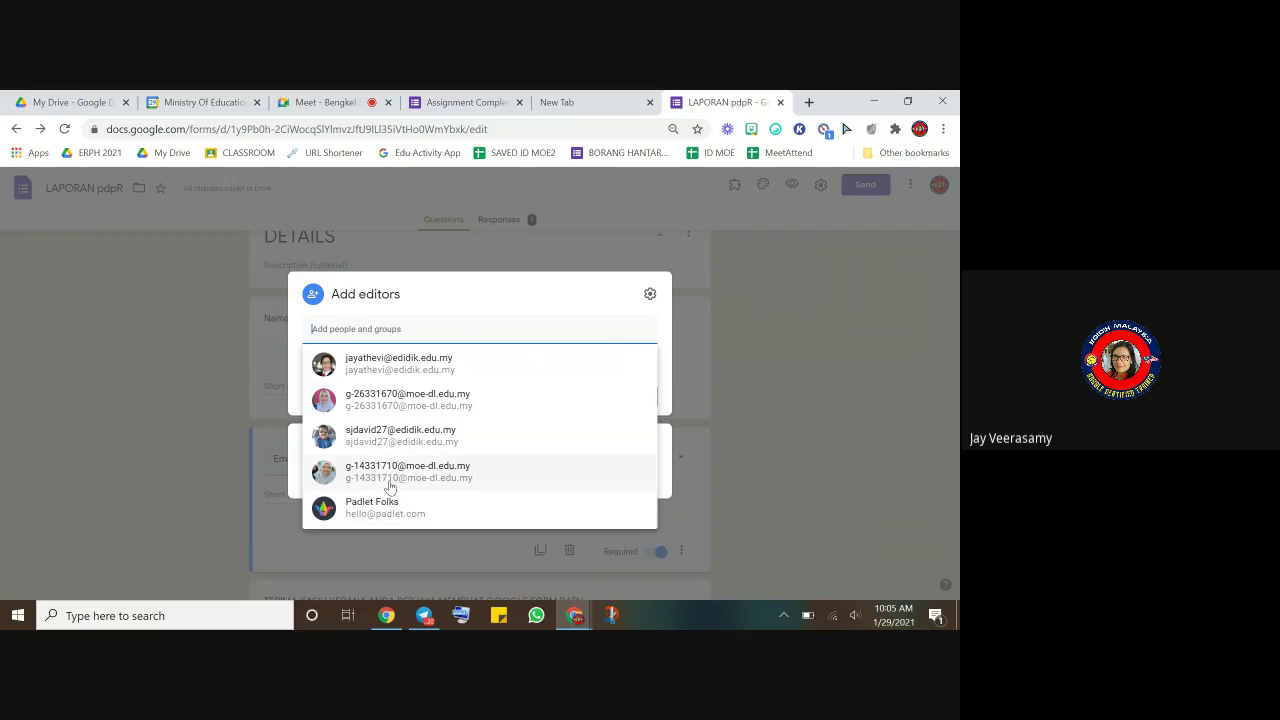
{"action": "left_click", "coordinate": [483, 309]}
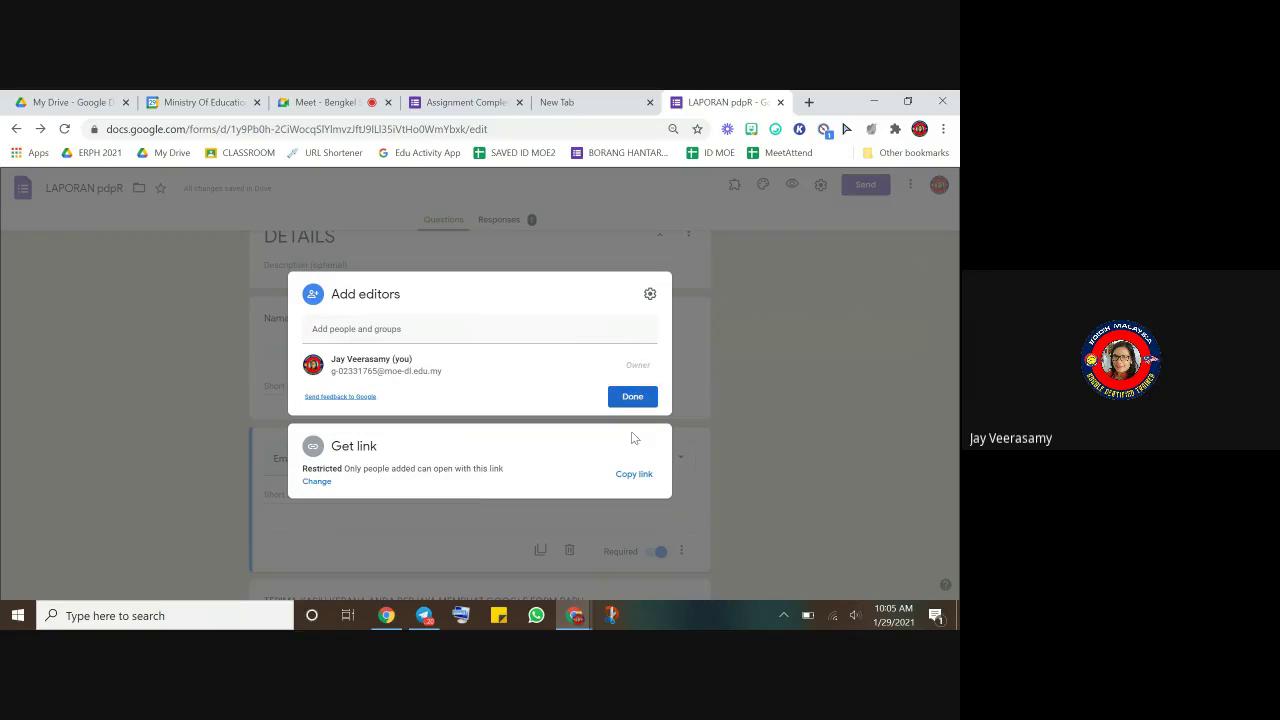
{"action": "left_click", "coordinate": [761, 428]}
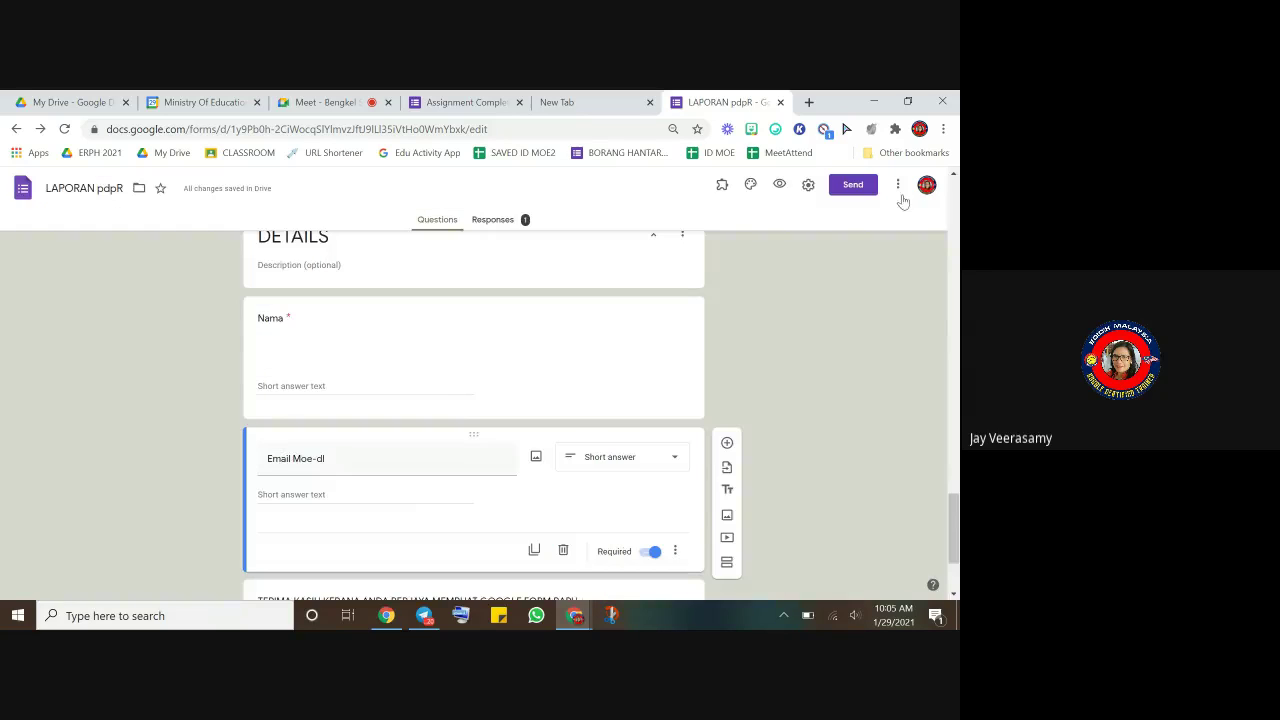
{"action": "left_click", "coordinate": [909, 188]}
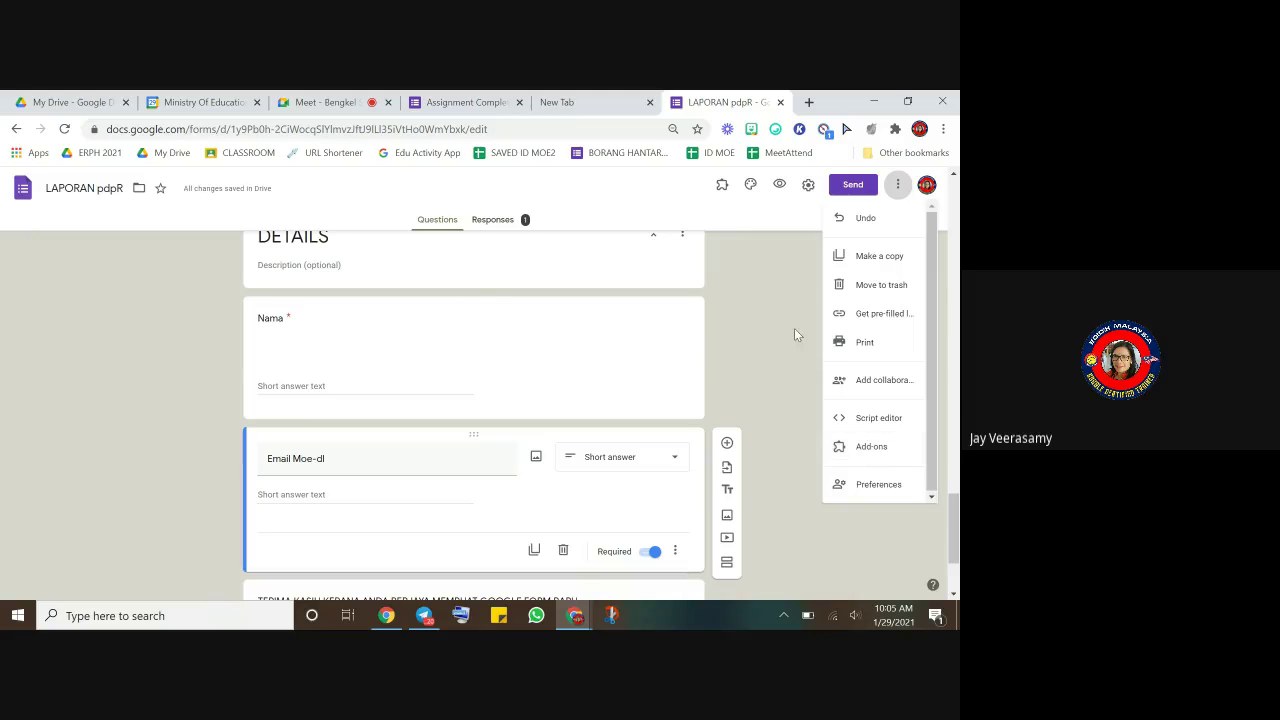
- Place the cursor at the end of the Nama question title in Section 4 DETAILS
{"action": "scroll", "coordinate": [455, 312], "scroll_direction": "up", "scroll_amount": 3}
{"action": "scroll", "coordinate": [435, 318], "scroll_direction": "up", "scroll_amount": 20}
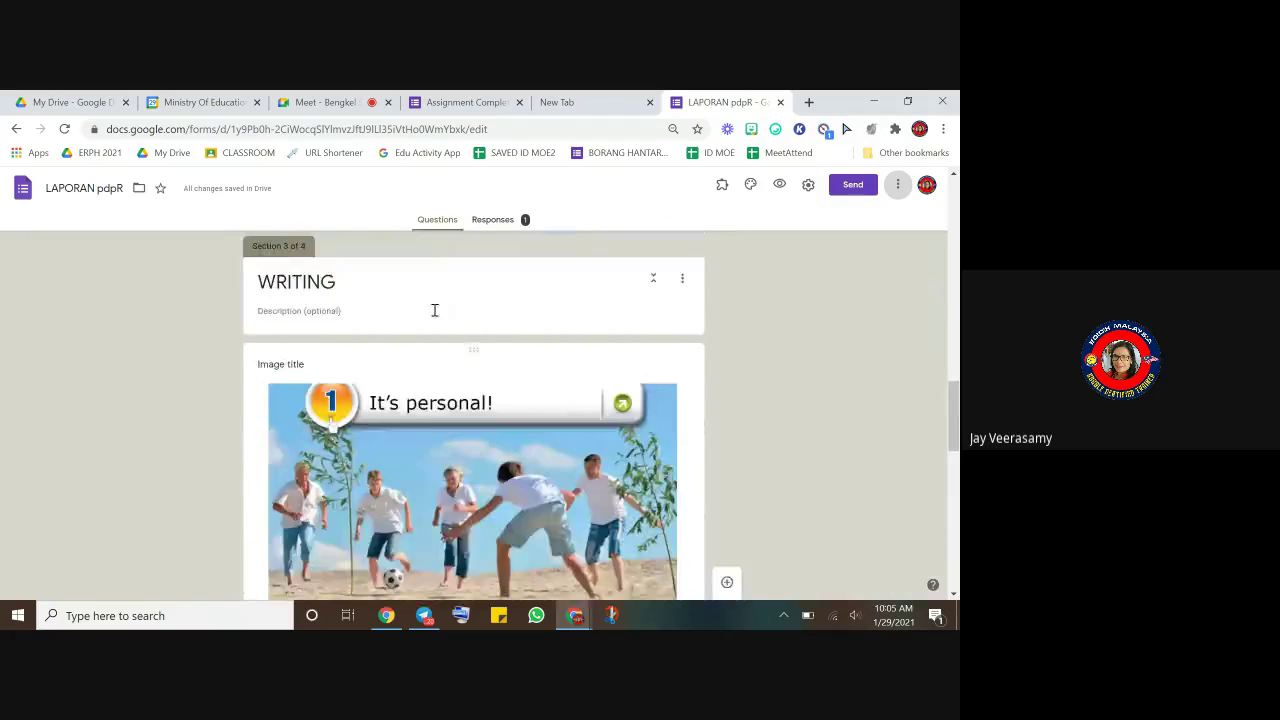
{"action": "scroll", "coordinate": [430, 324], "scroll_direction": "up", "scroll_amount": 6}
{"action": "scroll", "coordinate": [428, 327], "scroll_direction": "down", "scroll_amount": 5}
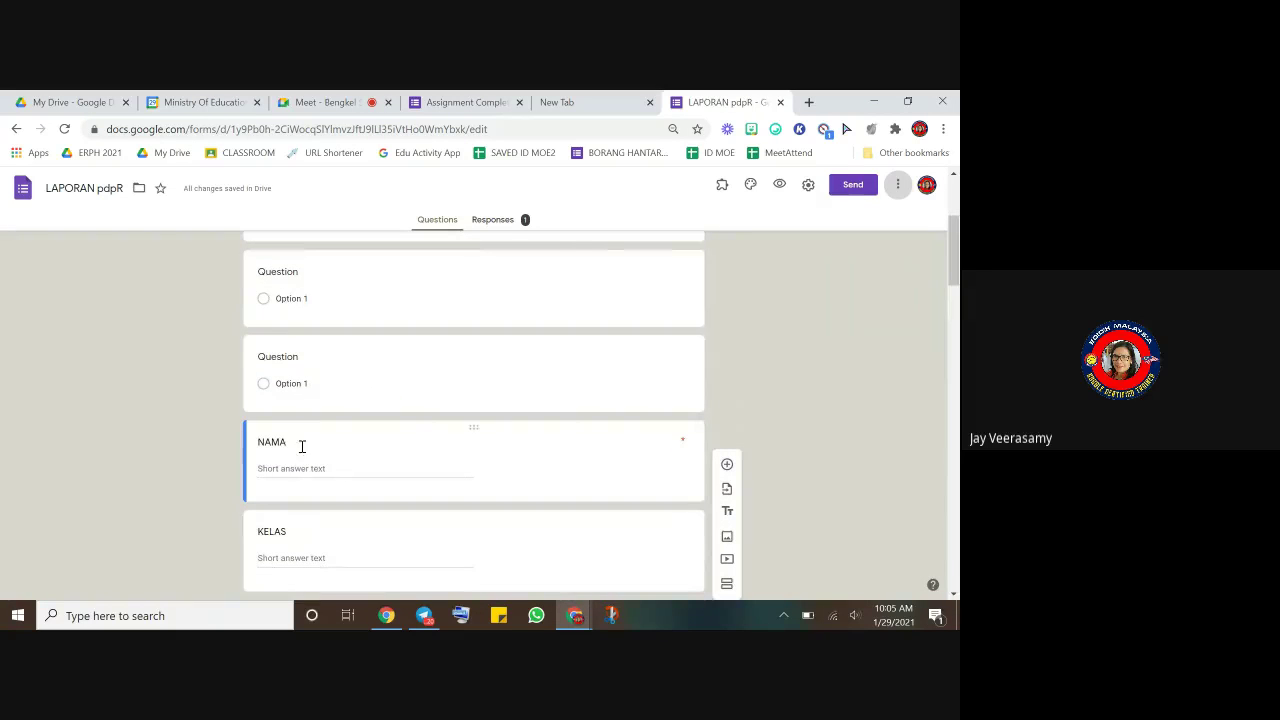
{"action": "scroll", "coordinate": [317, 449], "scroll_direction": "down", "scroll_amount": 15}
{"action": "left_click", "coordinate": [351, 457]}
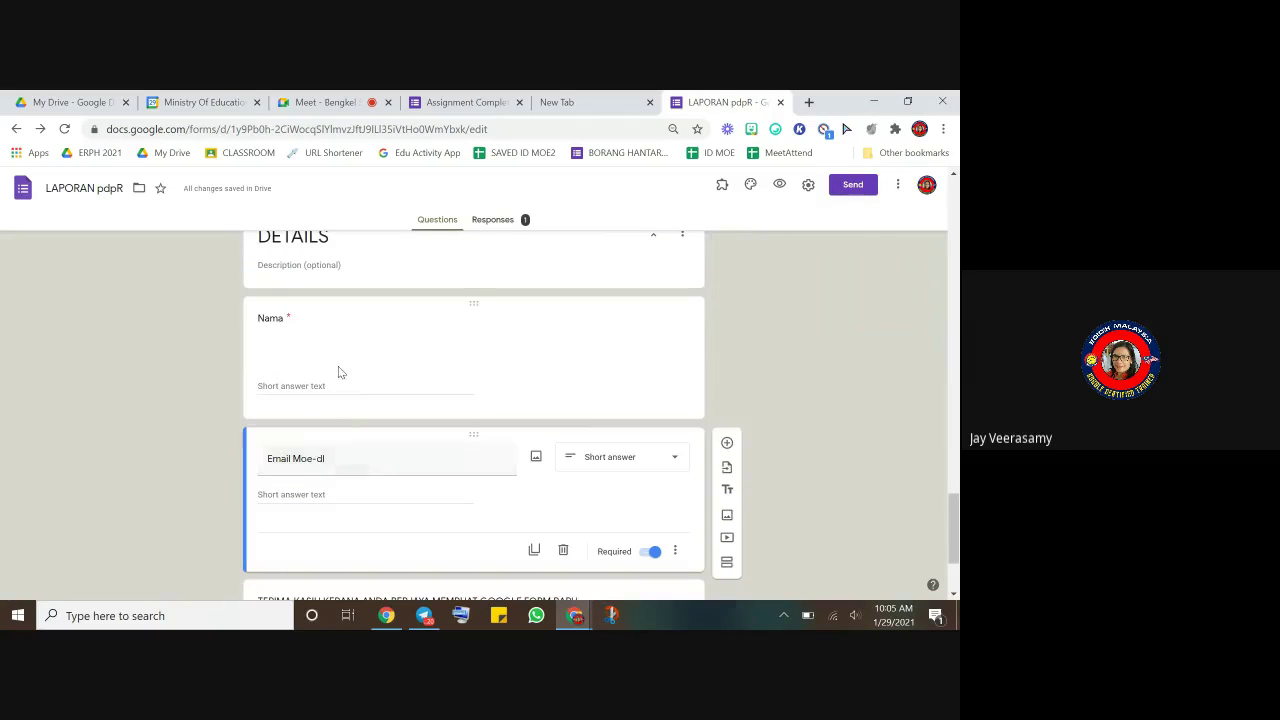
{"action": "scroll", "coordinate": [311, 528], "scroll_direction": "up", "scroll_amount": 2}
{"action": "scroll", "coordinate": [299, 485], "scroll_direction": "down", "scroll_amount": 1}
{"action": "left_click", "coordinate": [272, 470]}
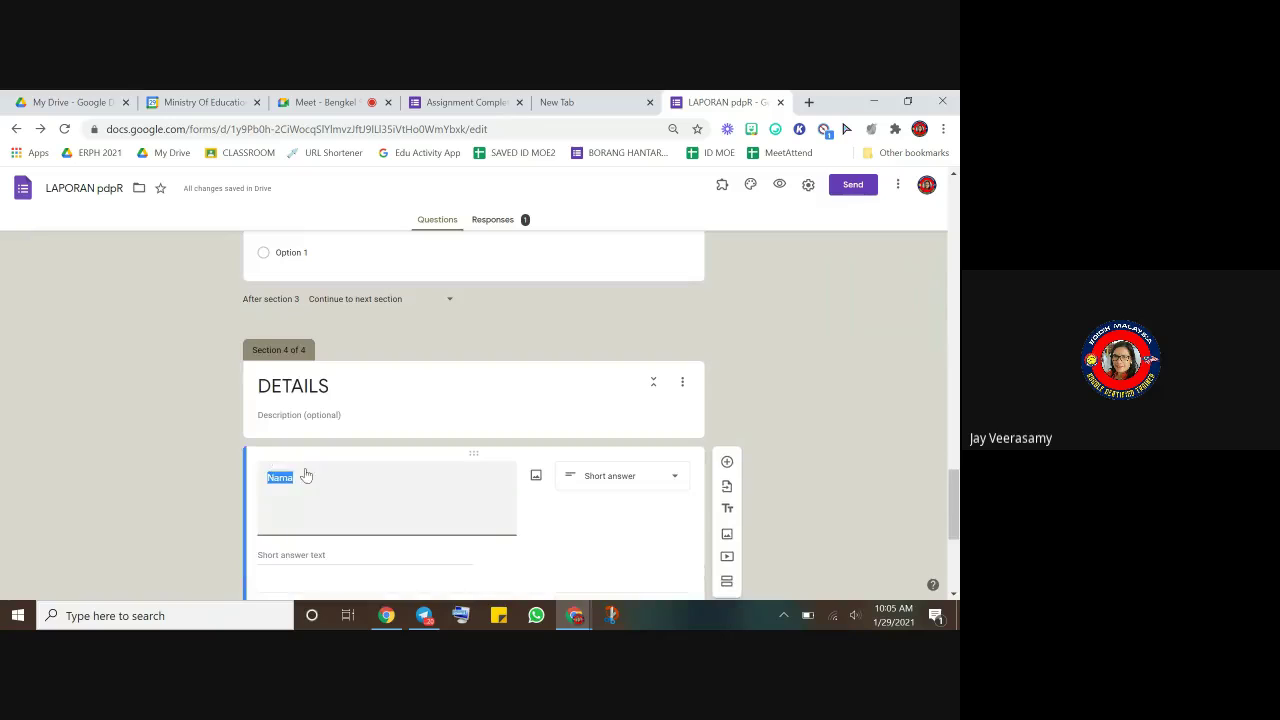
{"action": "left_click", "coordinate": [304, 478]}
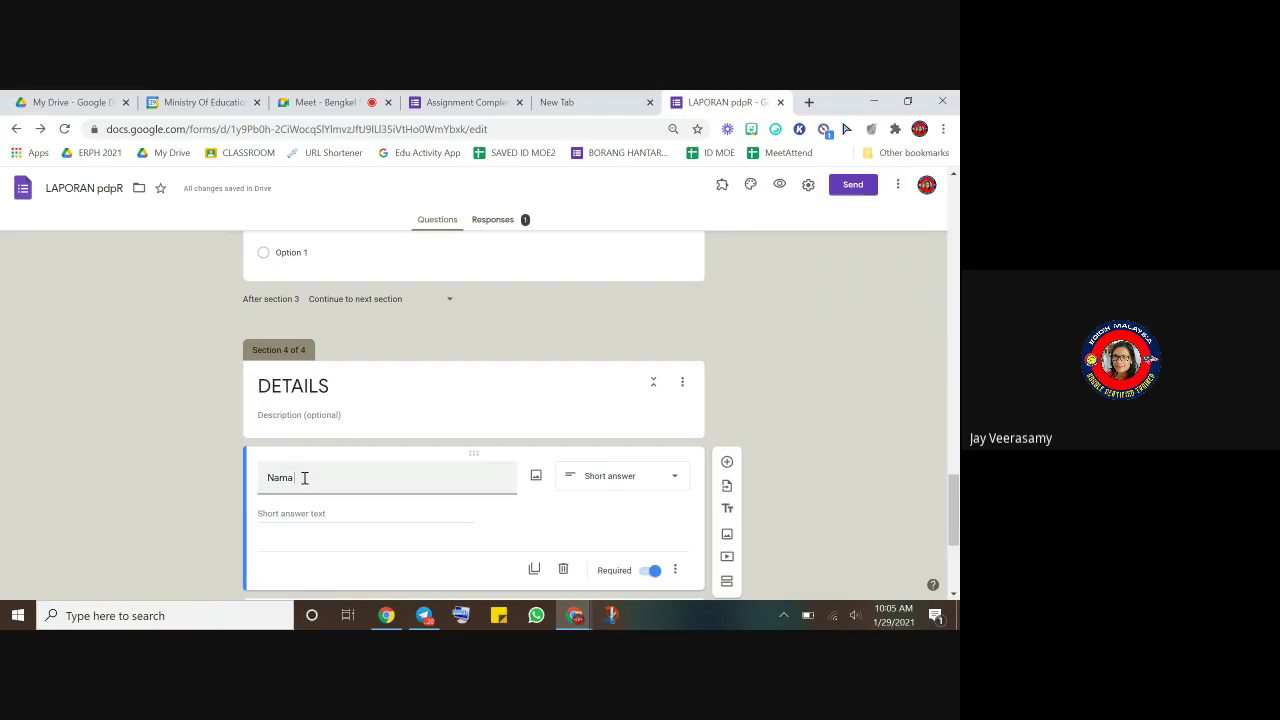
- Append nerd-face, zany-face, grapes and pineapple emojis to the Nama title via JoyPixels
{"action": "left_click", "coordinate": [777, 132]}
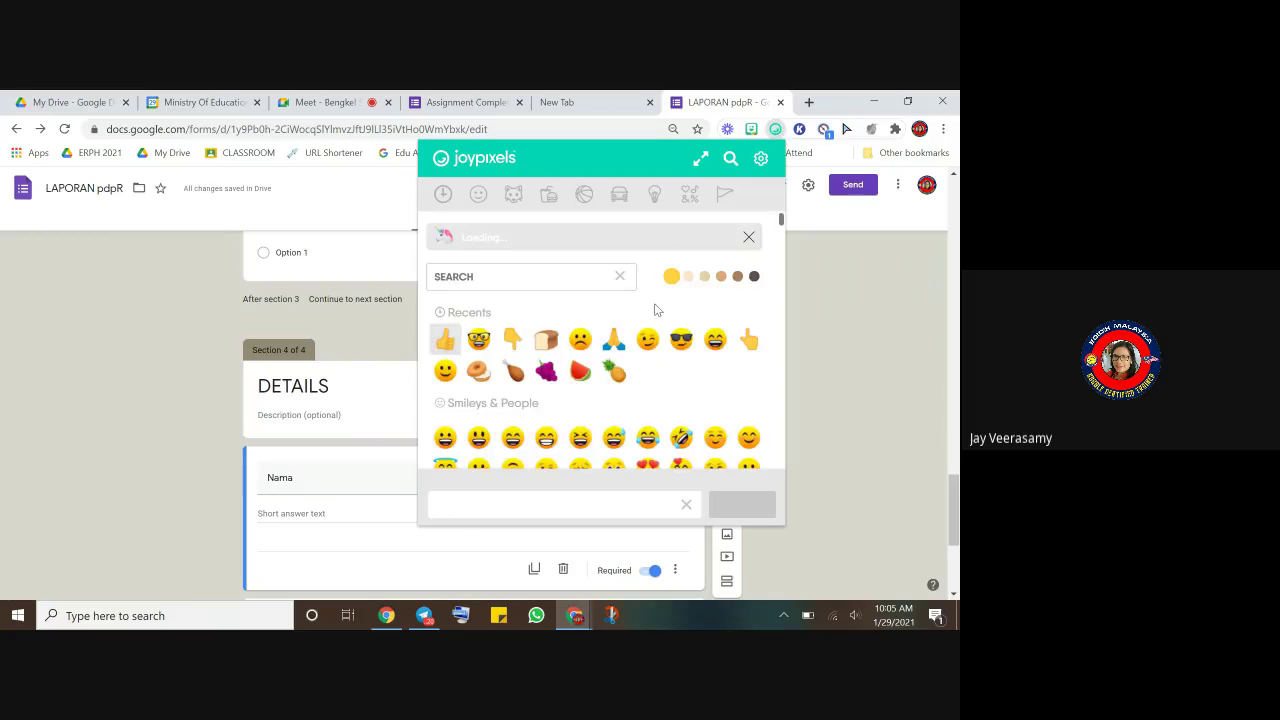
{"action": "left_click", "coordinate": [478, 302]}
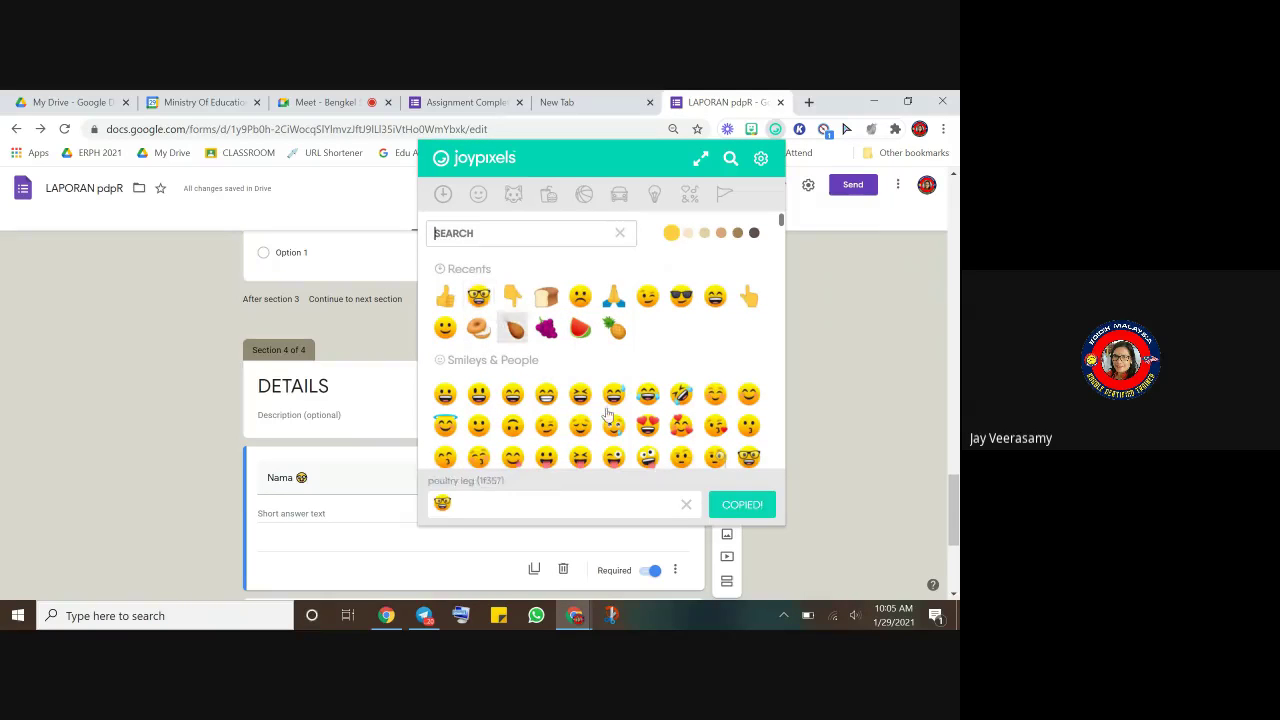
{"action": "left_click", "coordinate": [647, 457]}
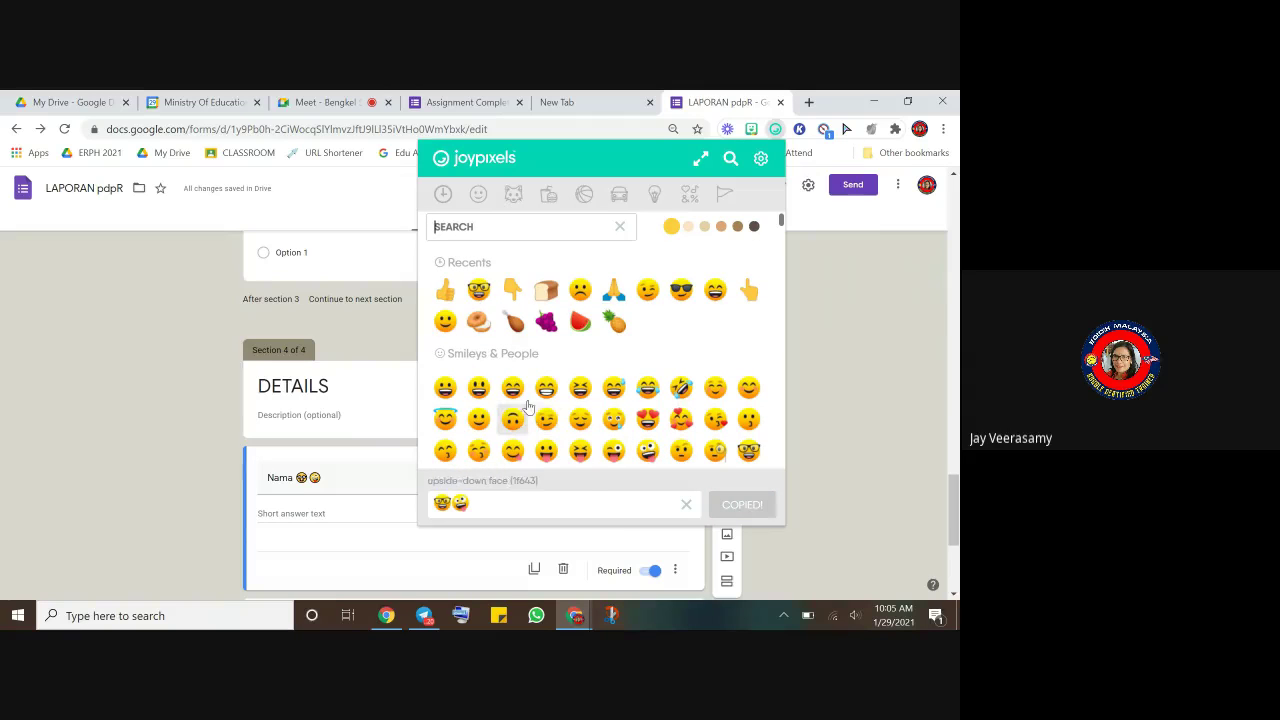
{"action": "left_click", "coordinate": [546, 321]}
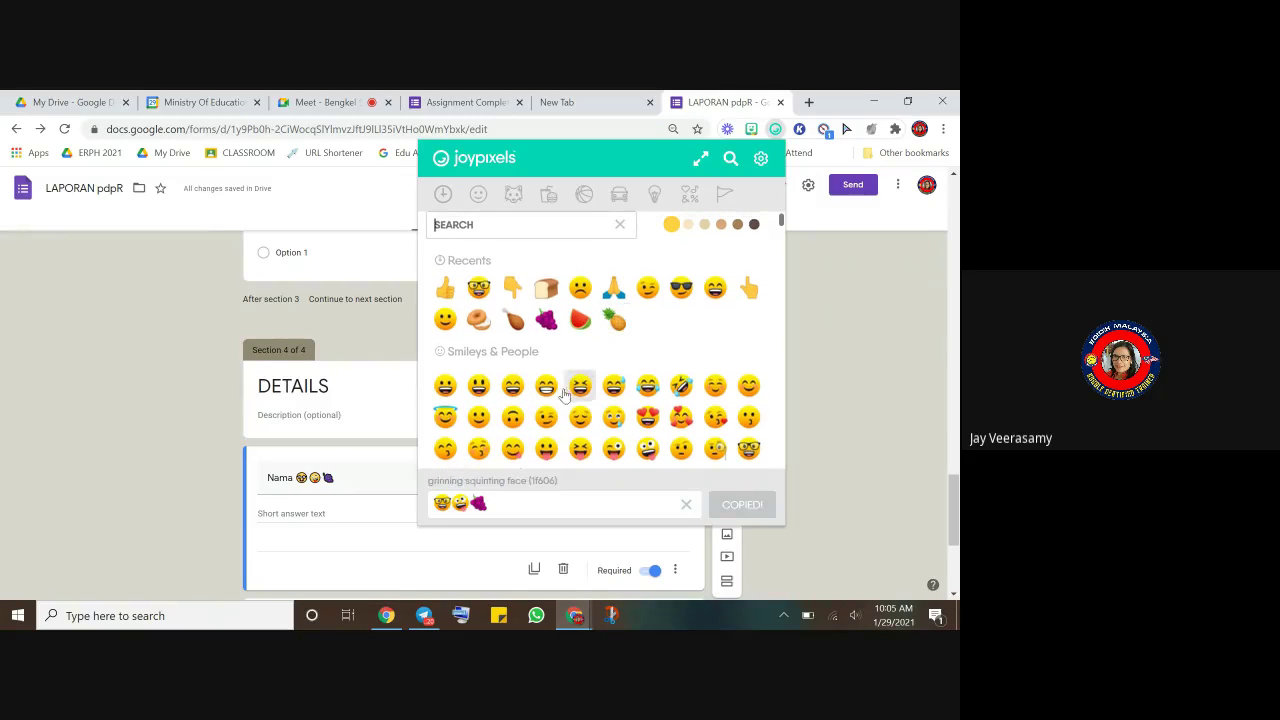
{"action": "left_click", "coordinate": [614, 320]}
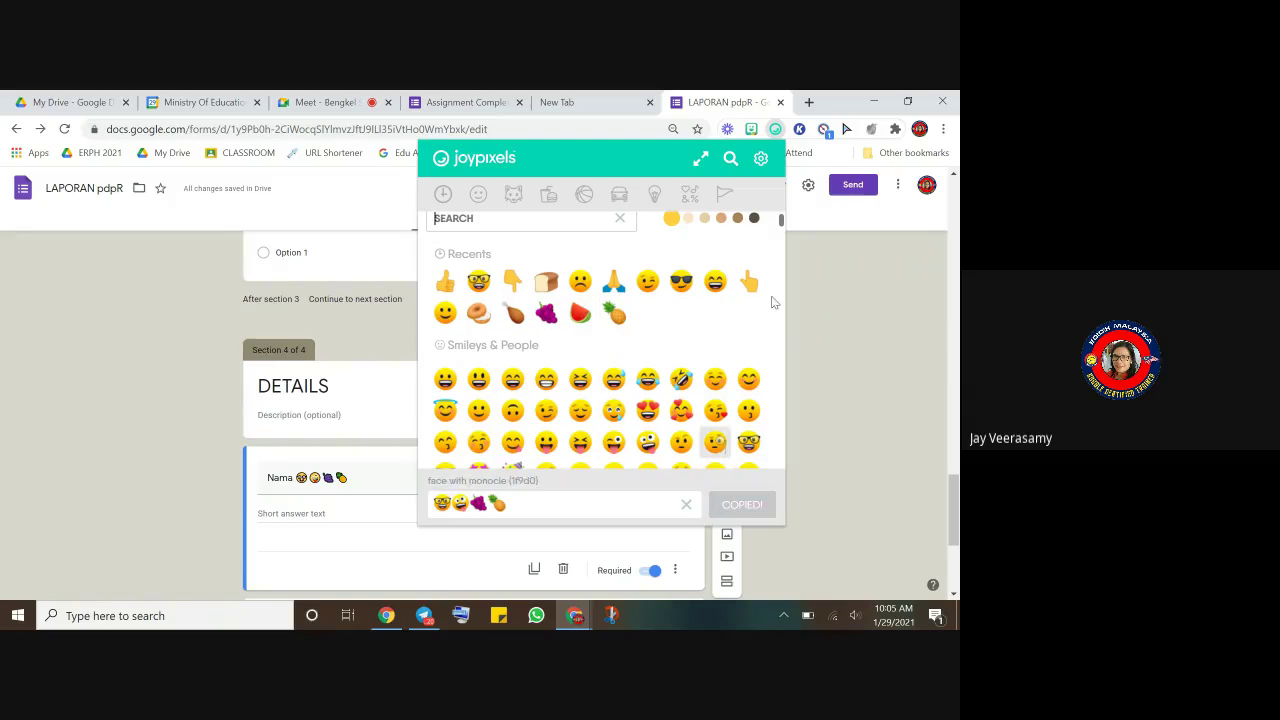
{"action": "left_click", "coordinate": [863, 329]}
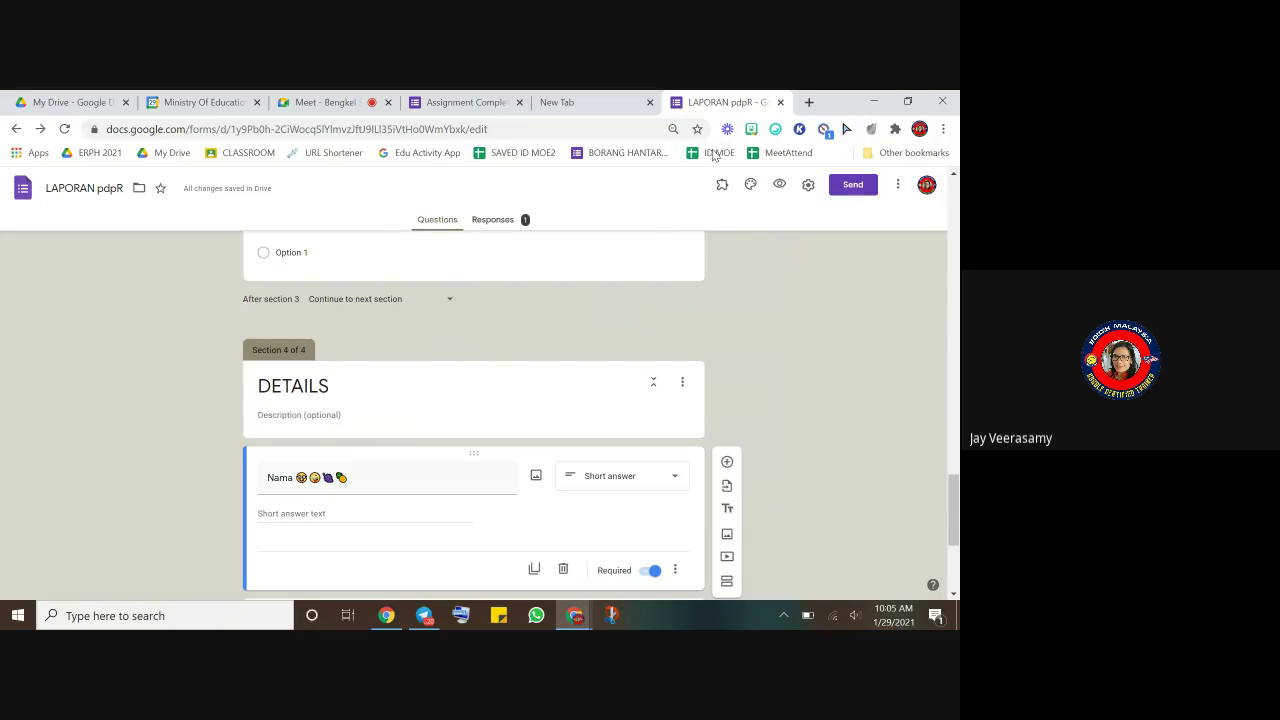
- Open the live form preview in a new tab alongside the editor
{"action": "left_click", "coordinate": [779, 186]}
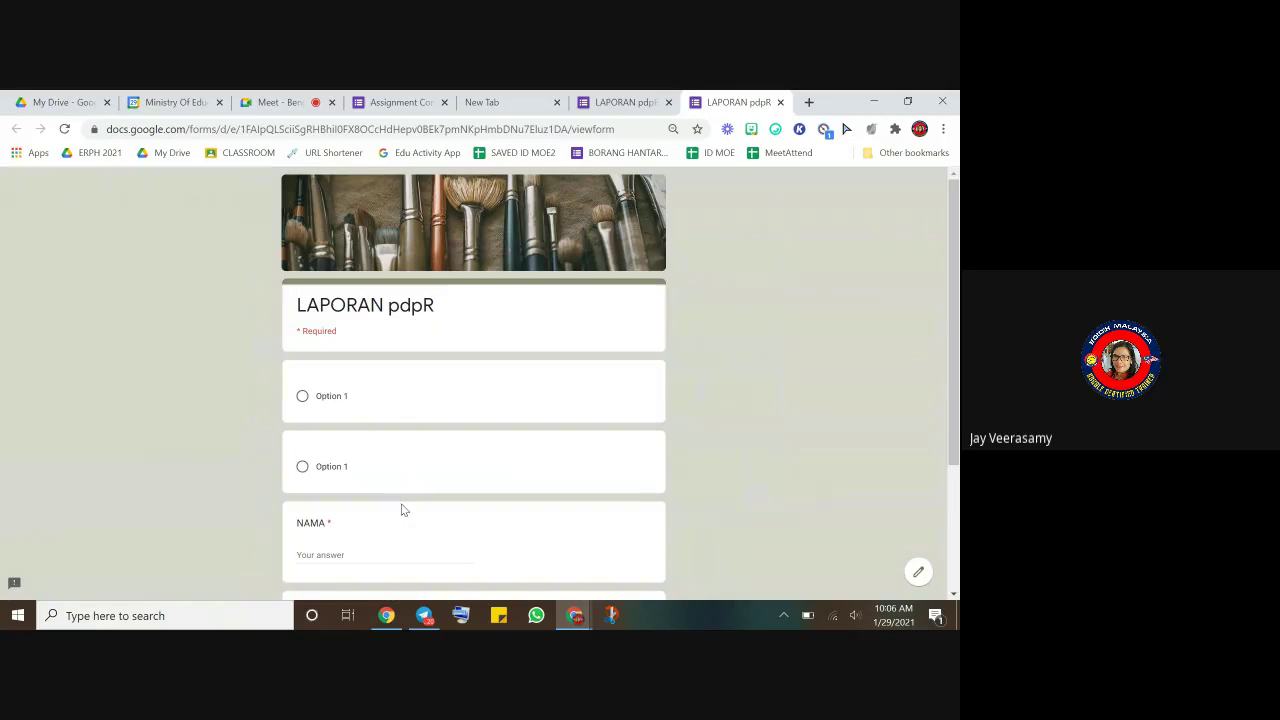
{"action": "scroll", "coordinate": [403, 512], "scroll_direction": "down", "scroll_amount": 2}
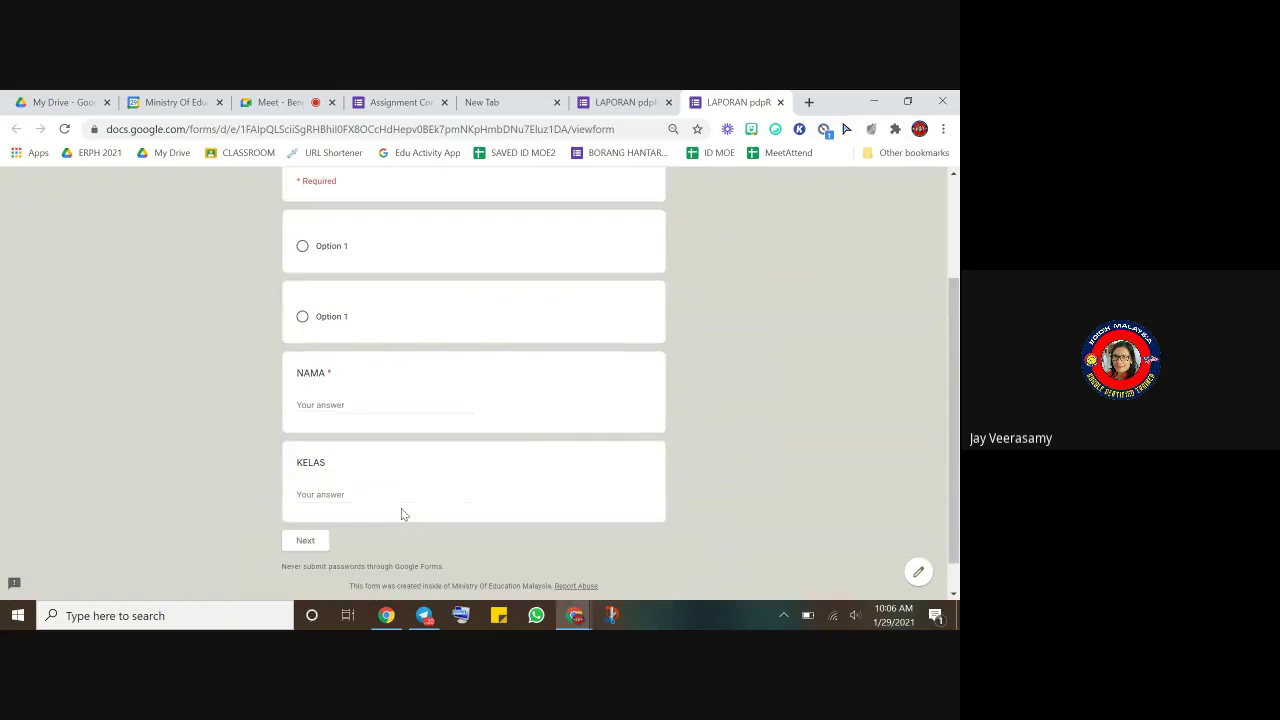
{"action": "scroll", "coordinate": [410, 498], "scroll_direction": "up", "scroll_amount": 4}
{"action": "scroll", "coordinate": [395, 470], "scroll_direction": "down", "scroll_amount": 5}
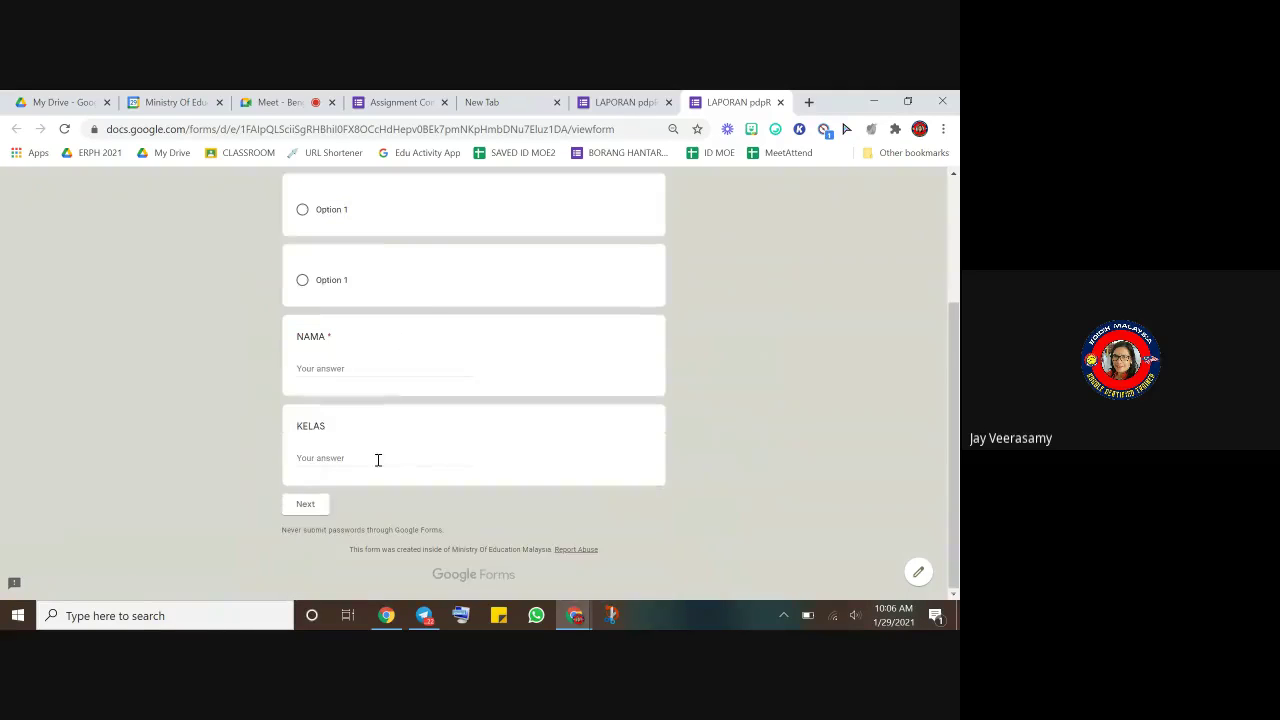
{"action": "left_click", "coordinate": [624, 103]}
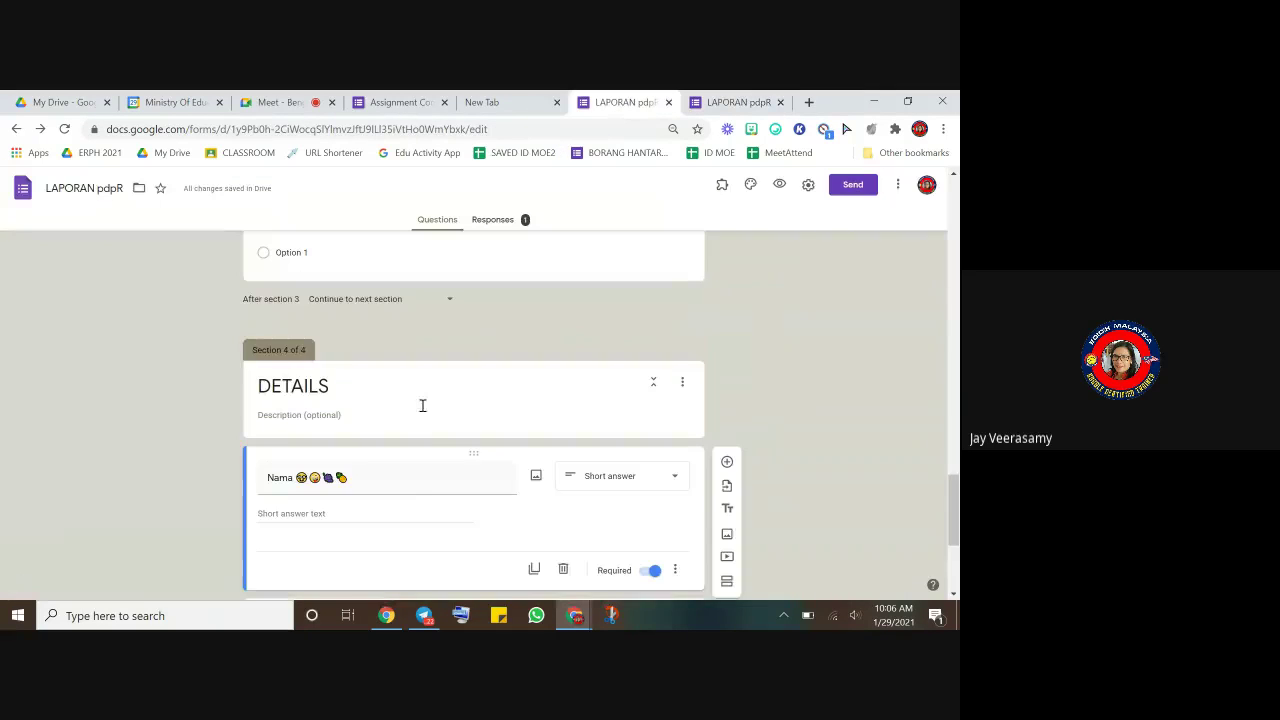
{"action": "scroll", "coordinate": [414, 420], "scroll_direction": "up", "scroll_amount": 1}
{"action": "scroll", "coordinate": [414, 420], "scroll_direction": "down", "scroll_amount": 1}
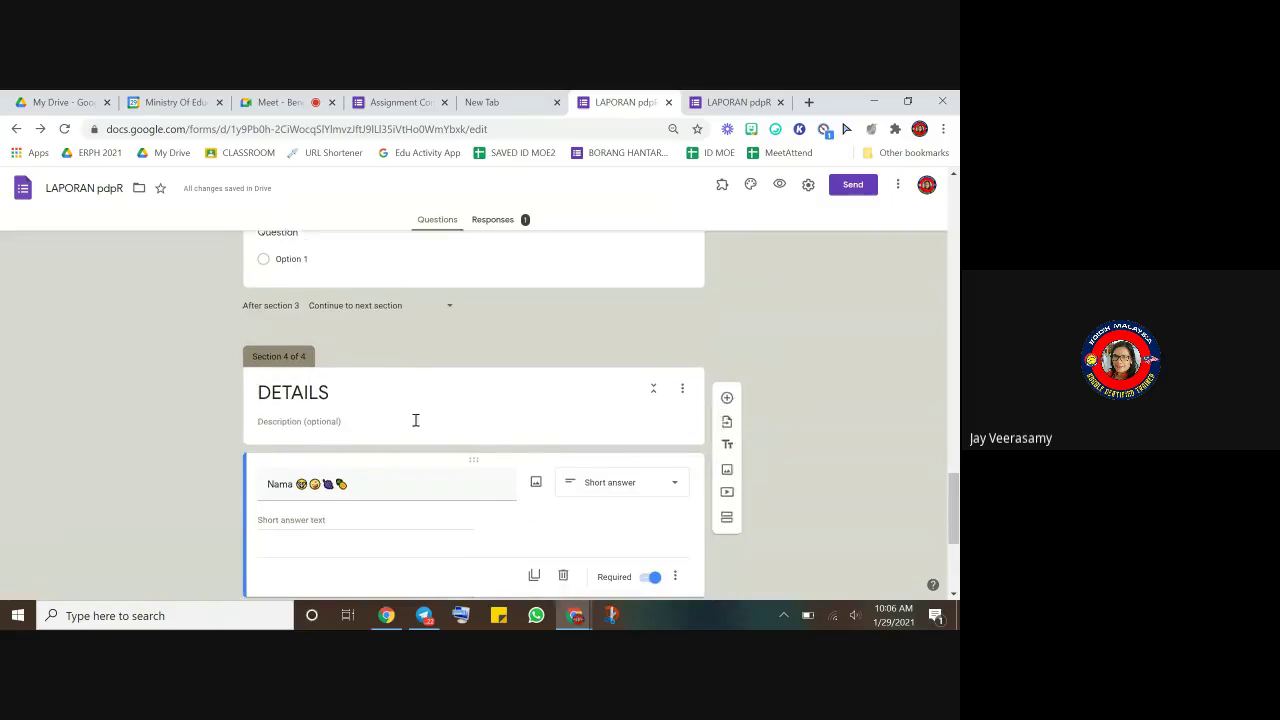
{"action": "left_click", "coordinate": [738, 103]}
- Test the required NAMA field, fill in a name, page through to DETAILS, and return to the editor
{"action": "left_click", "coordinate": [306, 505]}
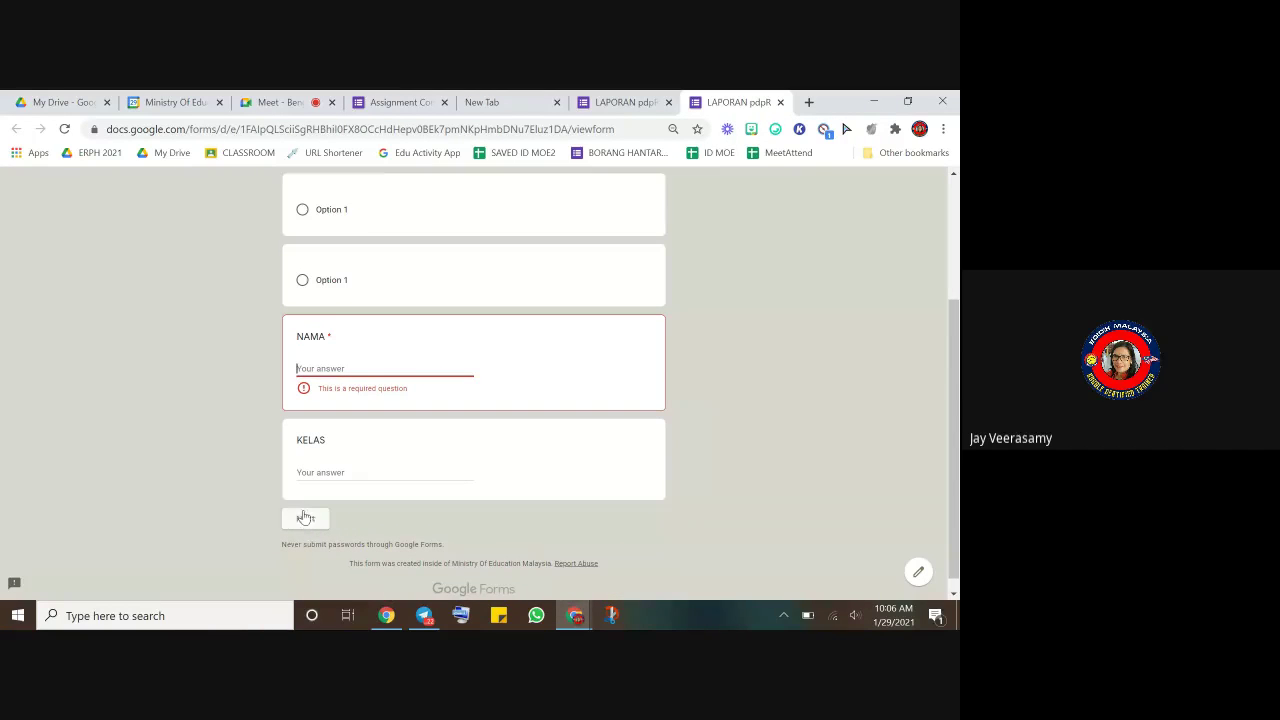
{"action": "type", "text": "JAY"}
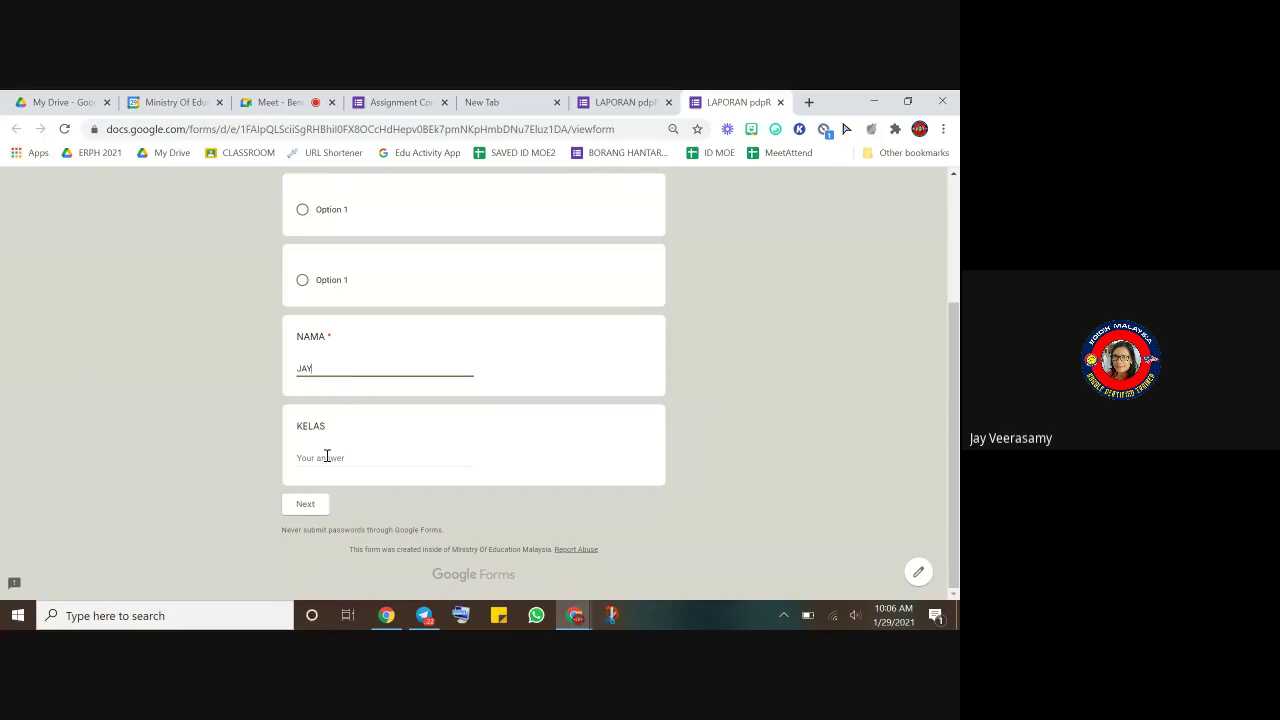
{"action": "left_click", "coordinate": [327, 456]}
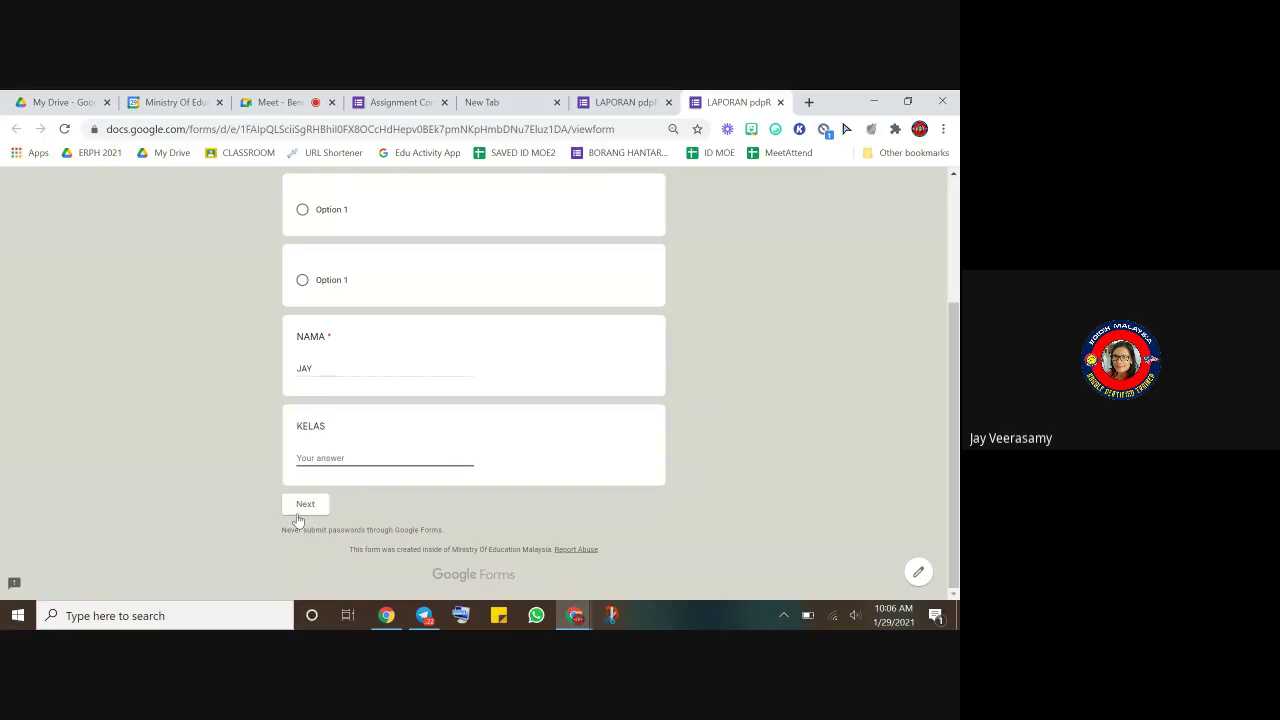
{"action": "left_click", "coordinate": [308, 505]}
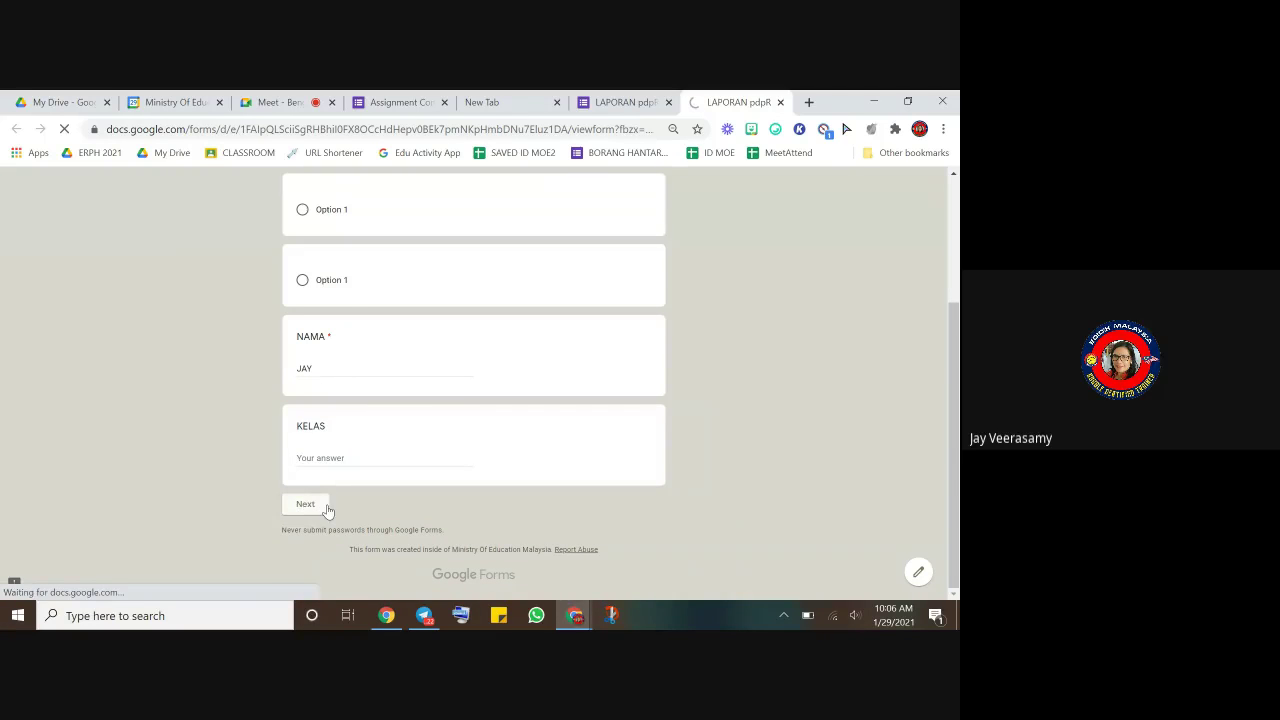
{"action": "scroll", "coordinate": [327, 503], "scroll_direction": "down", "scroll_amount": 3}
{"action": "left_click", "coordinate": [371, 507]}
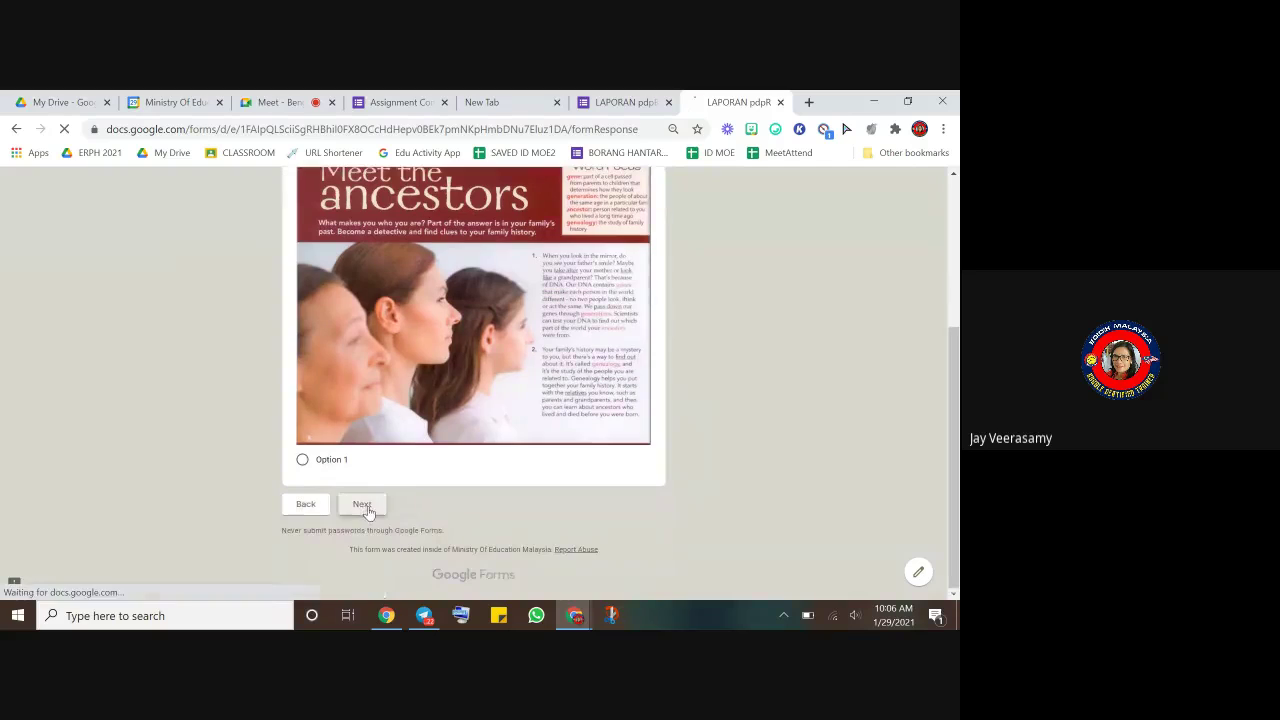
{"action": "scroll", "coordinate": [385, 506], "scroll_direction": "down", "scroll_amount": 5}
{"action": "left_click", "coordinate": [379, 507]}
{"action": "scroll", "coordinate": [392, 493], "scroll_direction": "down", "scroll_amount": 5}
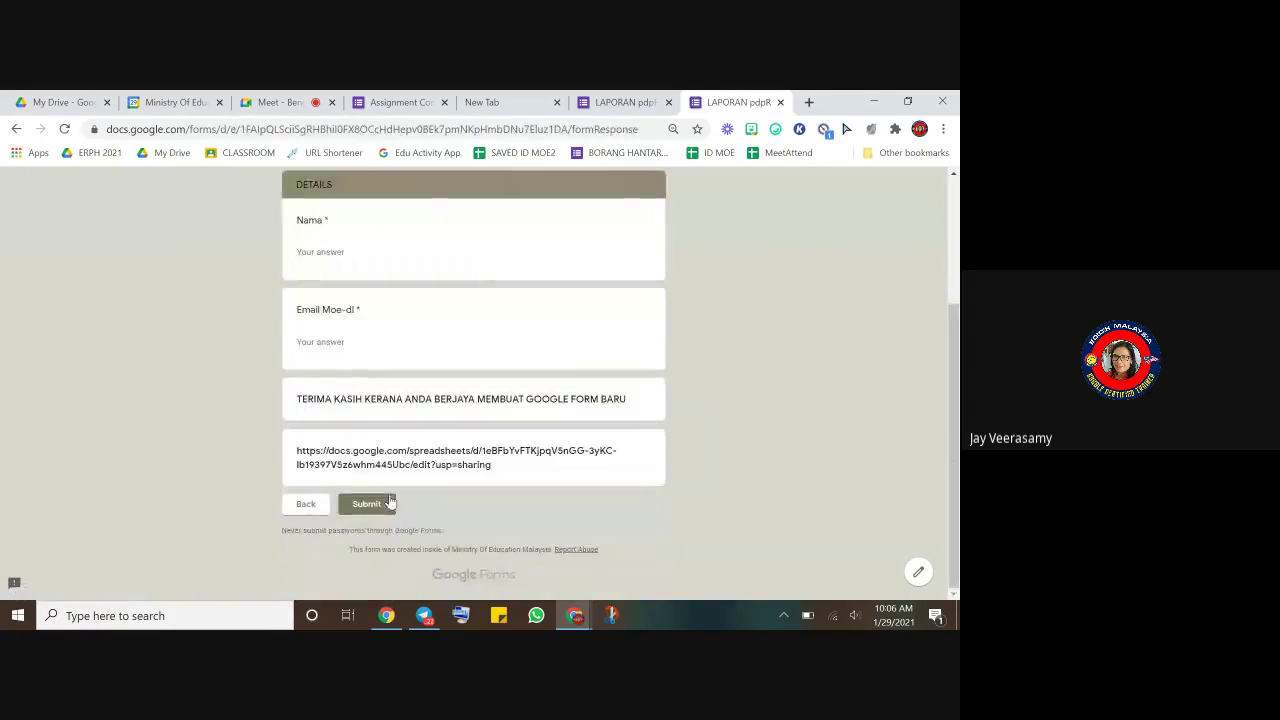
{"action": "scroll", "coordinate": [381, 484], "scroll_direction": "up", "scroll_amount": 1}
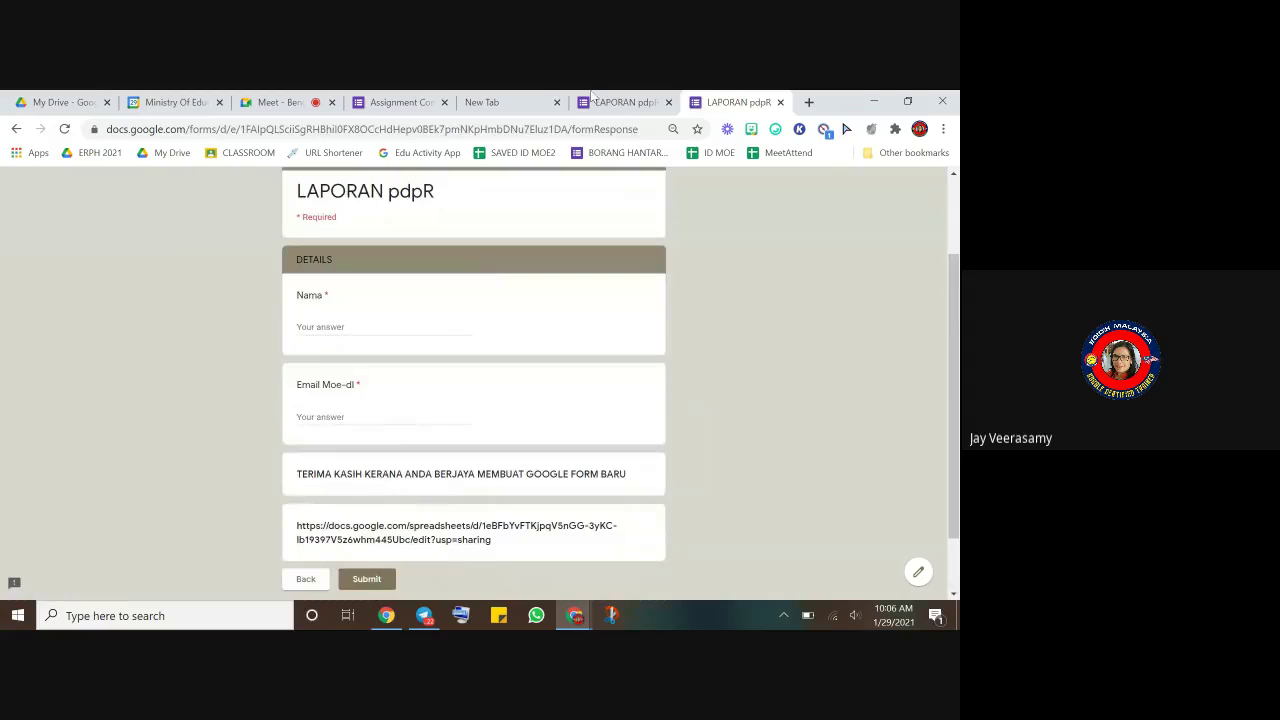
{"action": "left_click", "coordinate": [625, 103]}
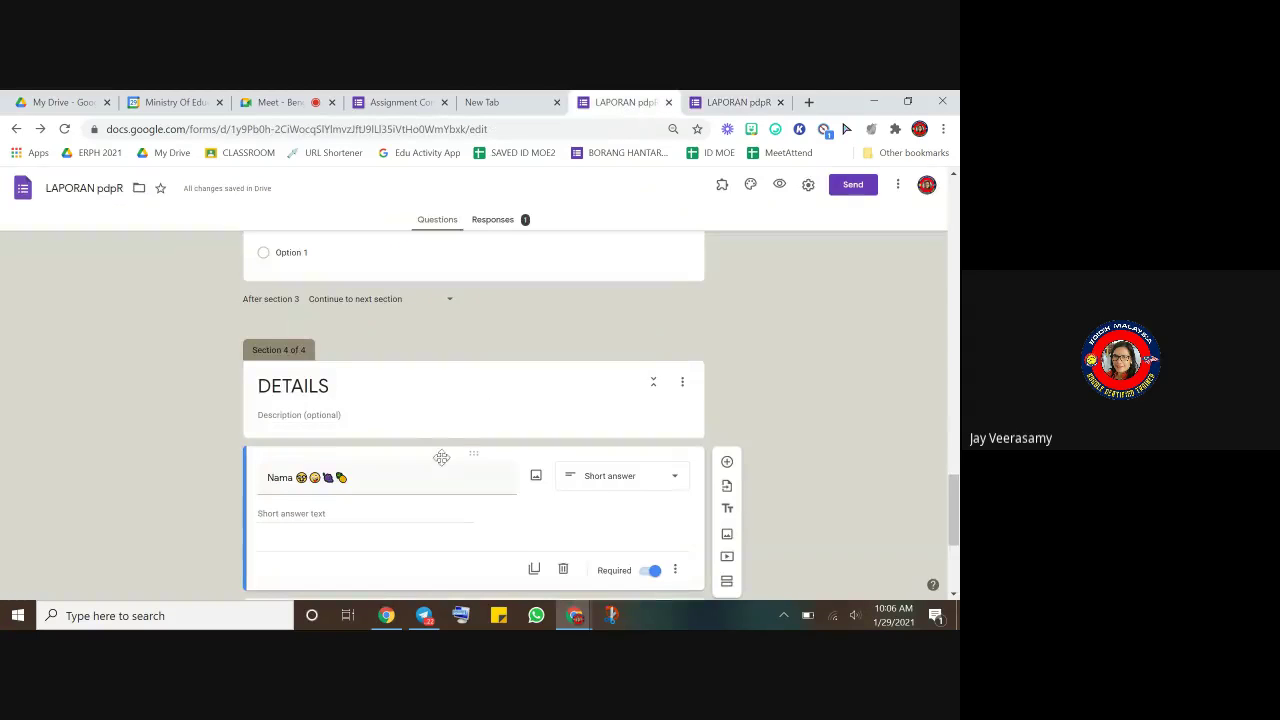
- Select then deselect the Nama title, and reload the live form tab on its opening page
{"action": "scroll", "coordinate": [701, 323], "scroll_direction": "down", "scroll_amount": 2}
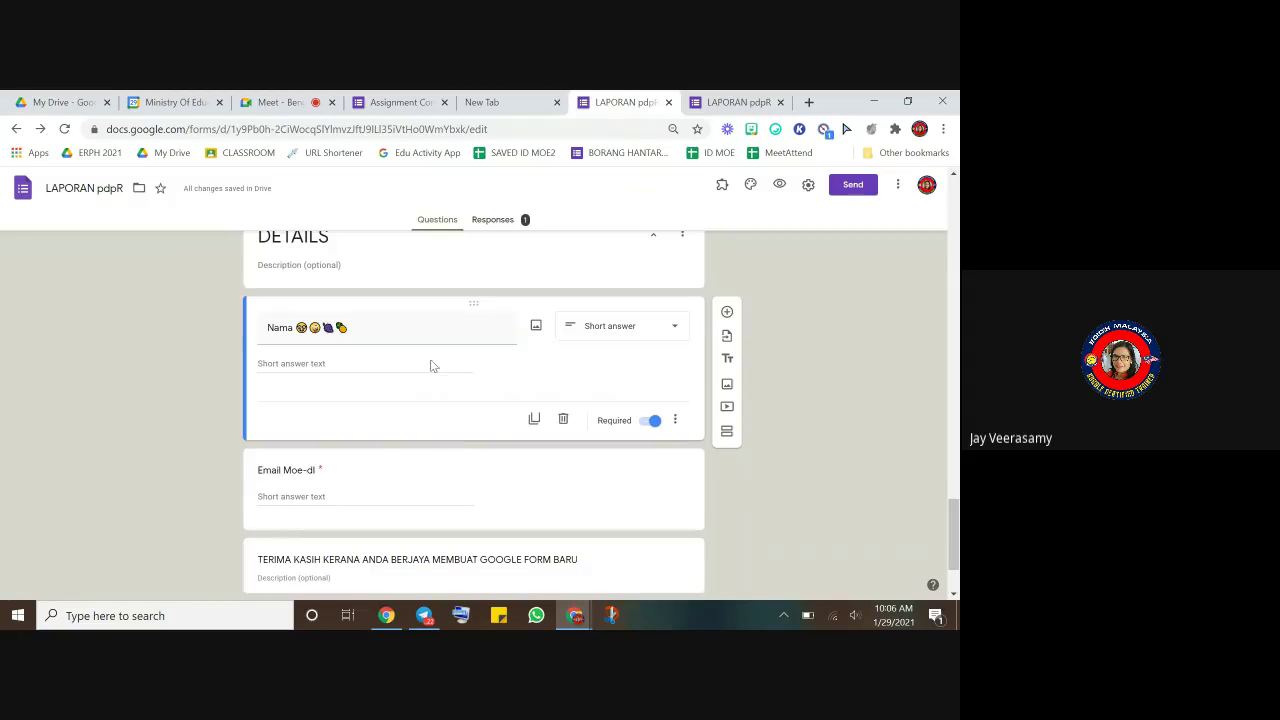
{"action": "triple_click", "coordinate": [409, 327]}
{"action": "left_click", "coordinate": [448, 331]}
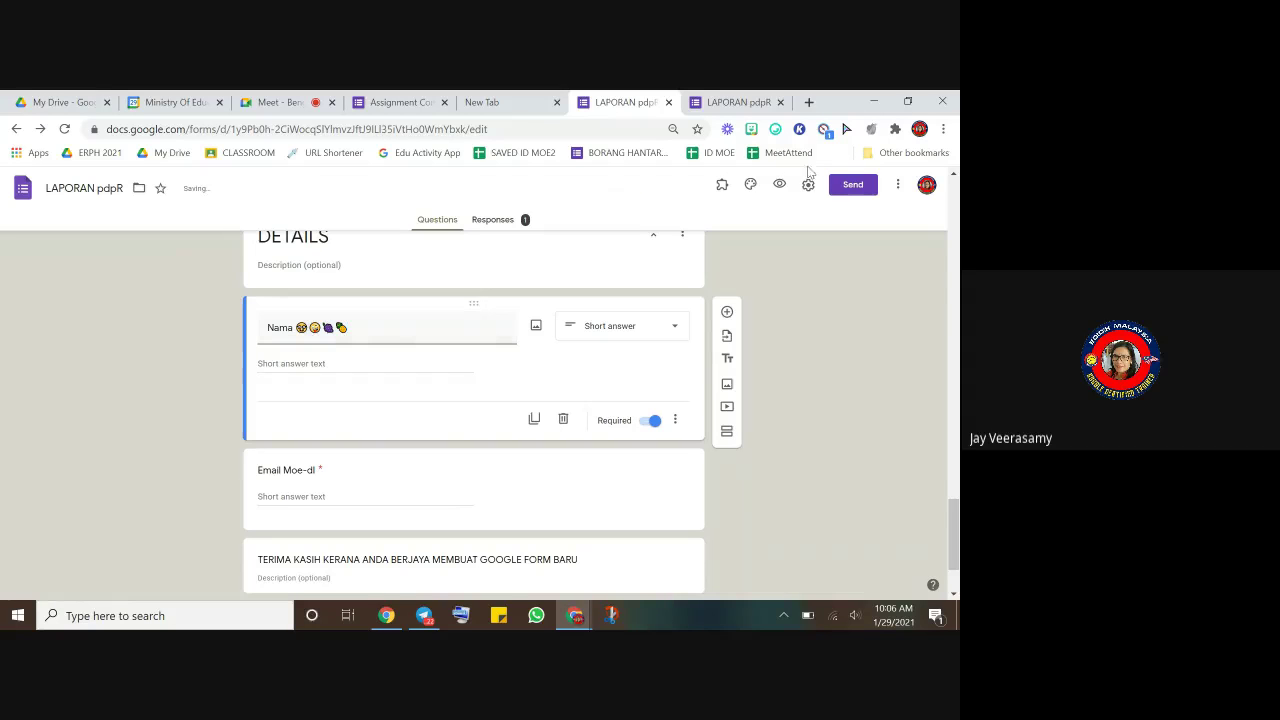
{"action": "left_click", "coordinate": [777, 103]}
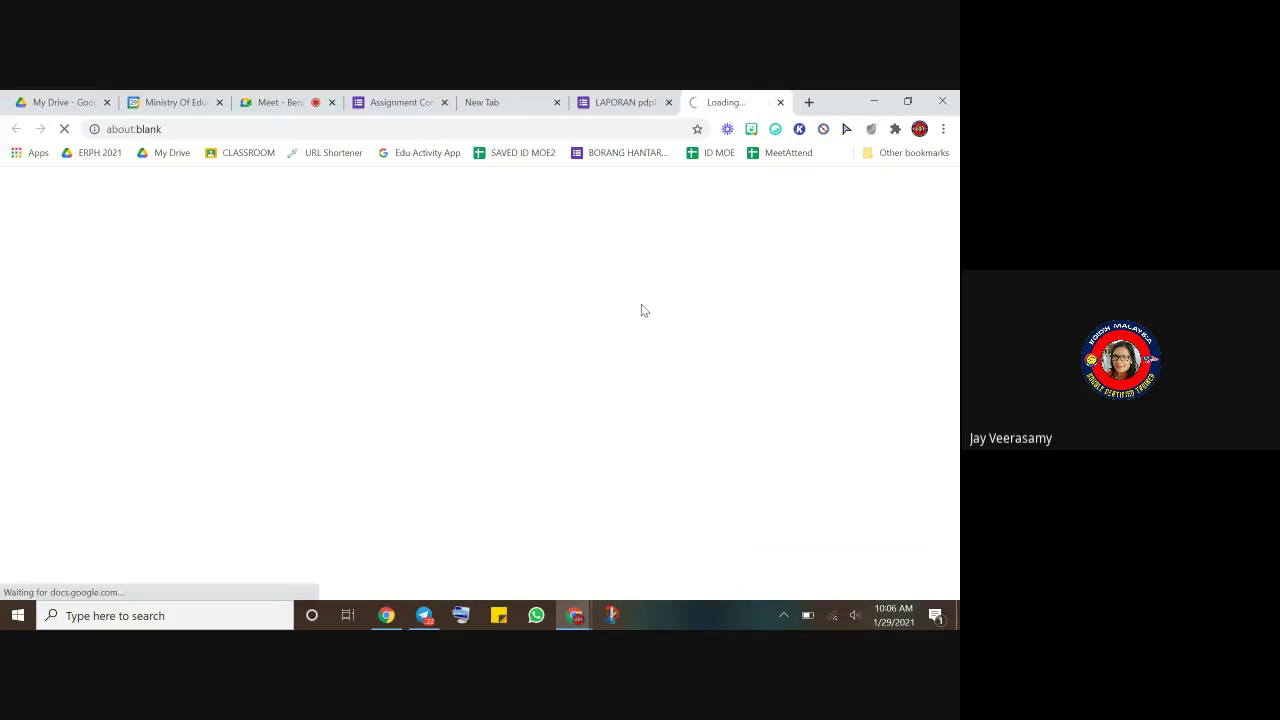
{"action": "scroll", "coordinate": [555, 369], "scroll_direction": "down", "scroll_amount": 4}
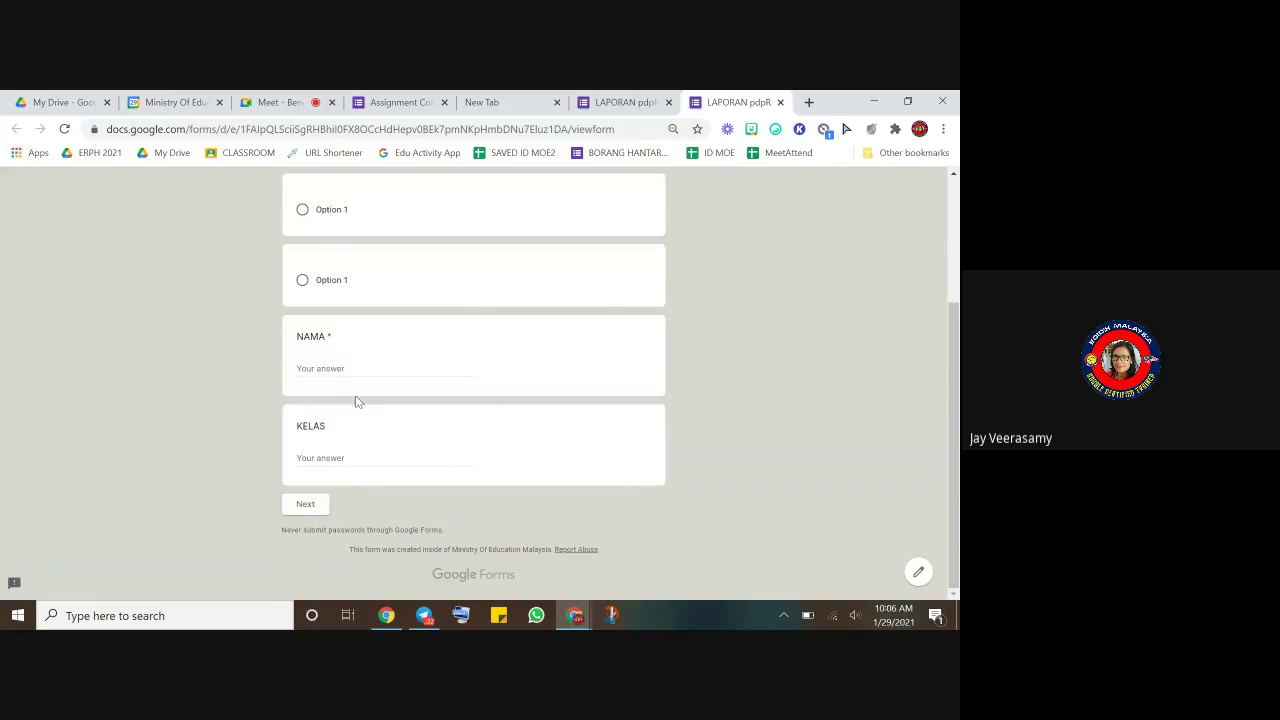
- Enter a name in NAMA, page through to DETAILS, and highlight the emojis after Nama
{"action": "left_click", "coordinate": [366, 362]}
{"action": "type", "text": "J"}
{"action": "left_click", "coordinate": [311, 506]}
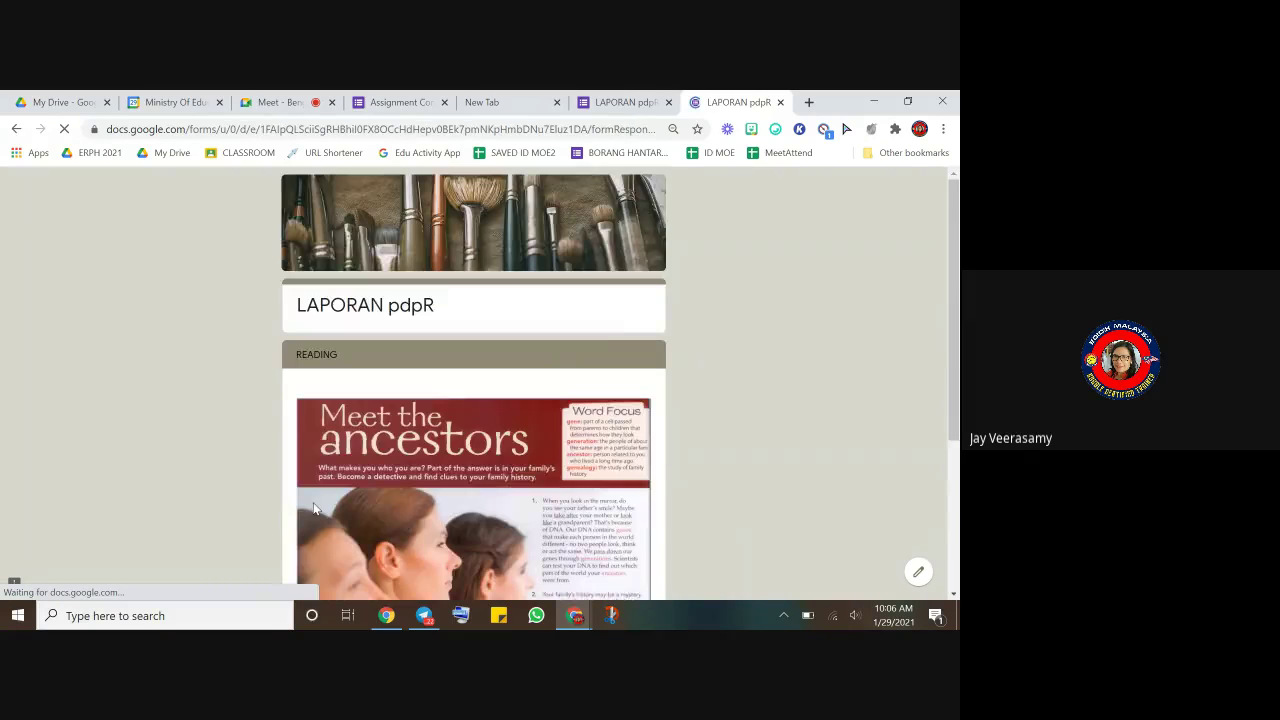
{"action": "scroll", "coordinate": [380, 515], "scroll_direction": "down", "scroll_amount": 4}
{"action": "left_click", "coordinate": [381, 513]}
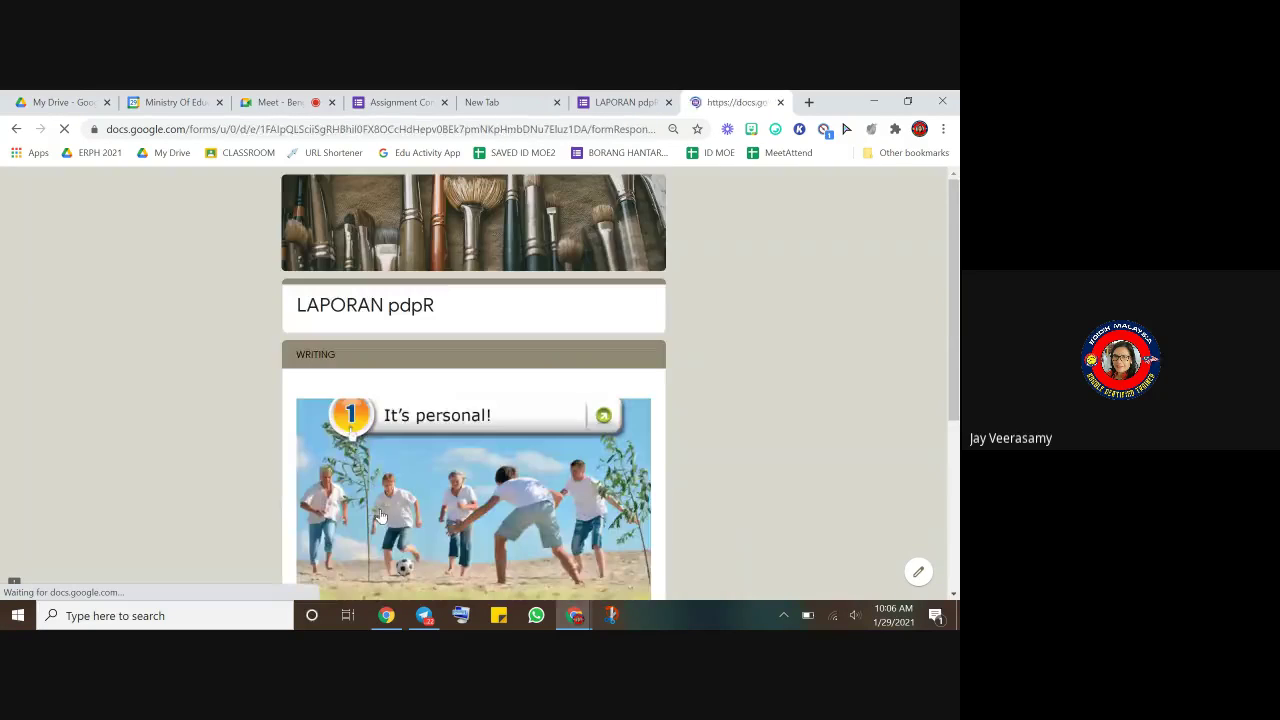
{"action": "scroll", "coordinate": [412, 505], "scroll_direction": "down", "scroll_amount": 5}
{"action": "left_click", "coordinate": [380, 513]}
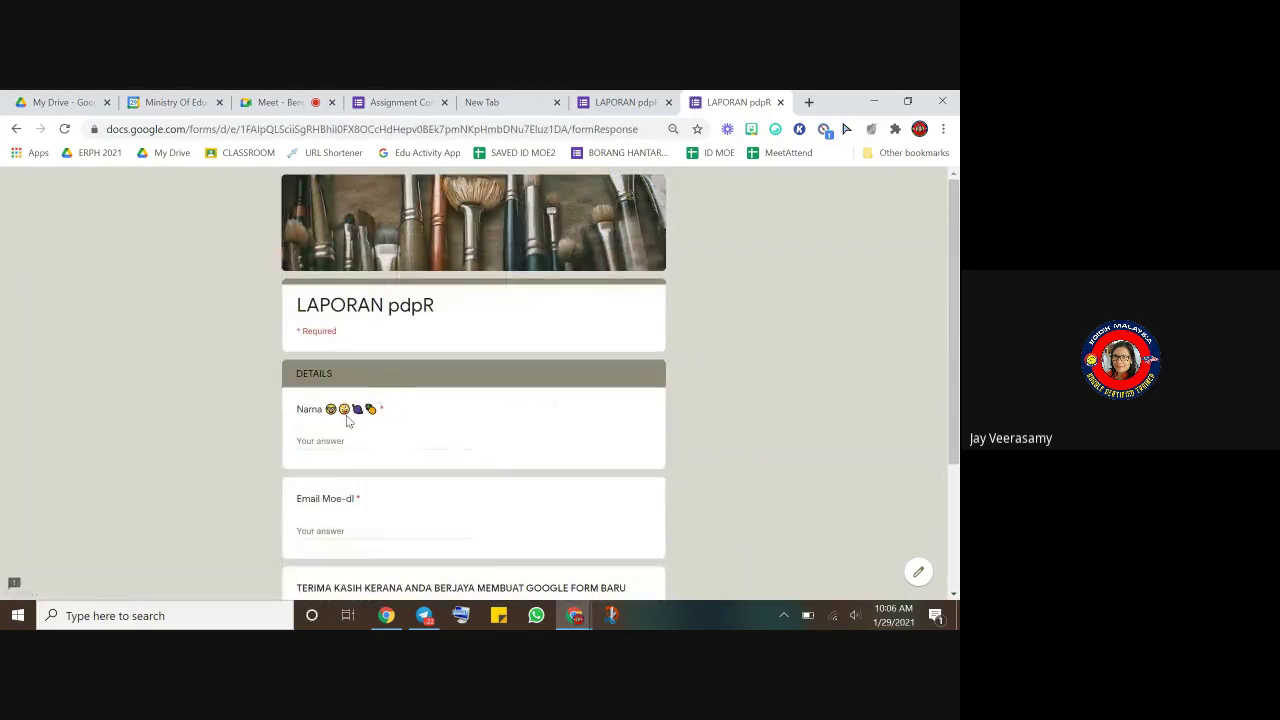
{"action": "left_click_drag", "start_coordinate": [324, 410], "coordinate": [393, 429]}
- Open the JoyPixels emoji keyboard and dismiss it again
{"action": "left_click", "coordinate": [775, 130]}
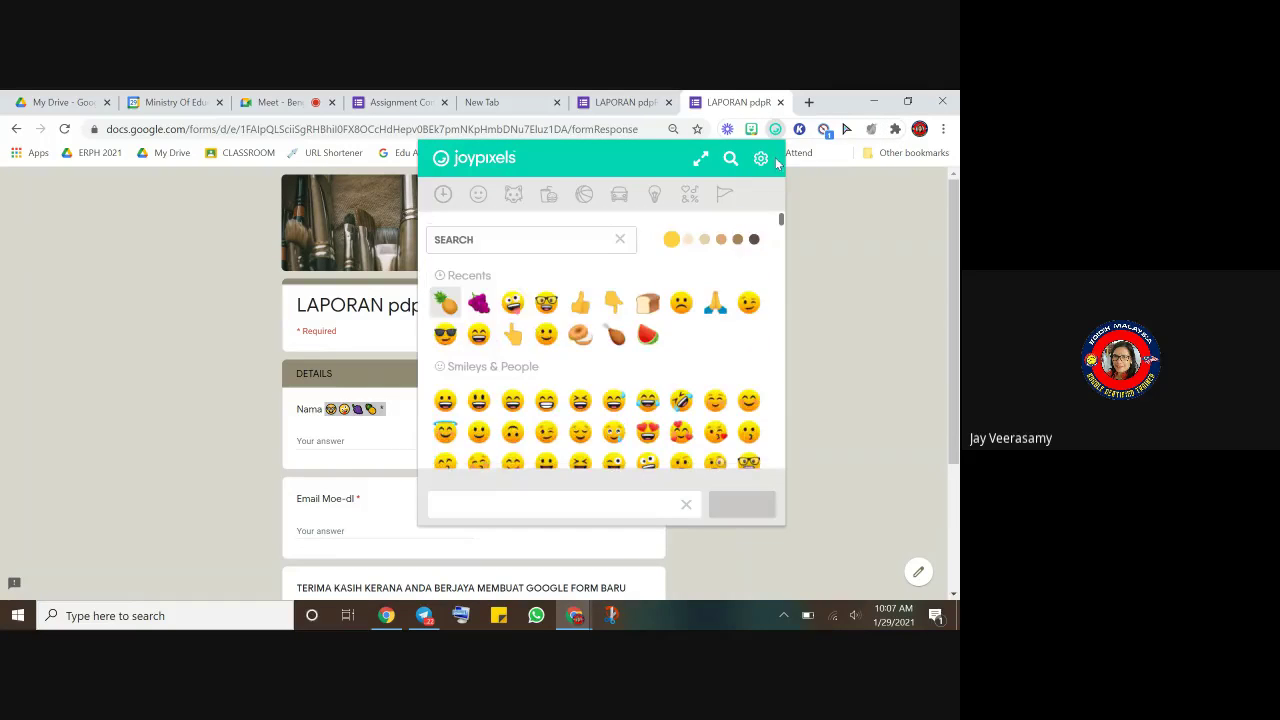
{"action": "left_click", "coordinate": [831, 252]}
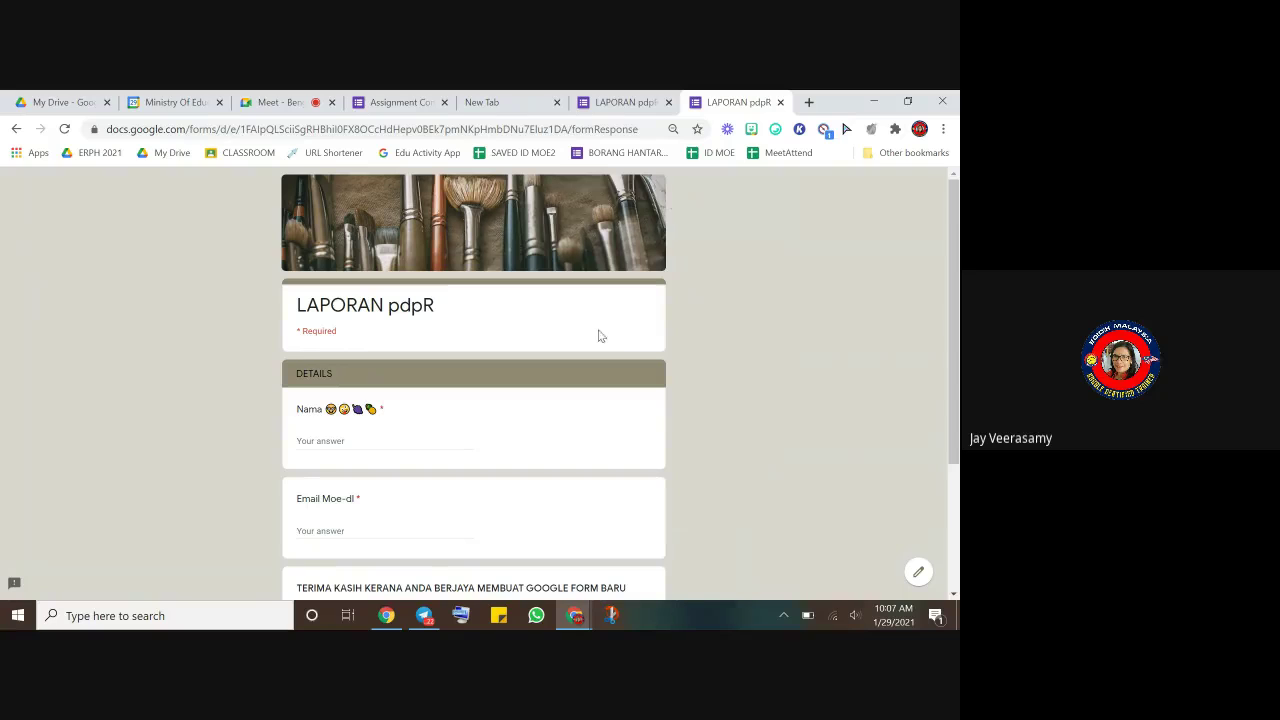
{"action": "scroll", "coordinate": [600, 338], "scroll_direction": "down", "scroll_amount": 1}
{"action": "scroll", "coordinate": [690, 260], "scroll_direction": "up", "scroll_amount": 2}
- Look over the installed browser extensions, then switch to the blank new tab
{"action": "left_click", "coordinate": [896, 129]}
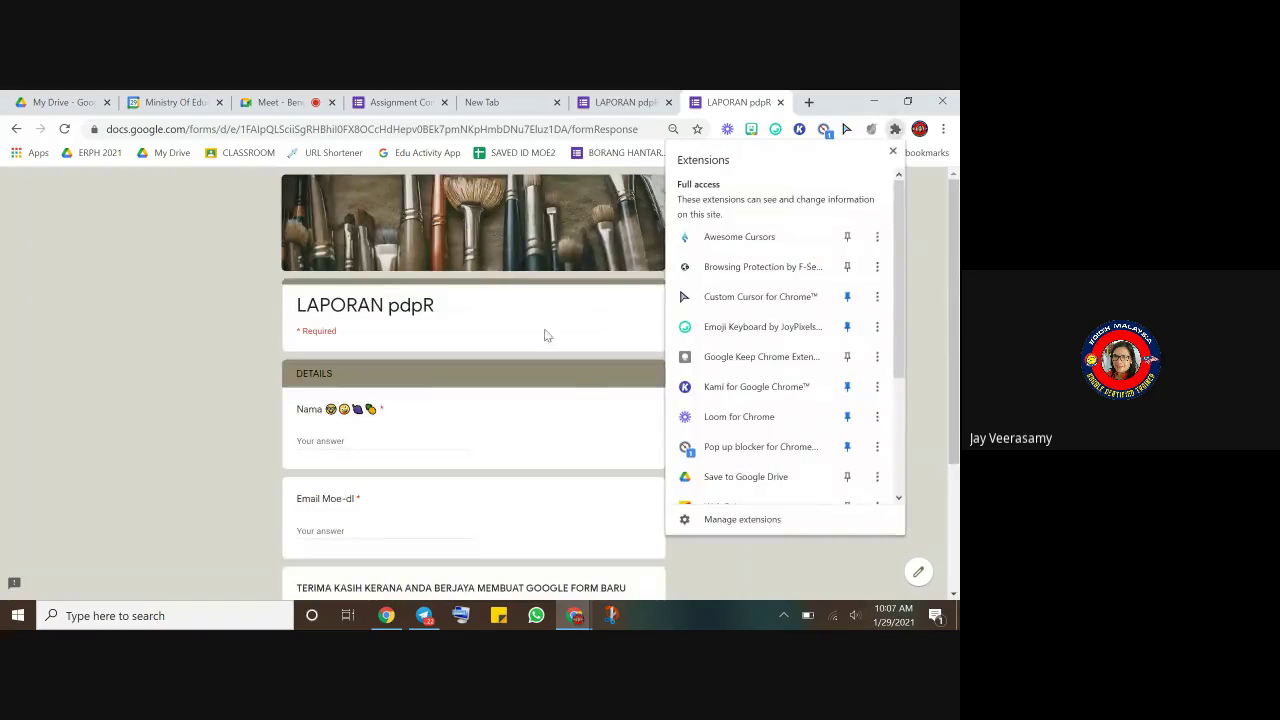
{"action": "left_click", "coordinate": [354, 331]}
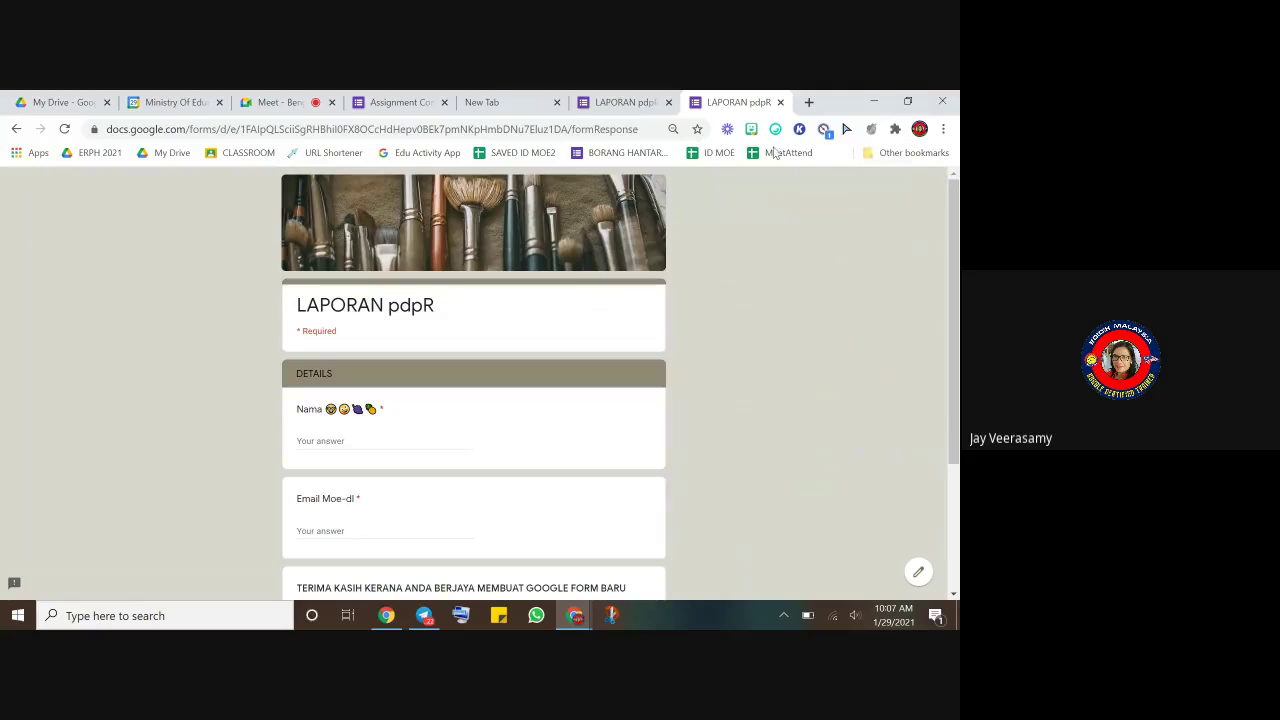
{"action": "left_click", "coordinate": [566, 102]}
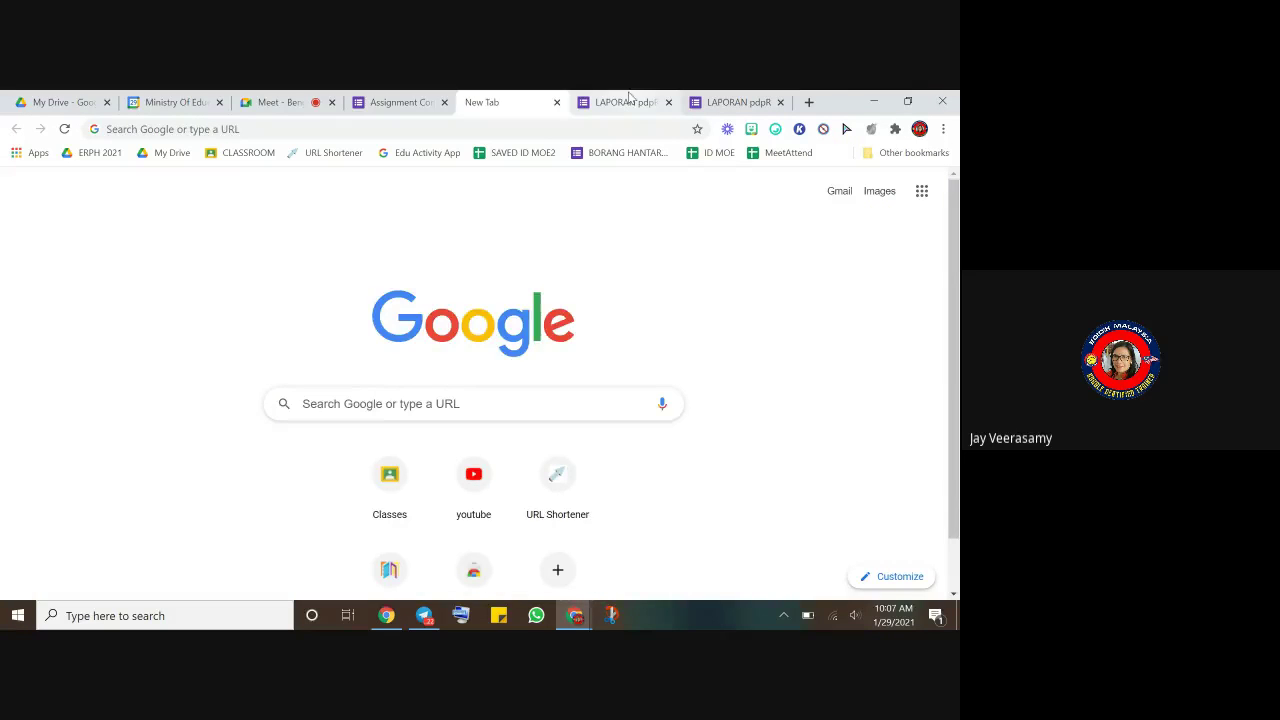
- Return to the LAPORAN pdpR editor, check its More options menu, and scroll through the four sections
{"action": "left_click", "coordinate": [620, 102]}
{"action": "left_click", "coordinate": [897, 186]}
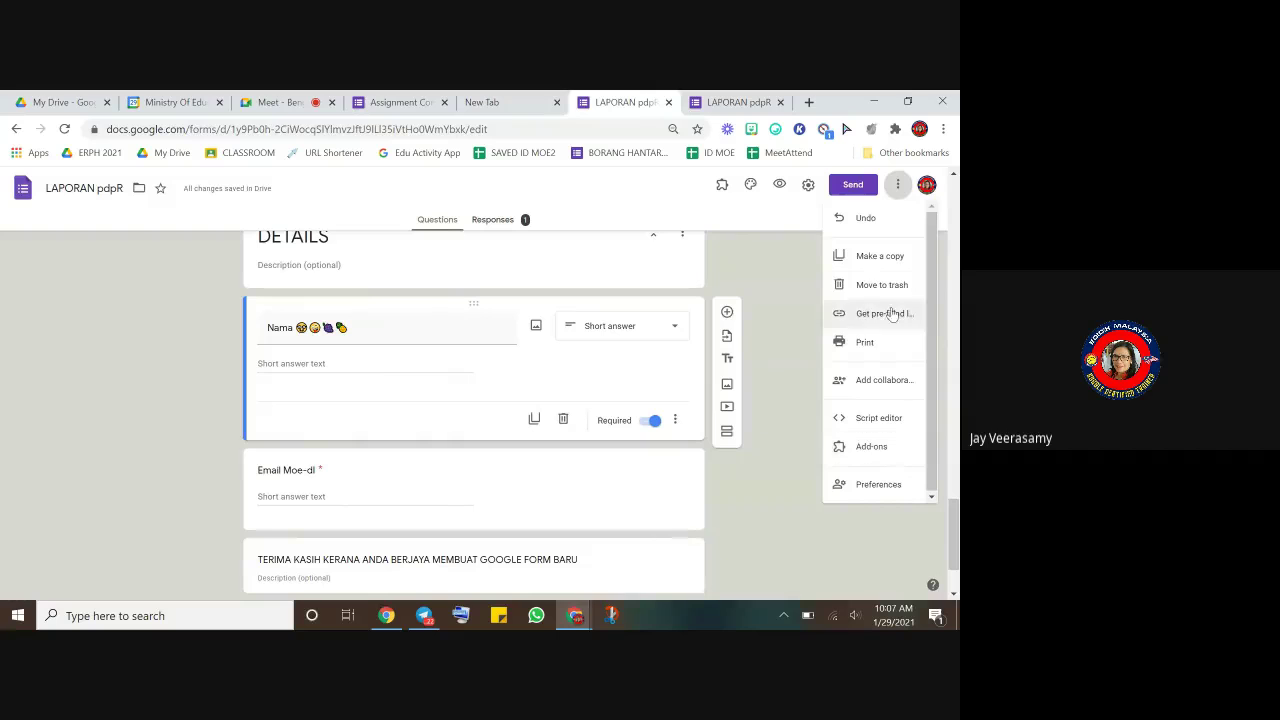
{"action": "scroll", "coordinate": [229, 397], "scroll_direction": "up", "scroll_amount": 1}
{"action": "left_click", "coordinate": [229, 397]}
{"action": "scroll", "coordinate": [238, 394], "scroll_direction": "up", "scroll_amount": 15}
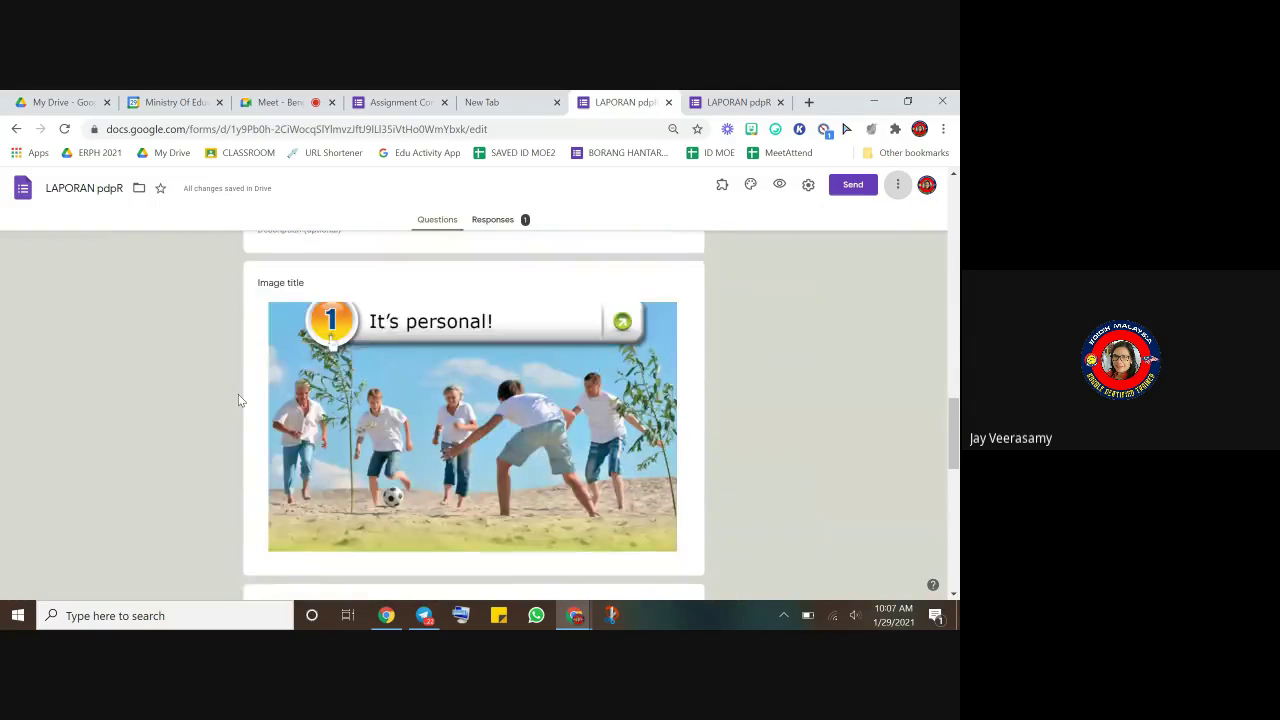
{"action": "scroll", "coordinate": [211, 363], "scroll_direction": "up", "scroll_amount": 3}
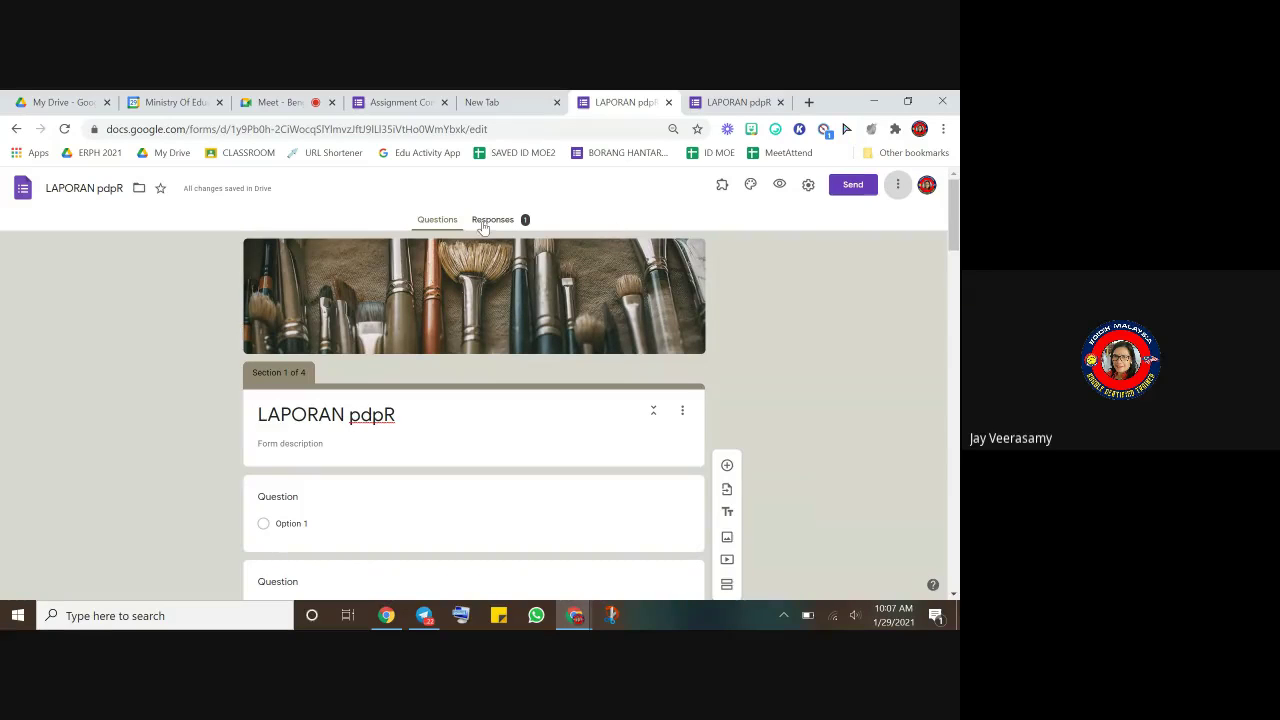
{"action": "scroll", "coordinate": [490, 290], "scroll_direction": "down", "scroll_amount": 10}
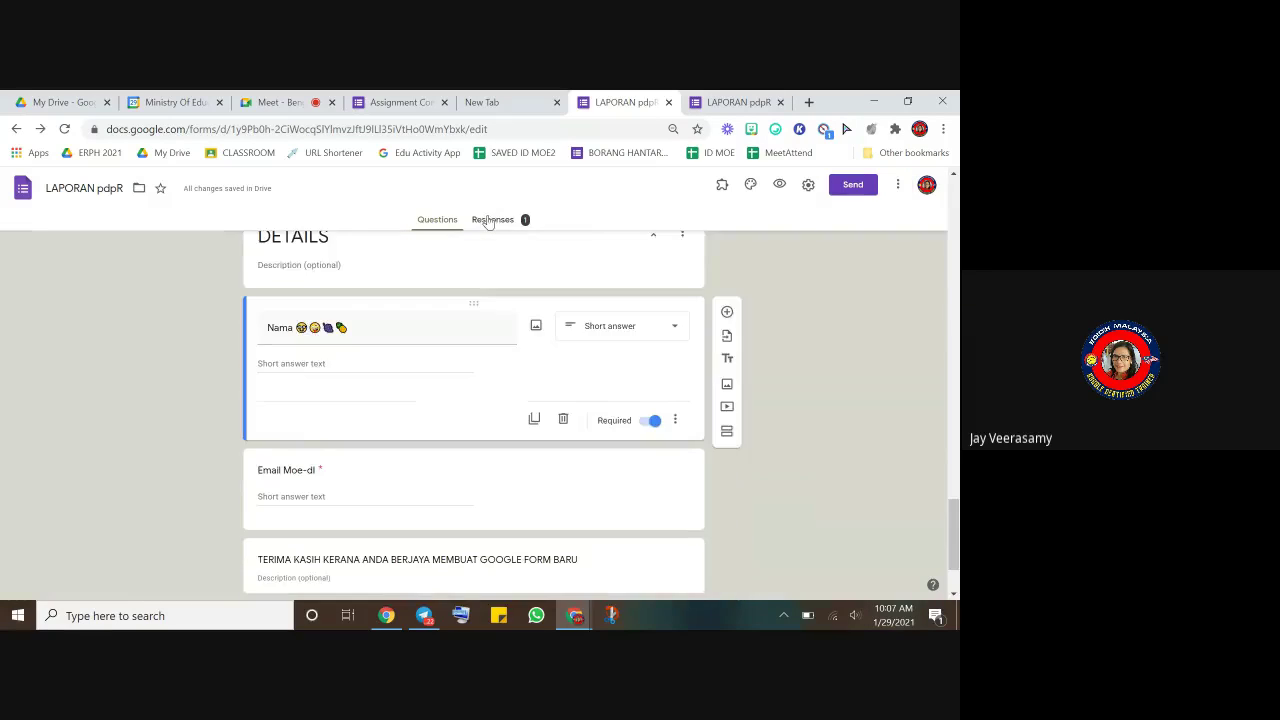
{"action": "scroll", "coordinate": [486, 320], "scroll_direction": "down", "scroll_amount": 8}
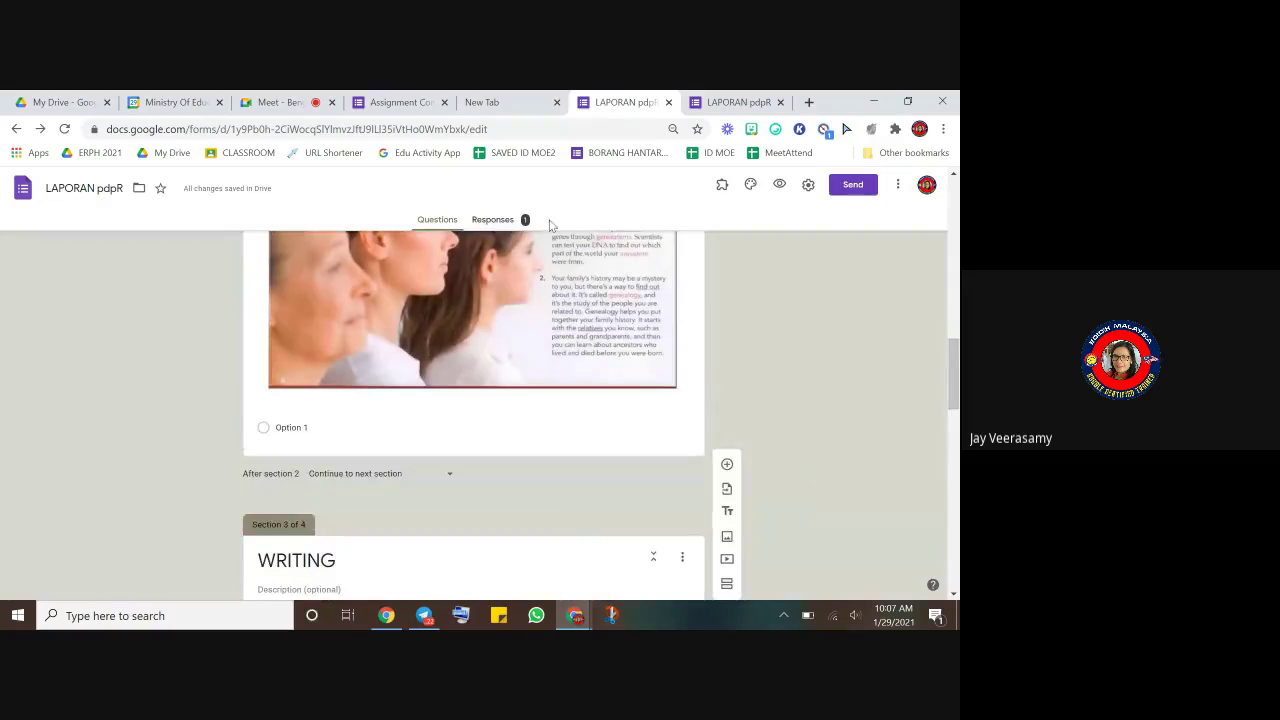
- Review the form's general settings and cancel without saving
{"action": "left_click", "coordinate": [809, 187]}
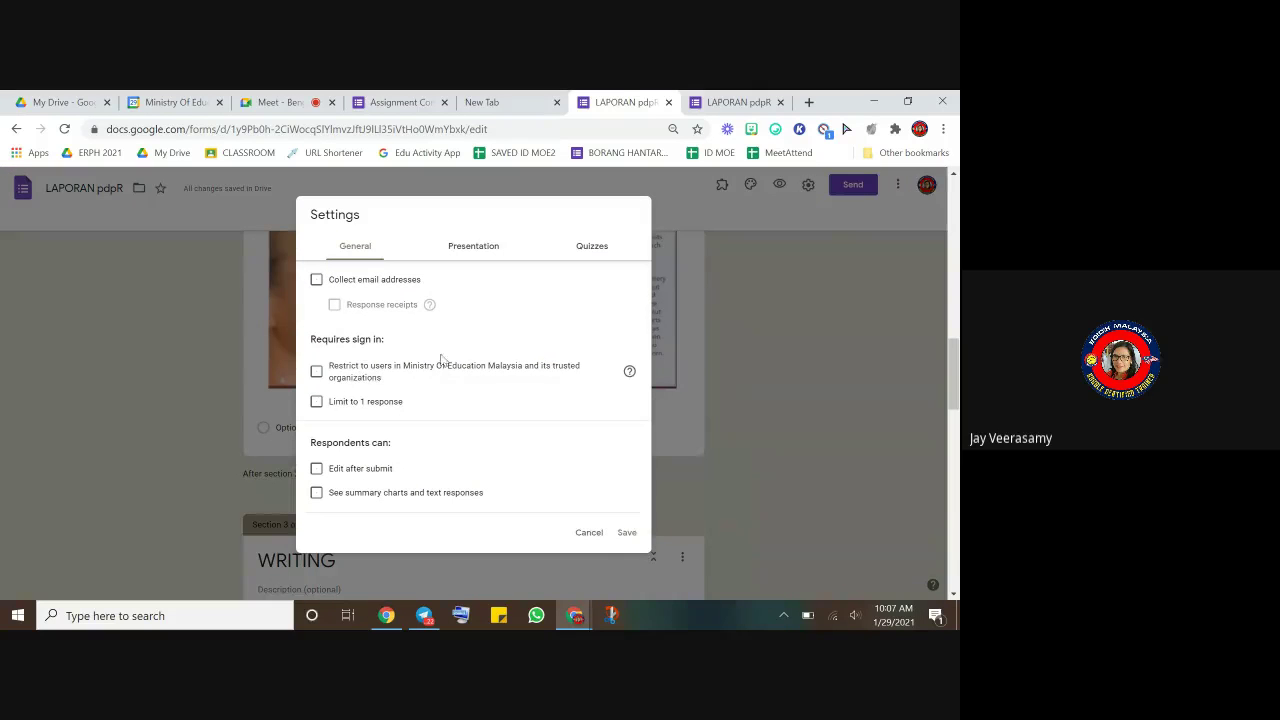
{"action": "left_click", "coordinate": [588, 532]}
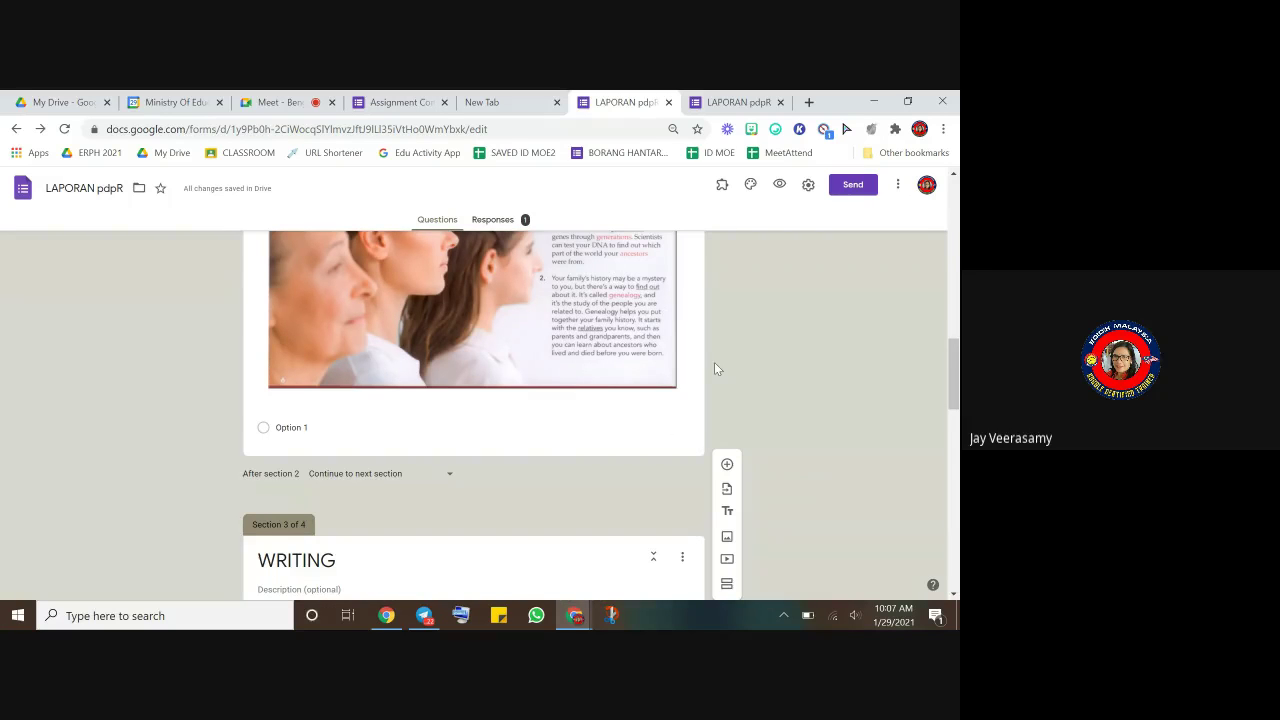
{"action": "scroll", "coordinate": [522, 337], "scroll_direction": "up", "scroll_amount": 15}
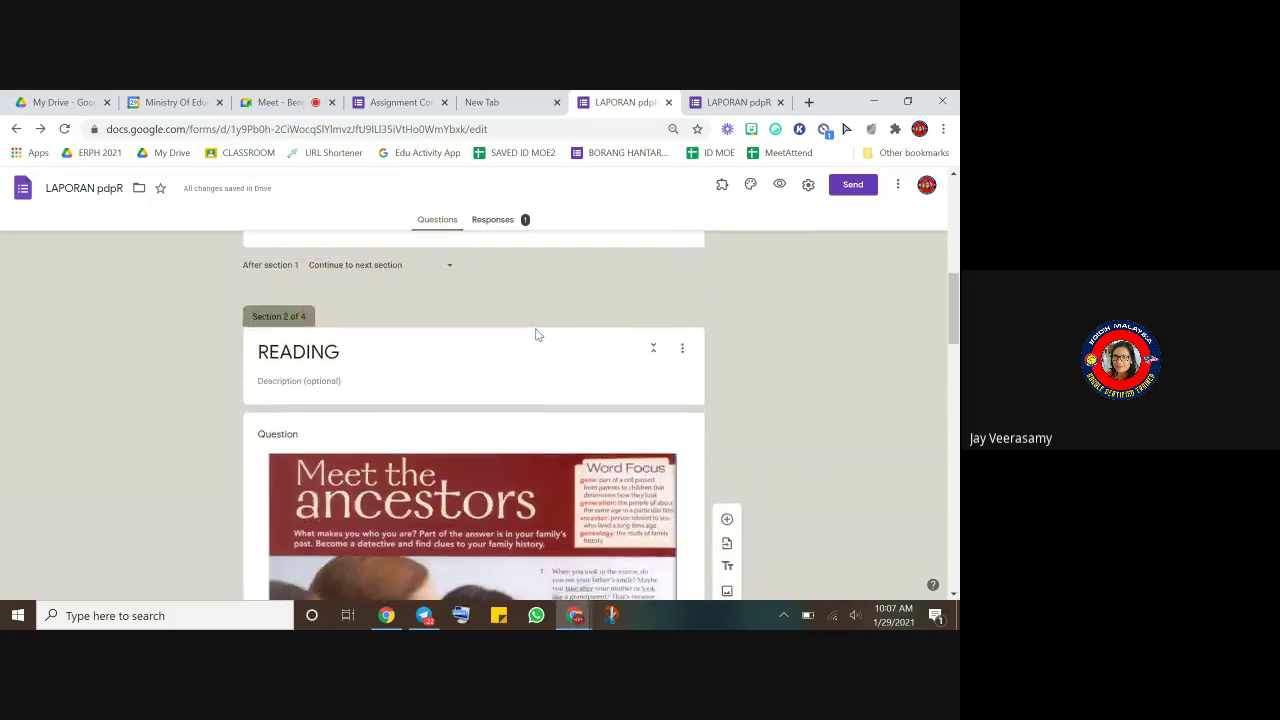
- Review the Quizzes settings without saving, then return to the Google Meet presentation
{"action": "left_click", "coordinate": [808, 184]}
{"action": "left_click", "coordinate": [594, 244]}
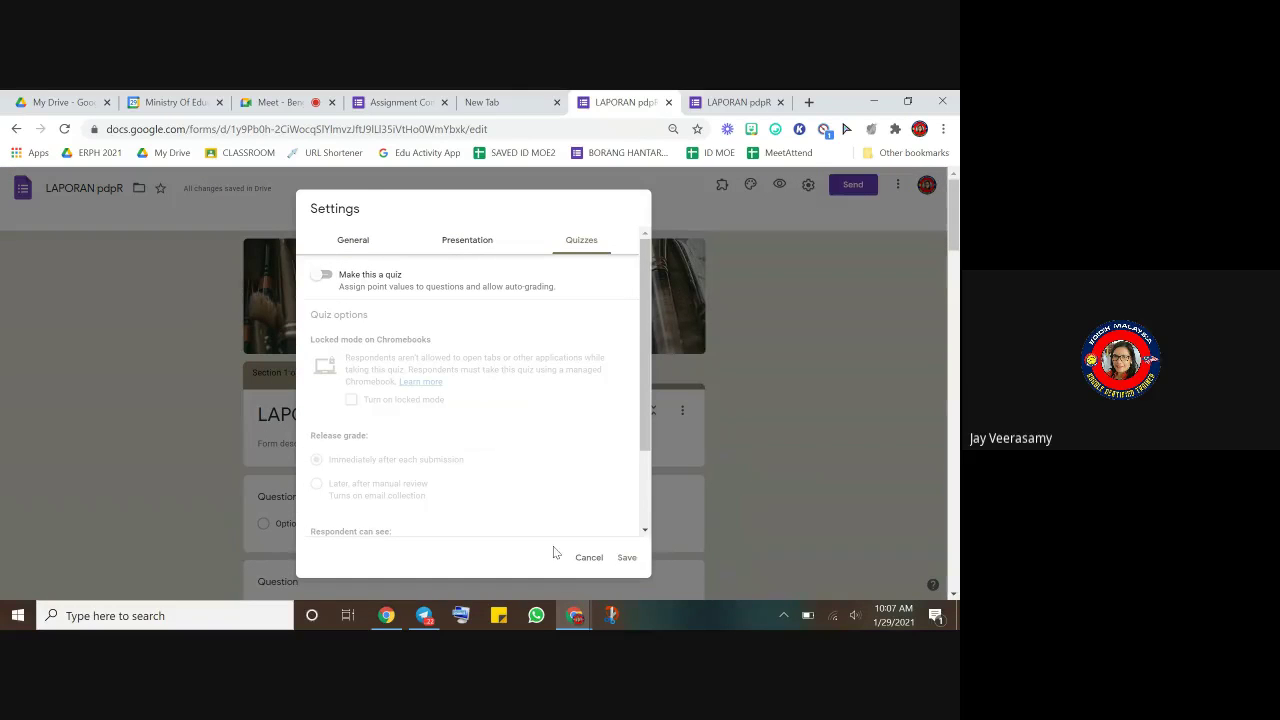
{"action": "left_click", "coordinate": [590, 558]}
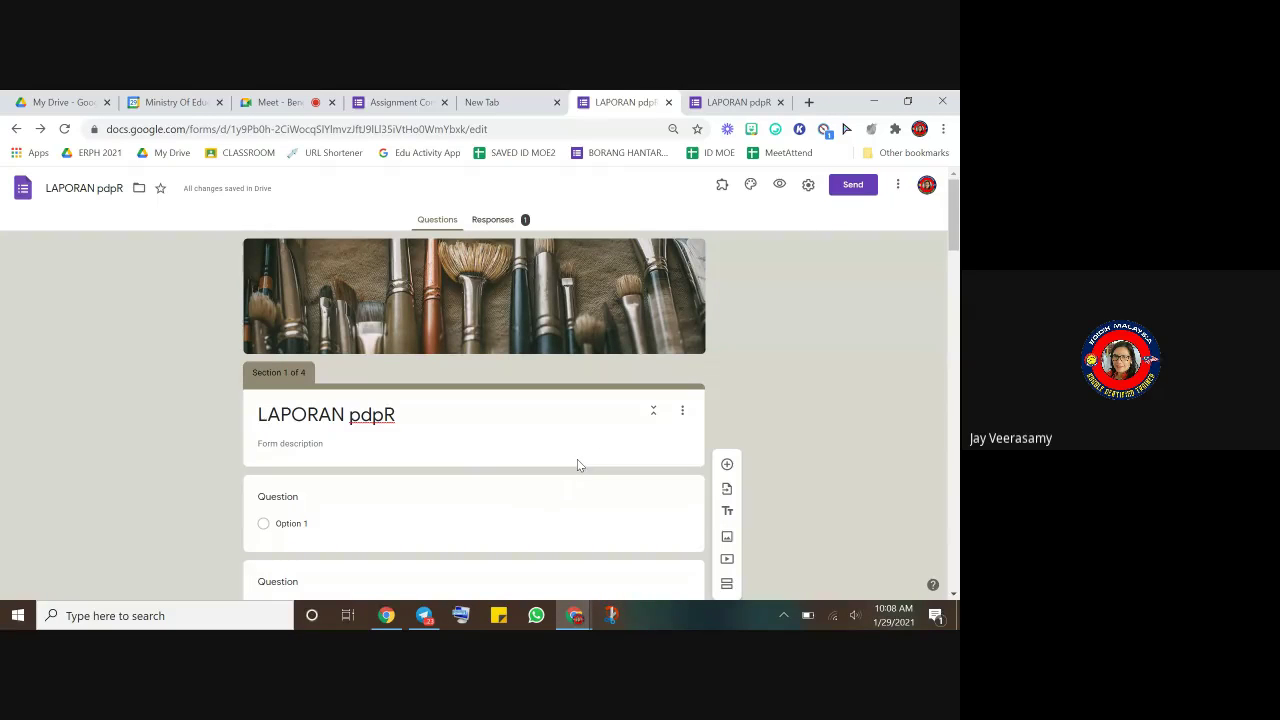
{"action": "left_click", "coordinate": [283, 102]}
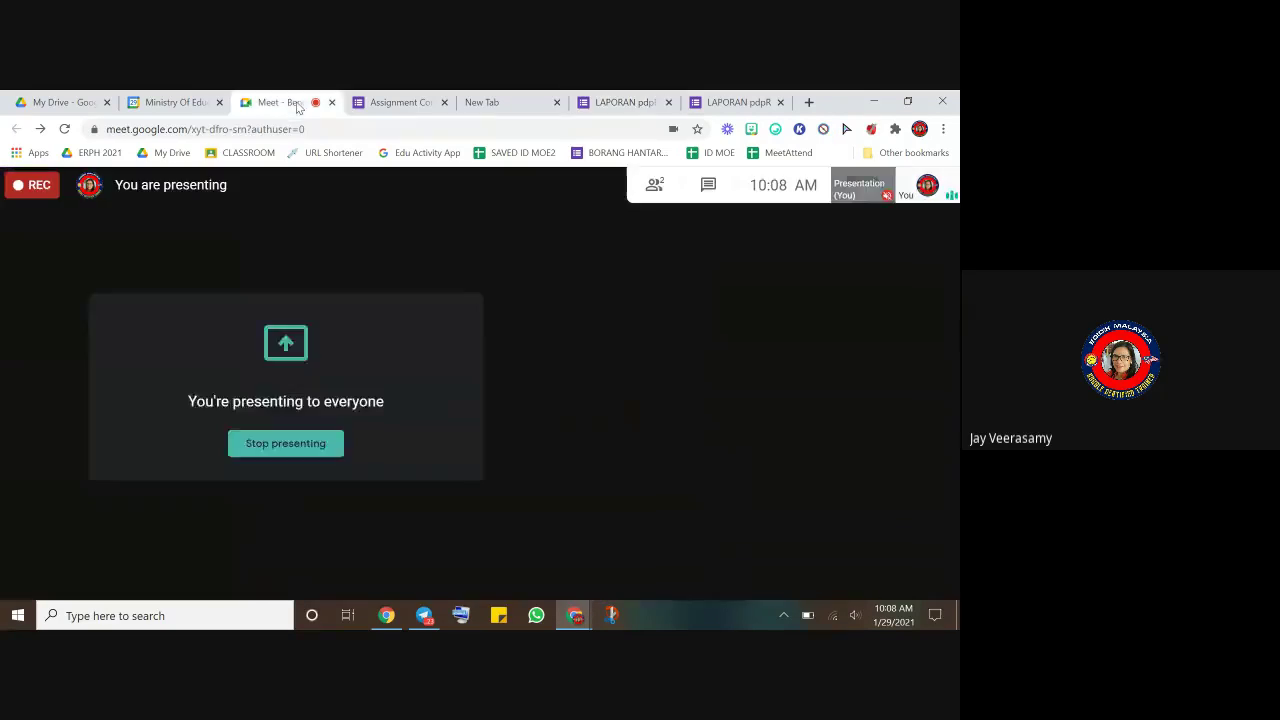